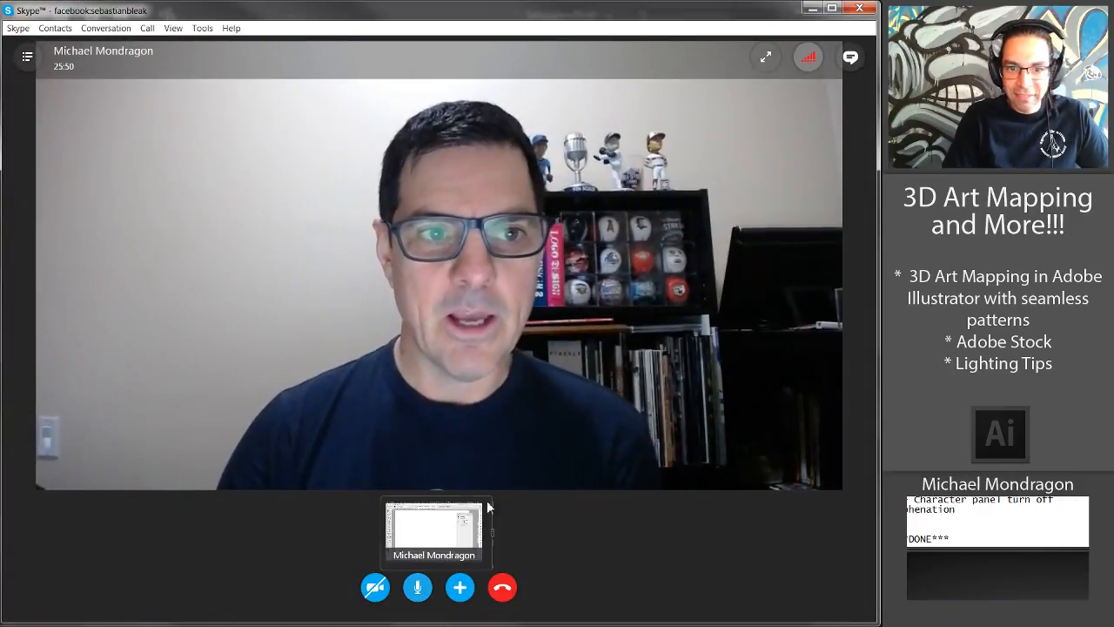
- Show the shared Illustrator screen as the main view of the Skype call
left_click(450, 522)
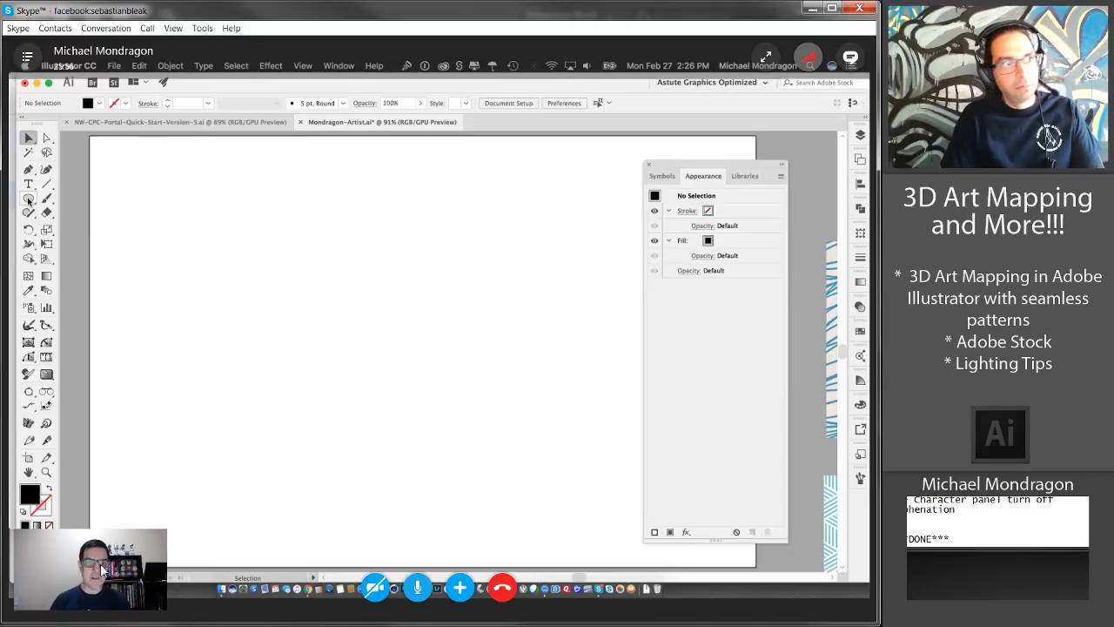
left_click(1022, 569)
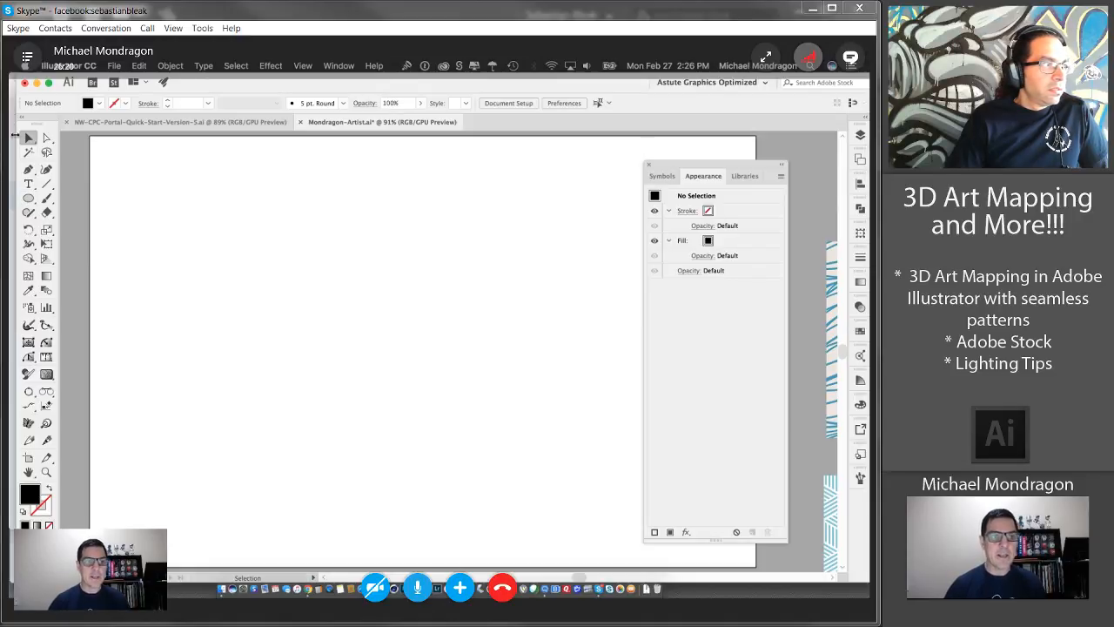
- Draw a black upright rectangle about 5.5 by 7.9 inches in the left half of the artboard
left_click(29, 201)
left_click(86, 198)
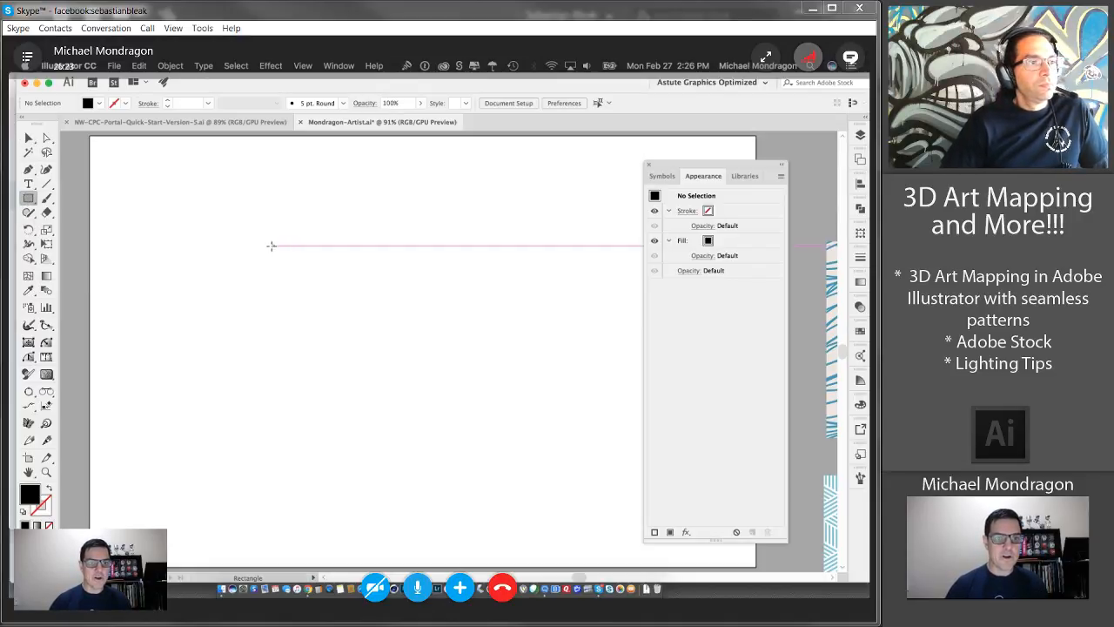
left_click_drag(205, 189, 424, 478)
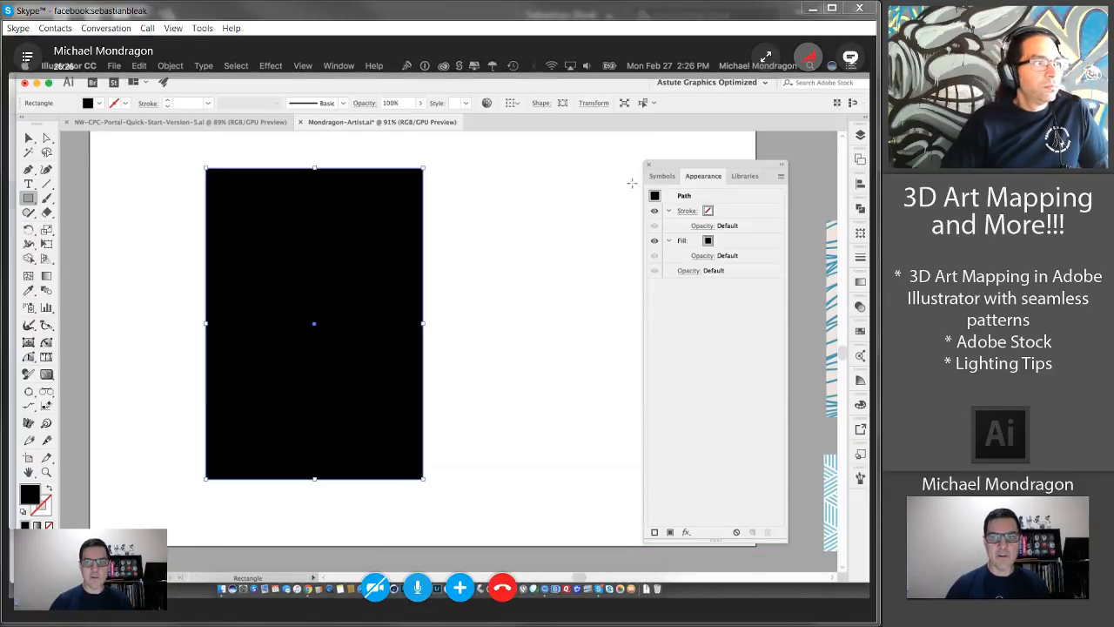
- Resize the black rectangle to 5 in wide and 7 in high with proportions unlinked, and deselect it
left_click(588, 107)
left_click(562, 123)
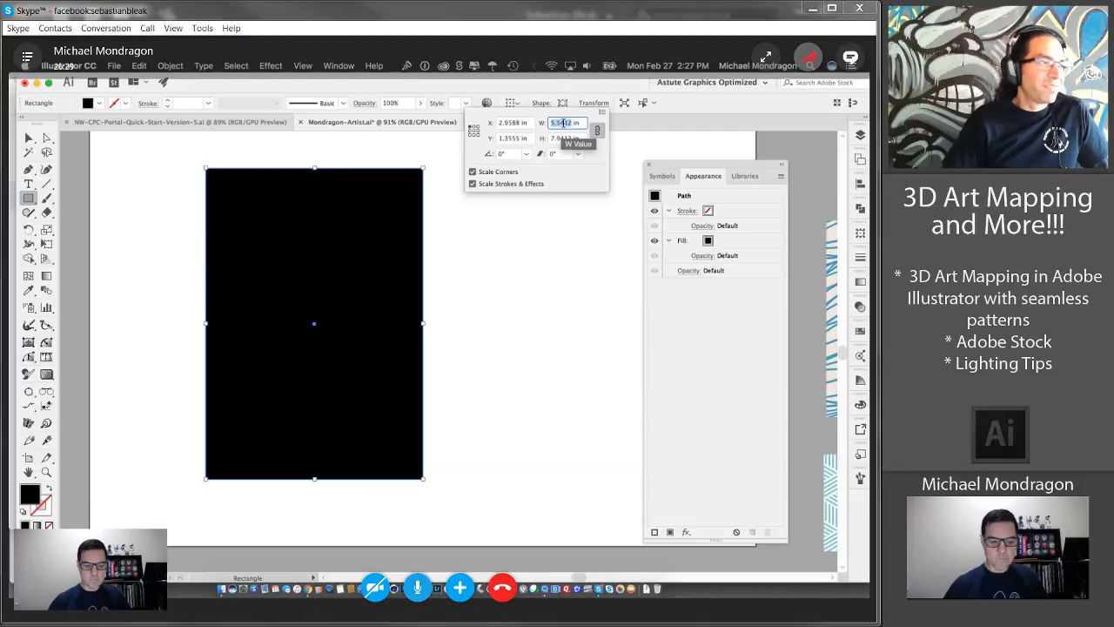
type("5")
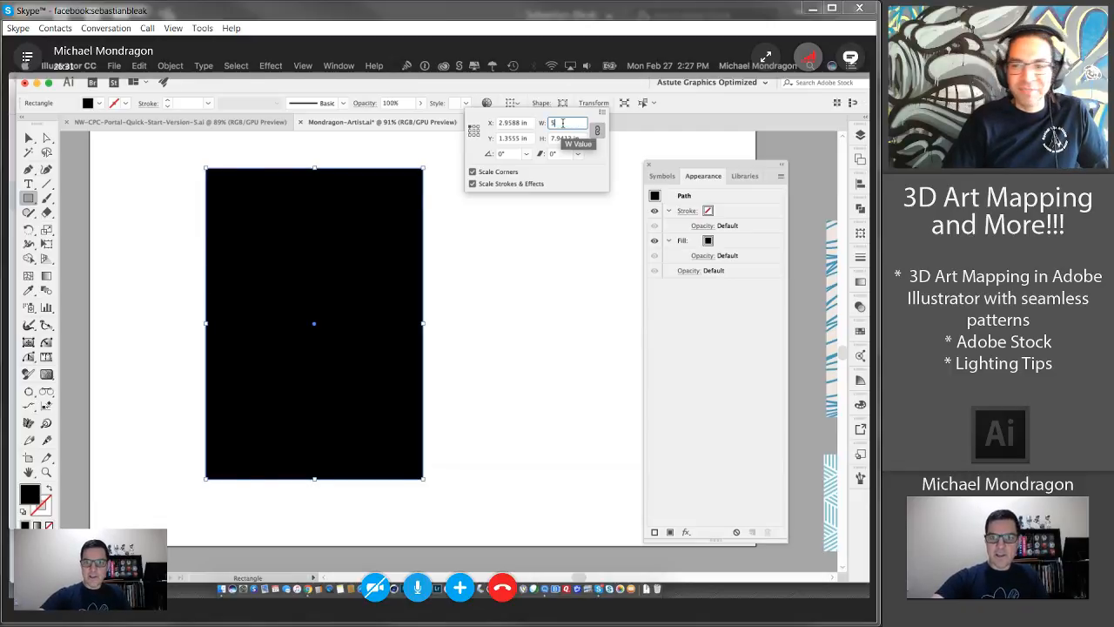
key("Tab")
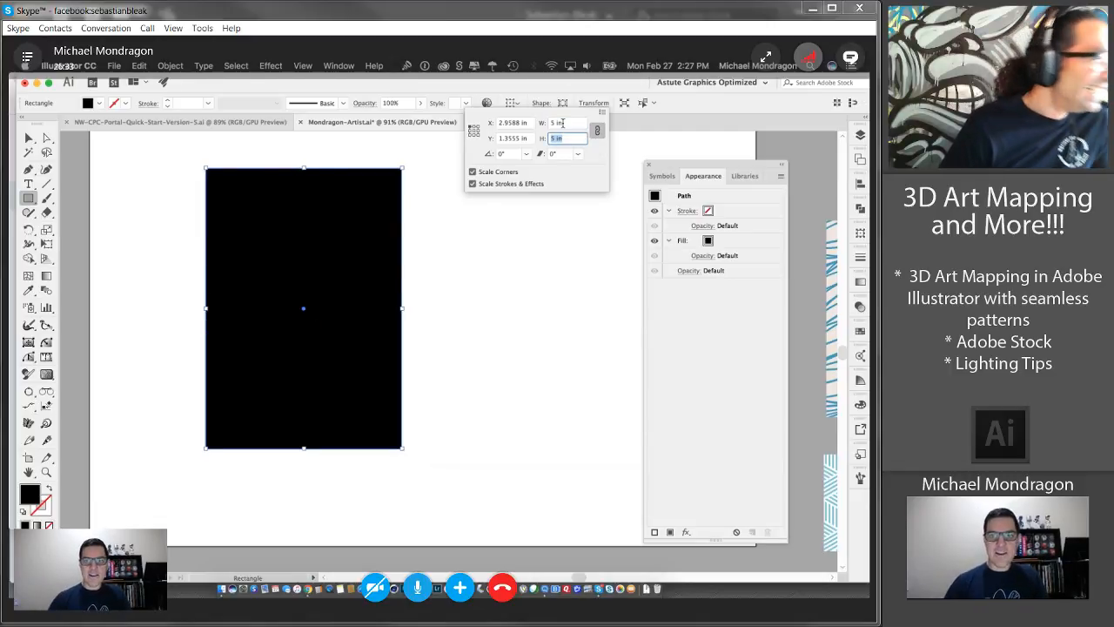
left_click(597, 131)
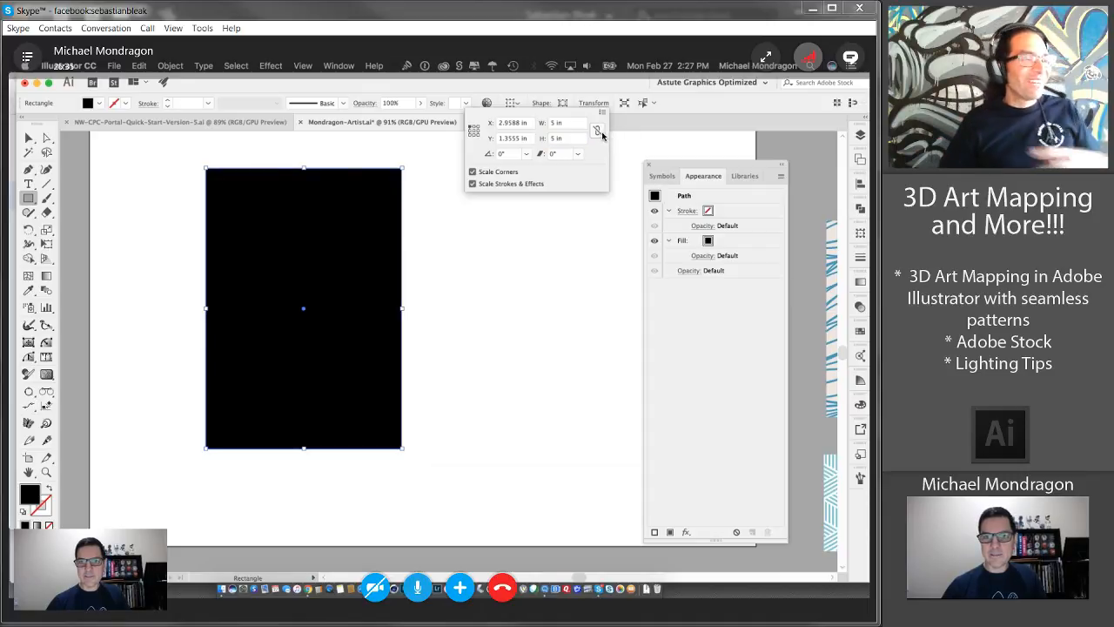
type("7")
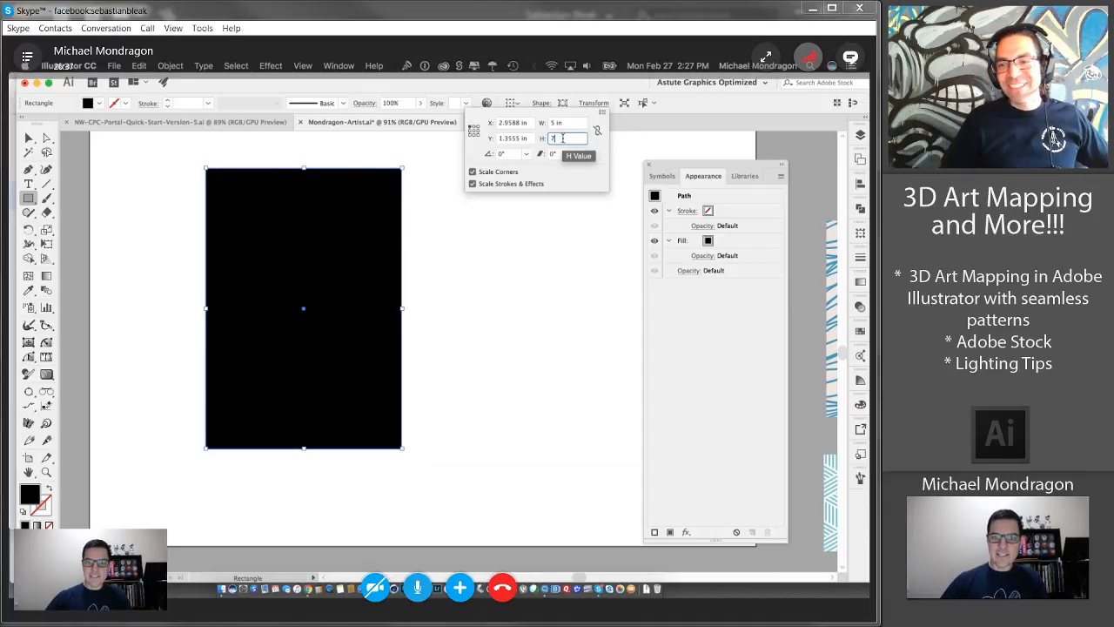
key("Return")
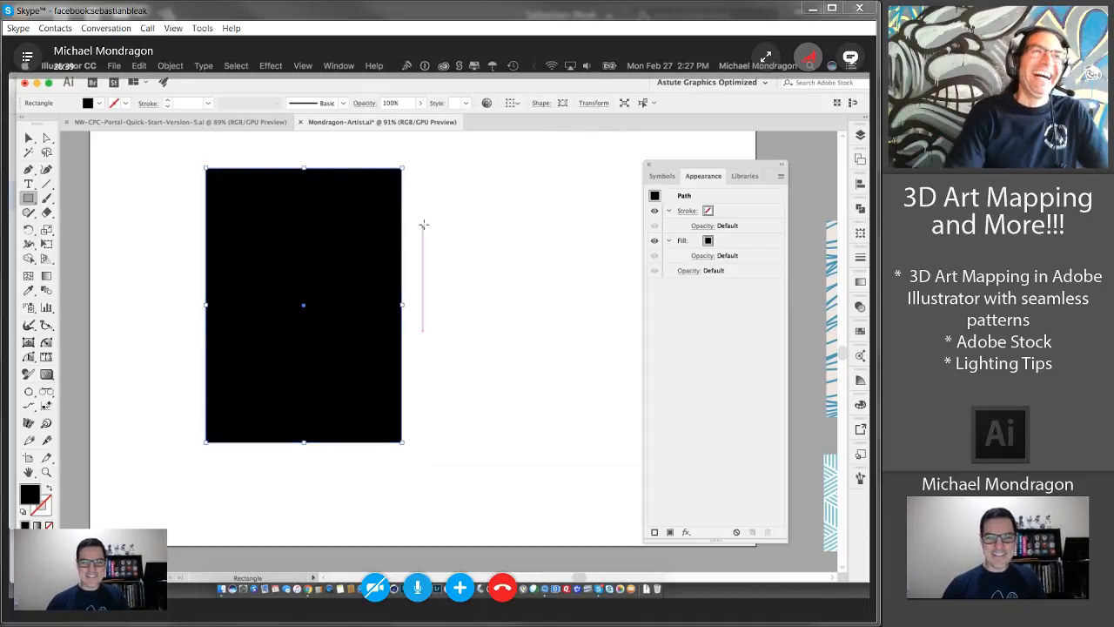
left_click(29, 139)
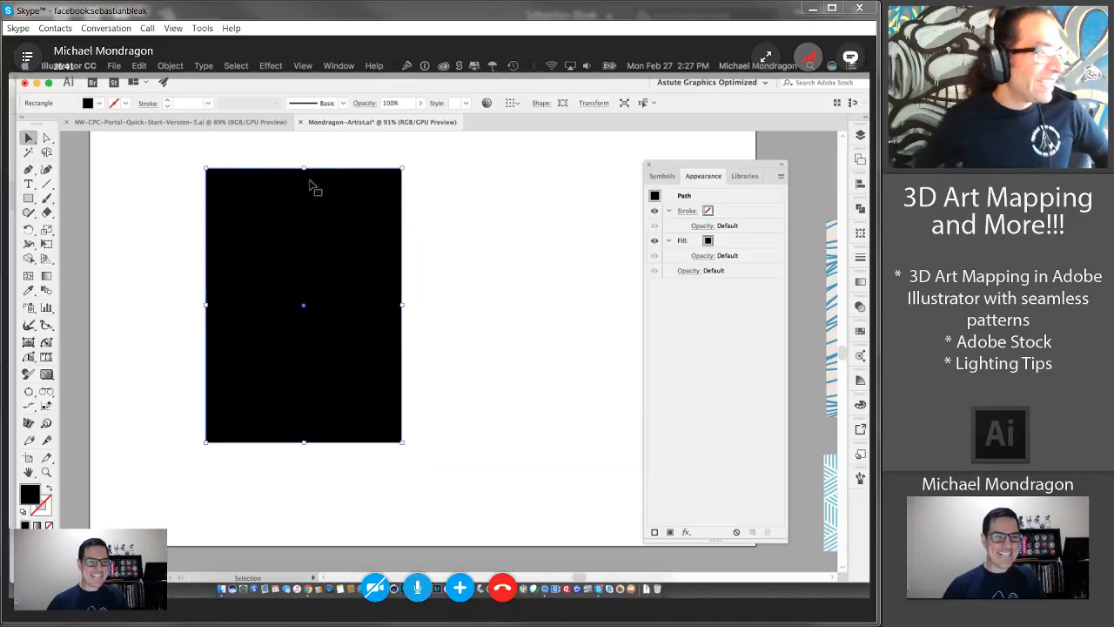
left_click(164, 185)
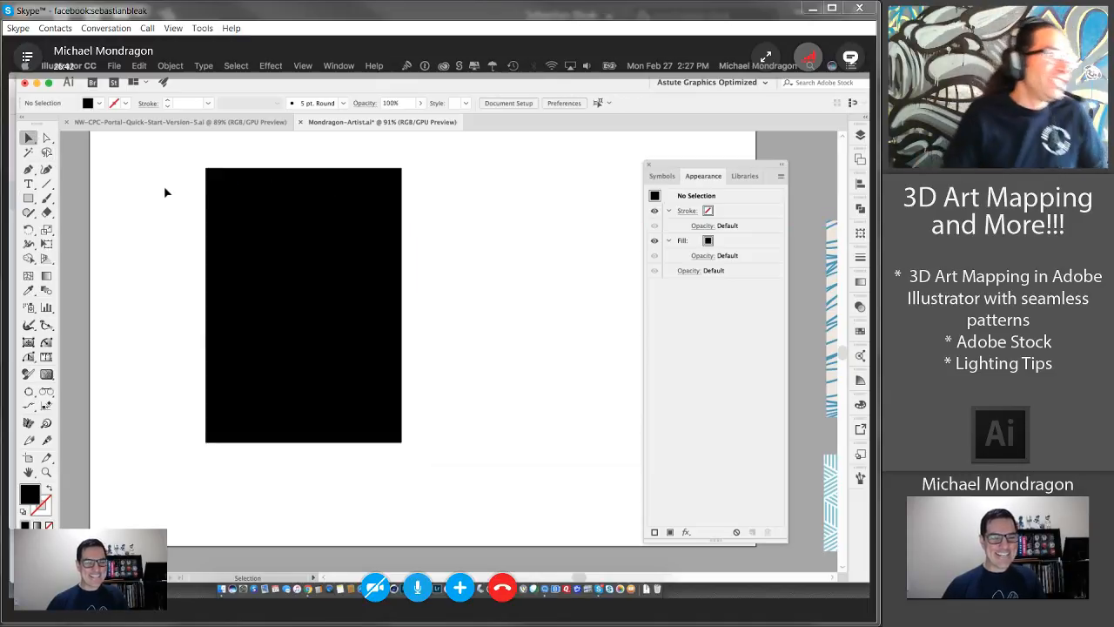
- Recolour the rectangle with the light beige of the first colour swatch above the artboard, keeping the rectangle selected
left_click(335, 248)
scroll(489, 269, "up", 2)
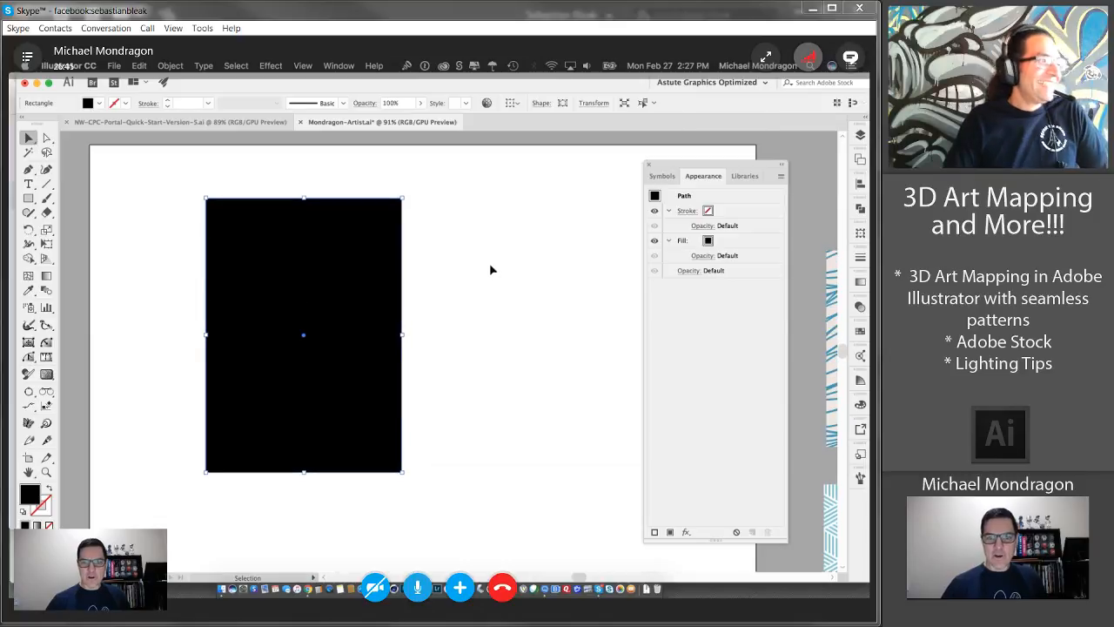
scroll(490, 270, "up", 2)
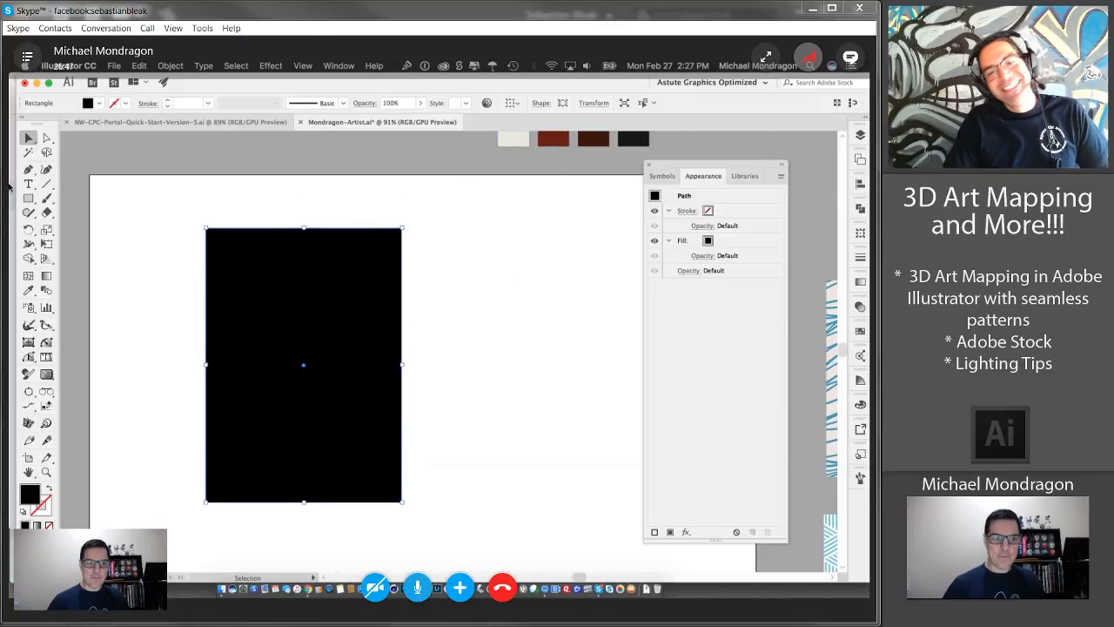
left_click_drag(165, 206, 290, 315)
left_click(29, 290)
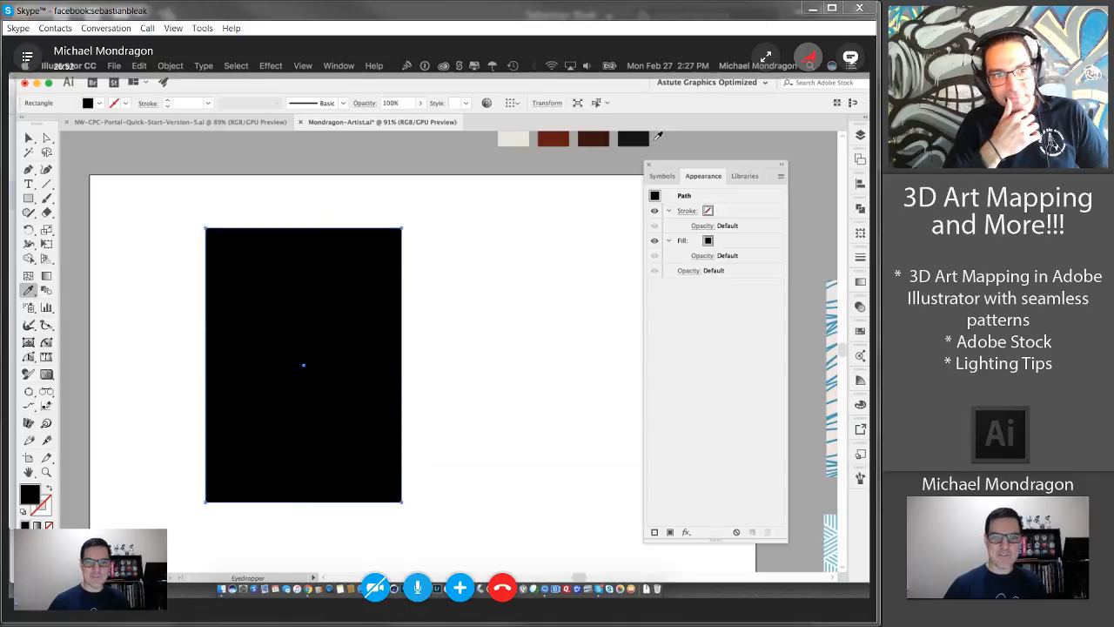
left_click(513, 138)
left_click(29, 139)
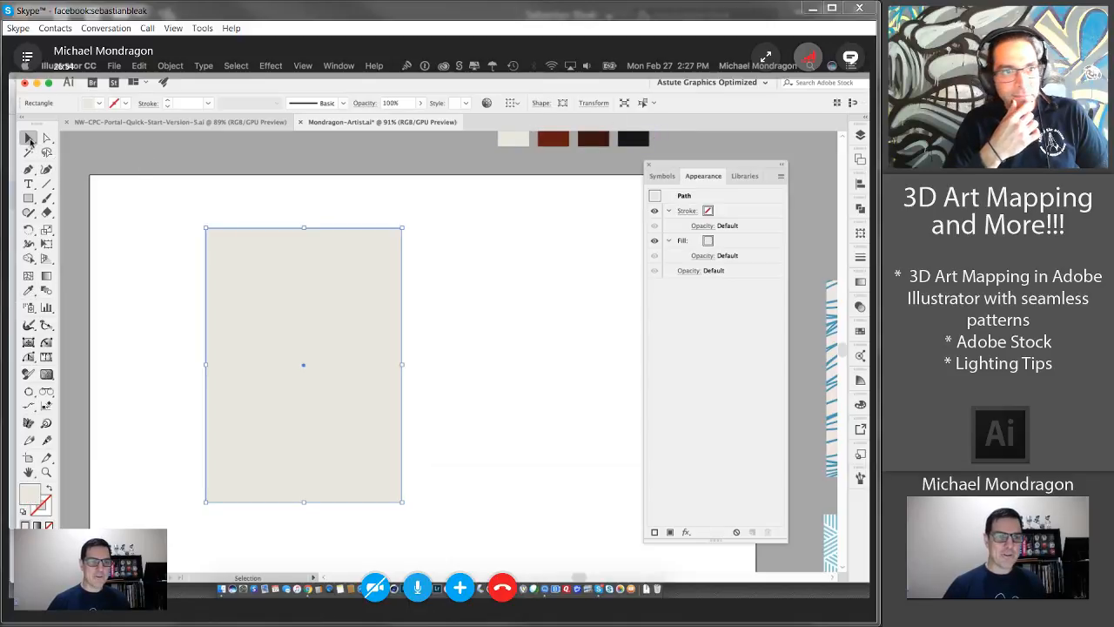
left_click(192, 192)
left_click(336, 294)
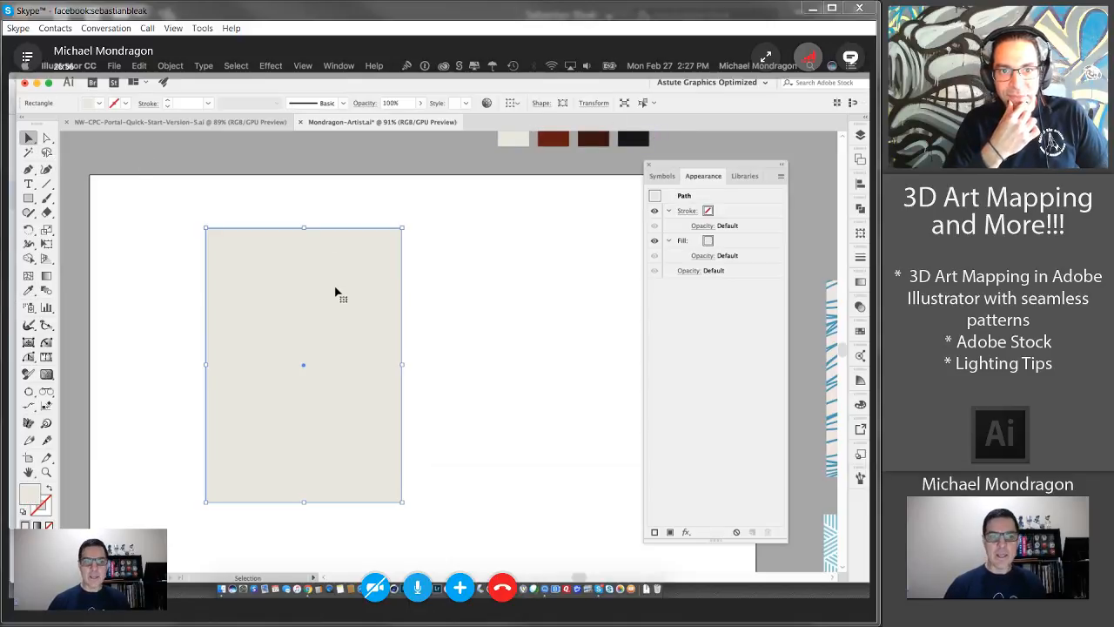
- Open the 3D Extrude & Bevel effect for the rectangle, switch to custom rotation and preview the result
left_click(236, 65)
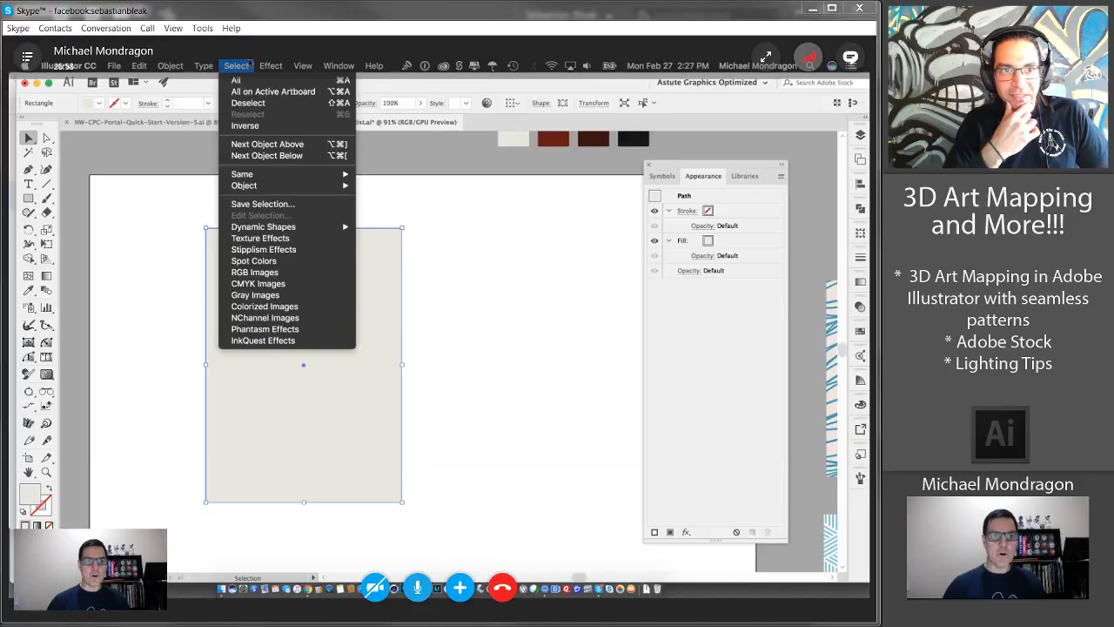
mouse_move(271, 65)
mouse_move(290, 140)
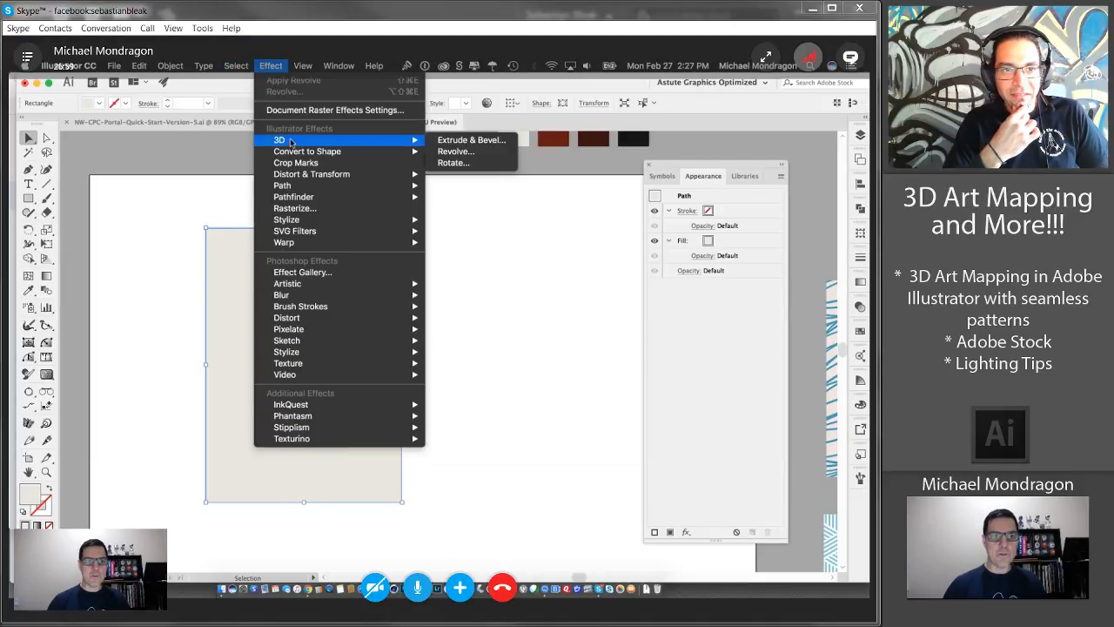
left_click(478, 141)
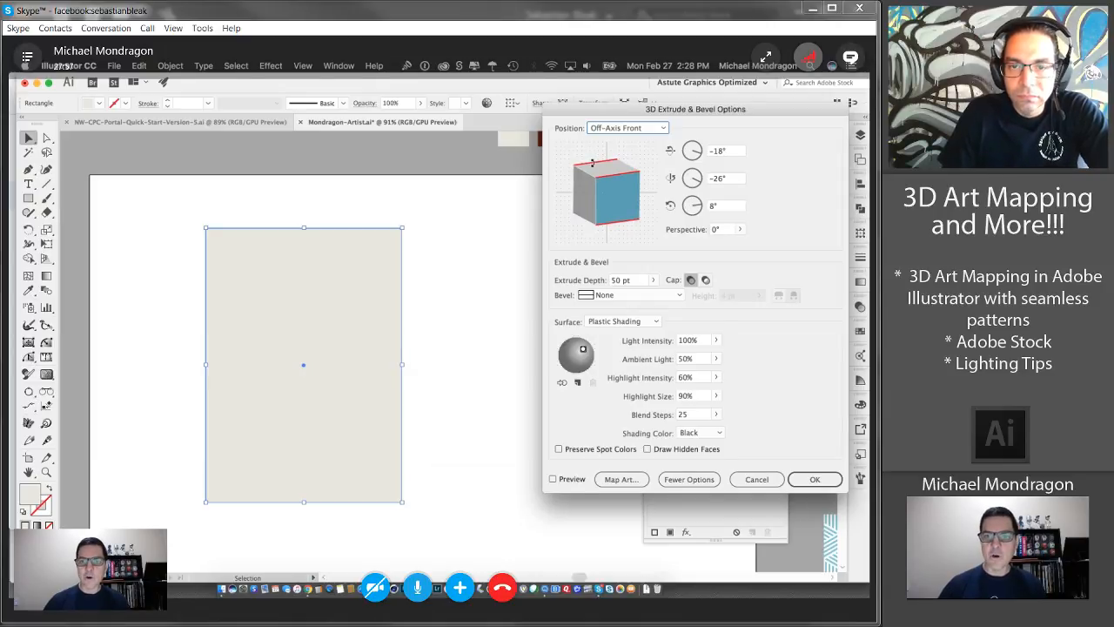
left_click(592, 162)
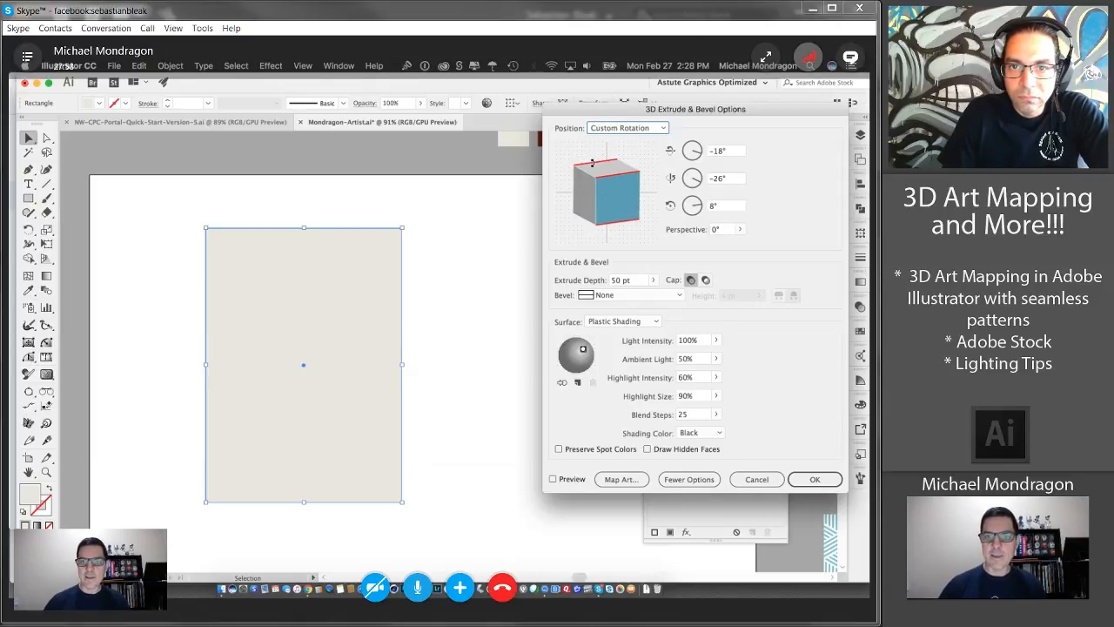
left_click(557, 481)
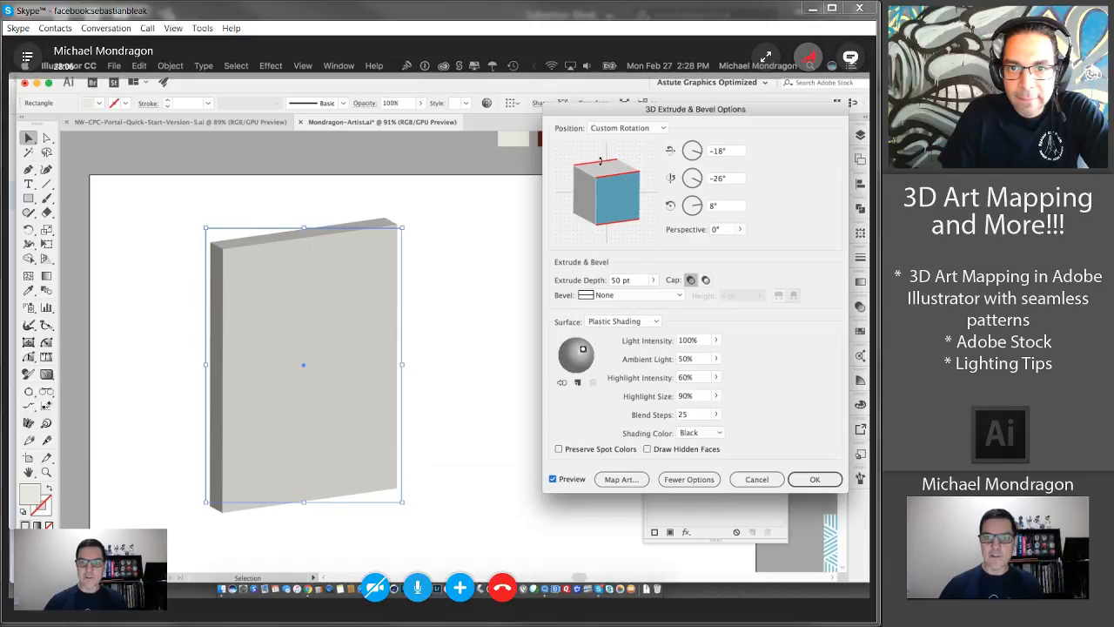
- Try custom rotations of the extruded rectangle, ending at about -17°, -48° and -22°
left_click_drag(600, 161, 608, 164)
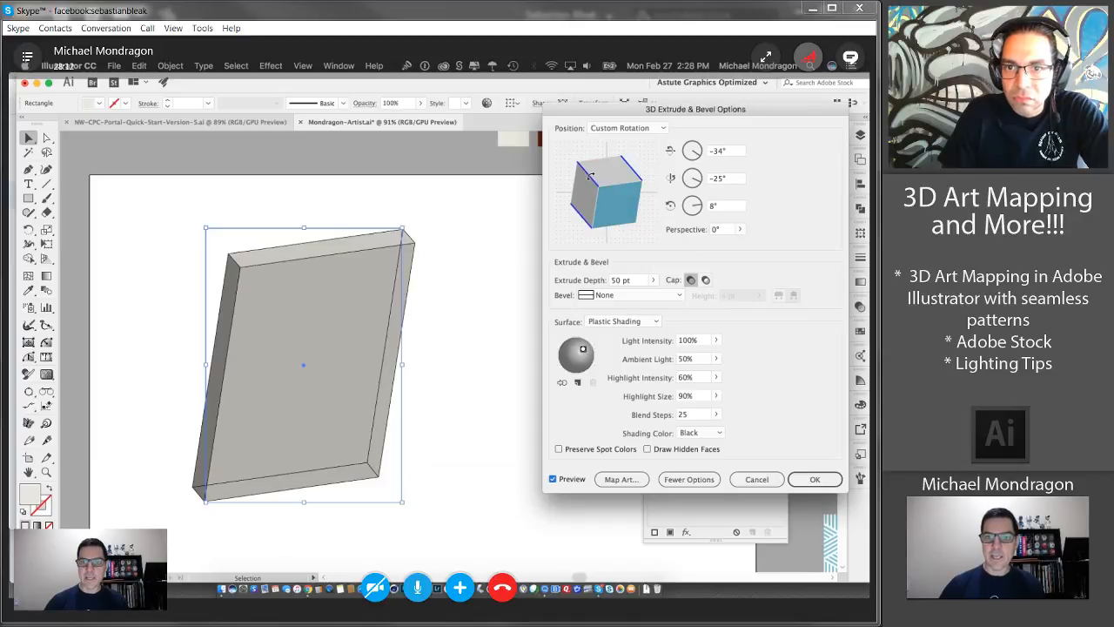
left_click_drag(590, 174, 602, 162)
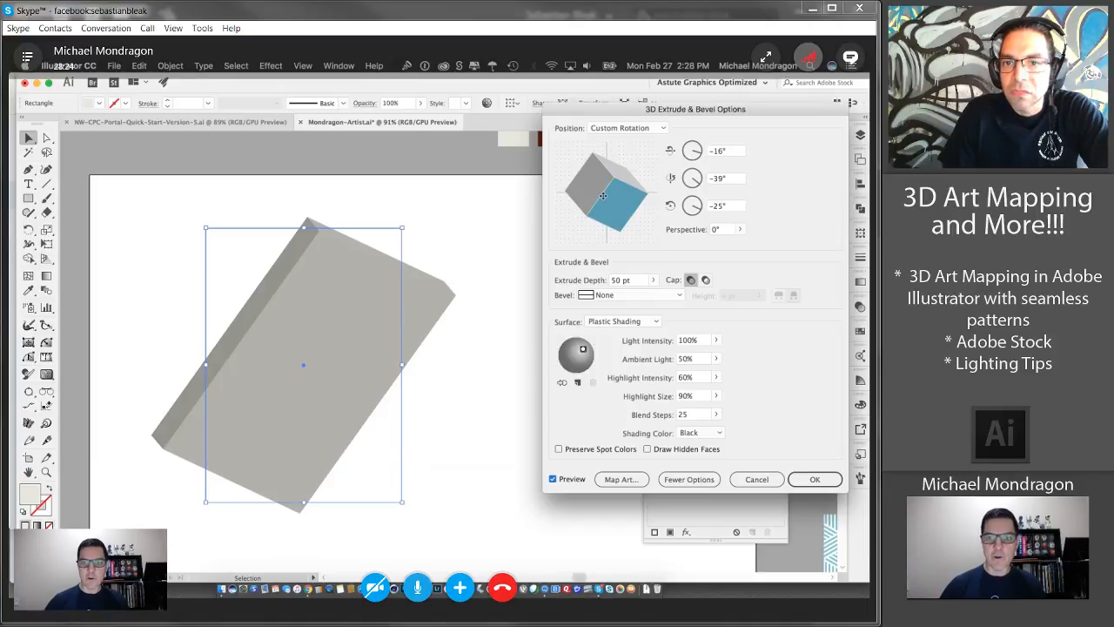
left_click_drag(603, 195, 610, 195)
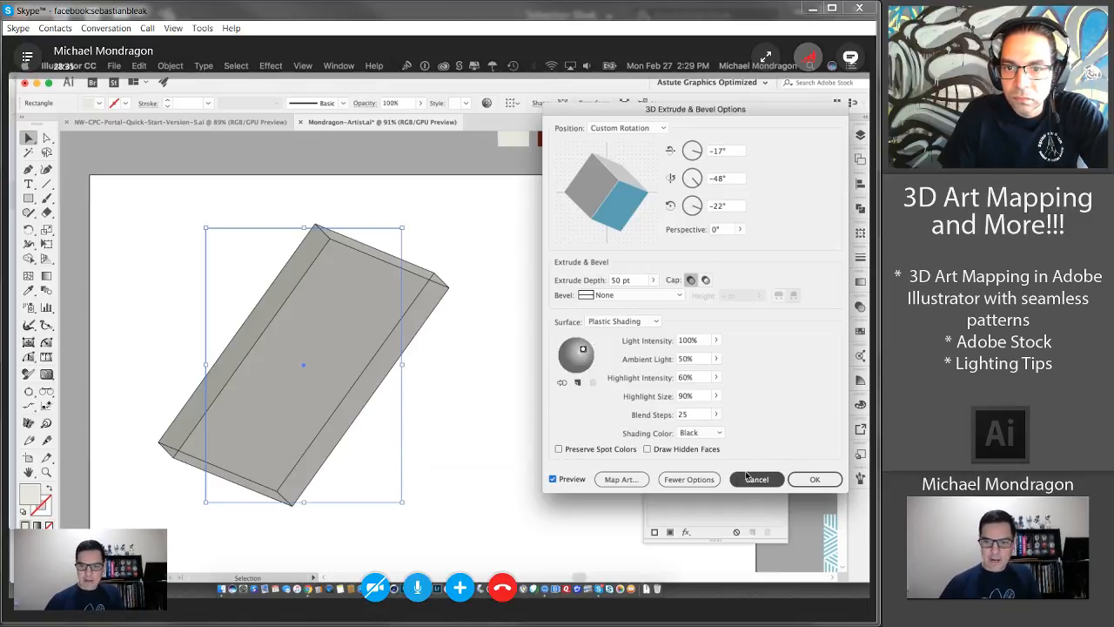
- Reset the 3D Extrude & Bevel options to their starting values and cancel the effect
key("alt")
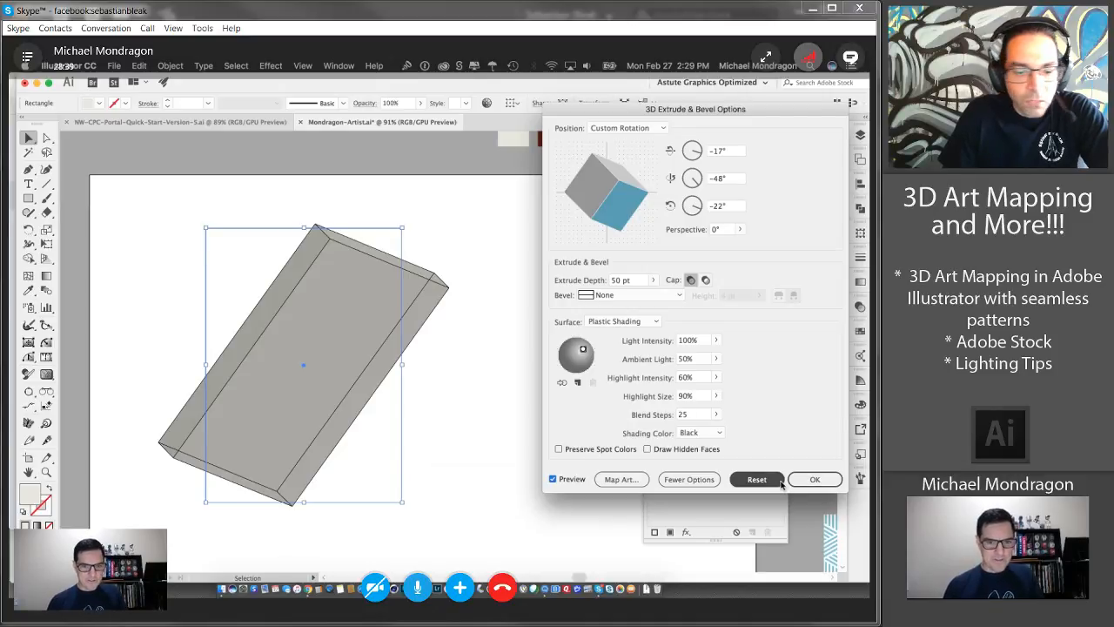
left_click(756, 480)
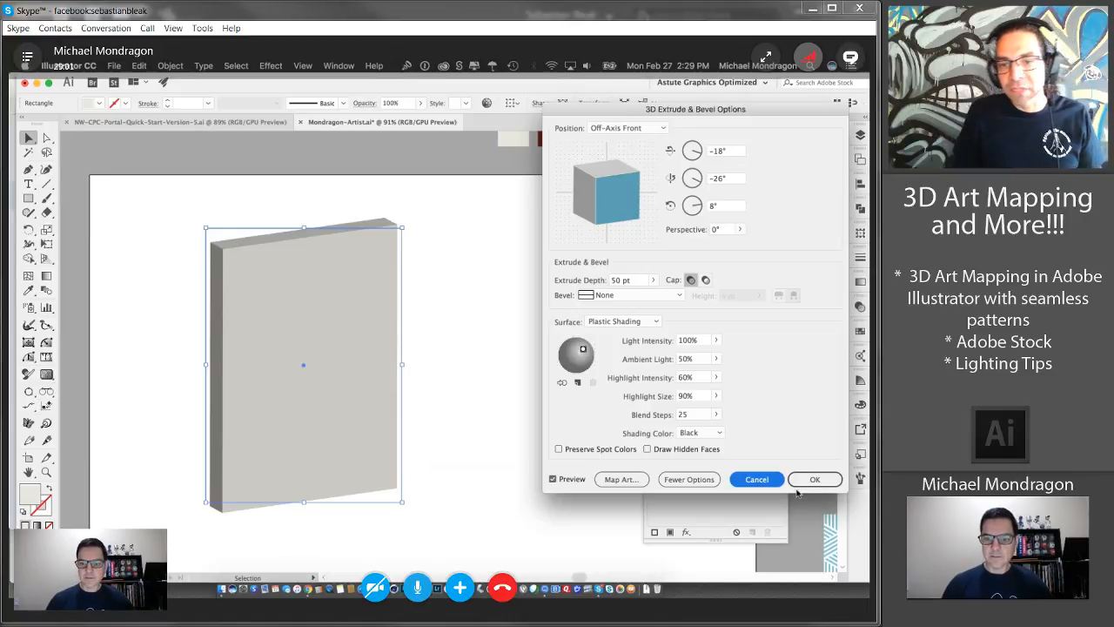
left_click(701, 480)
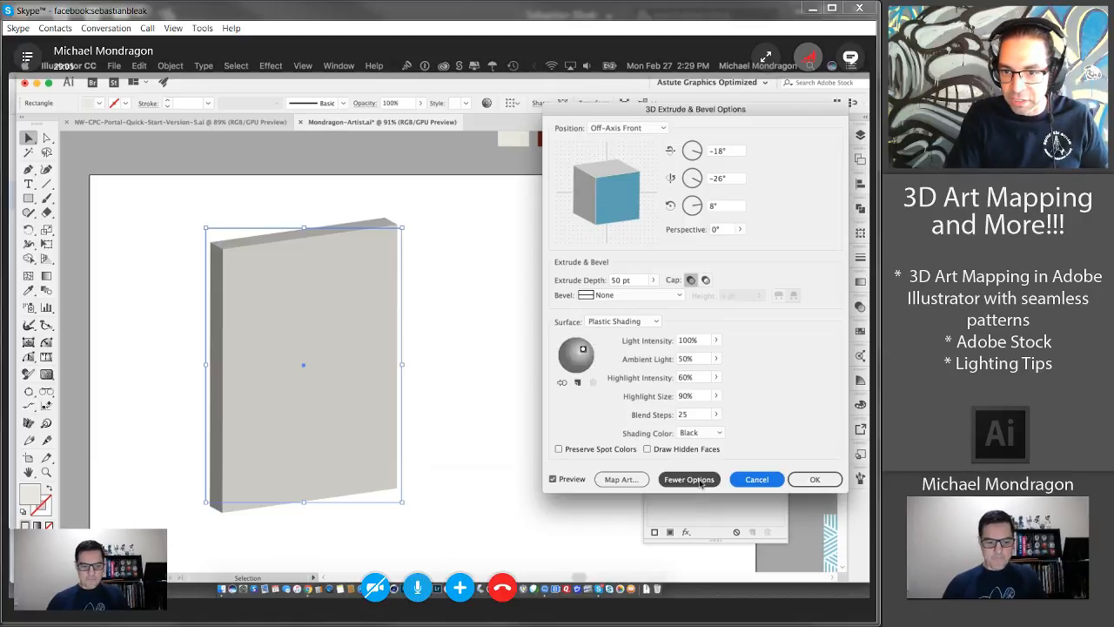
key("alt")
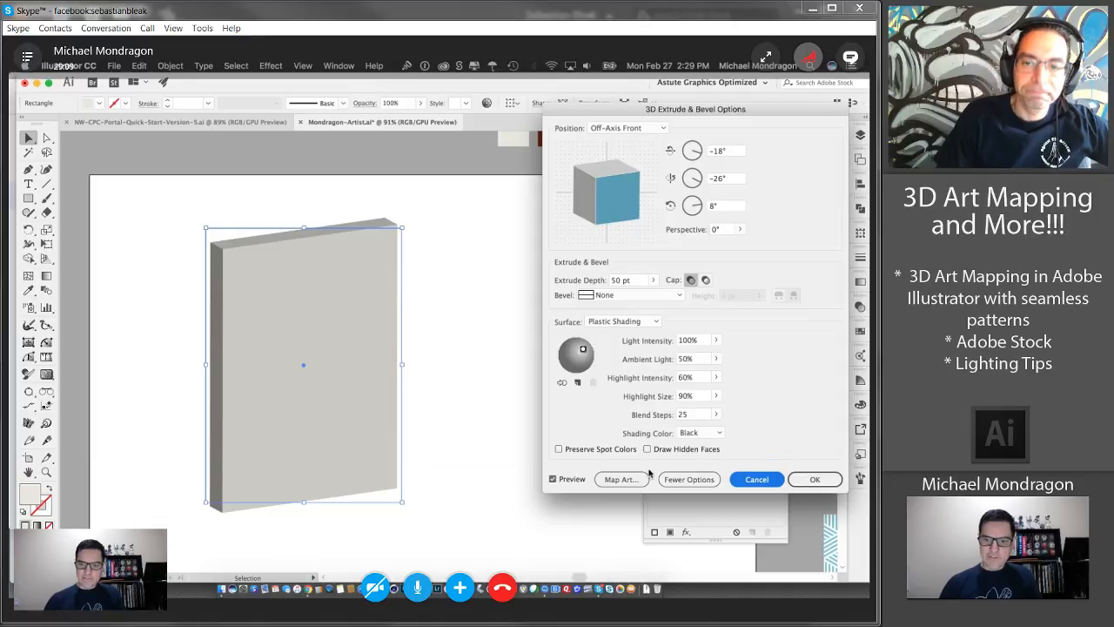
left_click(761, 480)
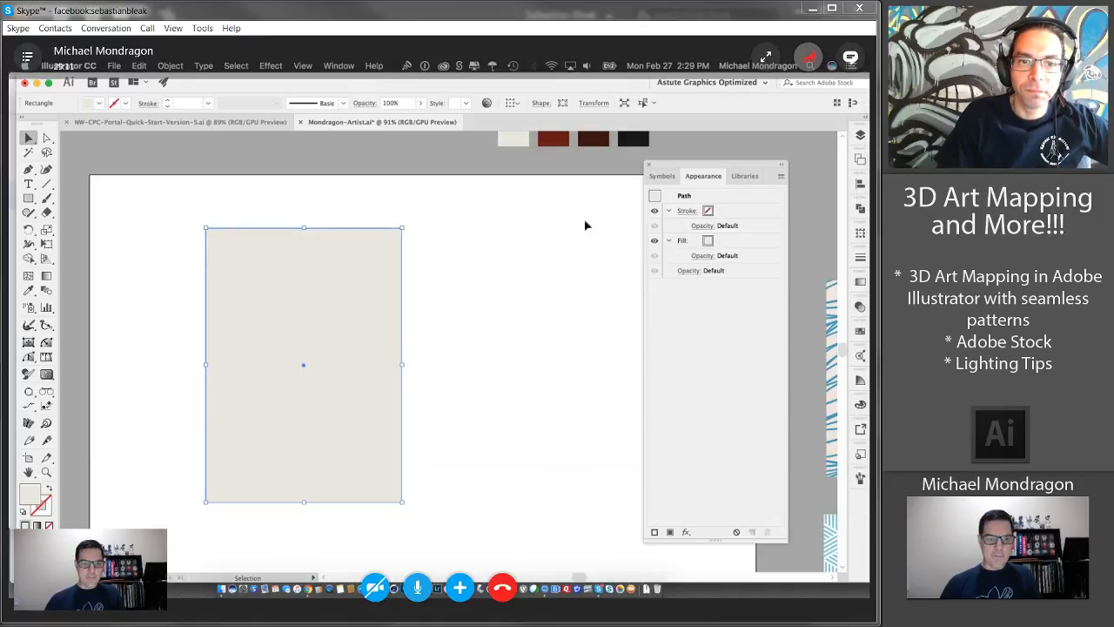
- Reopen the 3D Extrude & Bevel effect for the rectangle, collapse its lighting options and expand them again
left_click(234, 66)
mouse_move(202, 65)
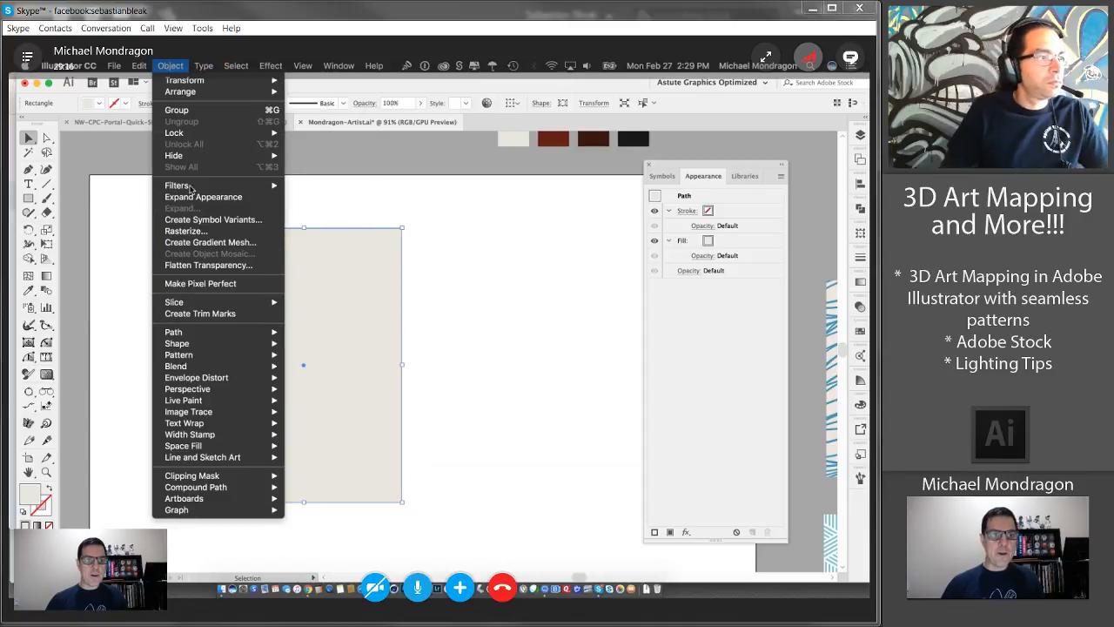
mouse_move(271, 65)
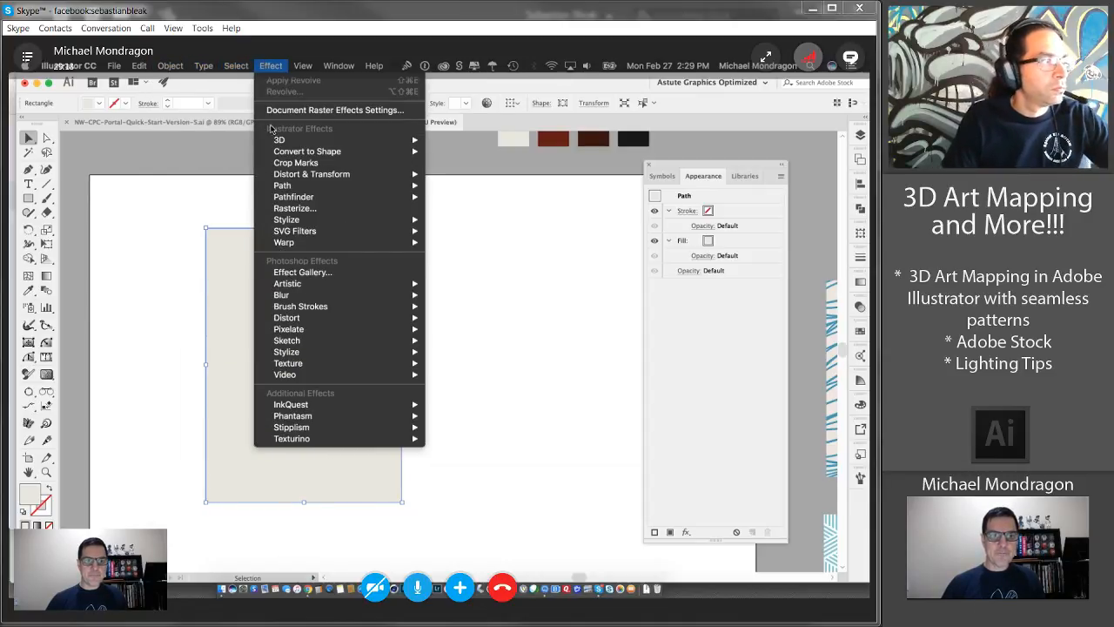
mouse_move(288, 139)
left_click(494, 140)
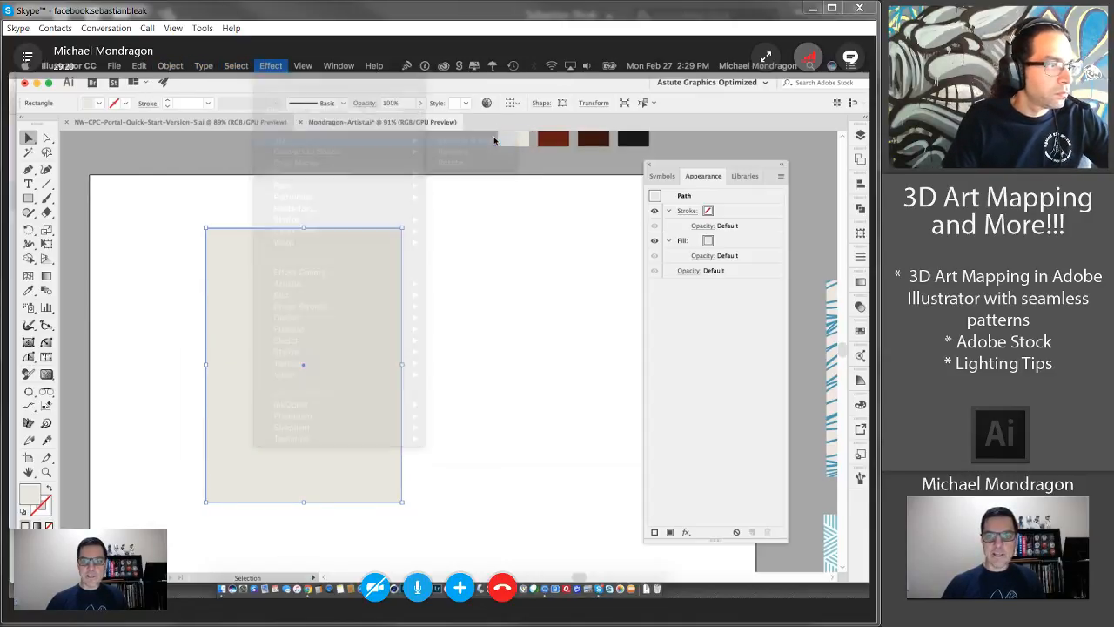
left_click(707, 481)
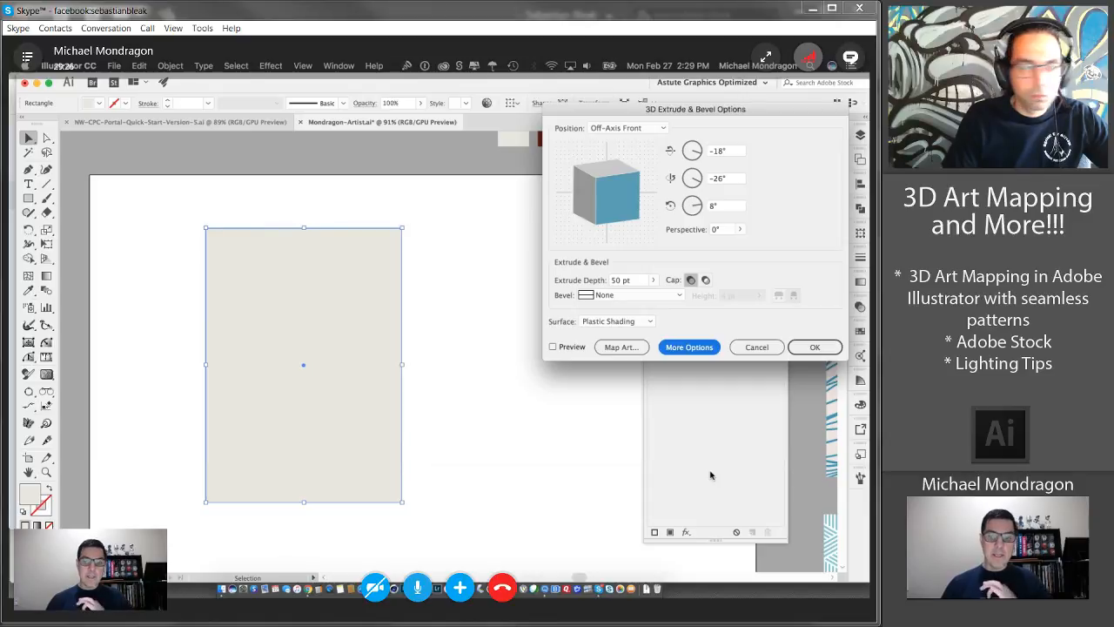
left_click(690, 350)
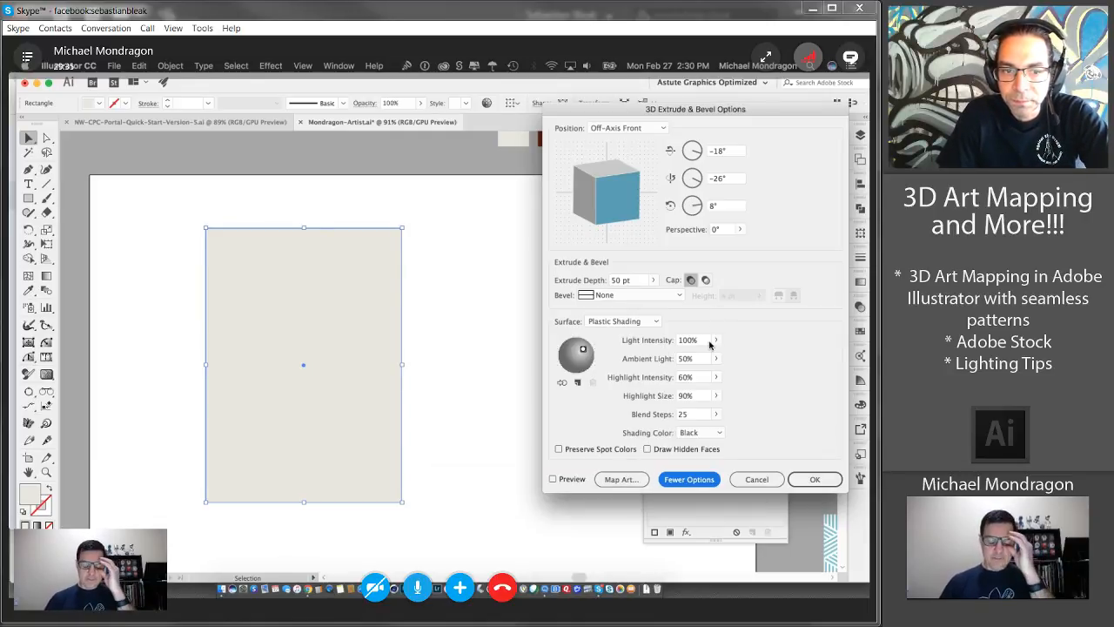
- Preview the extruded rectangle, set its extrude depth to 100 pt and apply the effect
left_click(554, 479)
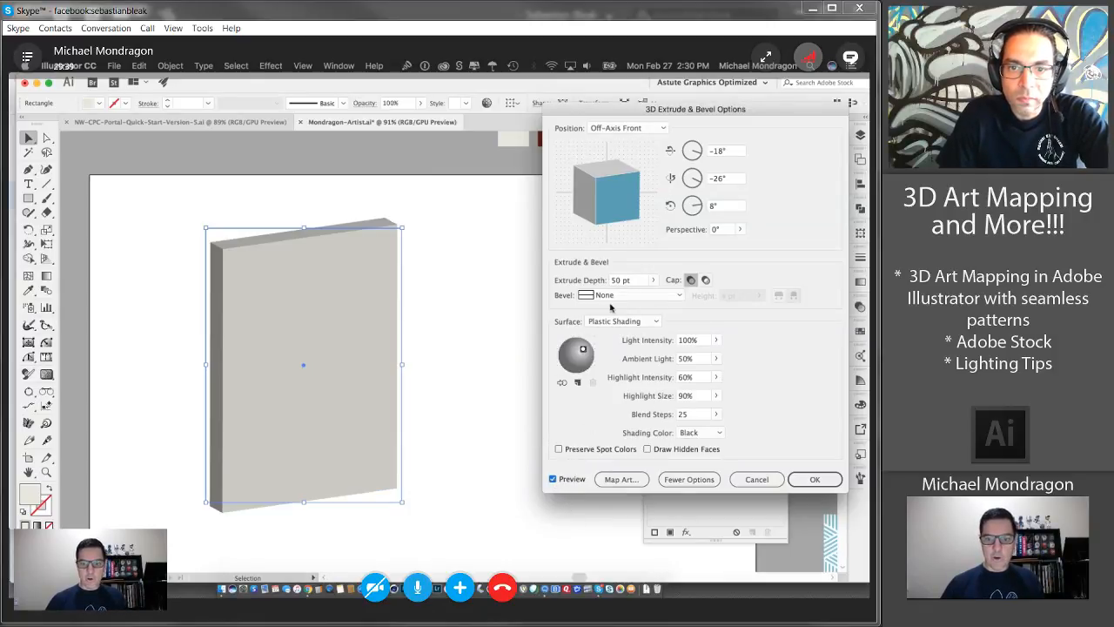
left_click(615, 280)
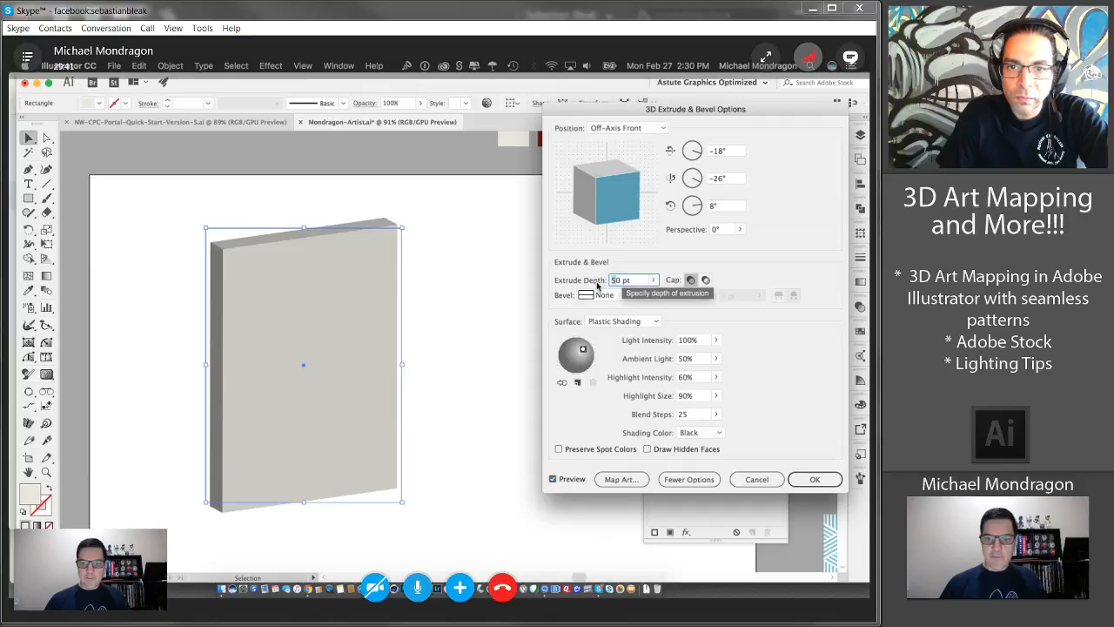
type("100")
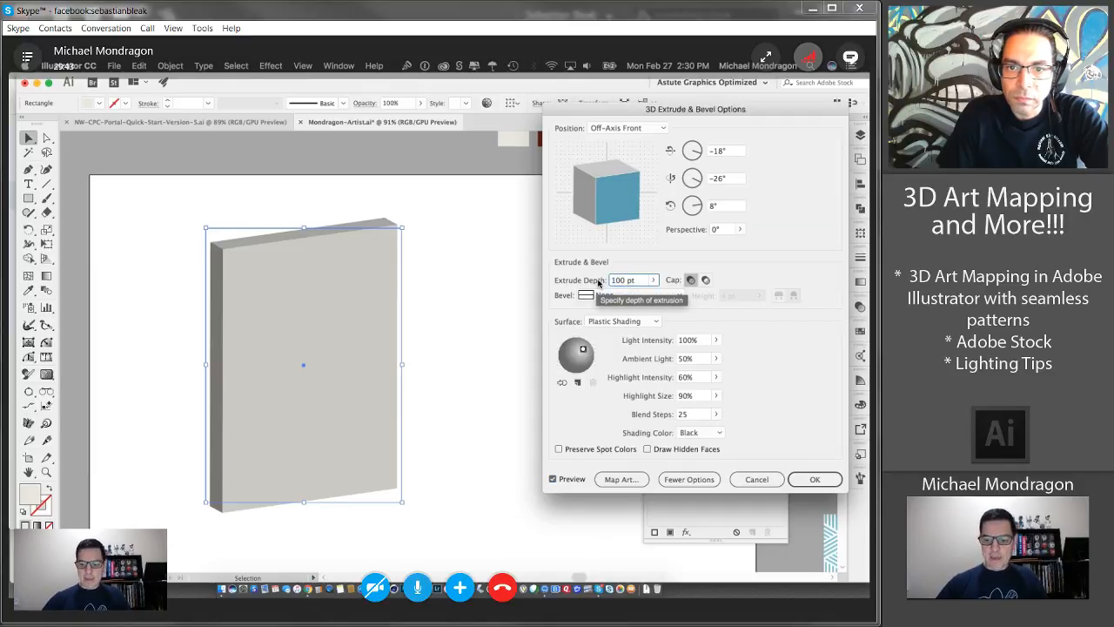
key("Return")
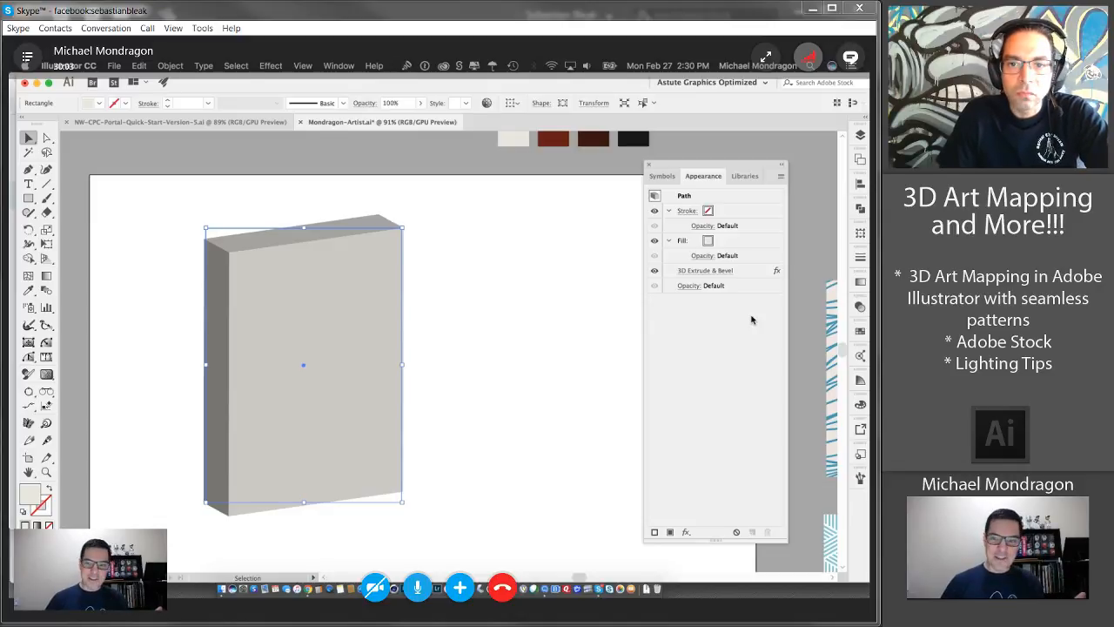
left_click(516, 349)
left_click(318, 306)
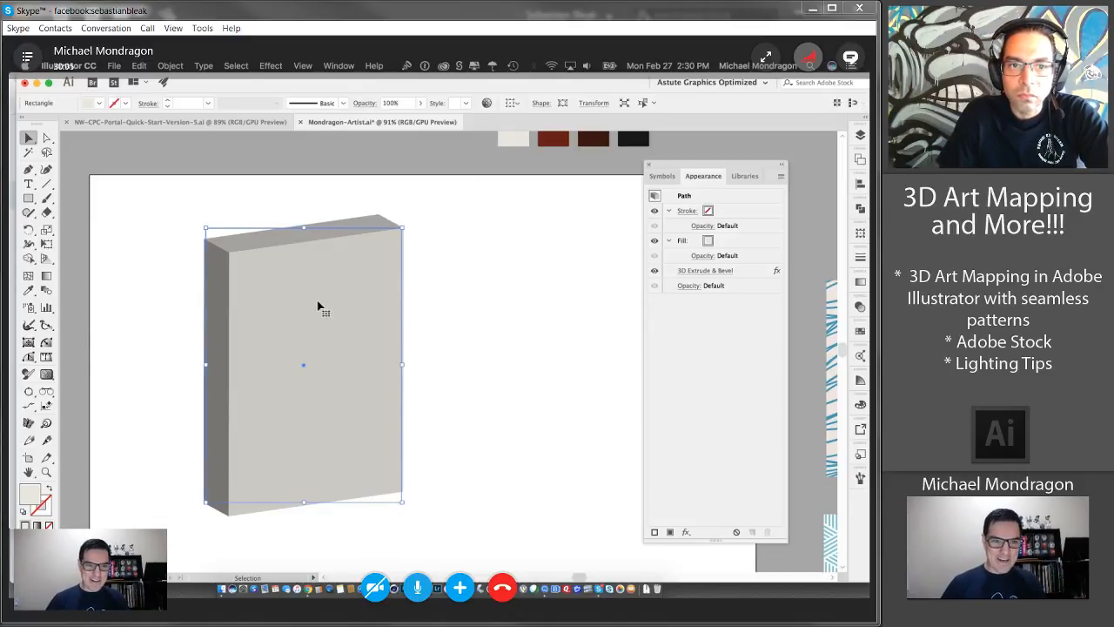
left_click(446, 321)
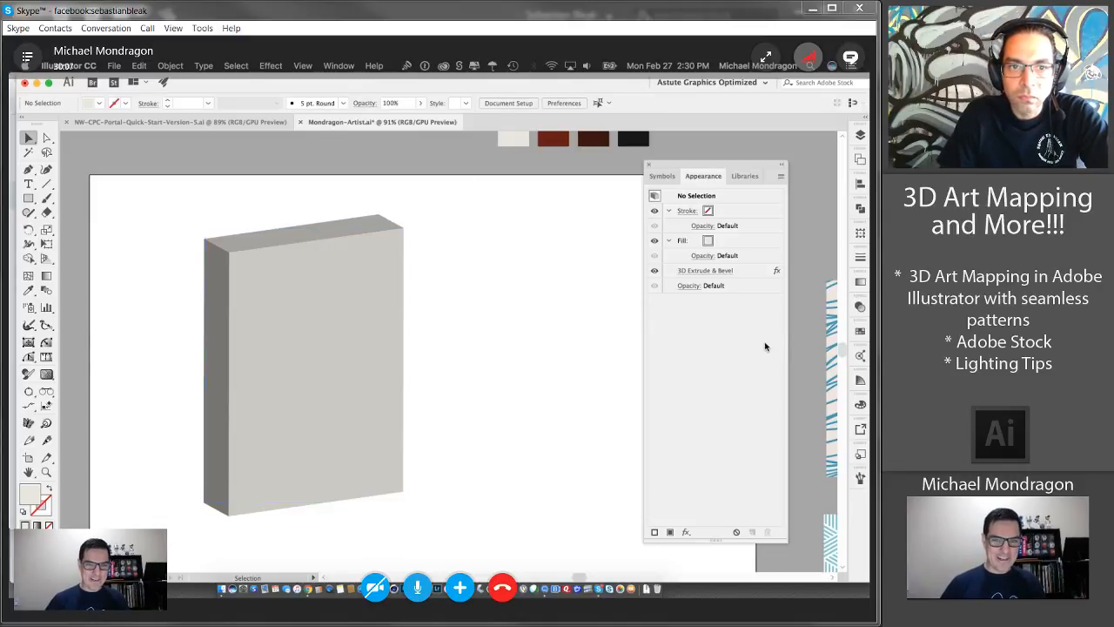
left_click(719, 272)
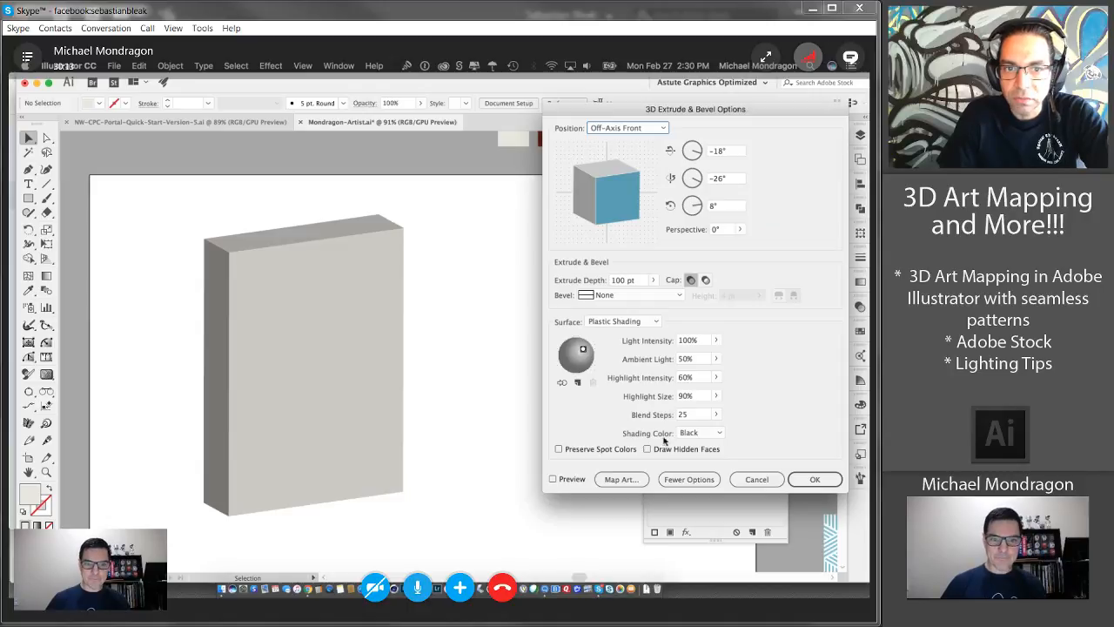
left_click(754, 479)
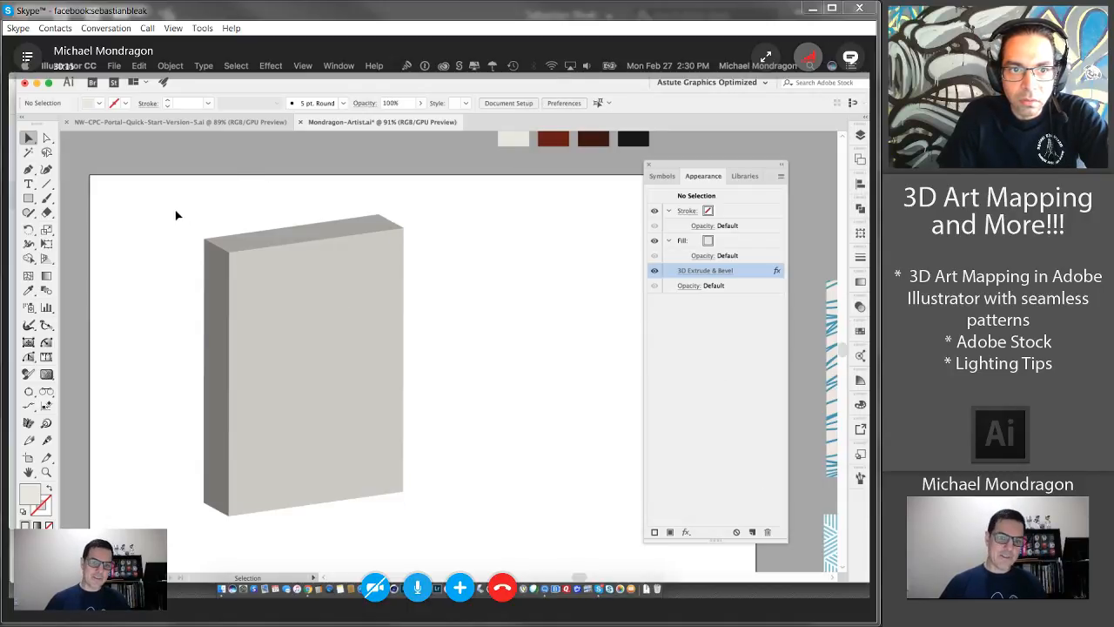
- Select the extruded rectangle and reopen its 3D Extrude & Bevel effect with the preview on
left_click_drag(176, 215, 453, 455)
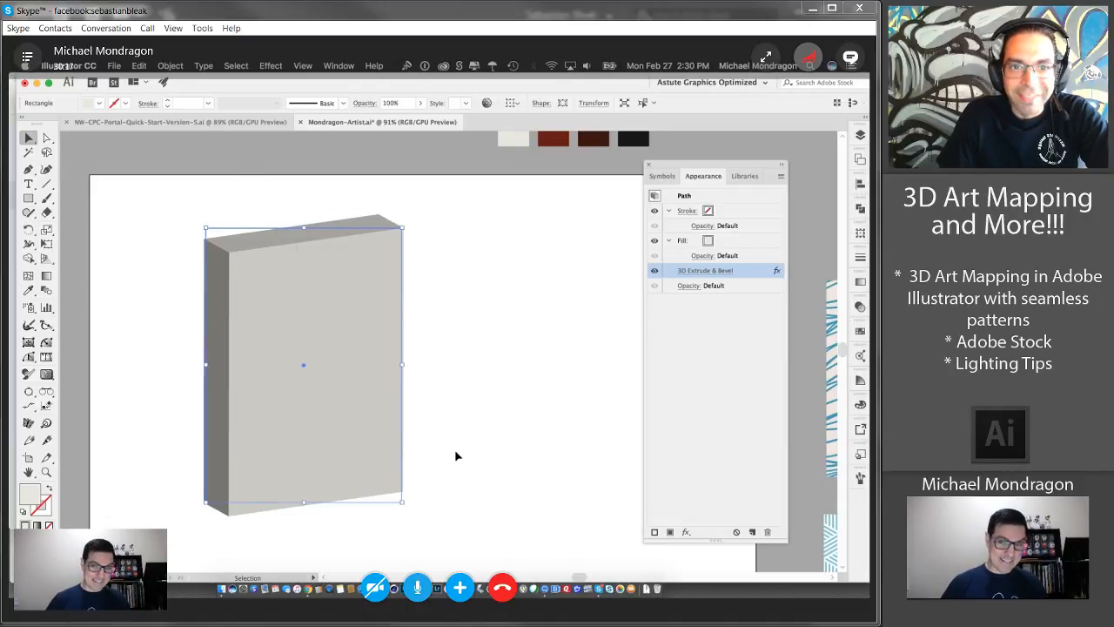
left_click(721, 272)
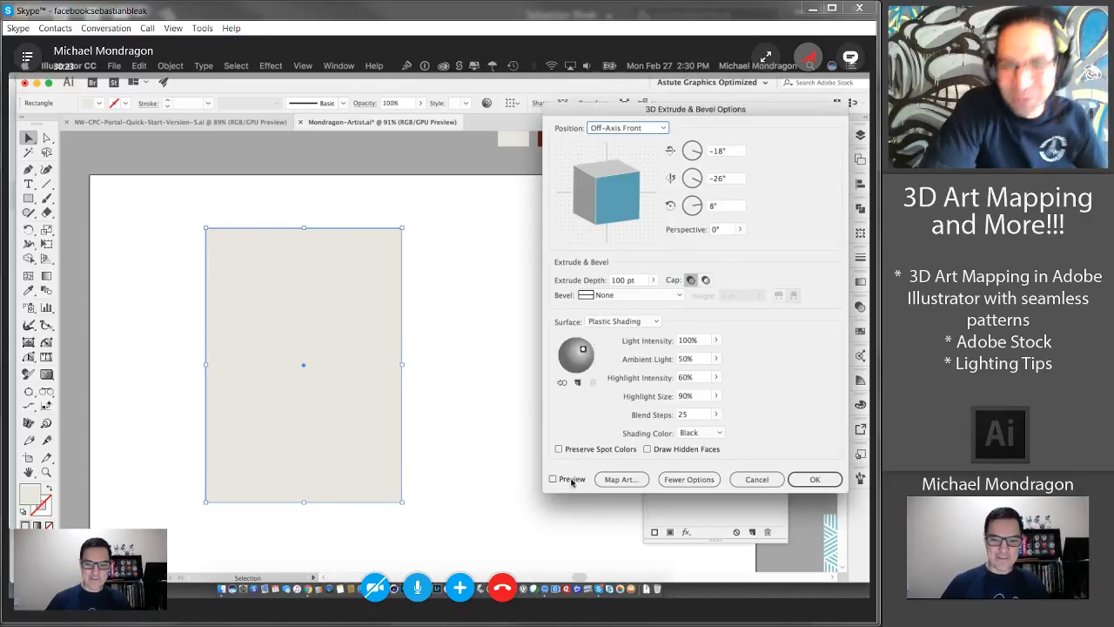
left_click(554, 478)
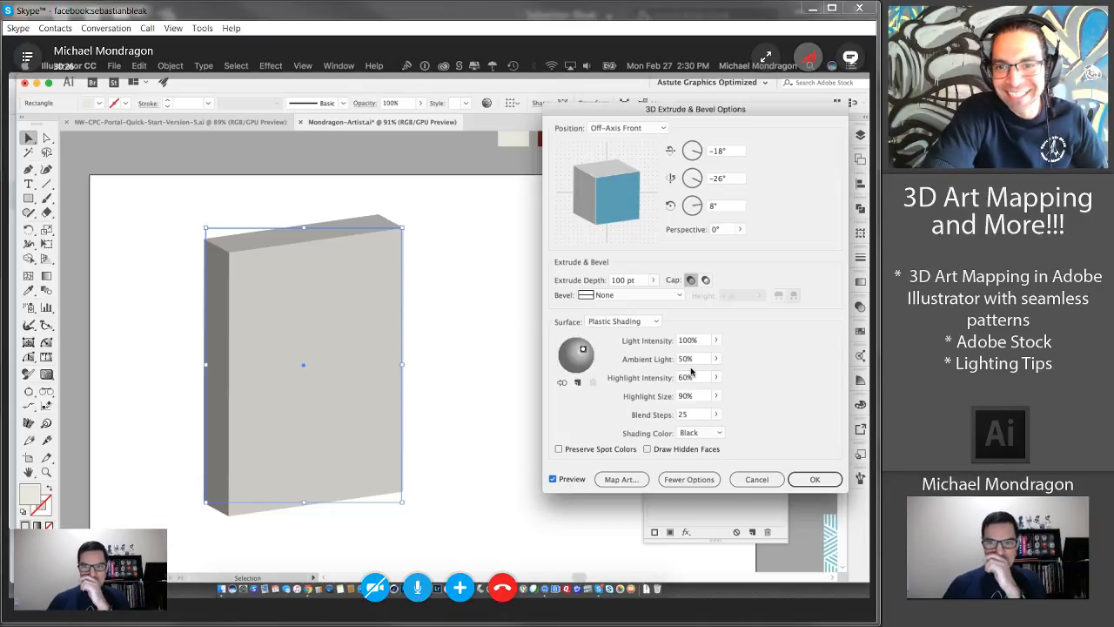
- Try the Isometric Right, Off-Axis Top, Off-Axis Back and Isometric Bottom positions on the box, and reset the options
left_click(624, 128)
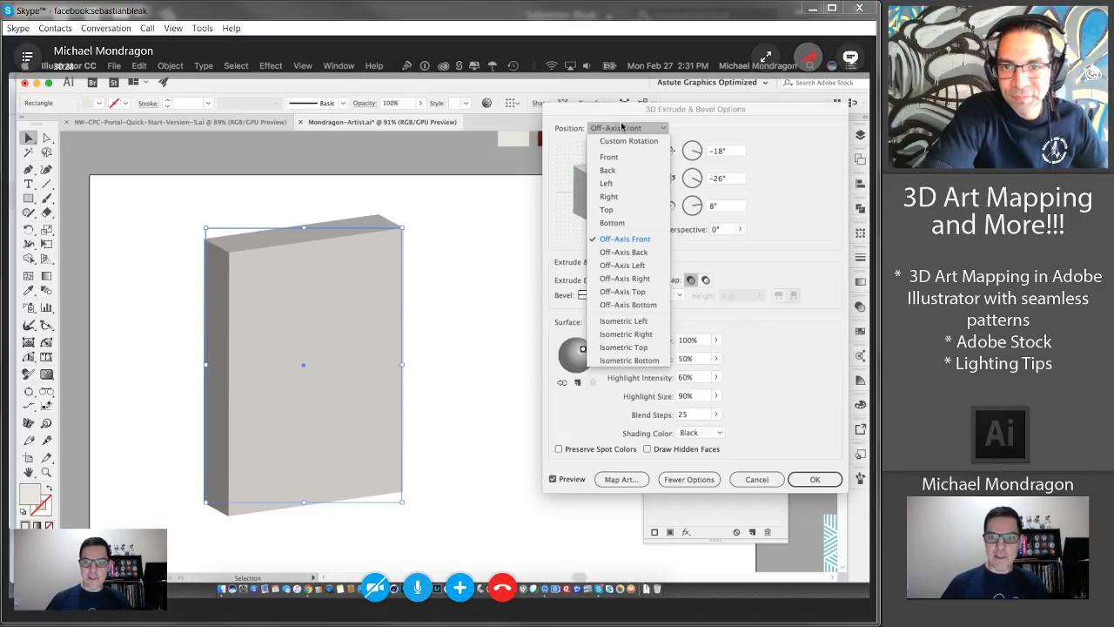
left_click(626, 334)
left_click(625, 128)
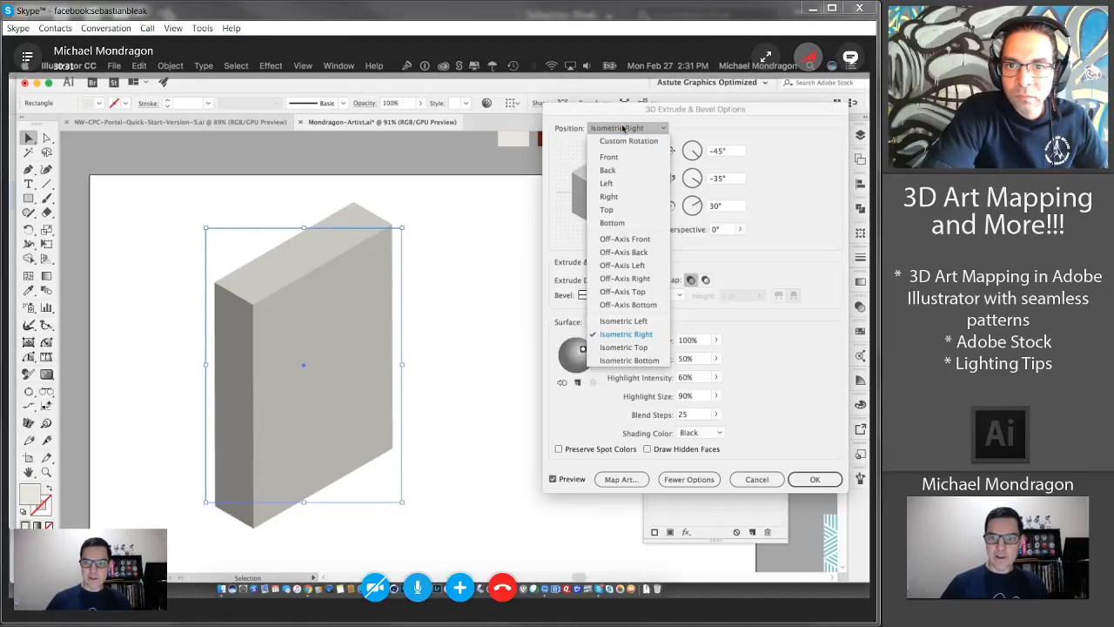
left_click(641, 292)
left_click(624, 128)
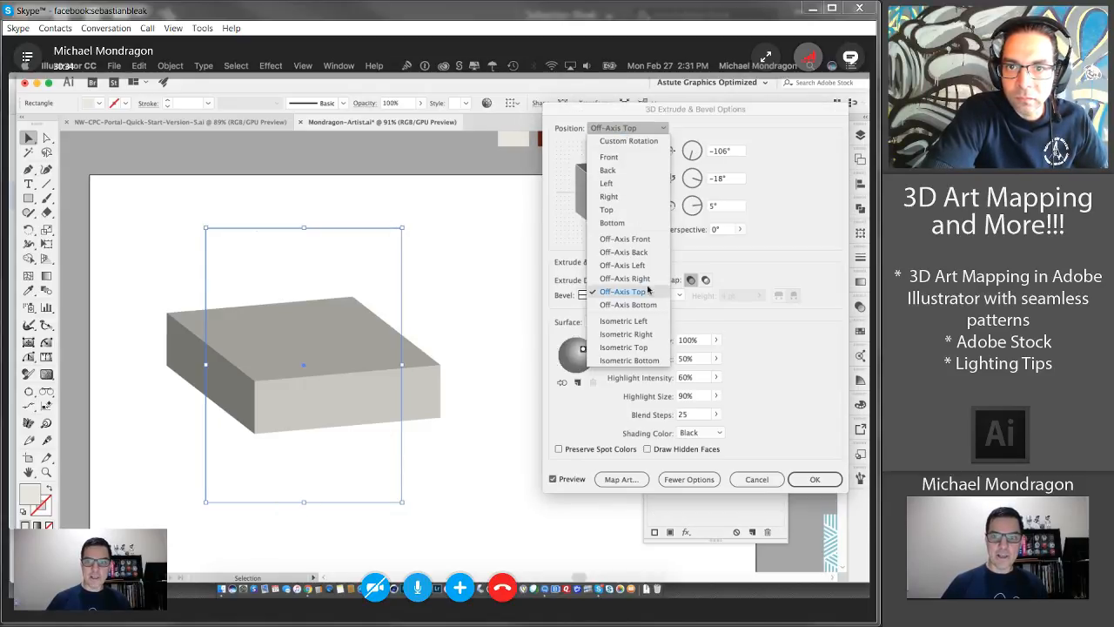
left_click(642, 253)
left_click(624, 128)
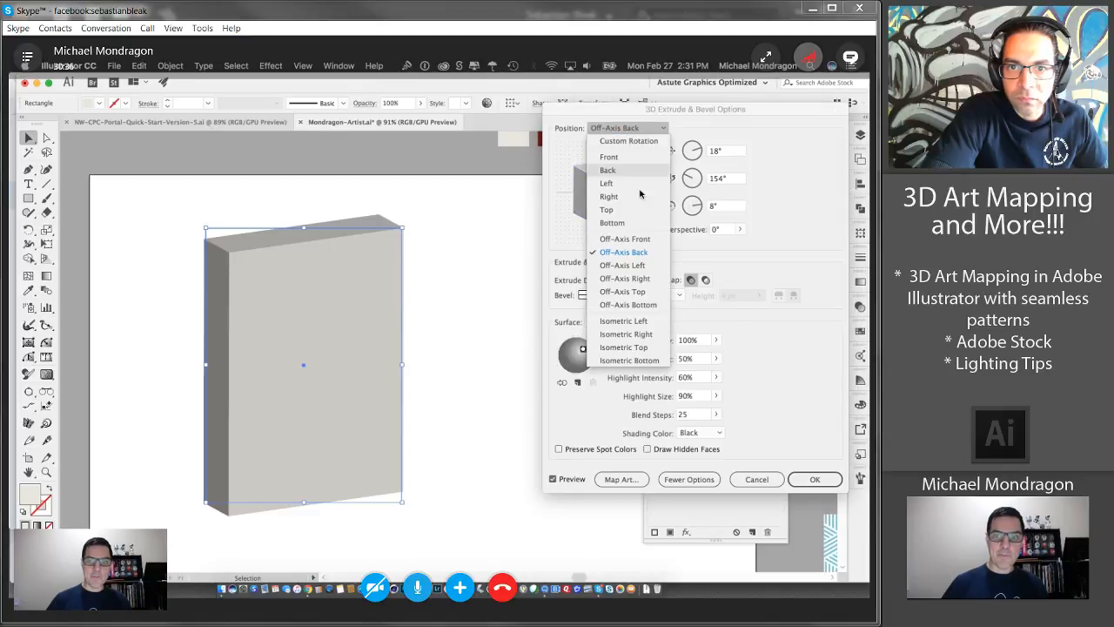
left_click(655, 360)
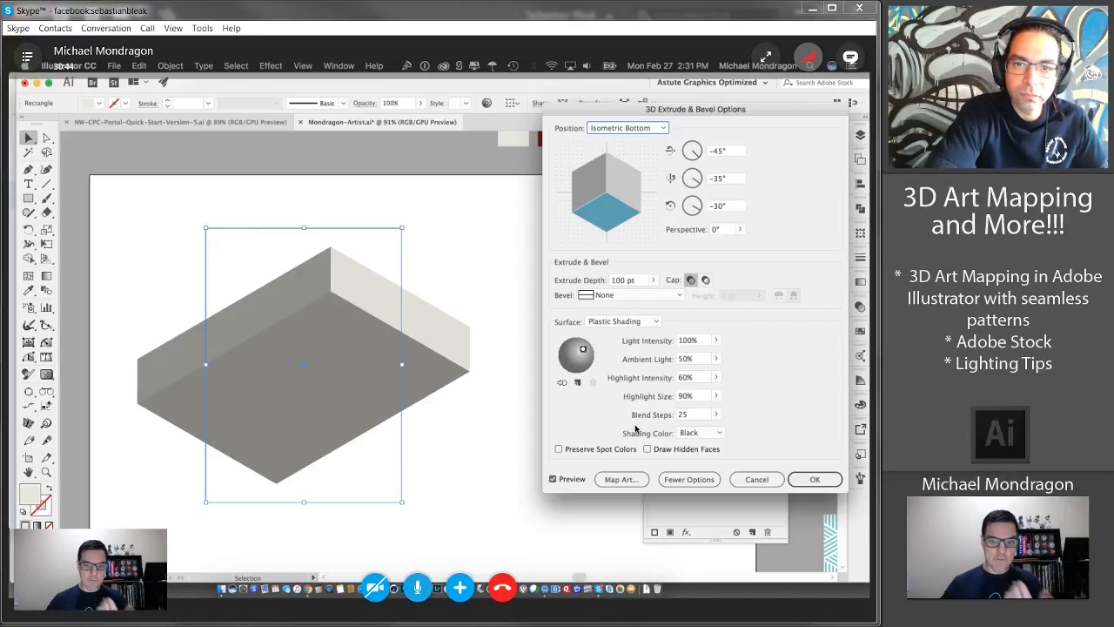
key("alt")
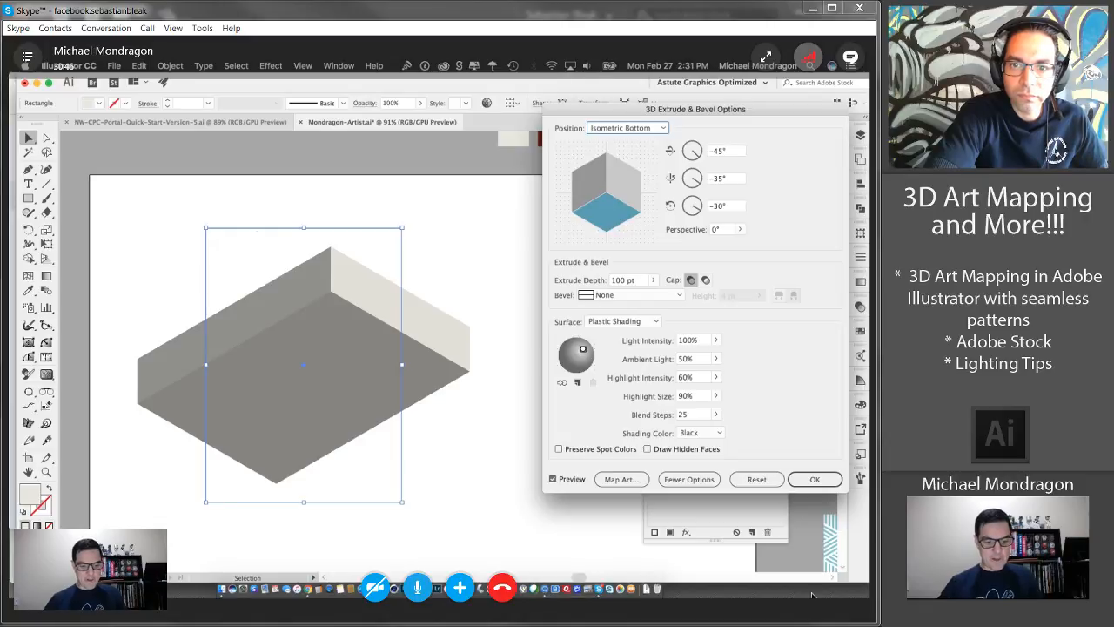
left_click(765, 479, "alt")
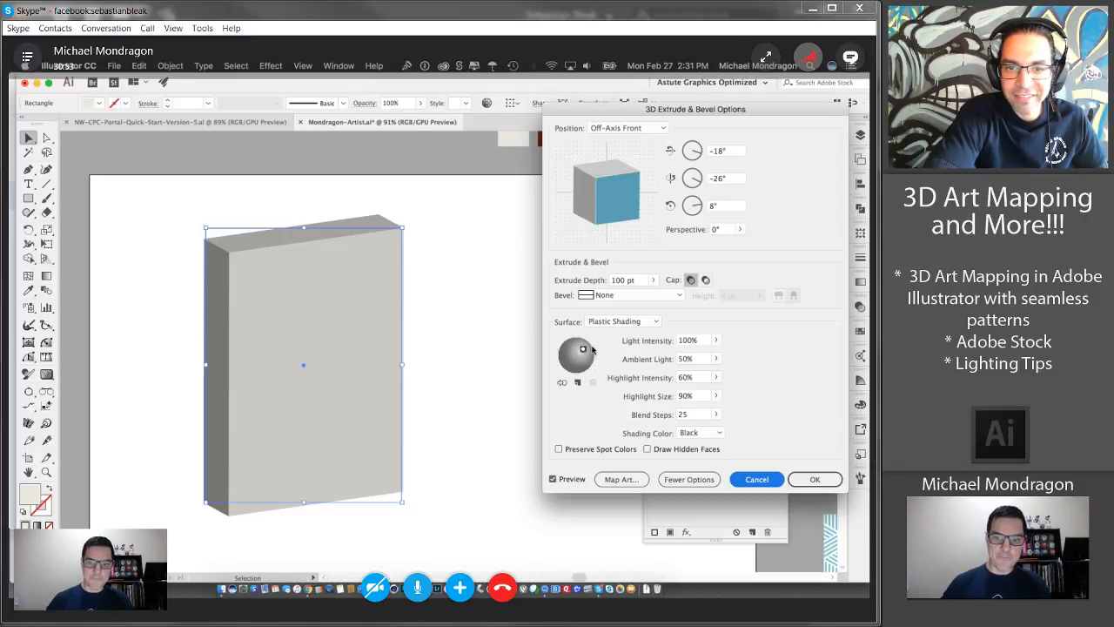
- Compare the Wireframe, No Shading and Diffuse Shading surfaces on the box, and return to Plastic Shading
left_click(632, 321)
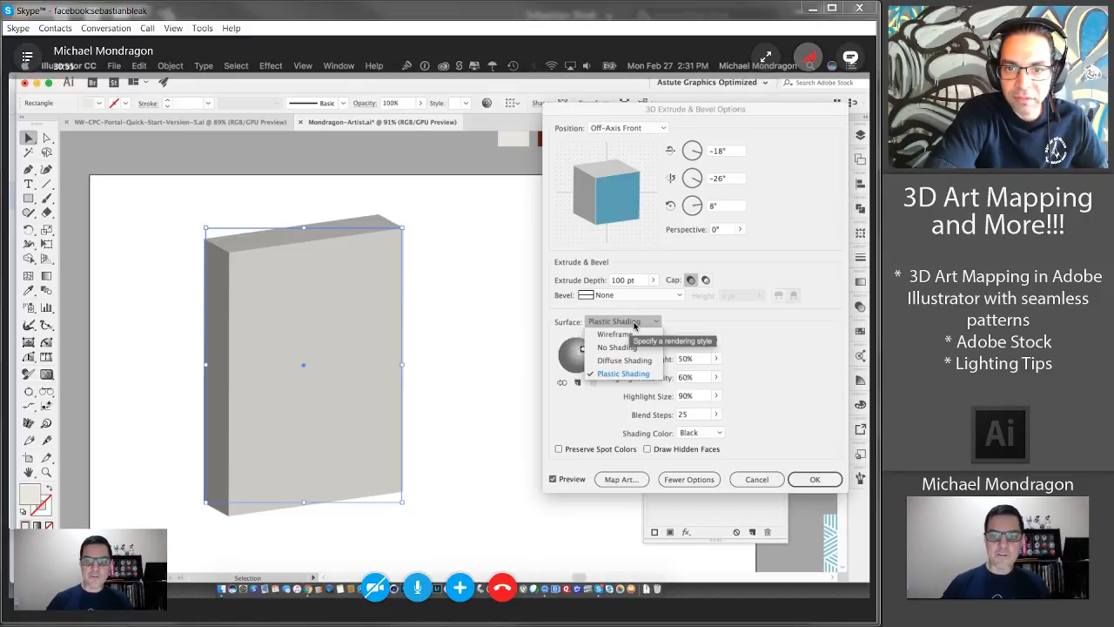
left_click(634, 335)
left_click(622, 321)
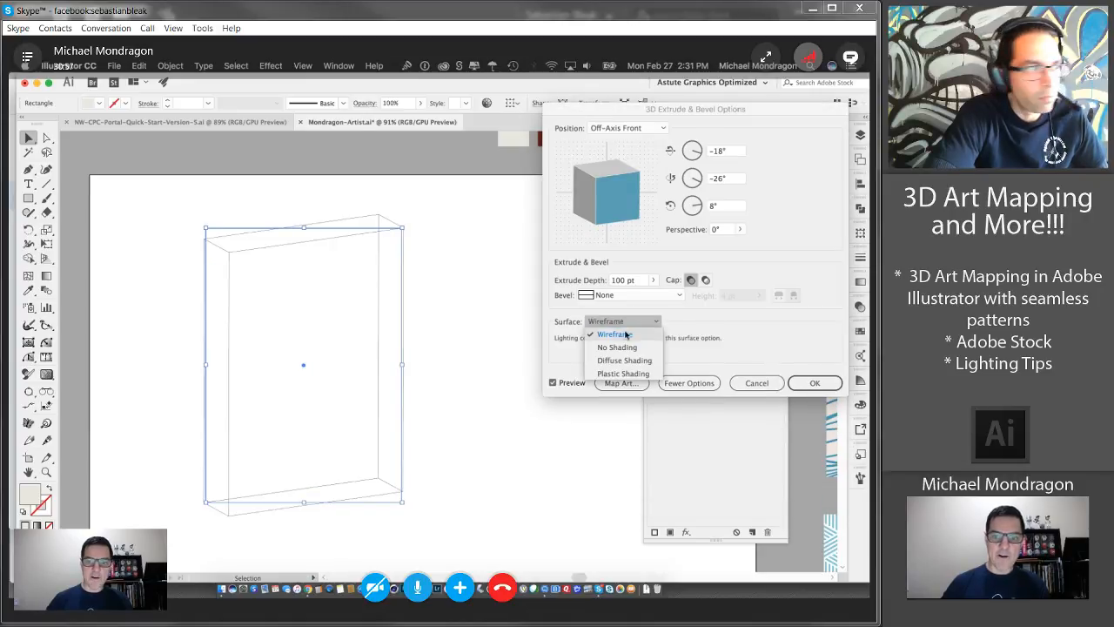
left_click(624, 335)
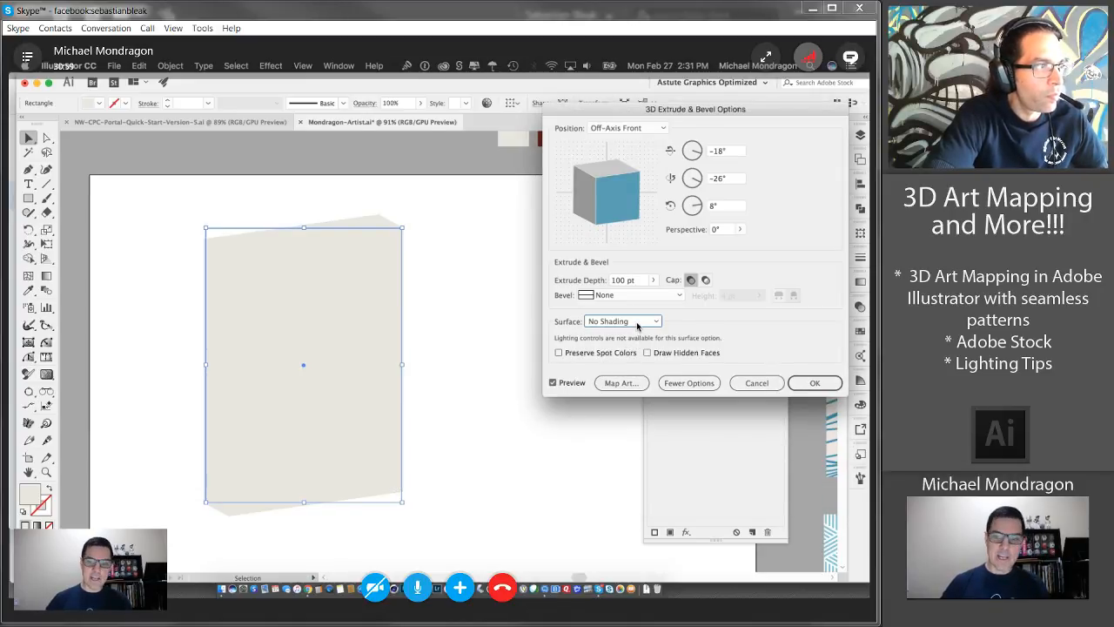
left_click(638, 323)
left_click(625, 360)
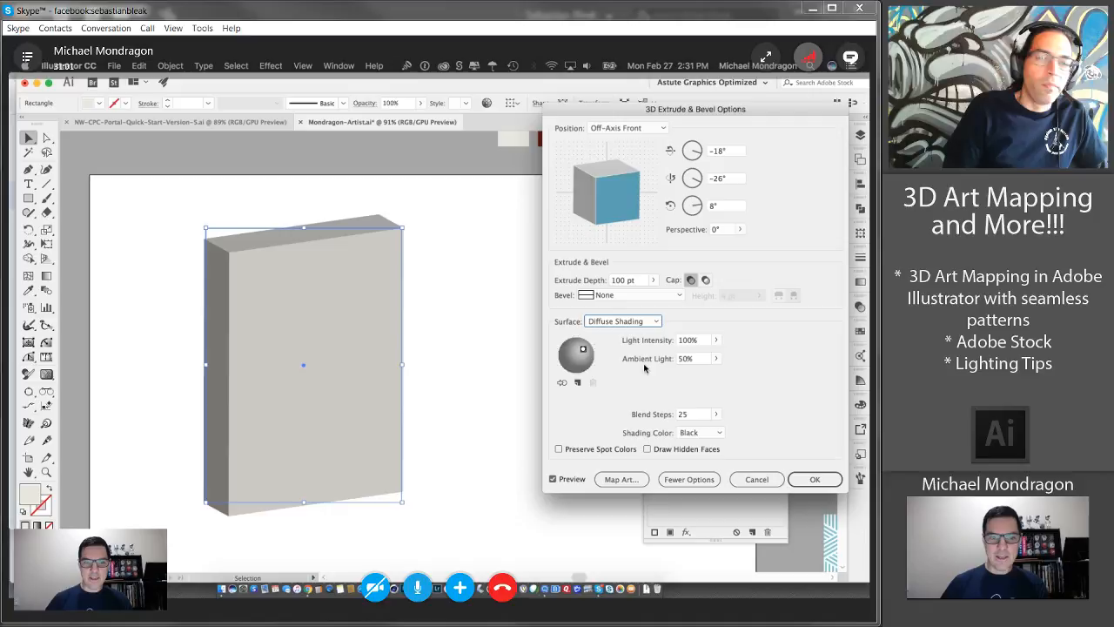
left_click(636, 322)
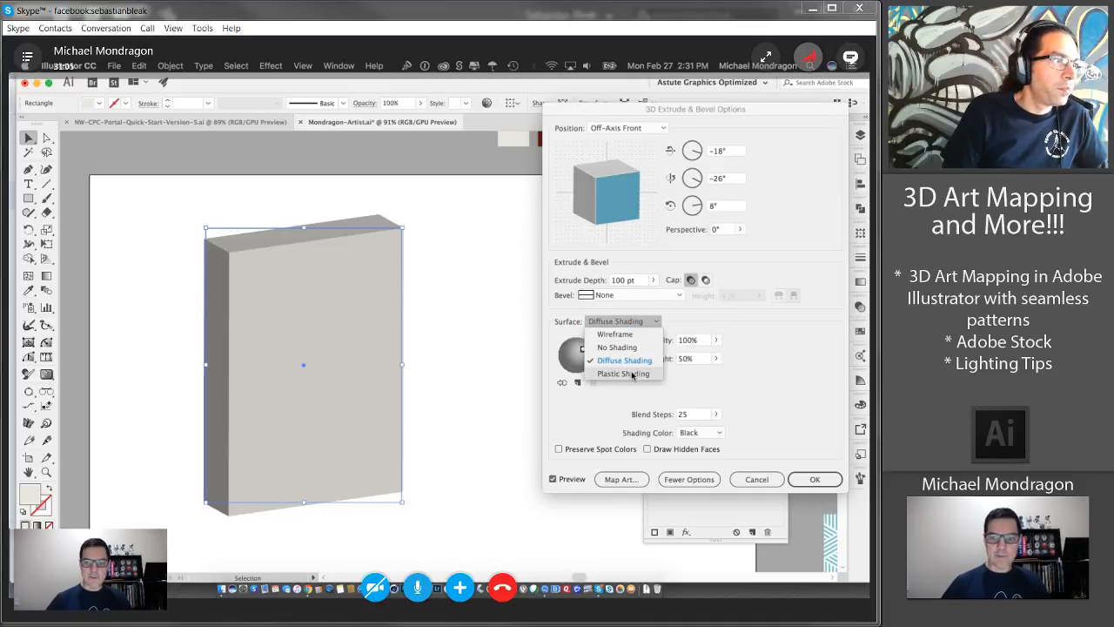
left_click(633, 377)
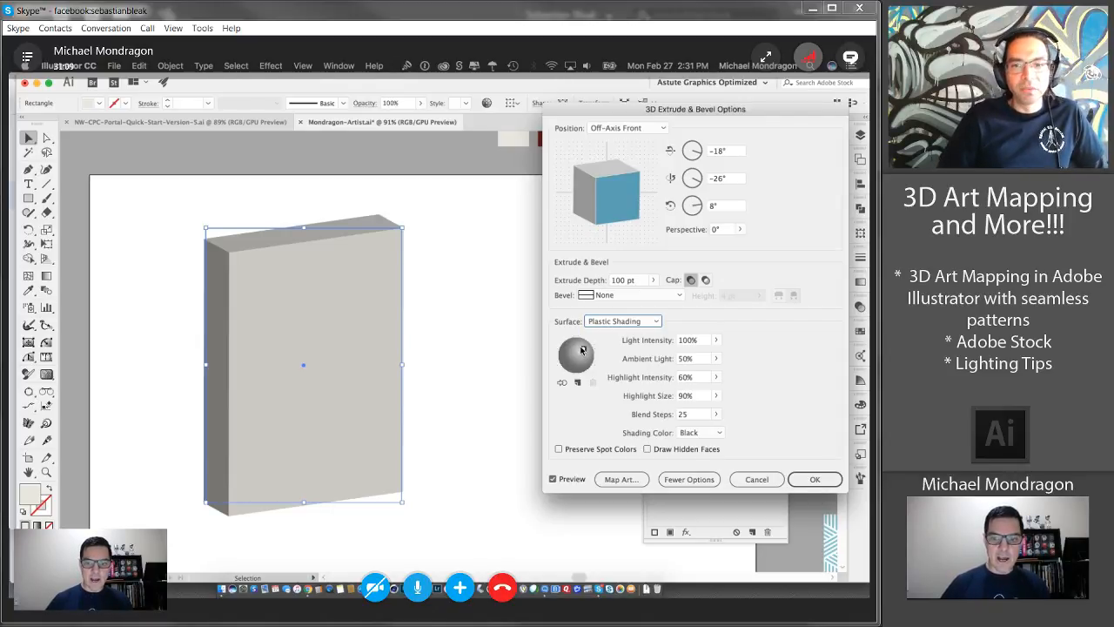
- Move the light slightly upward on the lighting sphere, set its intensity to 95% and apply the effect
mouse_move(583, 351)
left_mouse_down()
mouse_move(576, 370)
mouse_move(571, 352)
mouse_move(582, 347)
left_mouse_up()
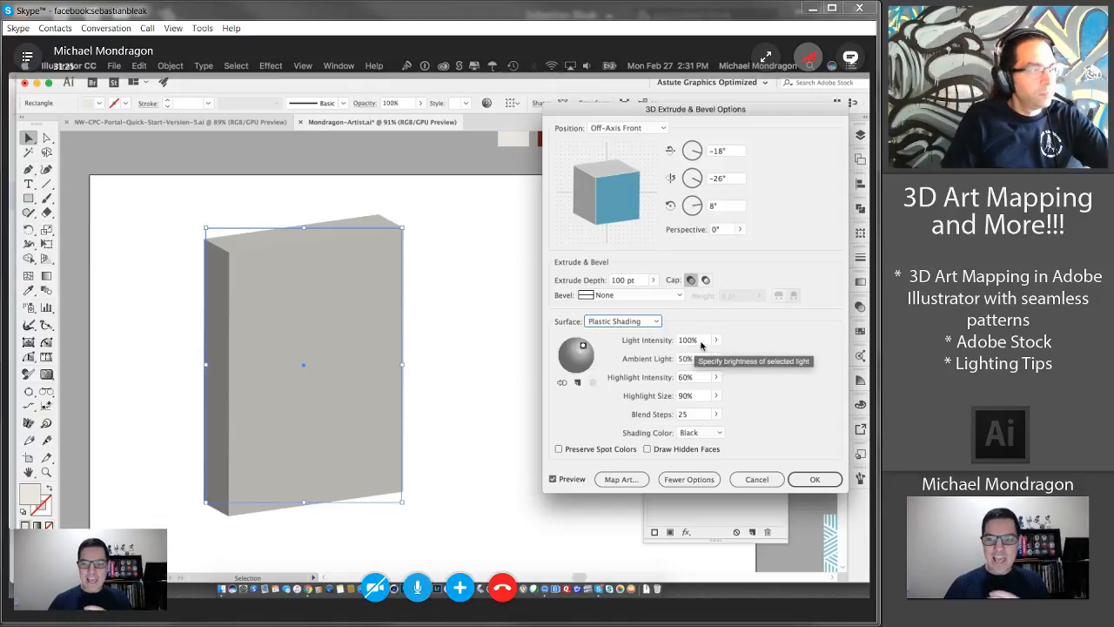
left_click(696, 341)
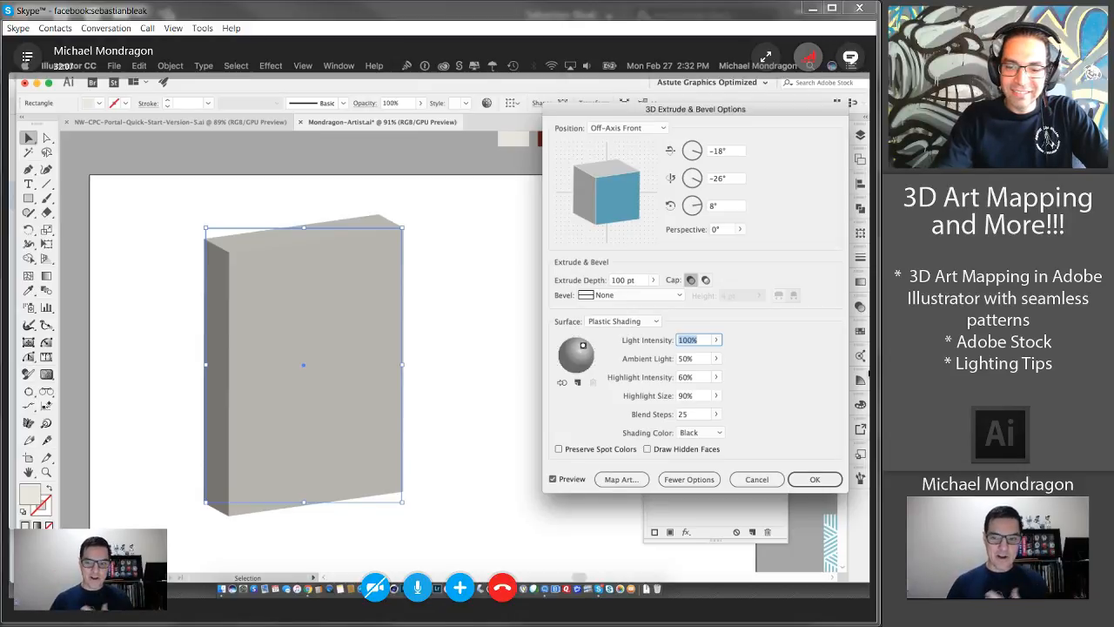
type("95")
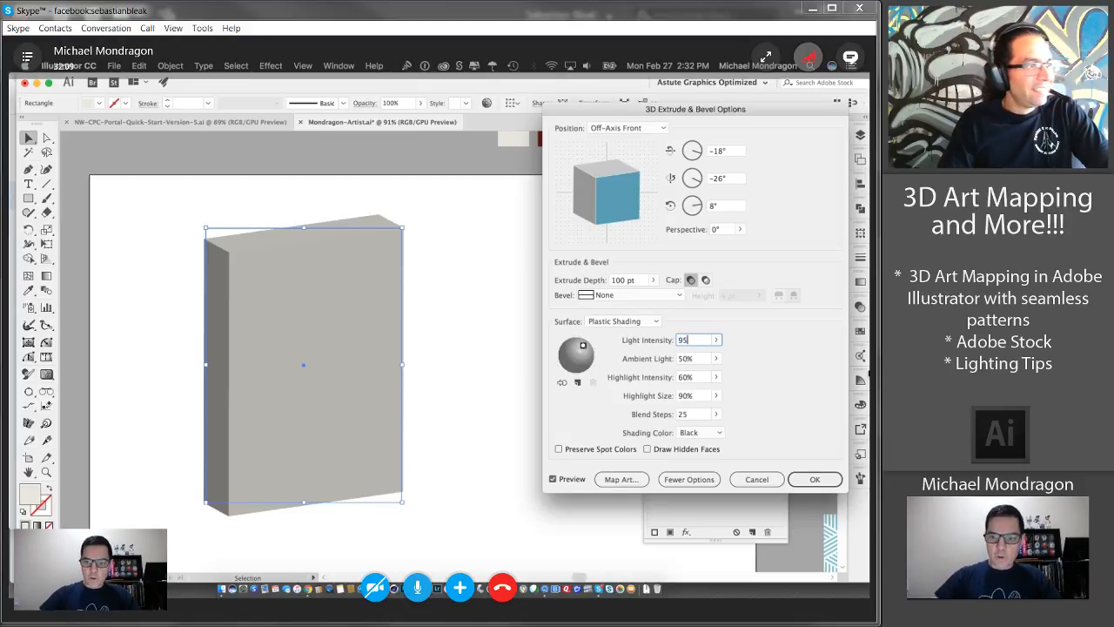
key("Return")
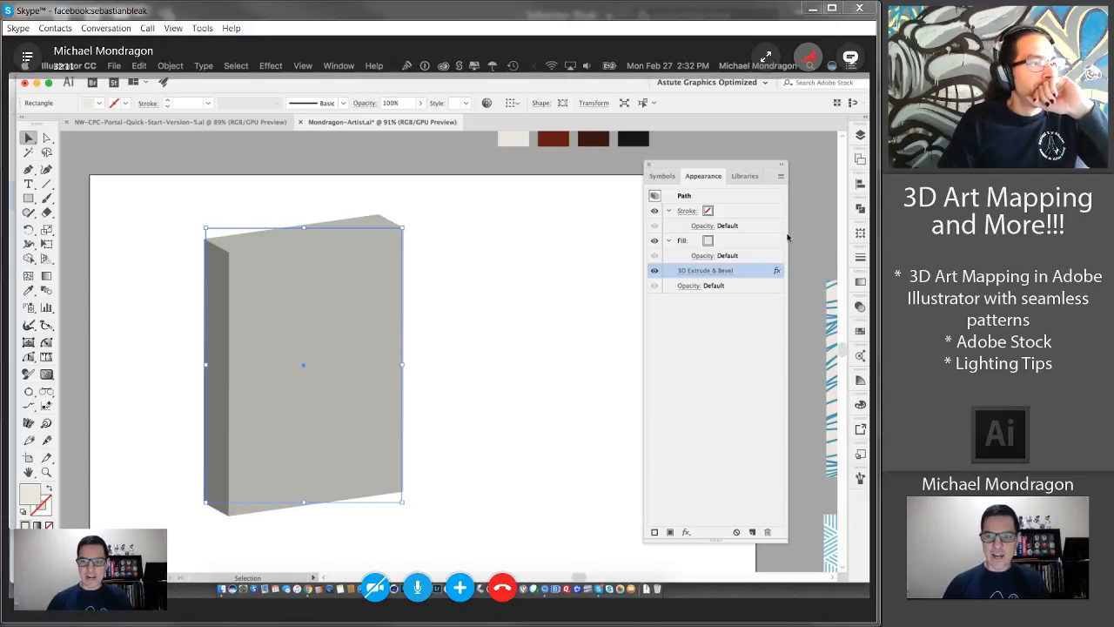
- Reopen the box's 3D Extrude & Bevel effect with preview and set the extrude depth to 150 pt
left_click(713, 271)
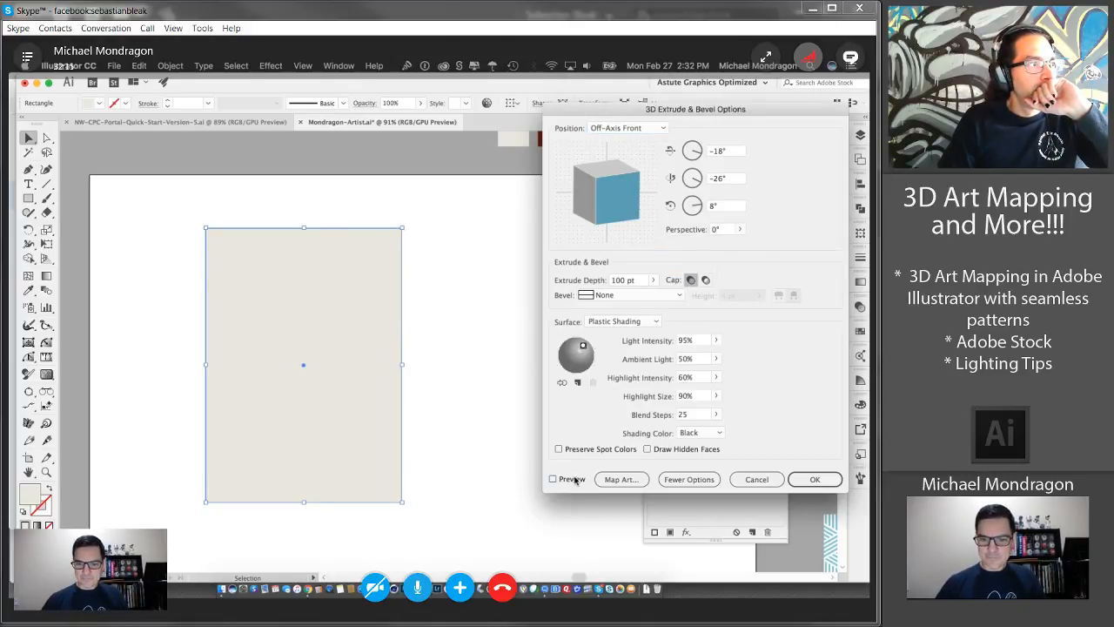
left_click(554, 479)
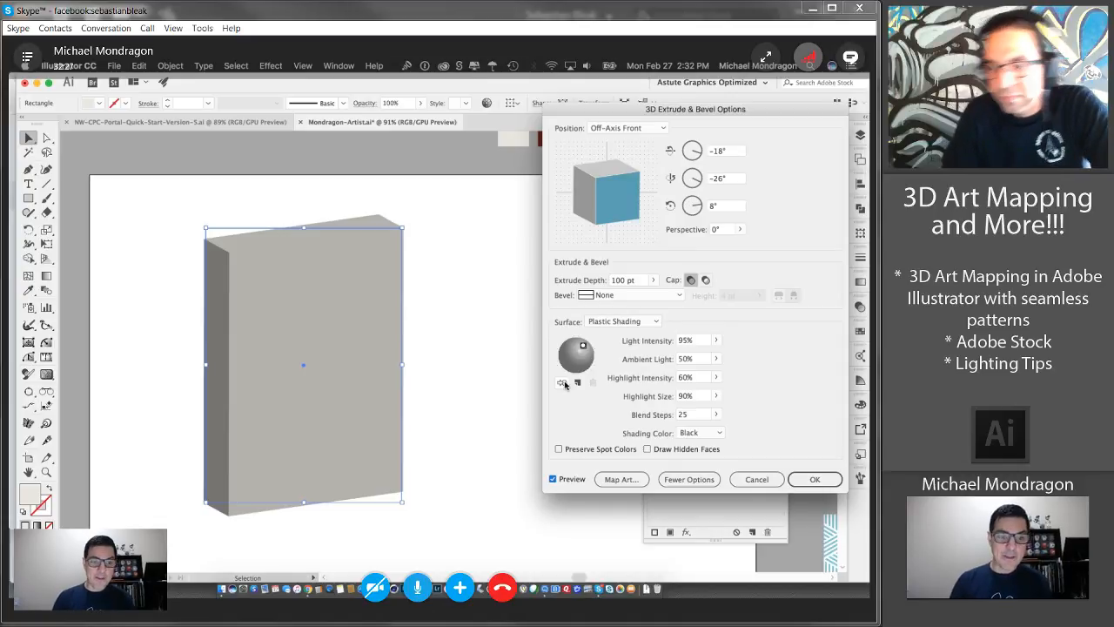
left_click(619, 281)
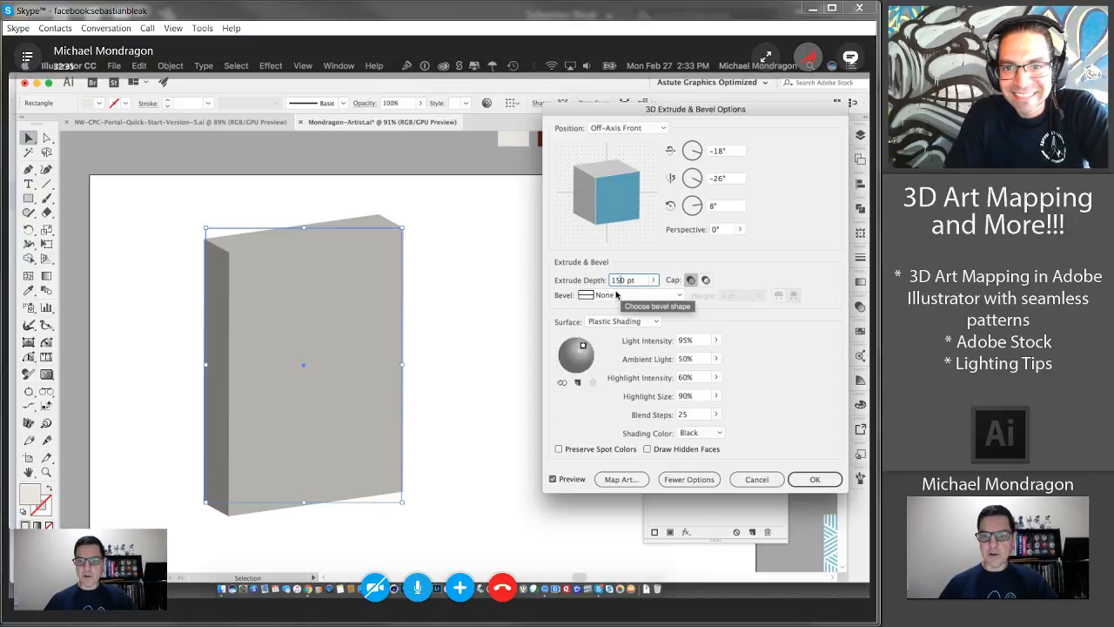
key("Tab")
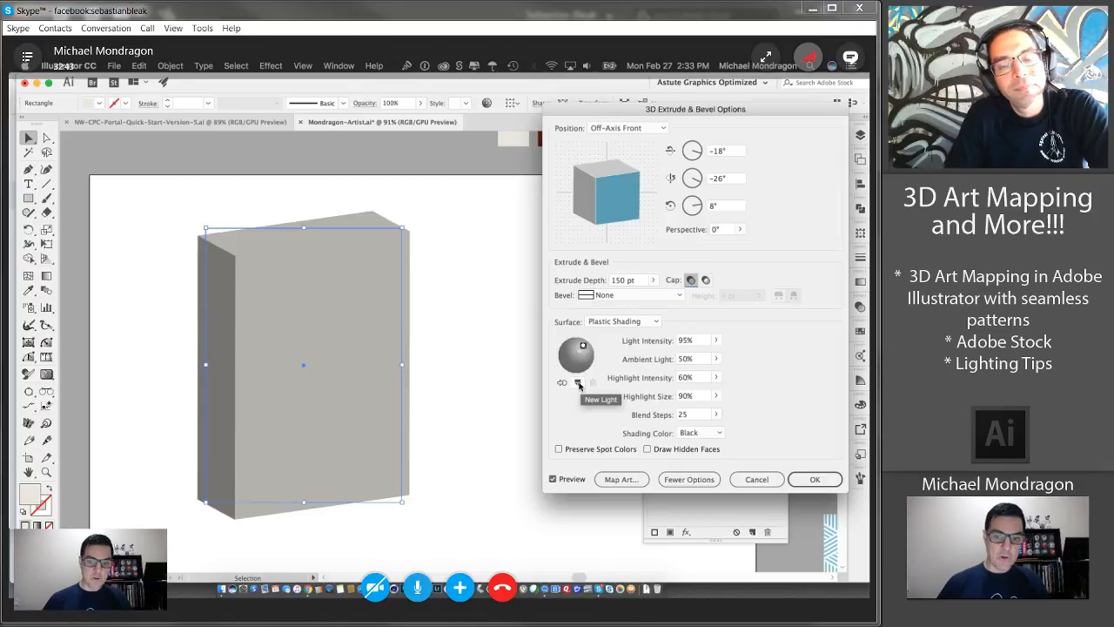
- Add a second light, move it toward the lower left of the lighting sphere and send it behind the object
left_click(578, 384)
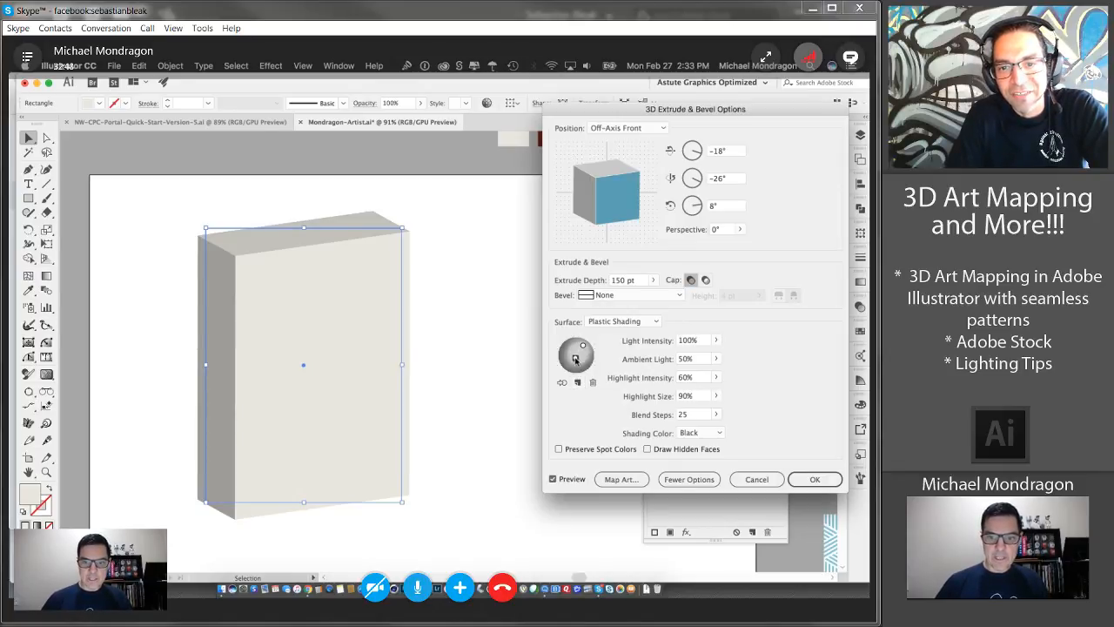
left_click_drag(574, 360, 570, 367)
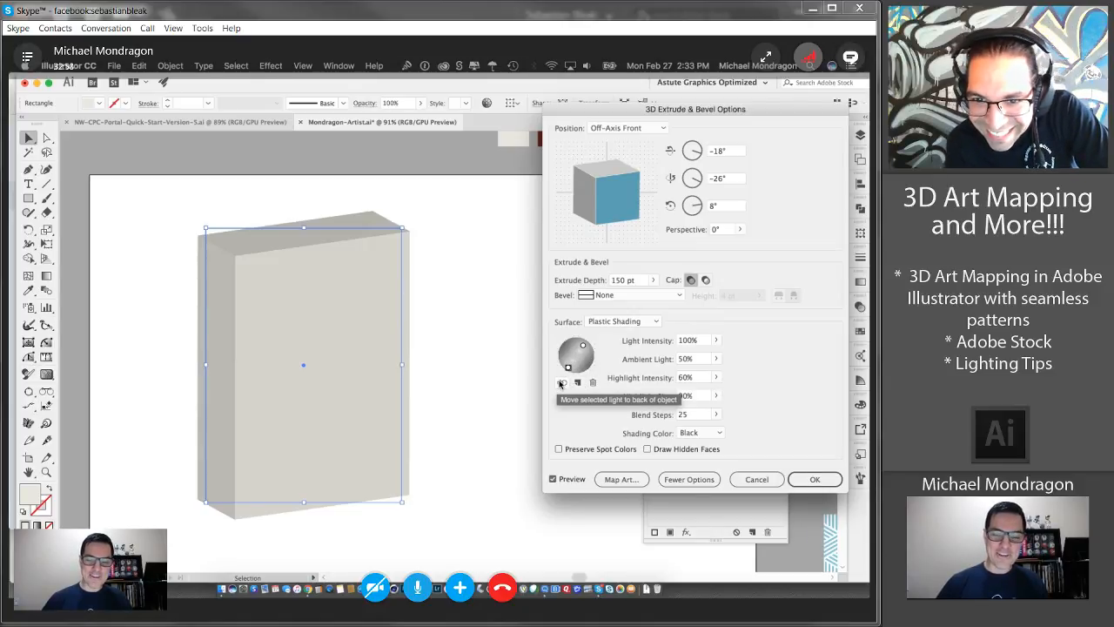
left_click(562, 385)
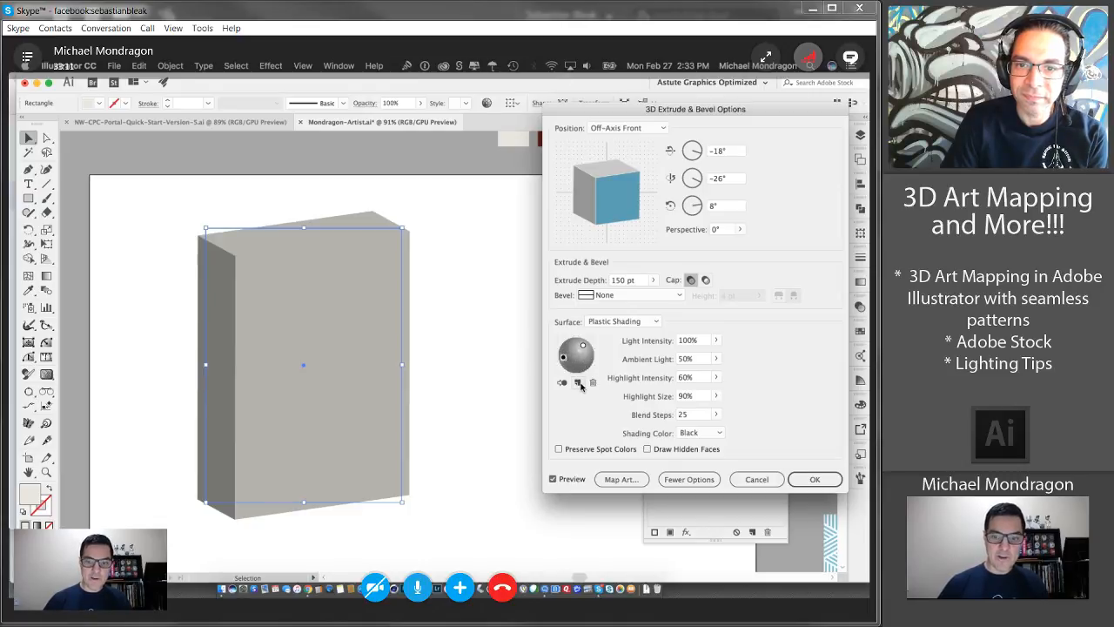
- Add a third light, move it to the bottom edge of the lighting sphere and set its intensity to 50%
left_click(579, 384)
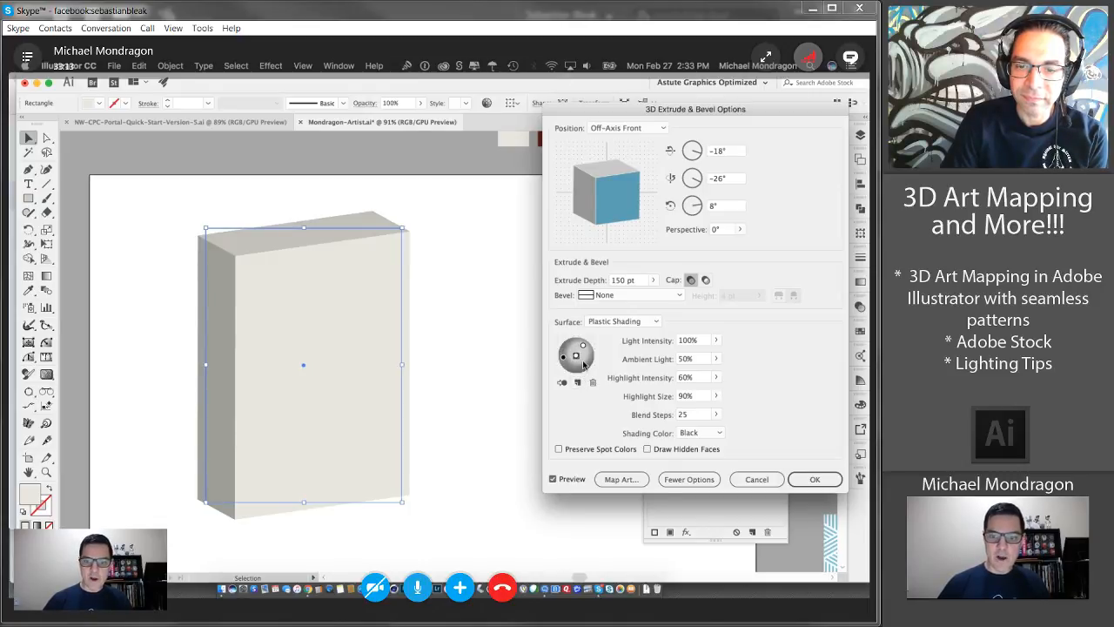
left_click_drag(576, 357, 583, 370)
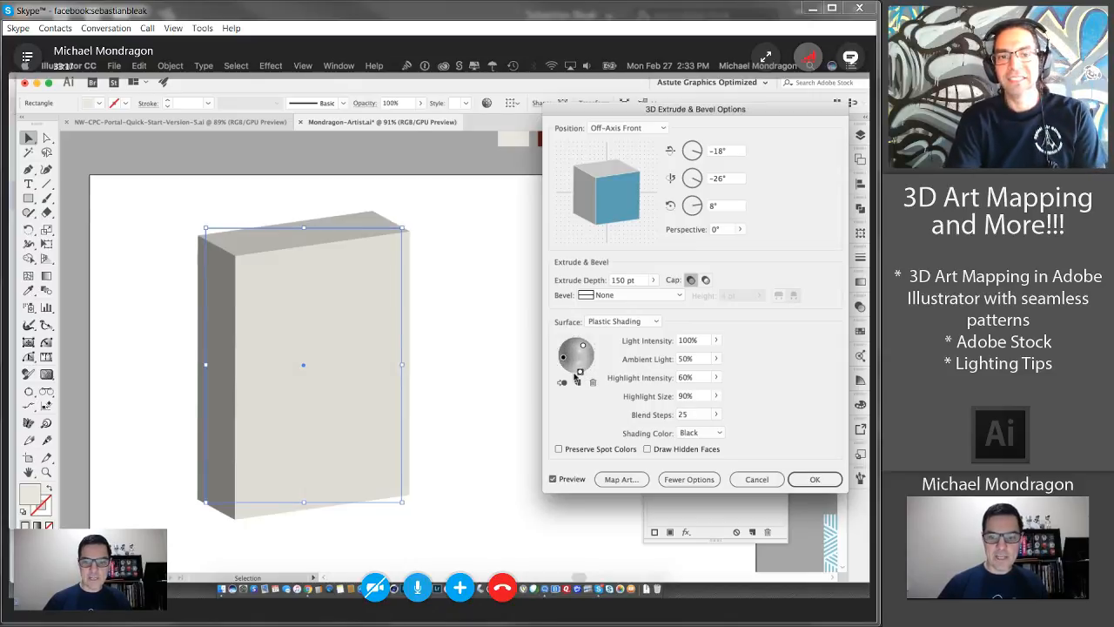
left_click_drag(703, 341, 667, 336)
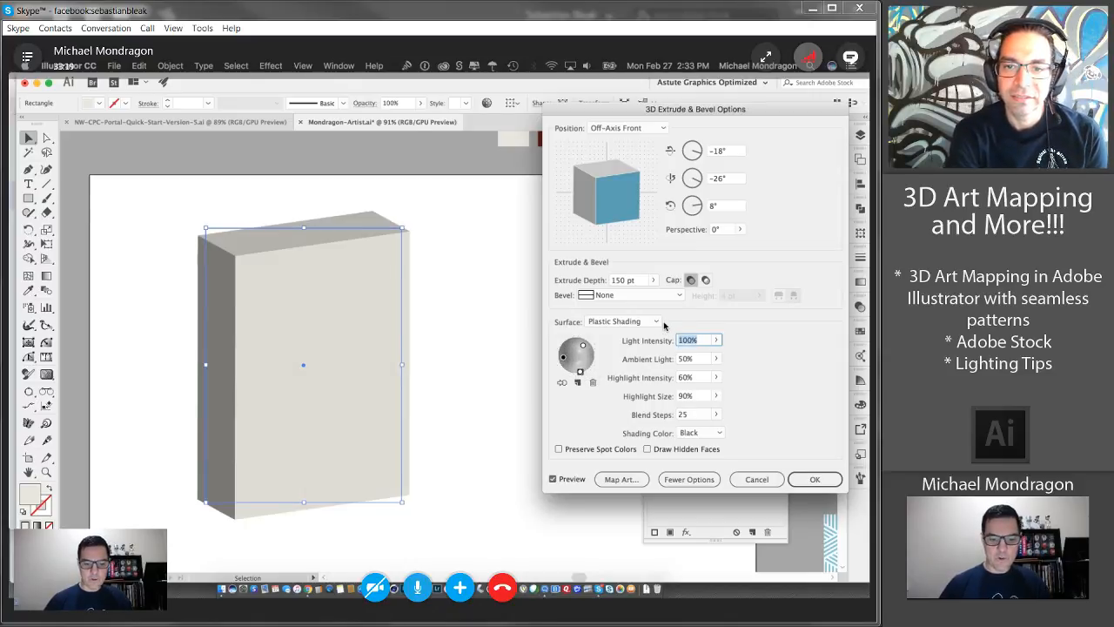
type("50")
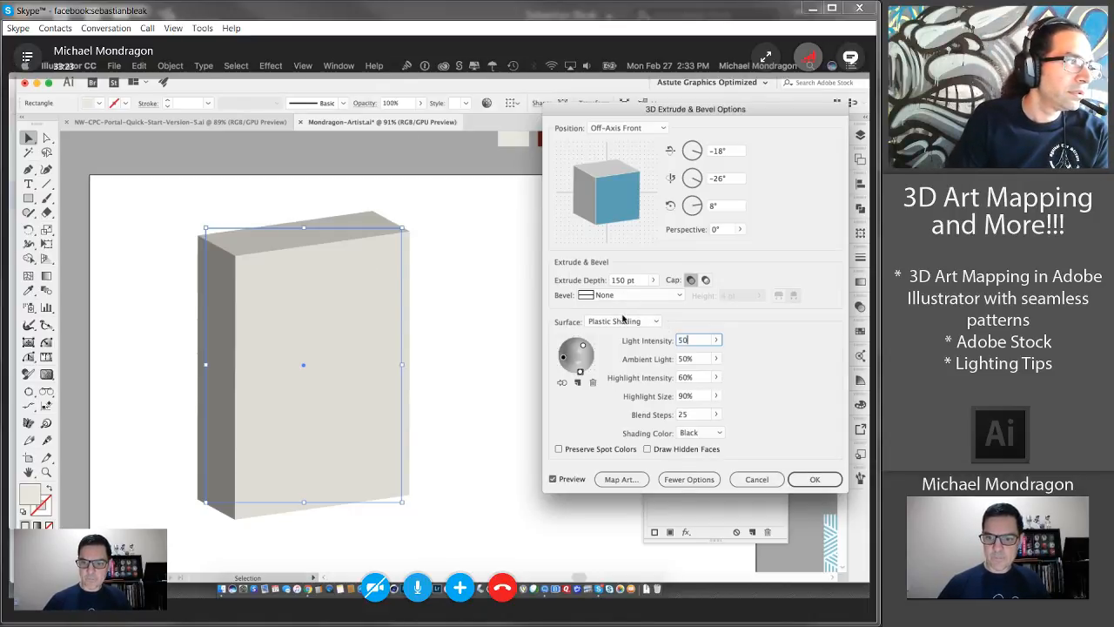
left_click(701, 359)
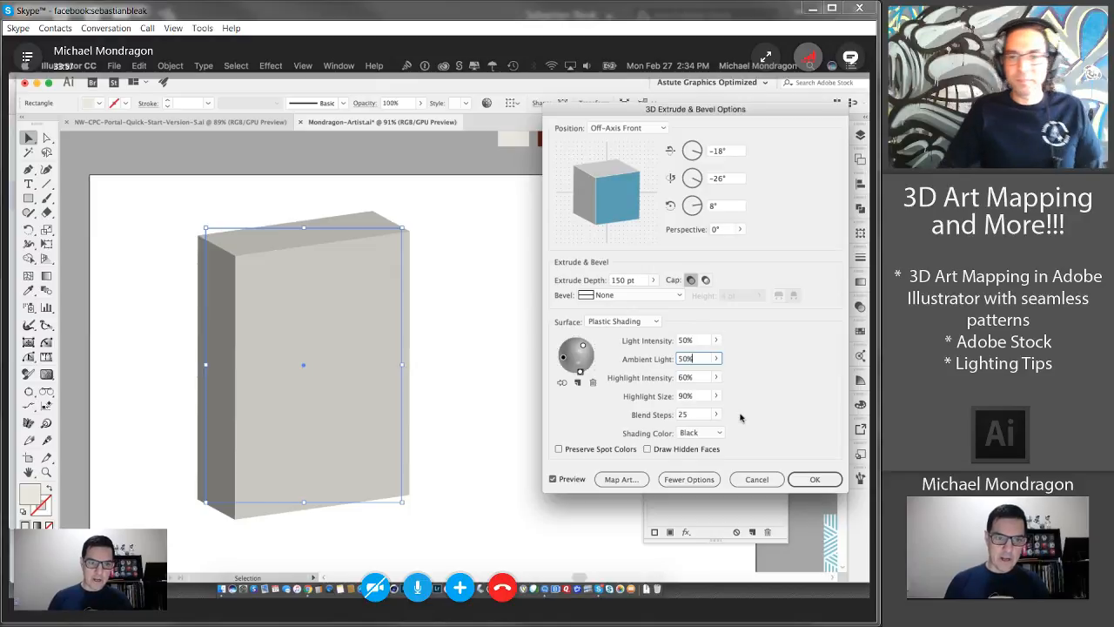
- Look at the Map Art settings without assigning artwork, apply the 3D Extrude & Bevel effect and deselect the box
left_click(621, 480)
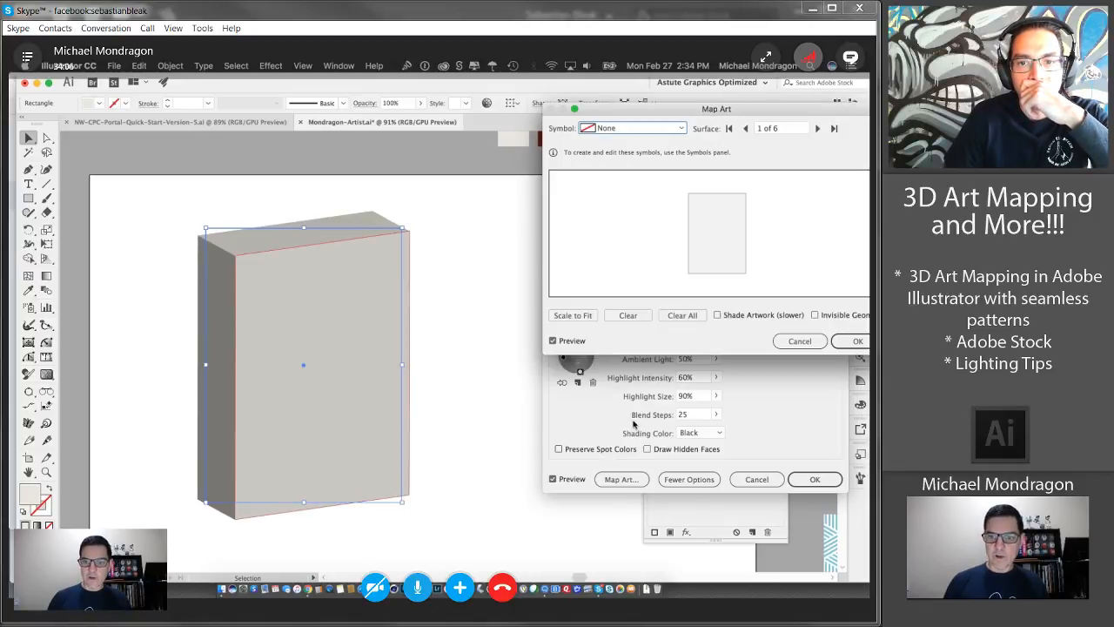
left_click(797, 342)
left_click(815, 479)
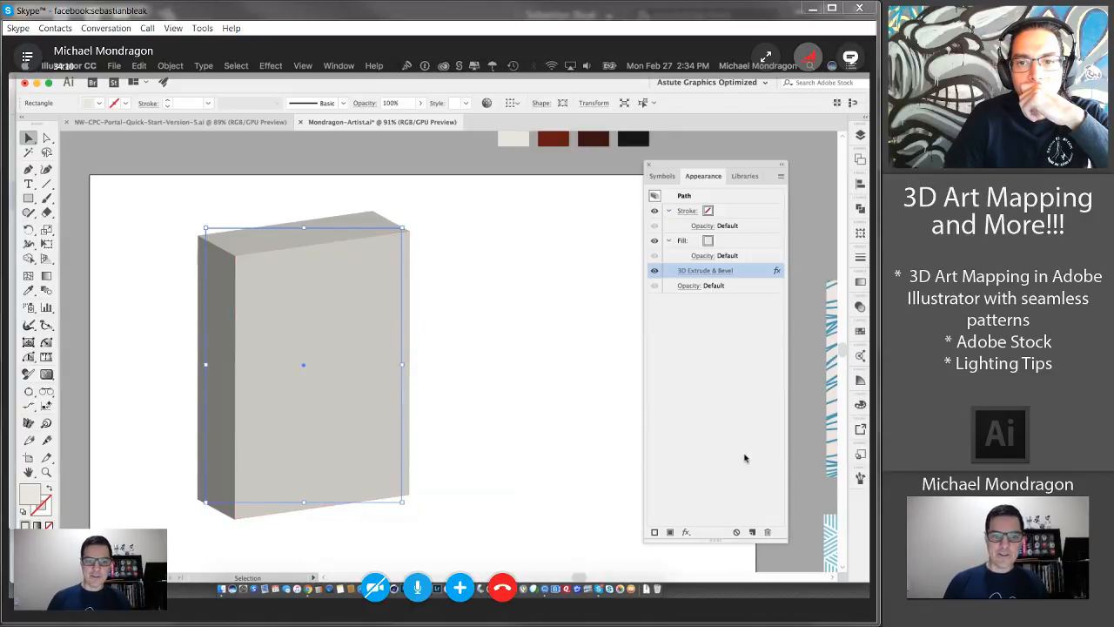
left_click(552, 352)
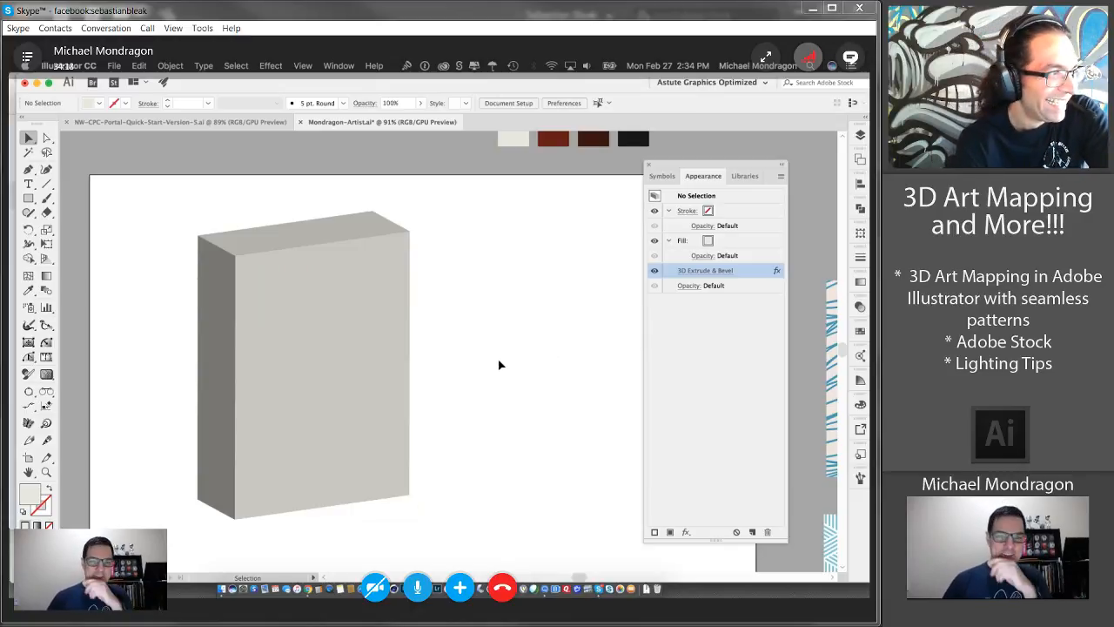
- Show the Symbols panel and load spine.jpg, cover.jpg and top.jpg from the elements folder for placing
left_click(662, 176)
left_click(336, 304)
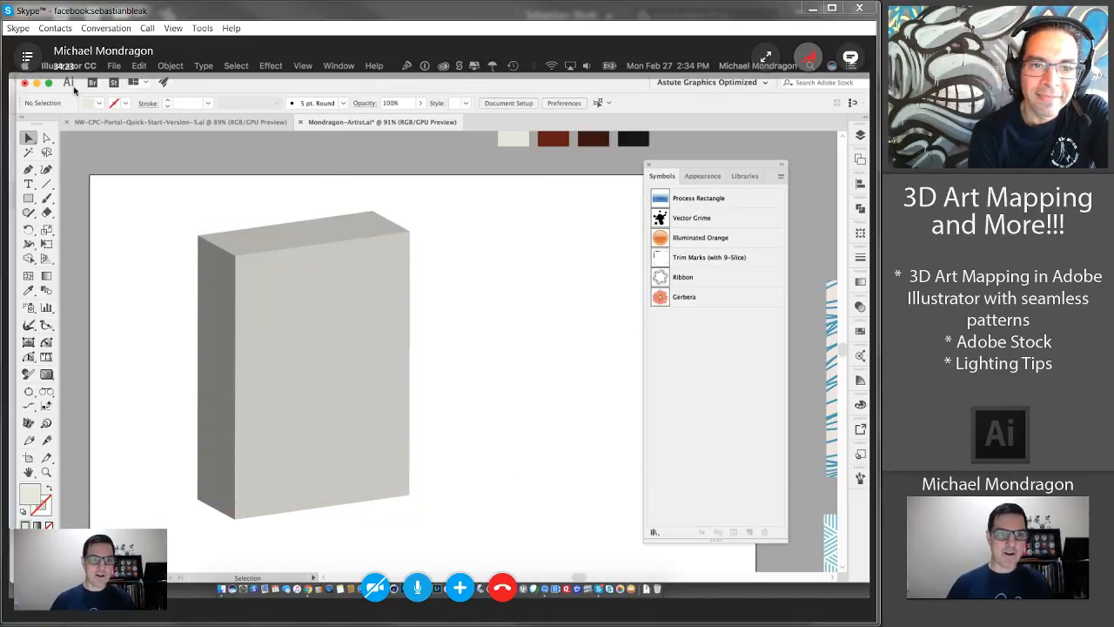
left_click(114, 65)
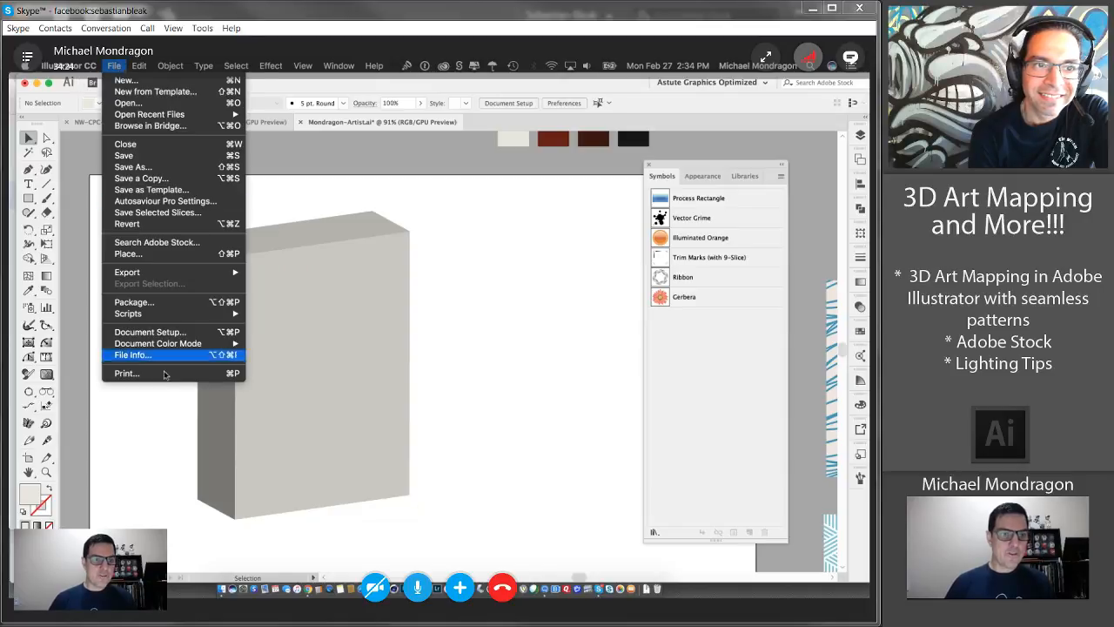
left_click(142, 254)
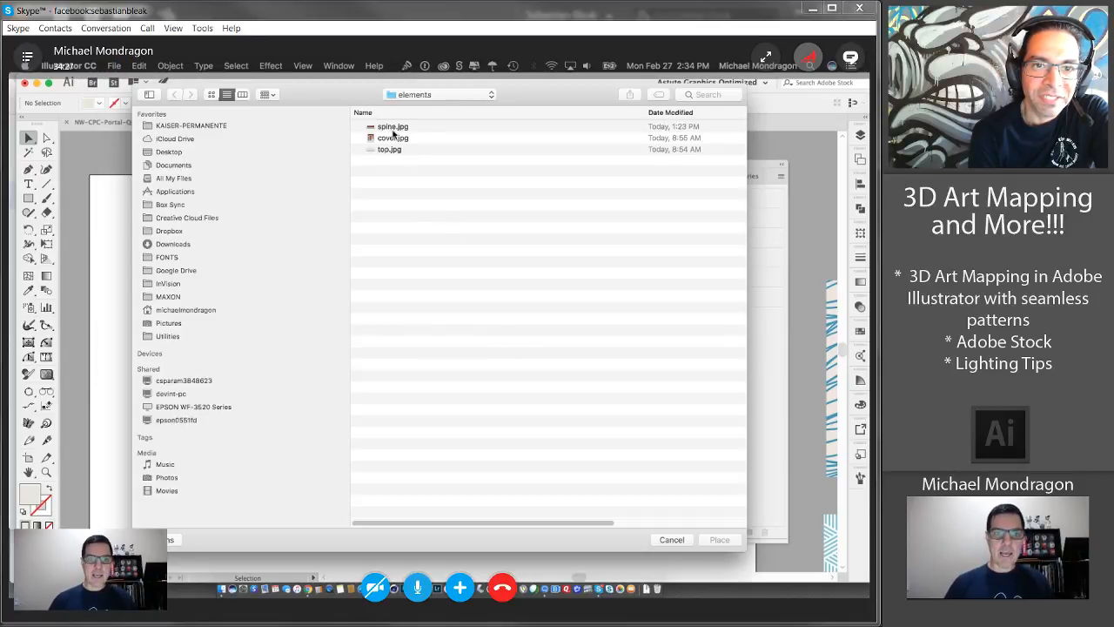
left_click(392, 128)
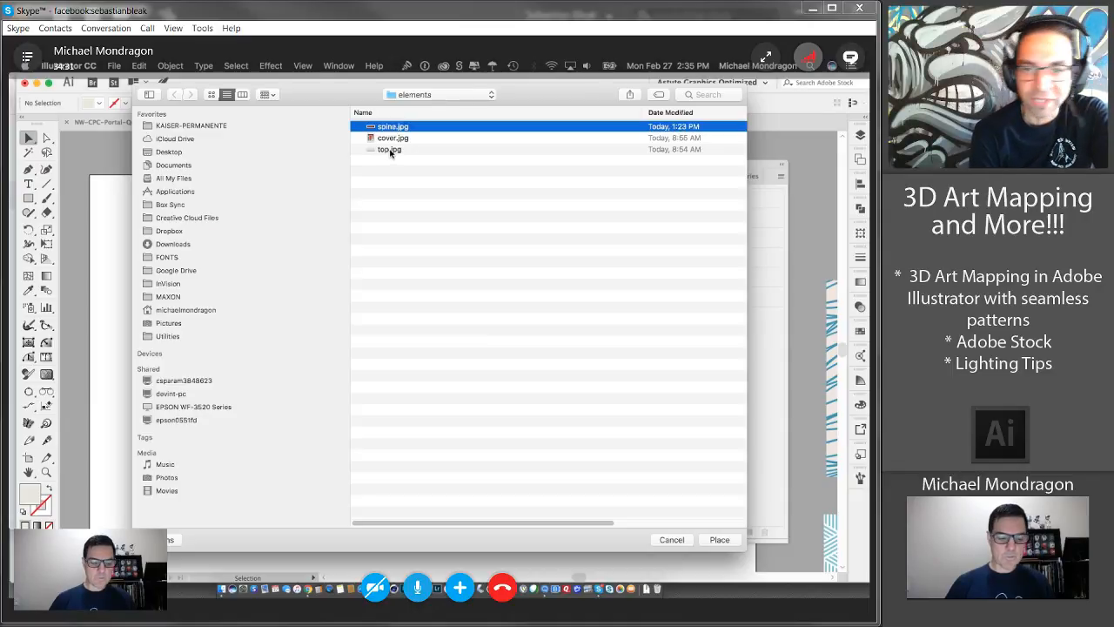
left_click(390, 149, "shift")
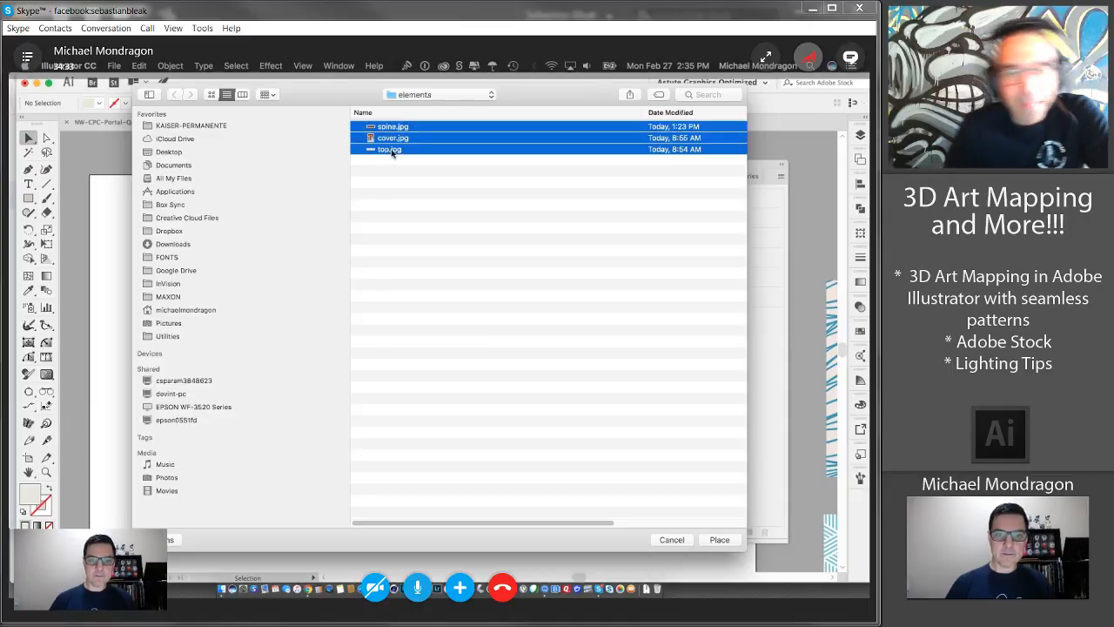
left_click(720, 540)
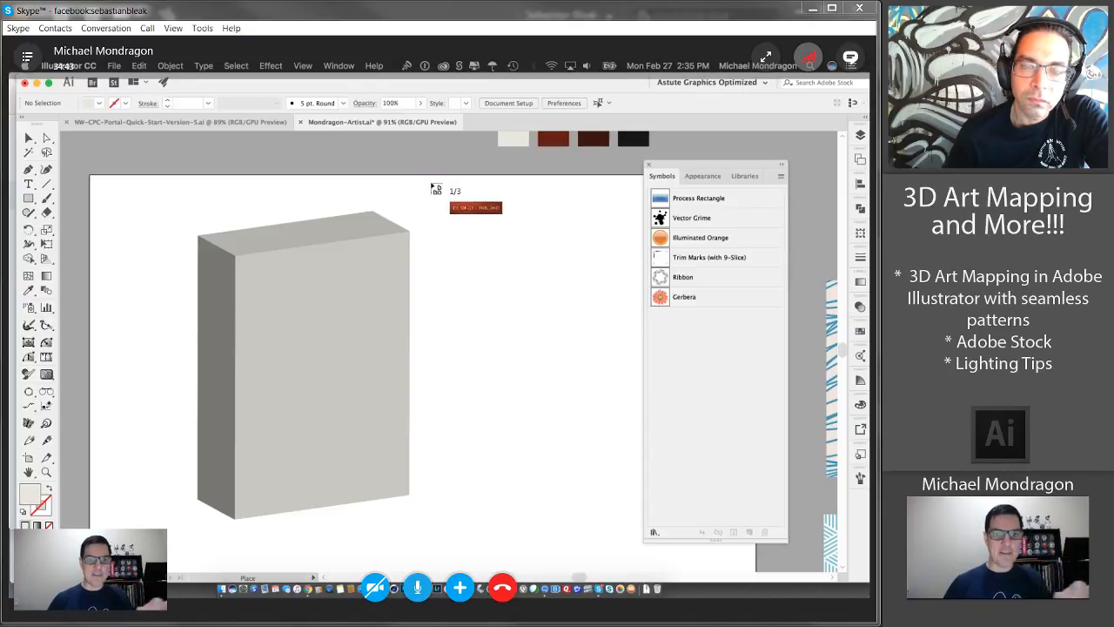
- Place the spine image beside the box, the cover below it and the top image over the box, all at full size, and deselect
left_click(430, 180)
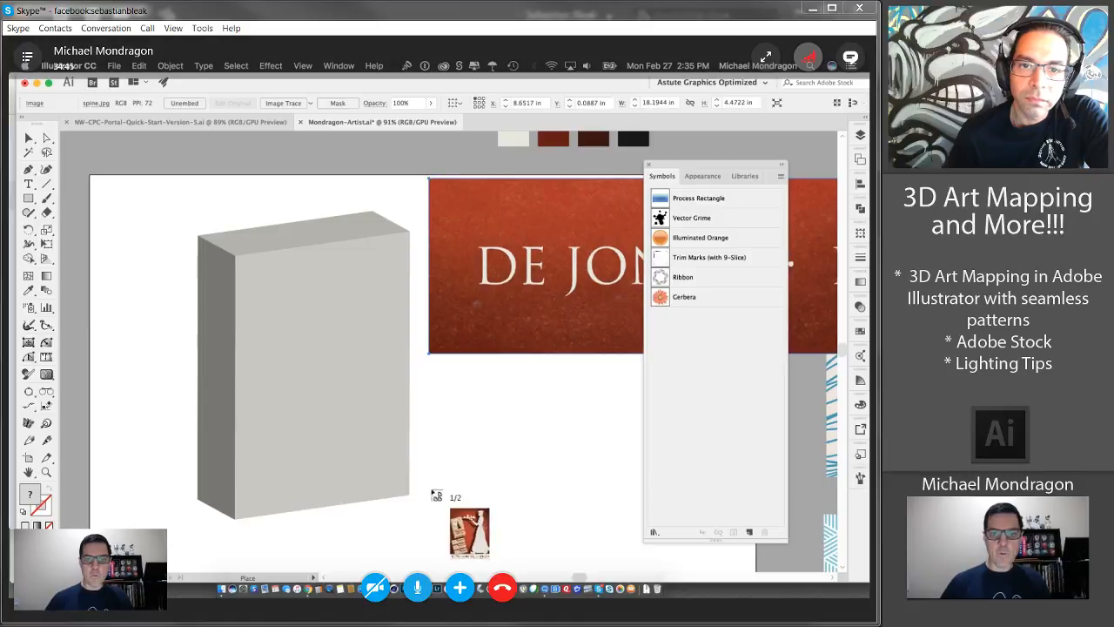
left_click(430, 369)
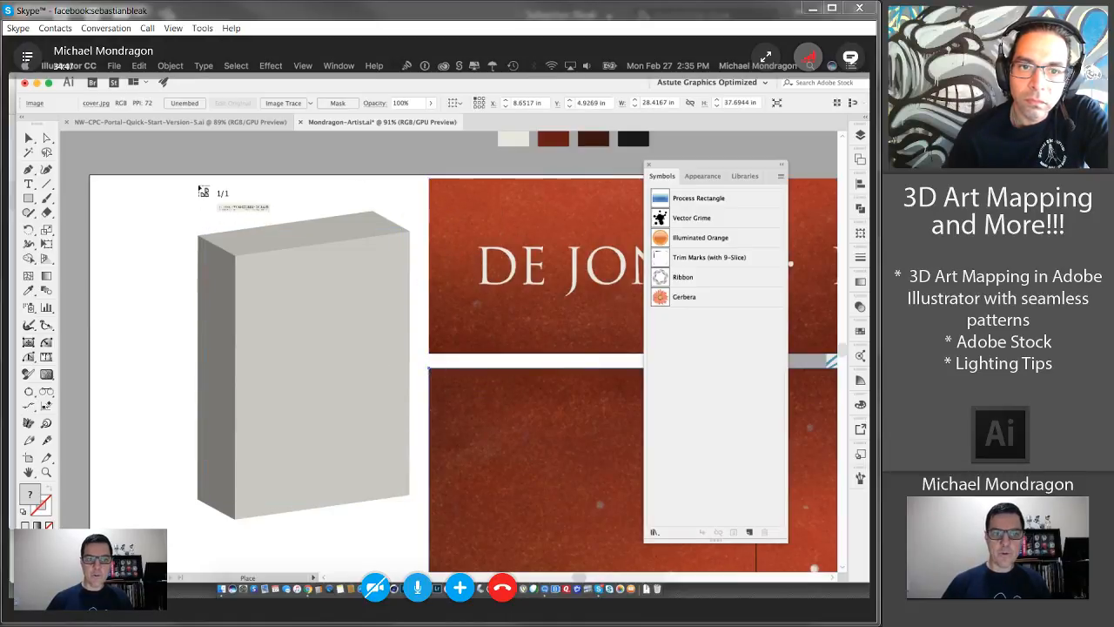
left_click(145, 161)
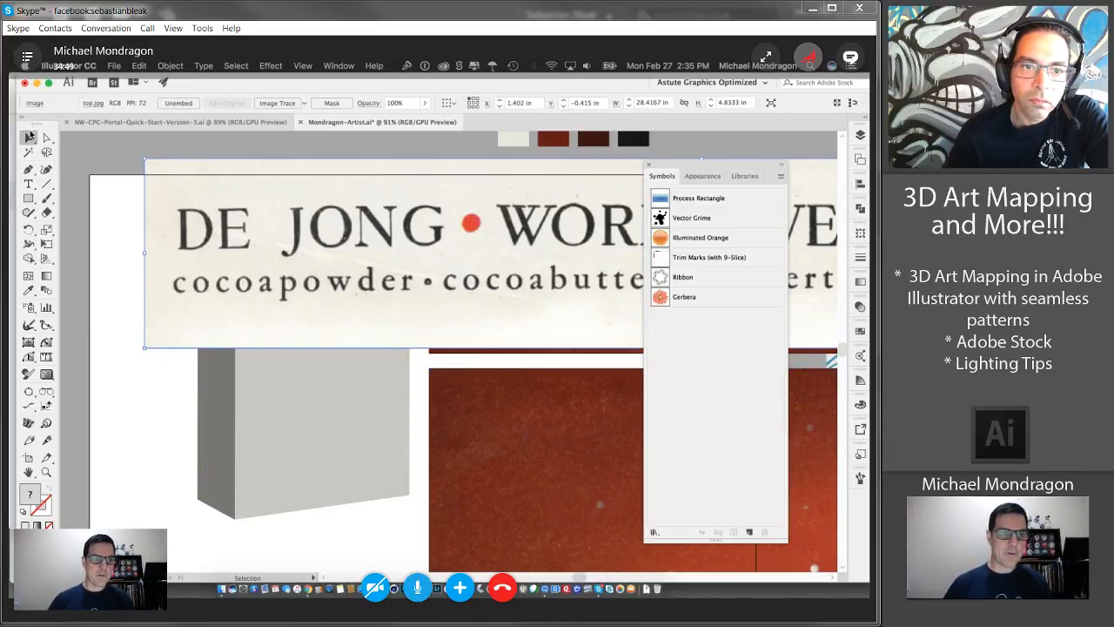
left_click(30, 137)
left_click(119, 157)
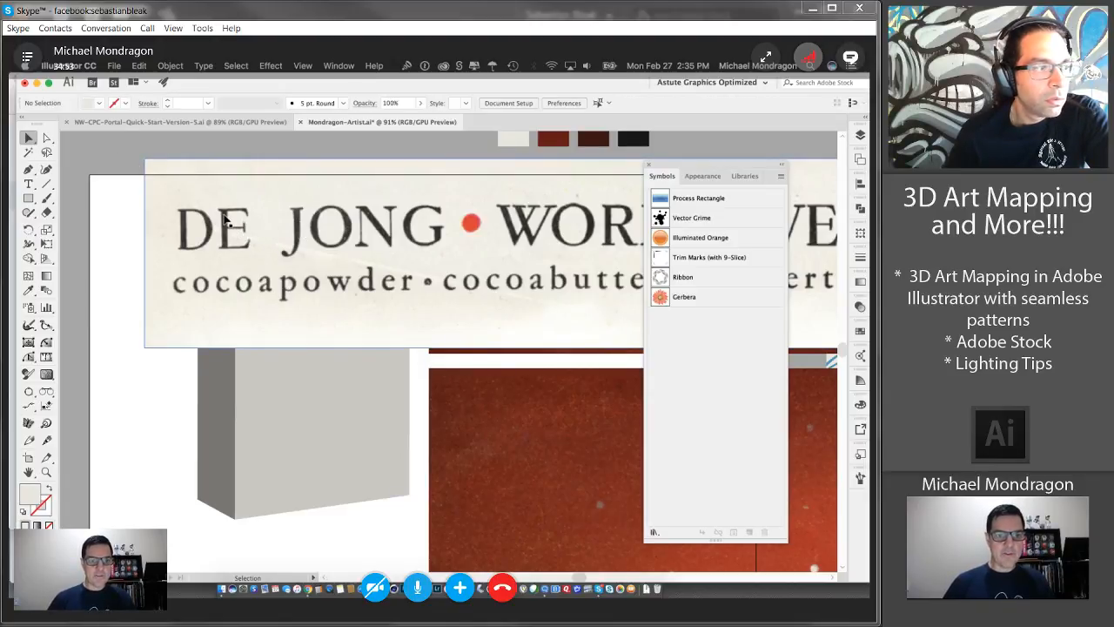
- Make a dynamic Movie Clip symbol named "top" from the top image and delete the image from the artboard
left_click_drag(531, 434, 660, 427)
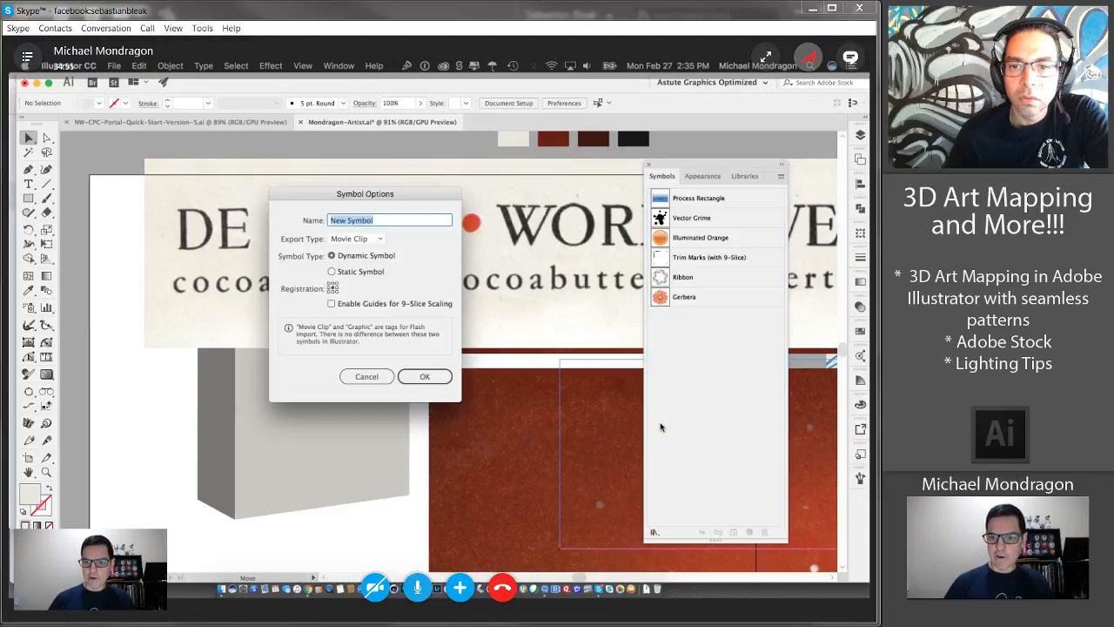
left_click(371, 244)
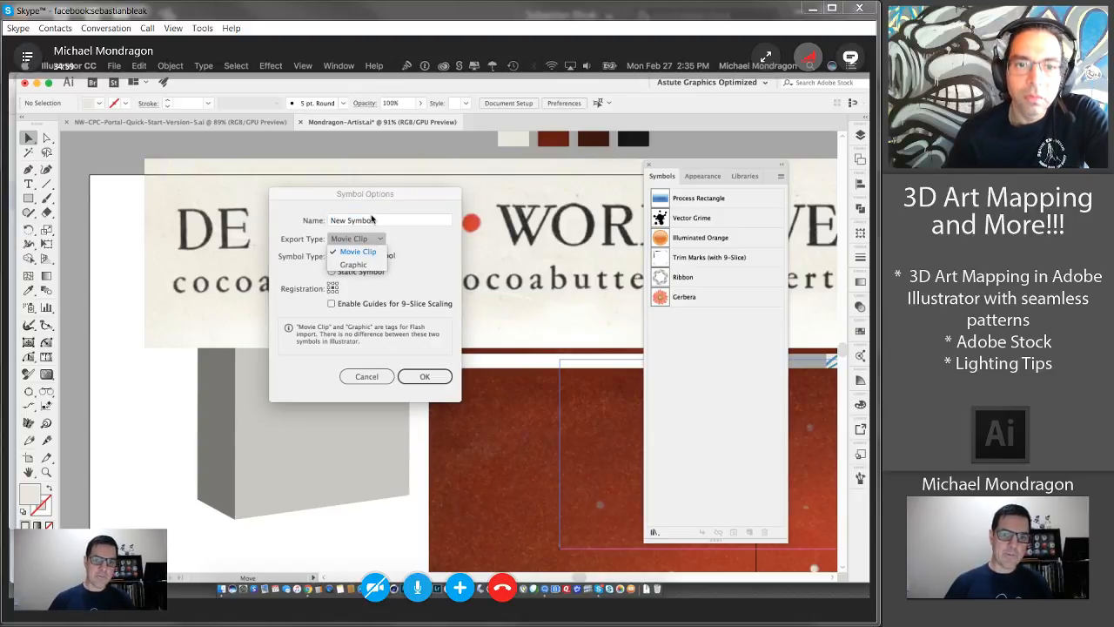
left_click(372, 220)
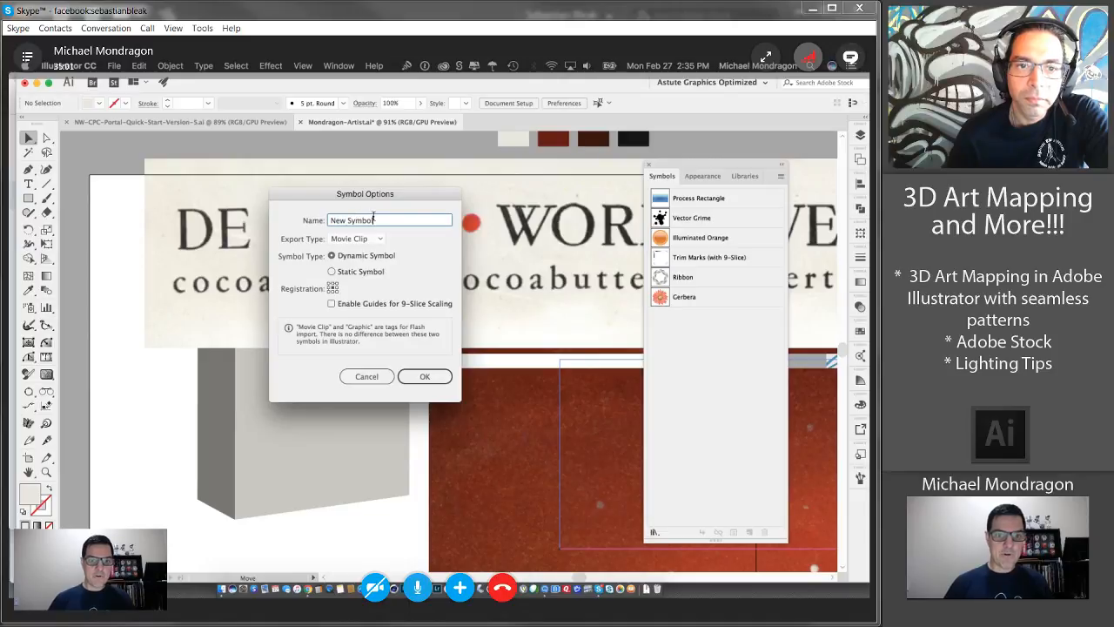
triple_click(376, 220)
type("top")
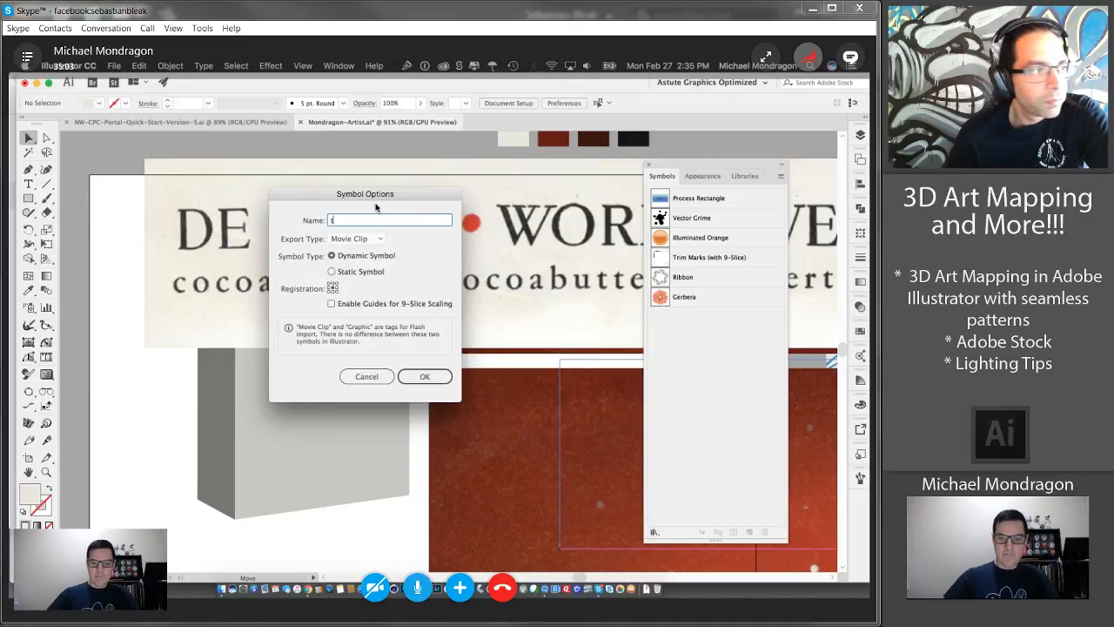
left_click(427, 379)
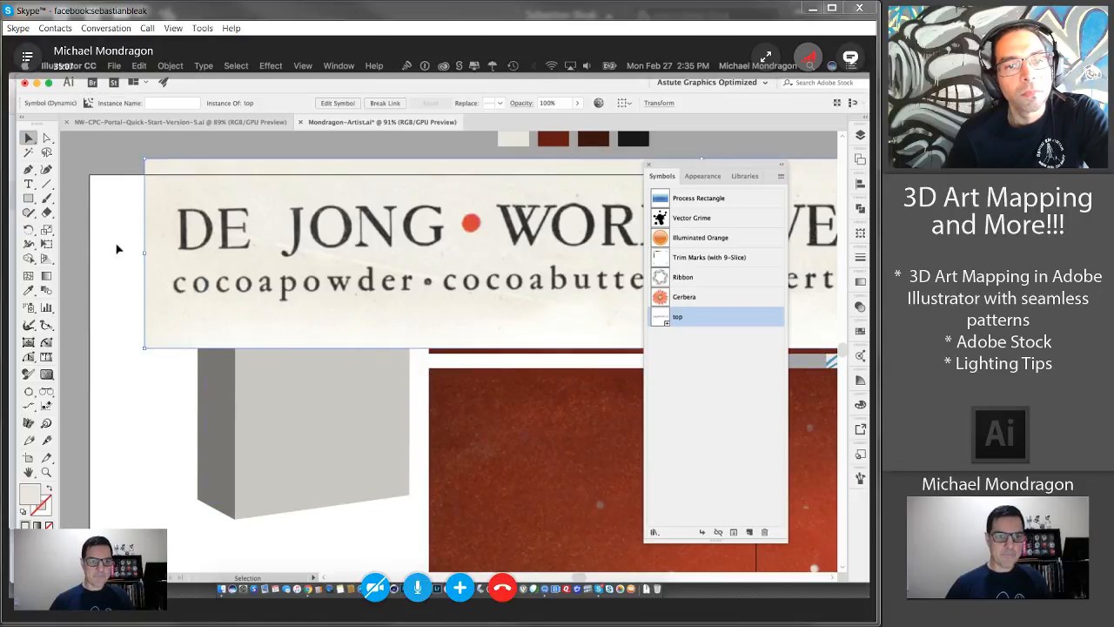
key("Delete")
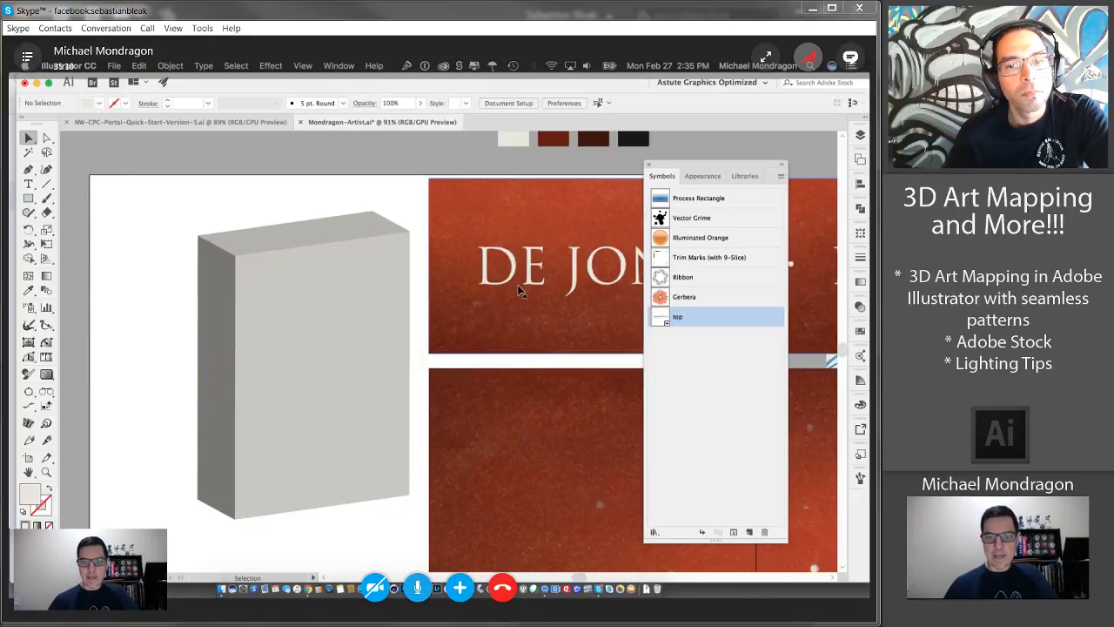
- Make a dynamic symbol named "spine" from the red spine image and delete the image from the artboard
left_click_drag(520, 290, 703, 396)
type("spine")
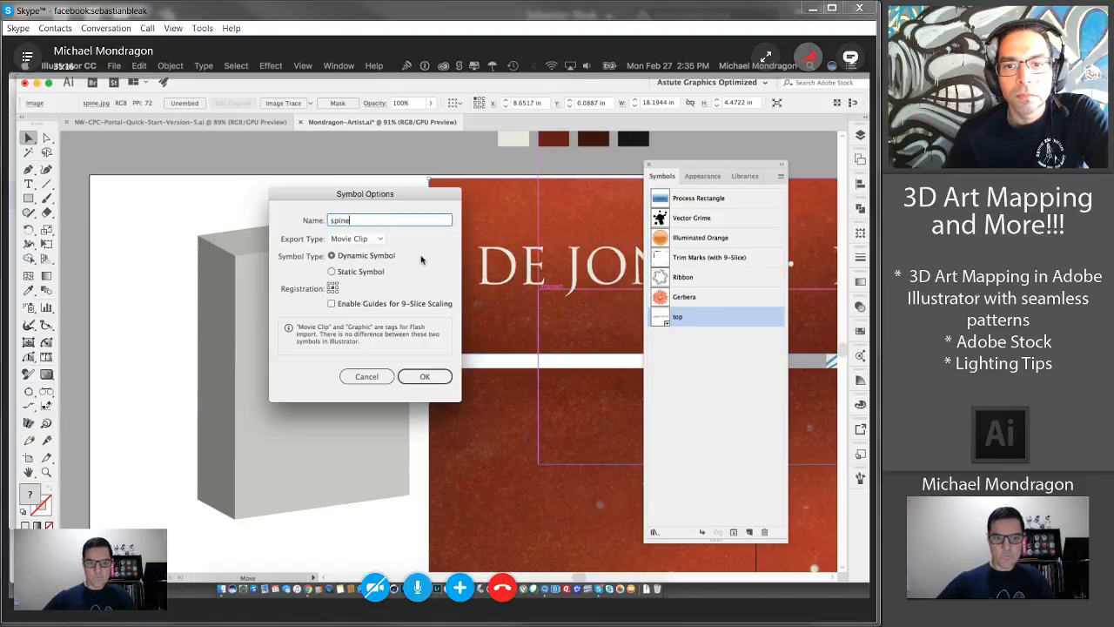
left_click(425, 378)
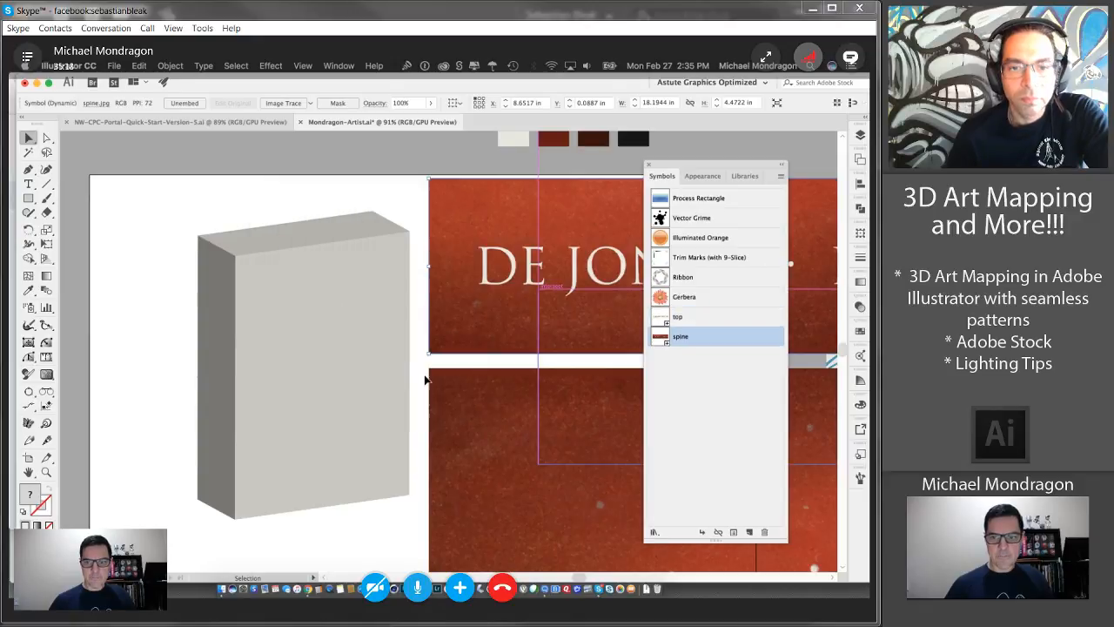
left_click(357, 188)
left_click(474, 192)
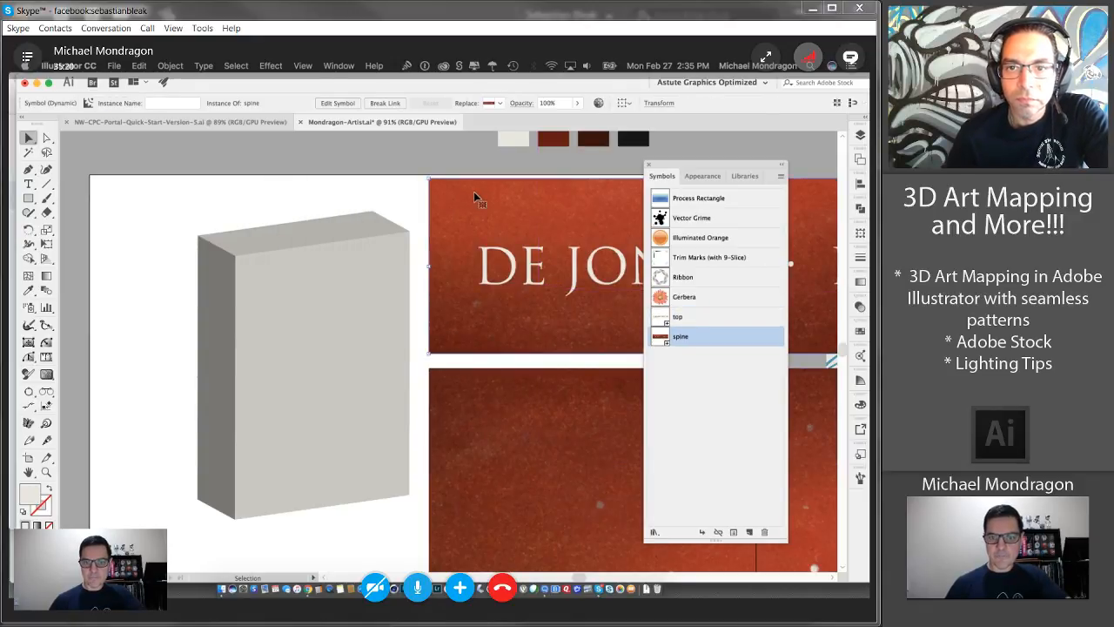
key("Delete")
- Make a dynamic symbol named "cover" from the cover image and delete the image from the artboard
left_click_drag(512, 388, 678, 403)
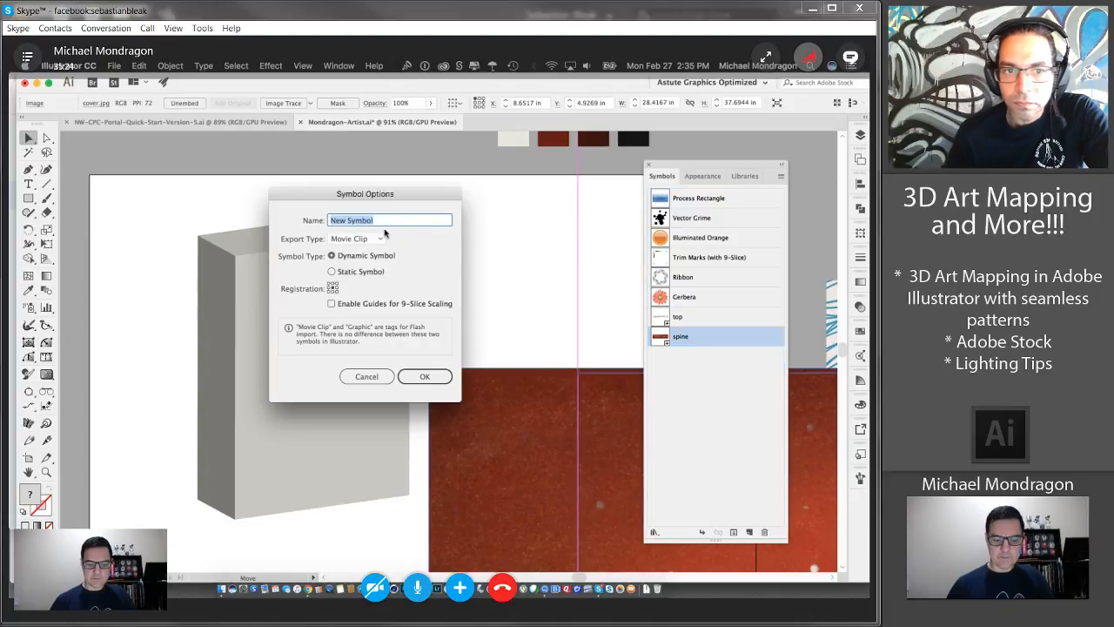
type("cover")
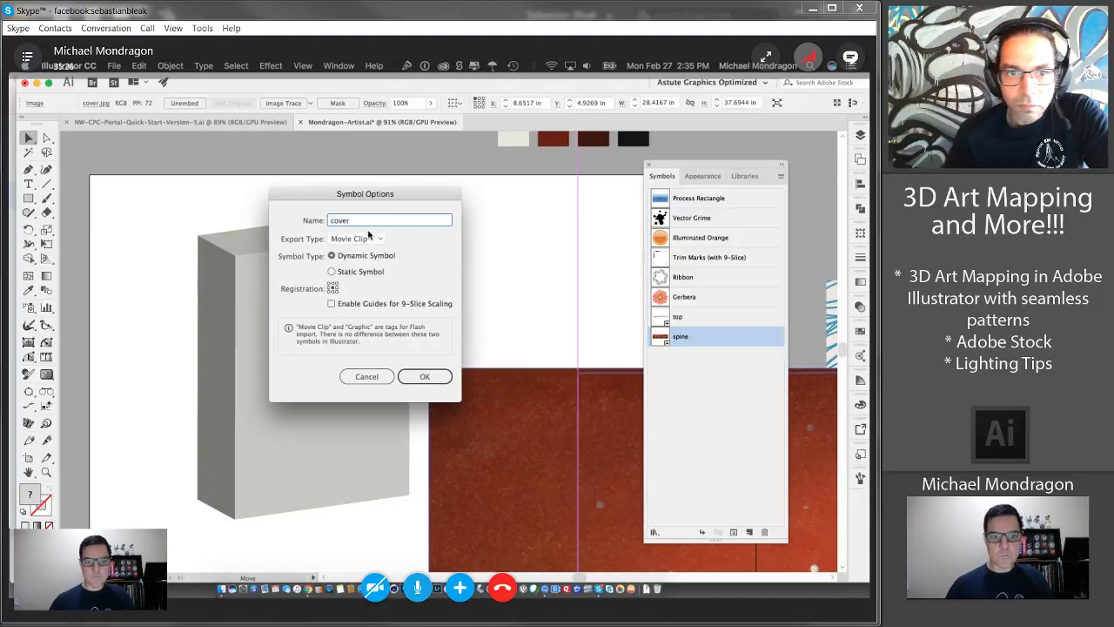
left_click(424, 377)
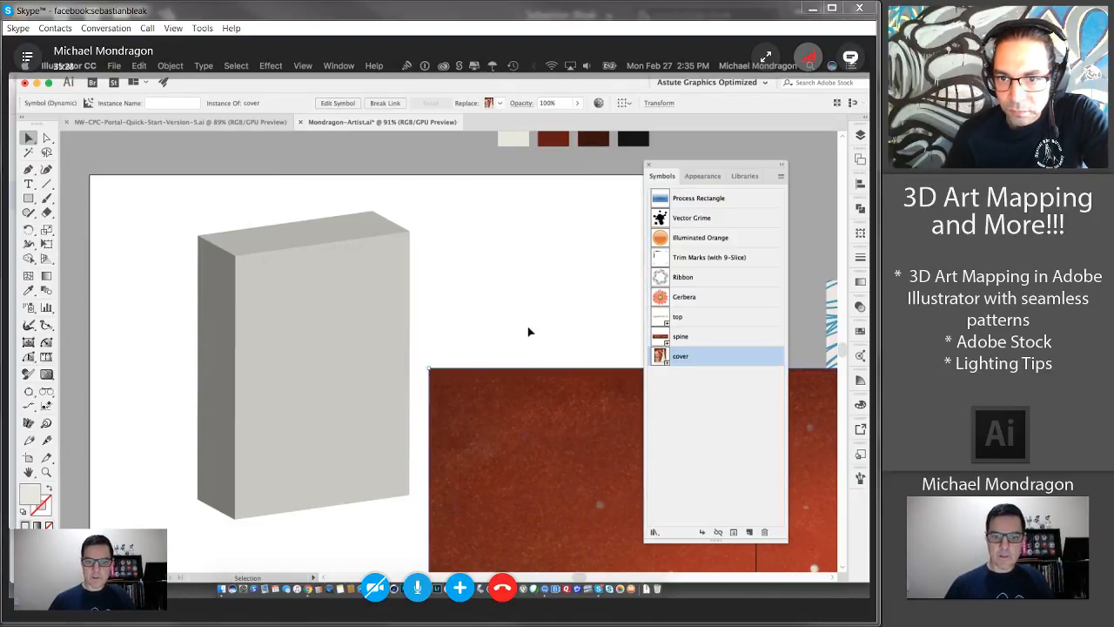
key("Delete")
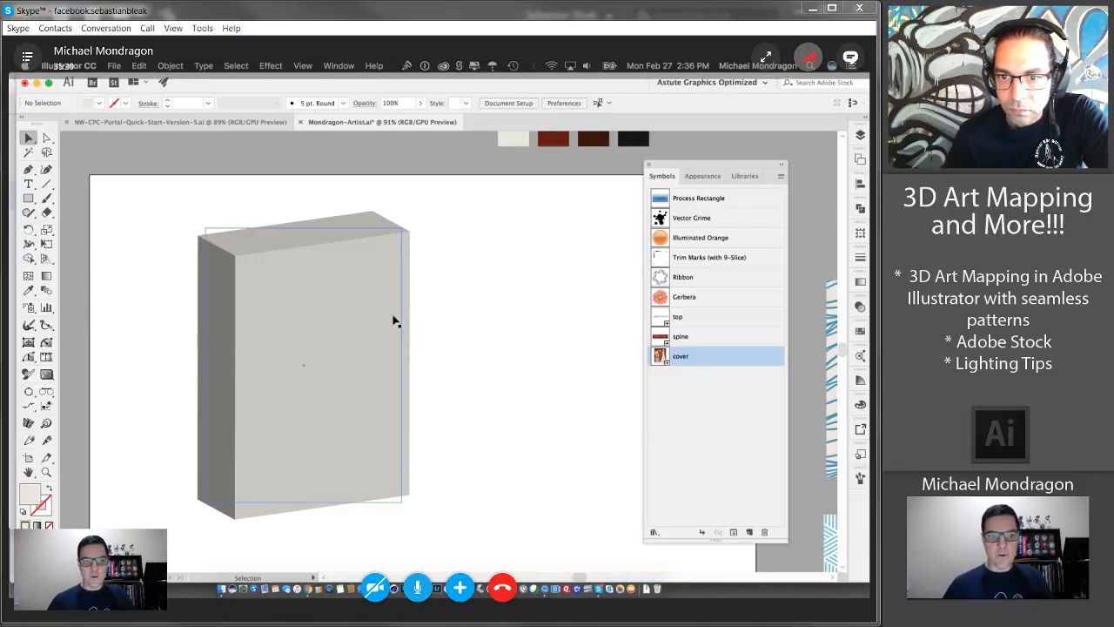
- Reopen the box's 3D Extrude & Bevel effect with preview on and start Map Art
left_click(291, 297)
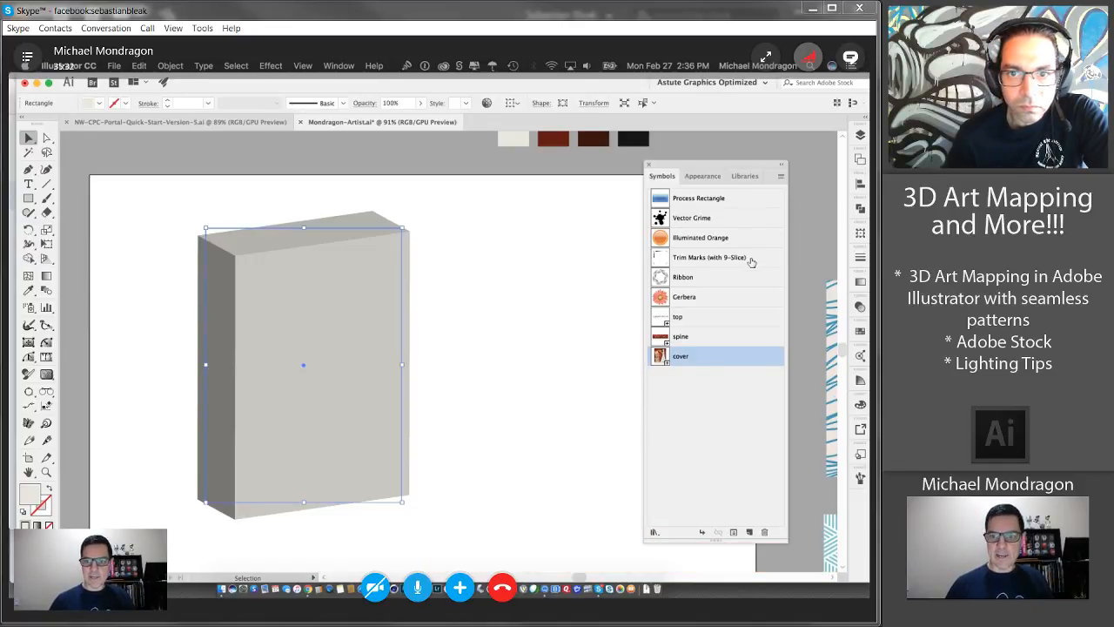
left_click(704, 177)
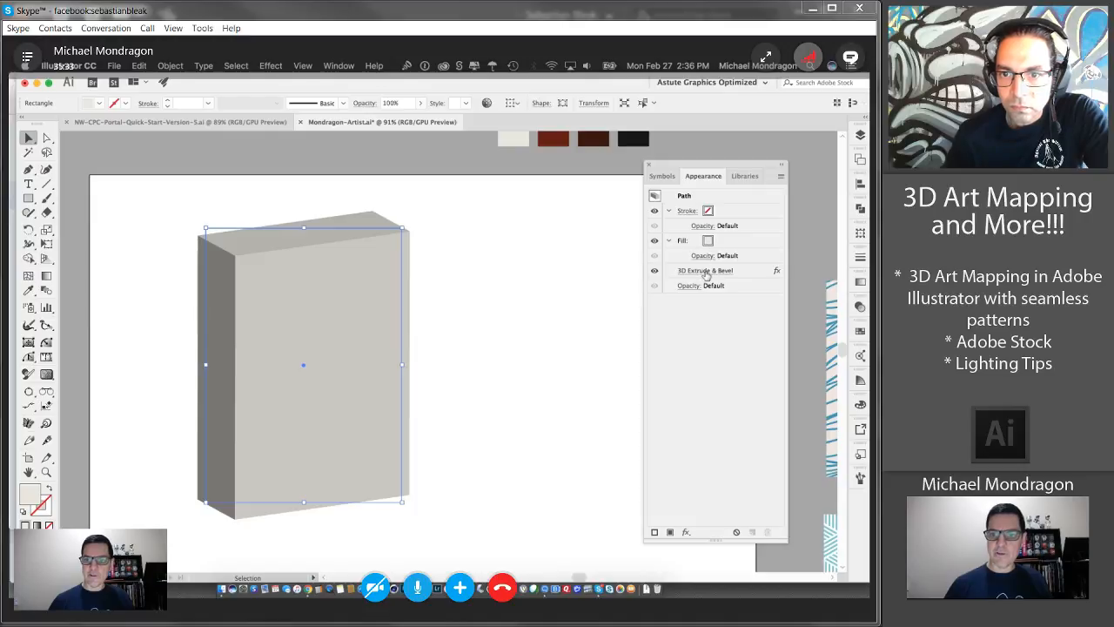
left_click(705, 271)
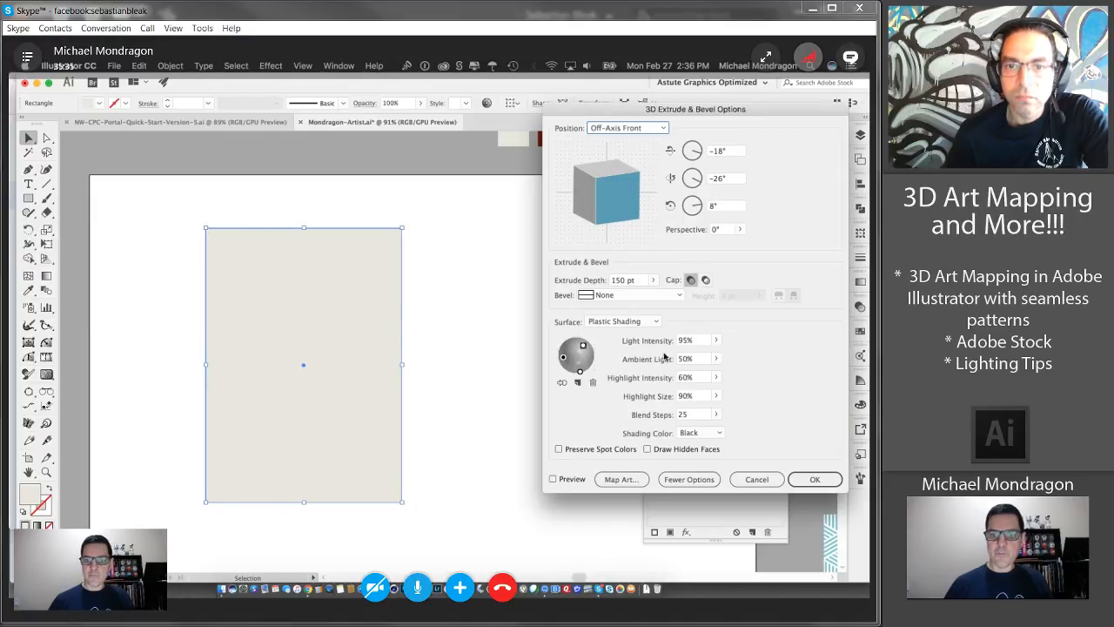
left_click(552, 479)
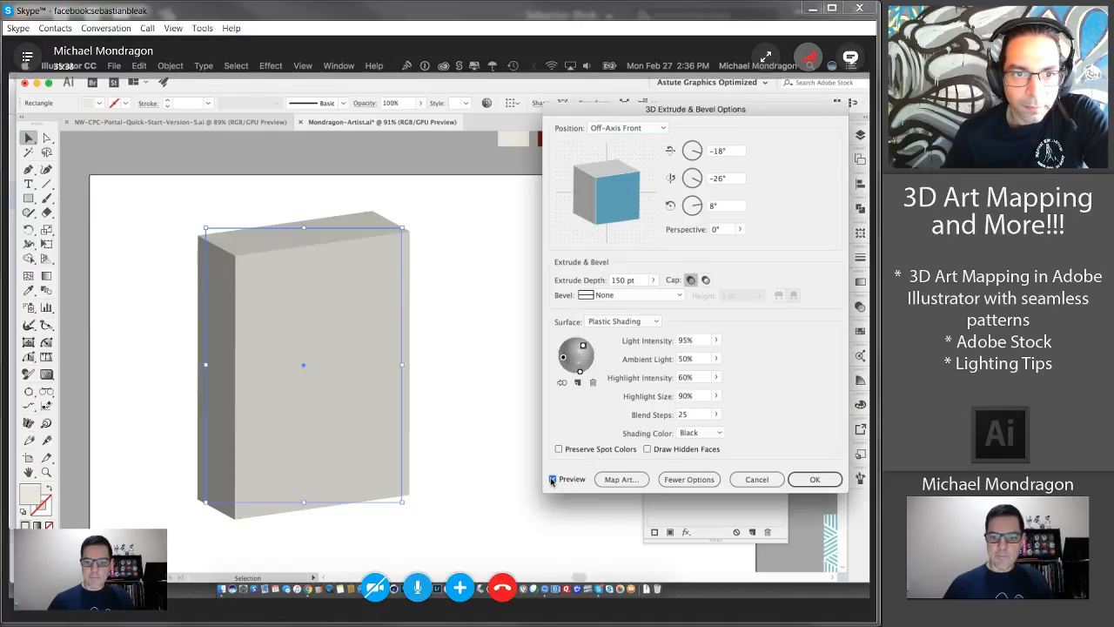
left_click(622, 479)
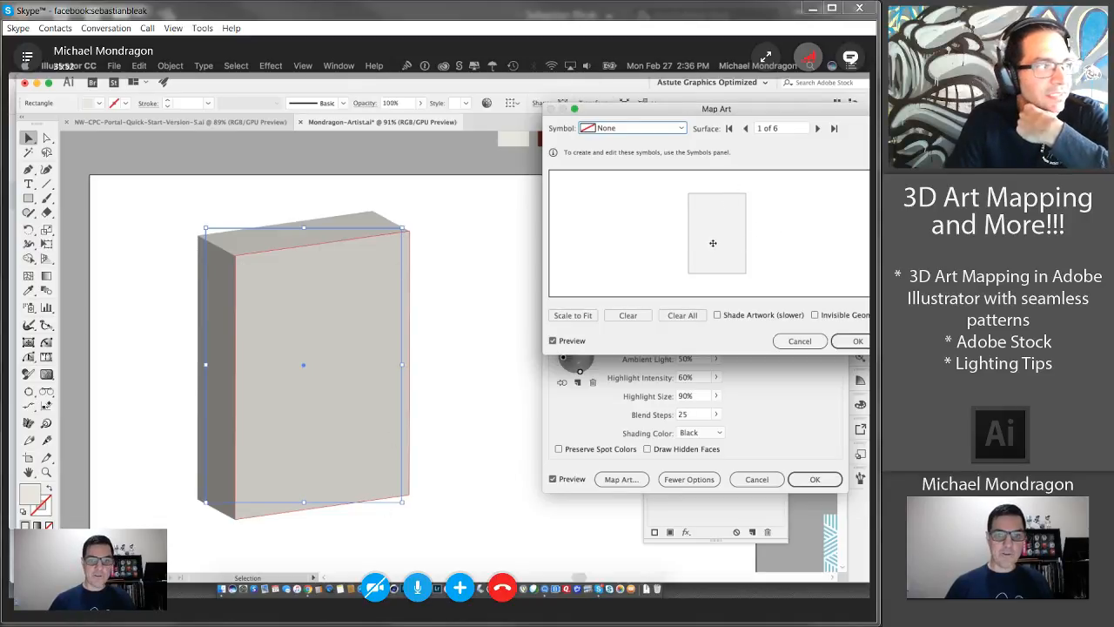
- Map the "top" symbol onto the box's top face, surface 6 of 6, and scale it to fit
left_click(818, 129)
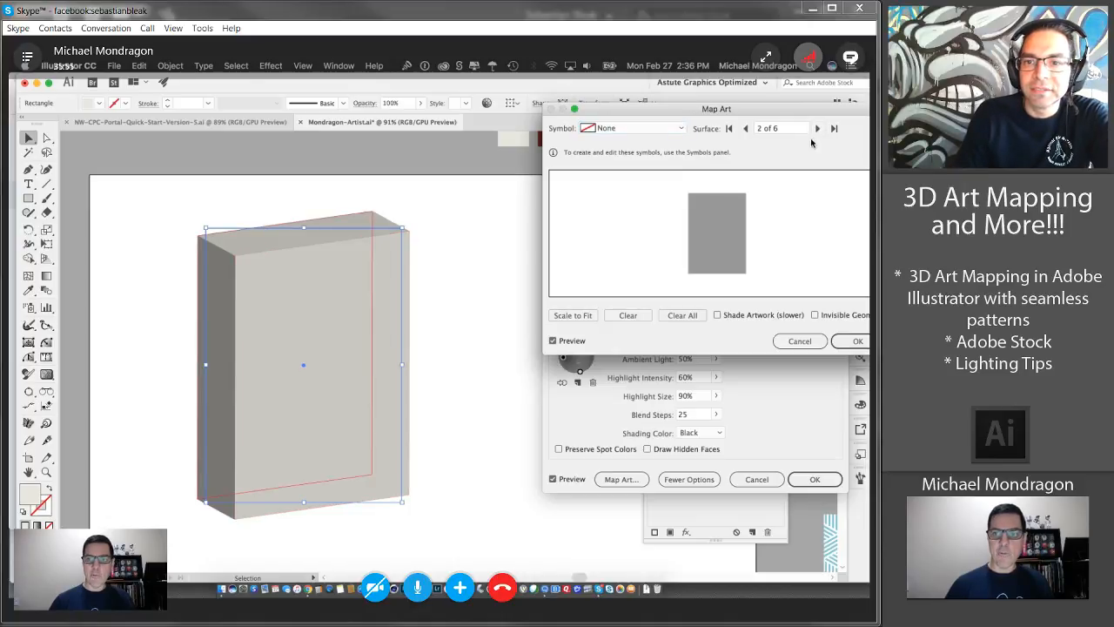
left_click(816, 128)
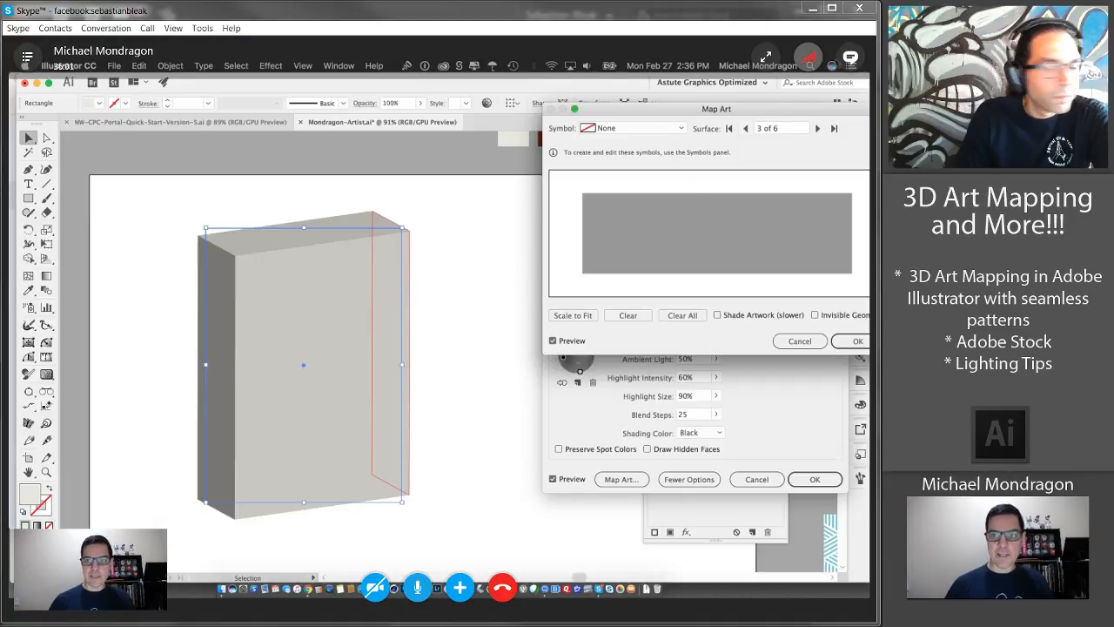
left_click(816, 128)
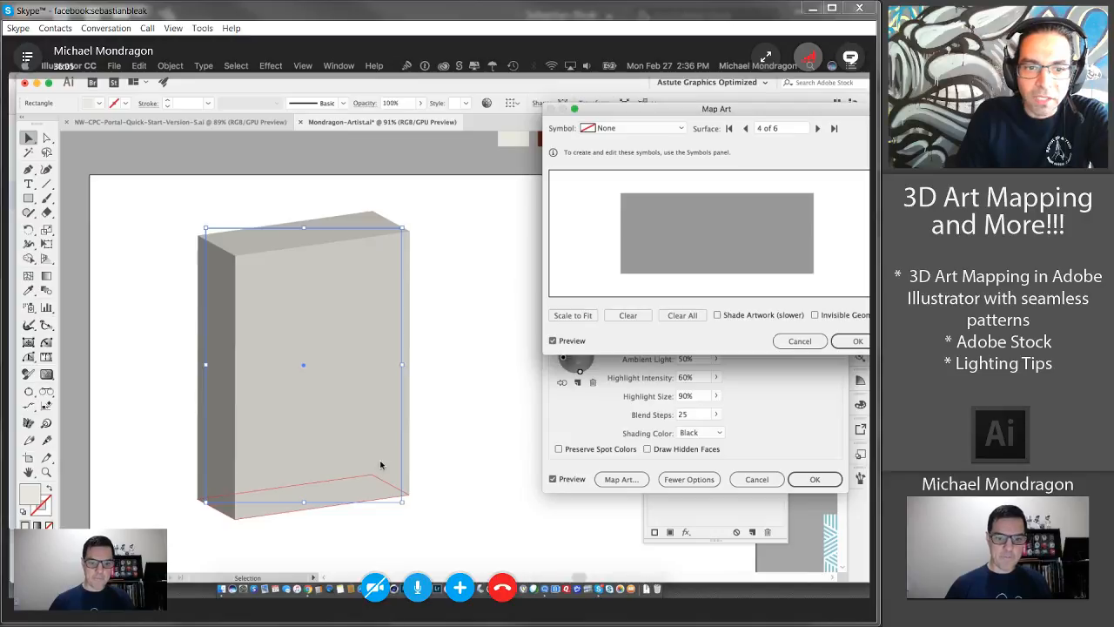
left_click(817, 129)
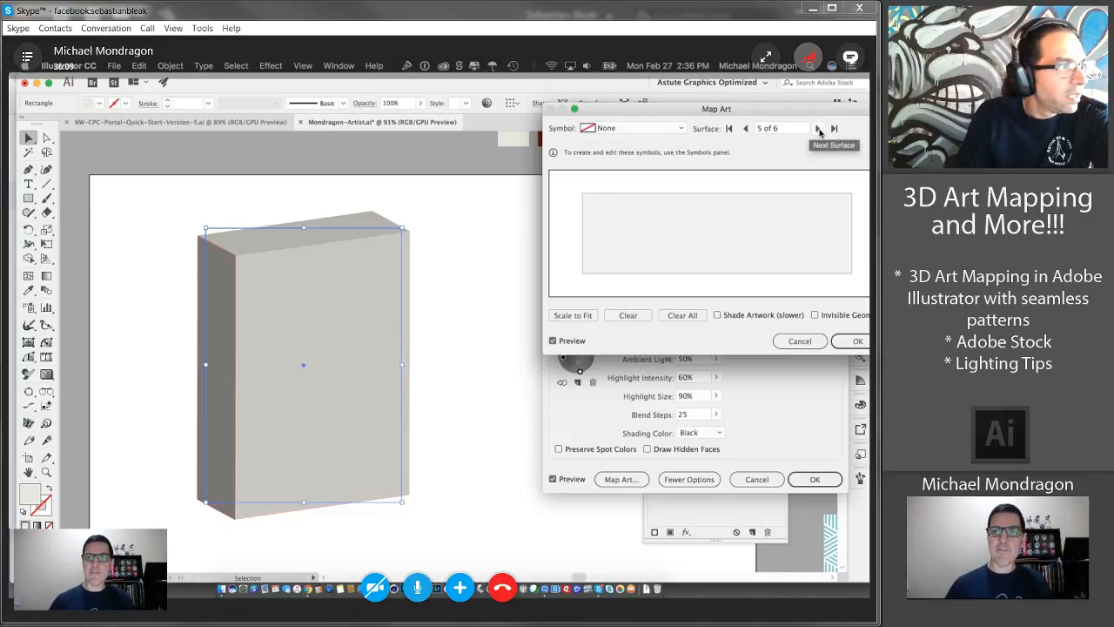
left_click(817, 130)
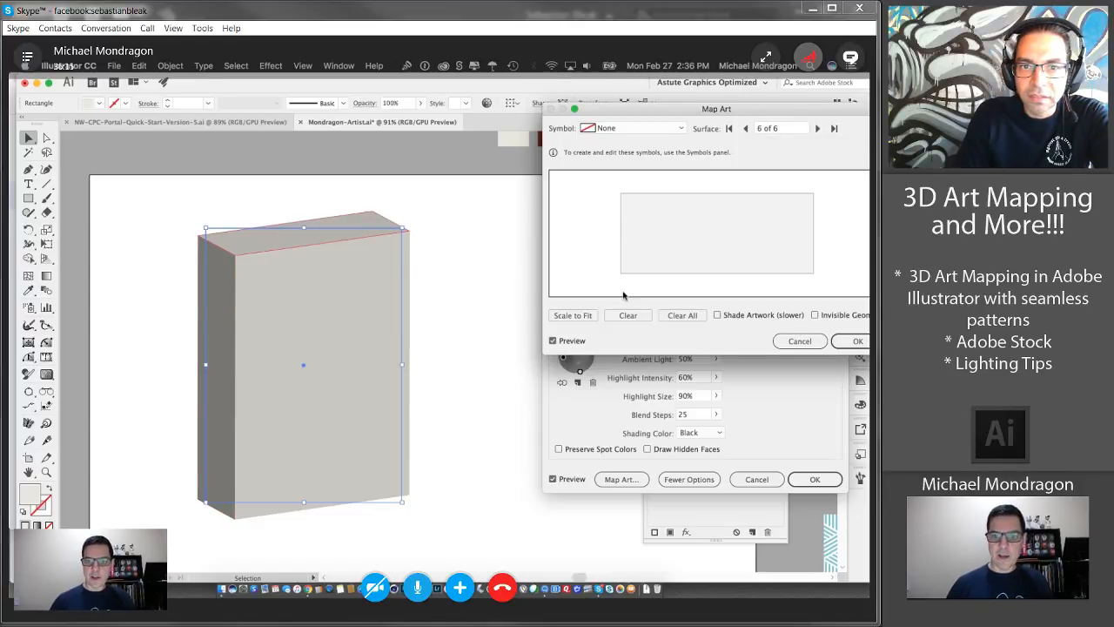
left_click(655, 128)
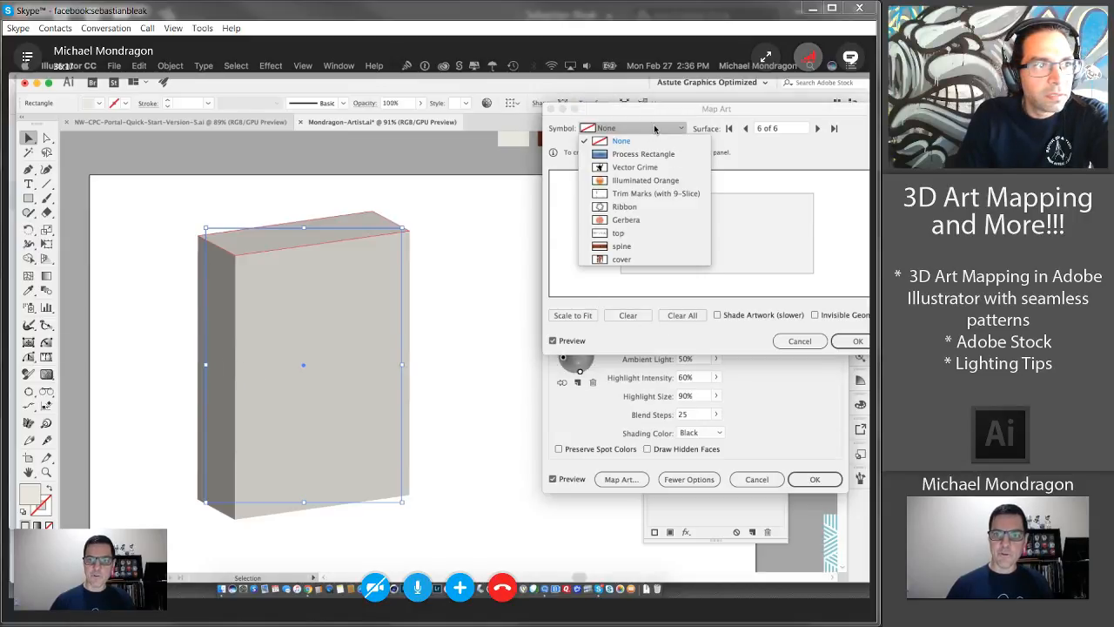
left_click(620, 233)
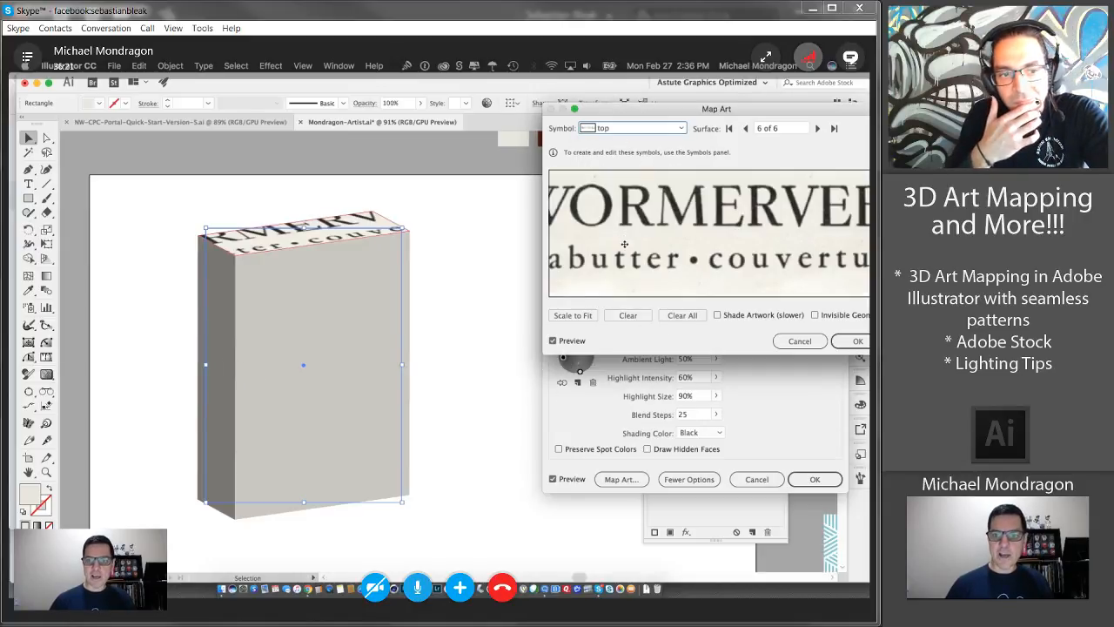
left_click(571, 317)
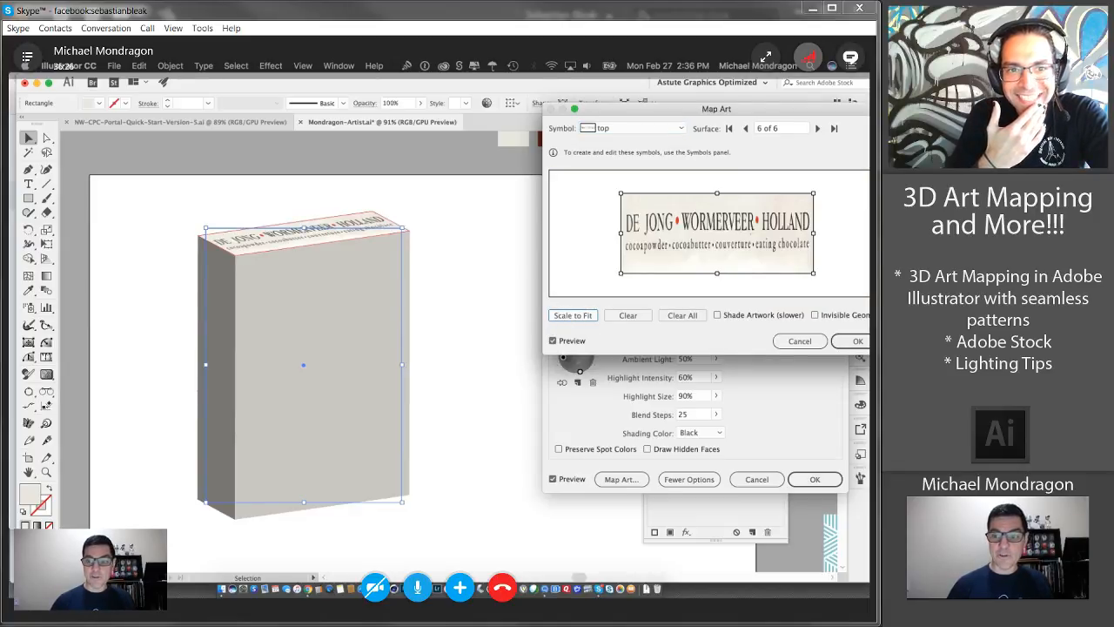
left_click(682, 129)
left_click(682, 104)
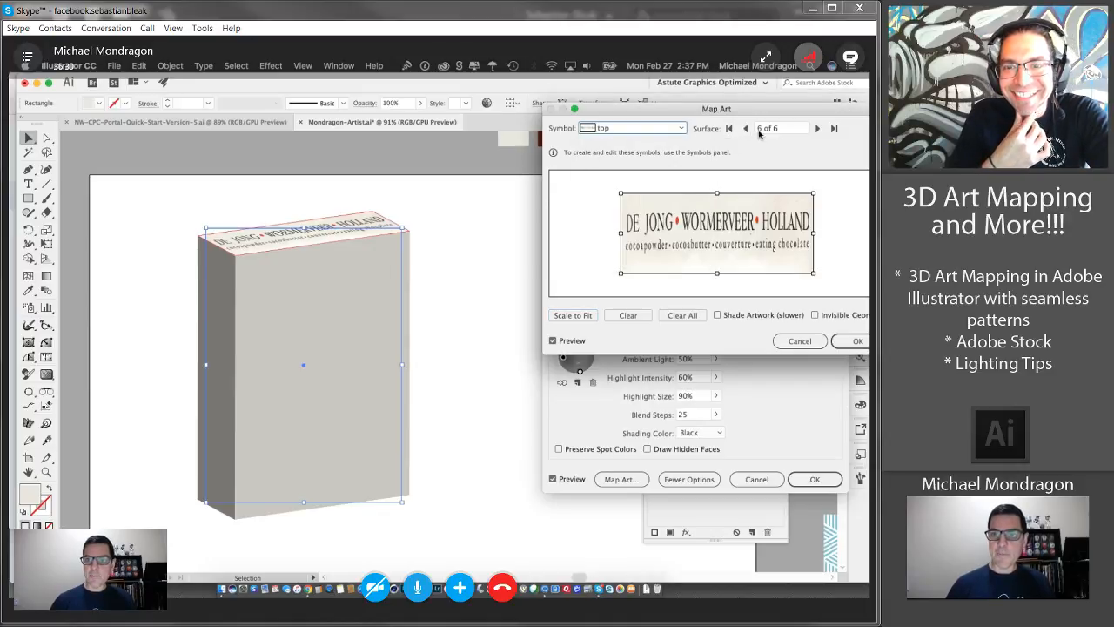
- Map the "spine" symbol onto the box's side face, surface 5 of 6, and scale it to fit
left_click(747, 128)
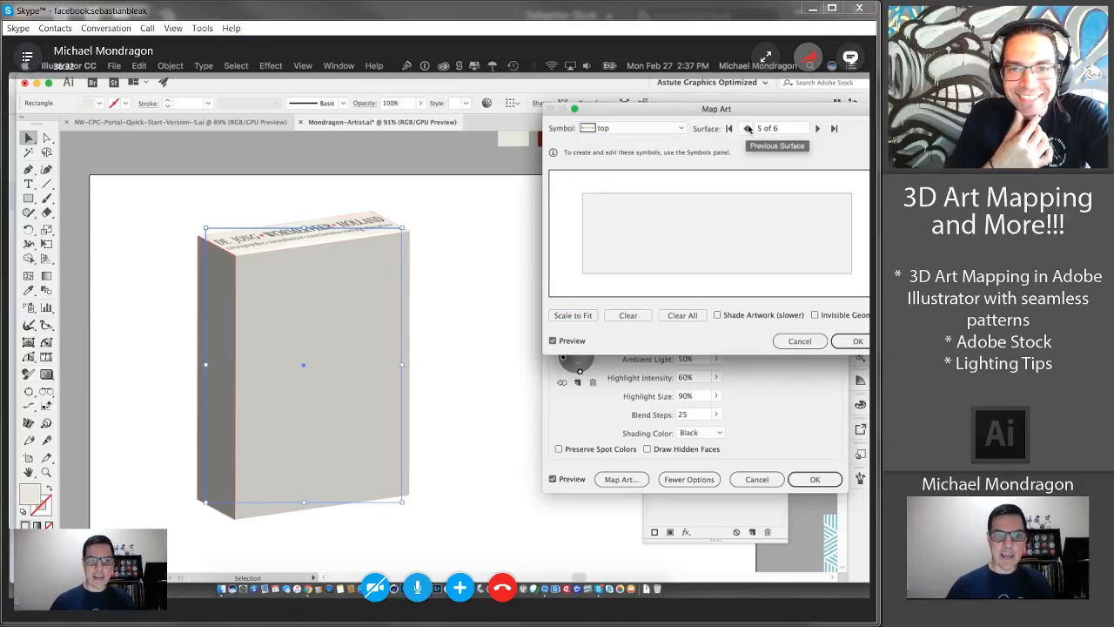
left_click(651, 129)
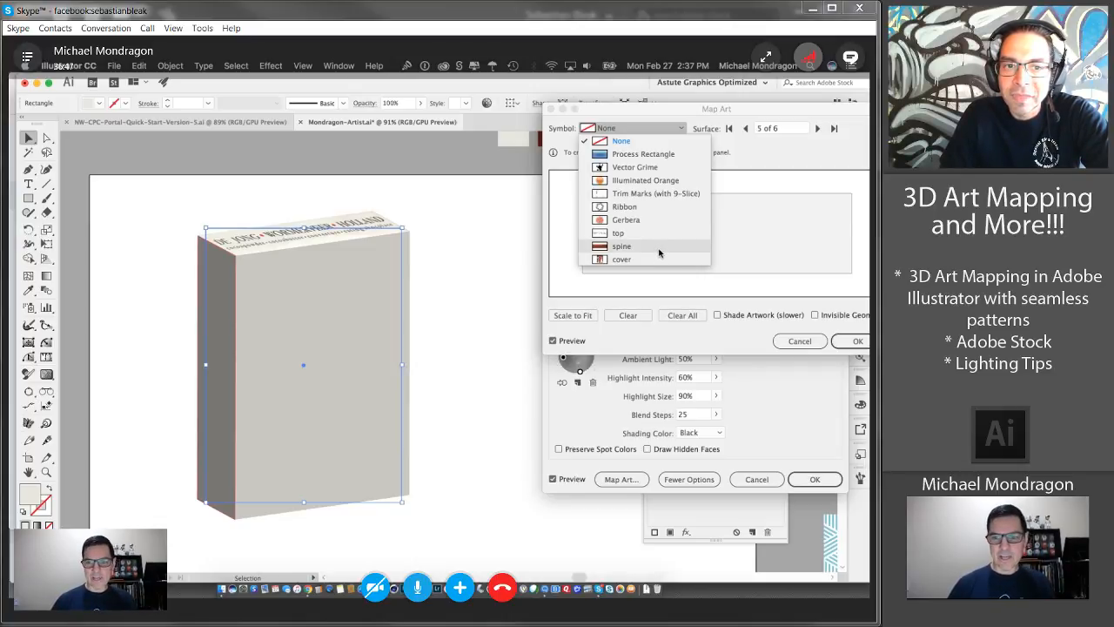
left_click(659, 249)
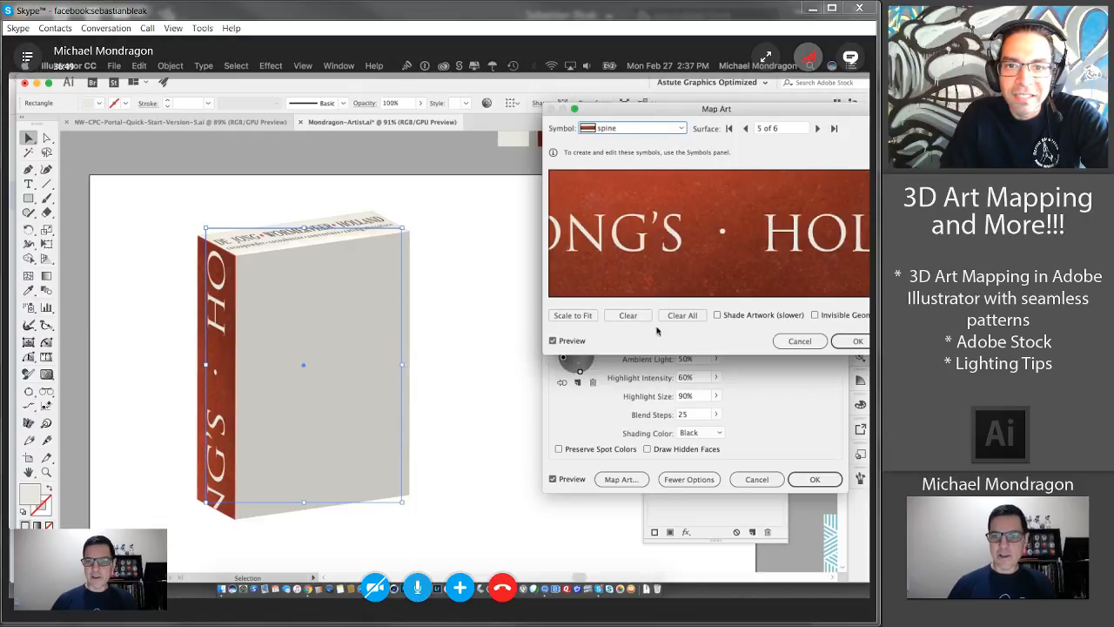
left_click(564, 315)
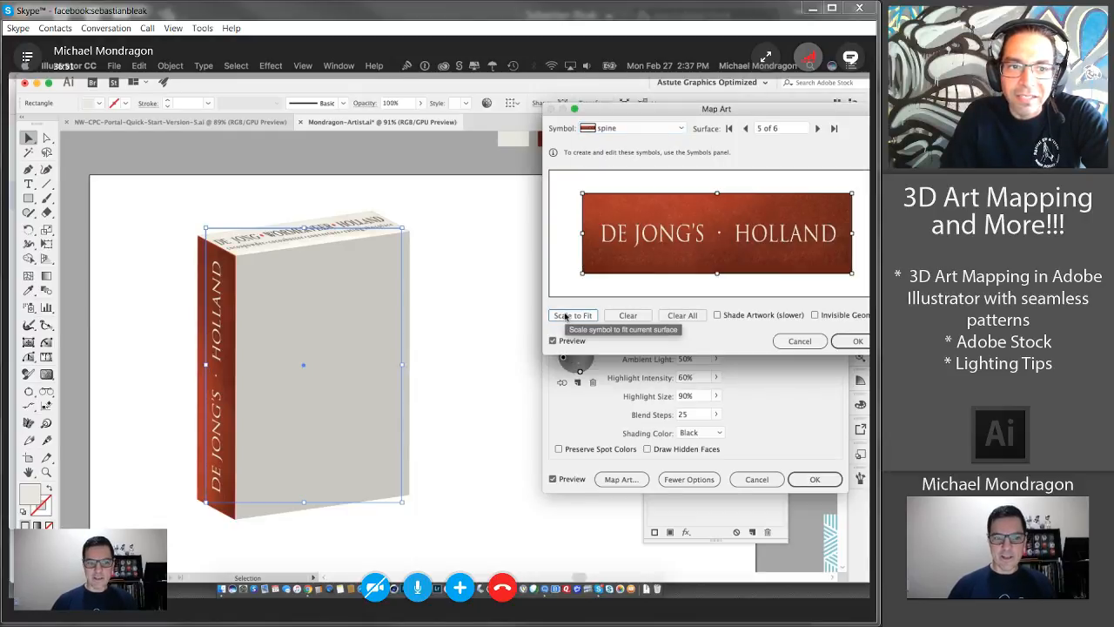
left_click(627, 128)
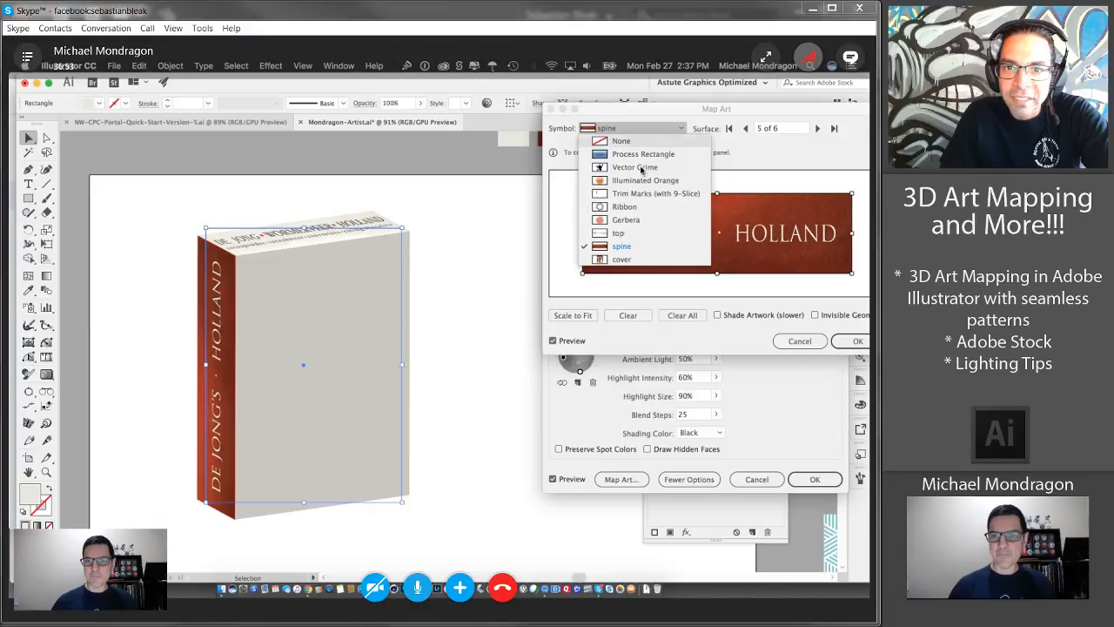
left_click(747, 129)
- Map the "cover" symbol onto the box's front face, surface 1 of 6, and scale it to fit
left_click(747, 129)
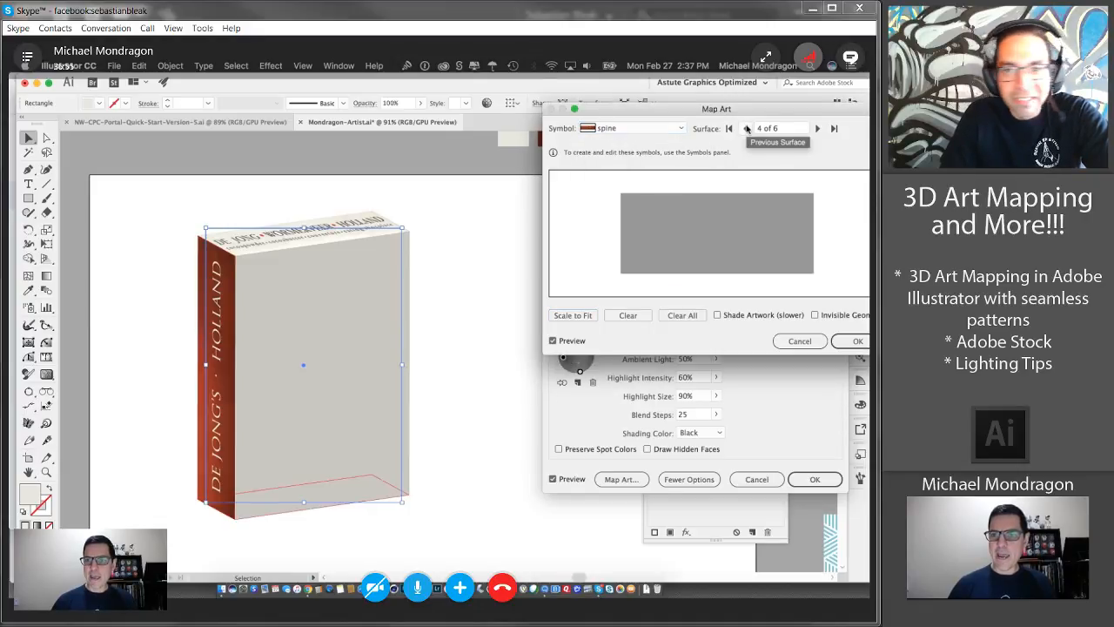
left_click(747, 129)
left_click(747, 129)
left_click(747, 128)
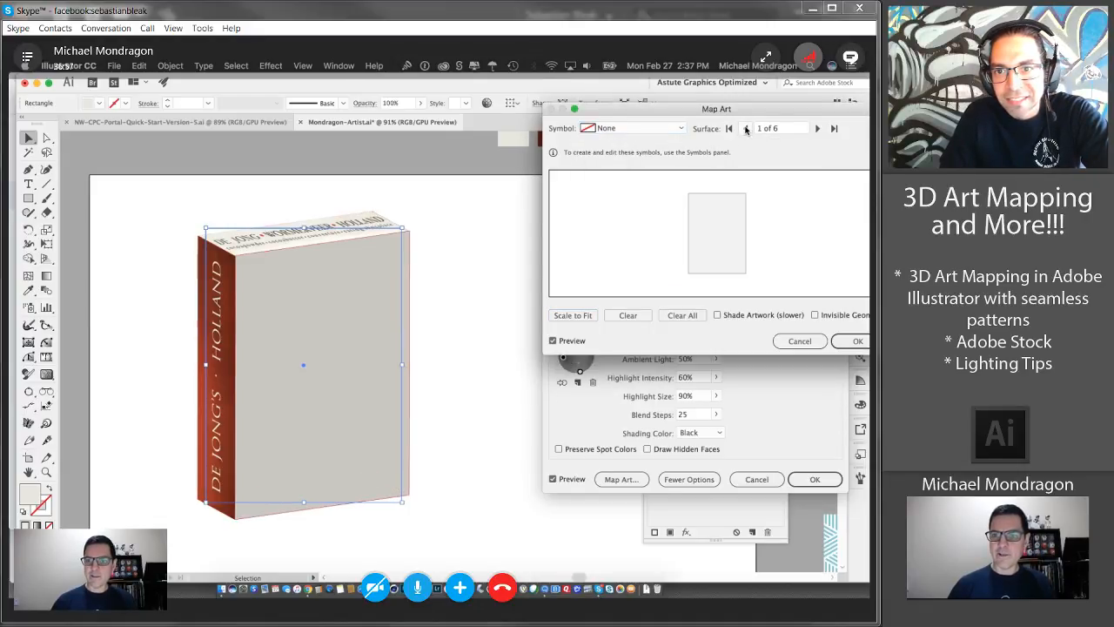
left_click(817, 129)
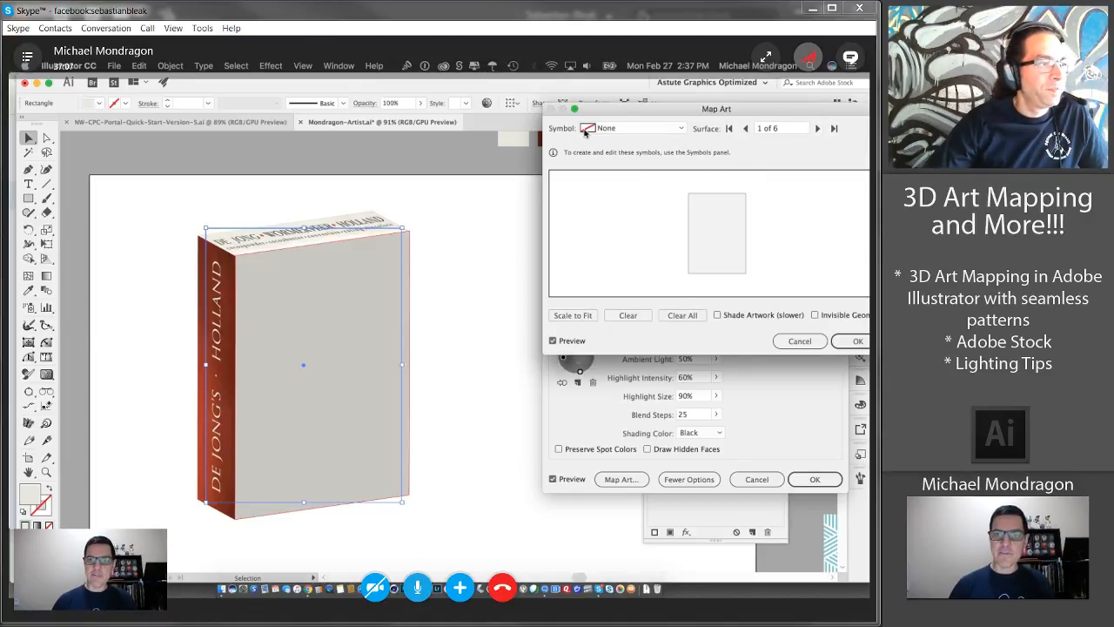
left_click(617, 130)
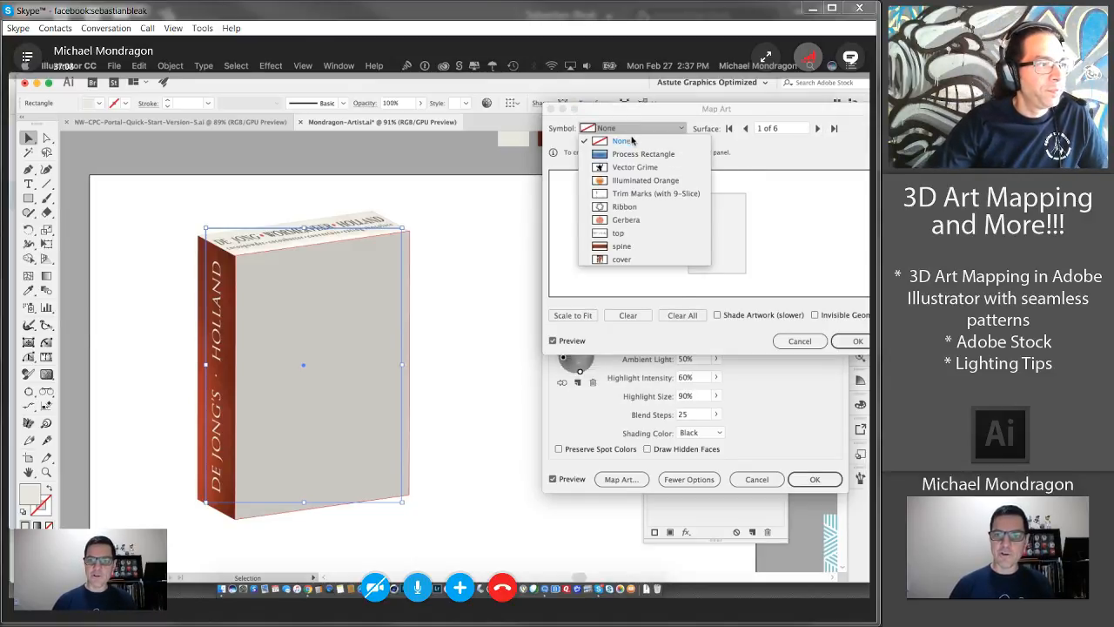
left_click(649, 262)
left_click(575, 318)
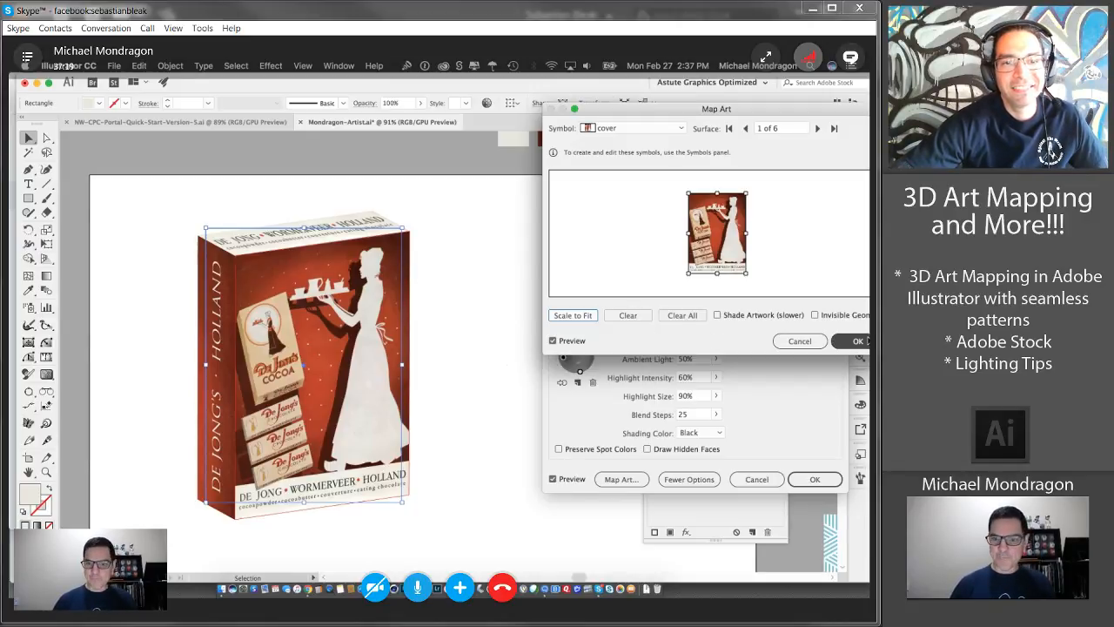
- Turn on Shade Artwork for the mapped symbols and accept the art mapping
left_click(718, 316)
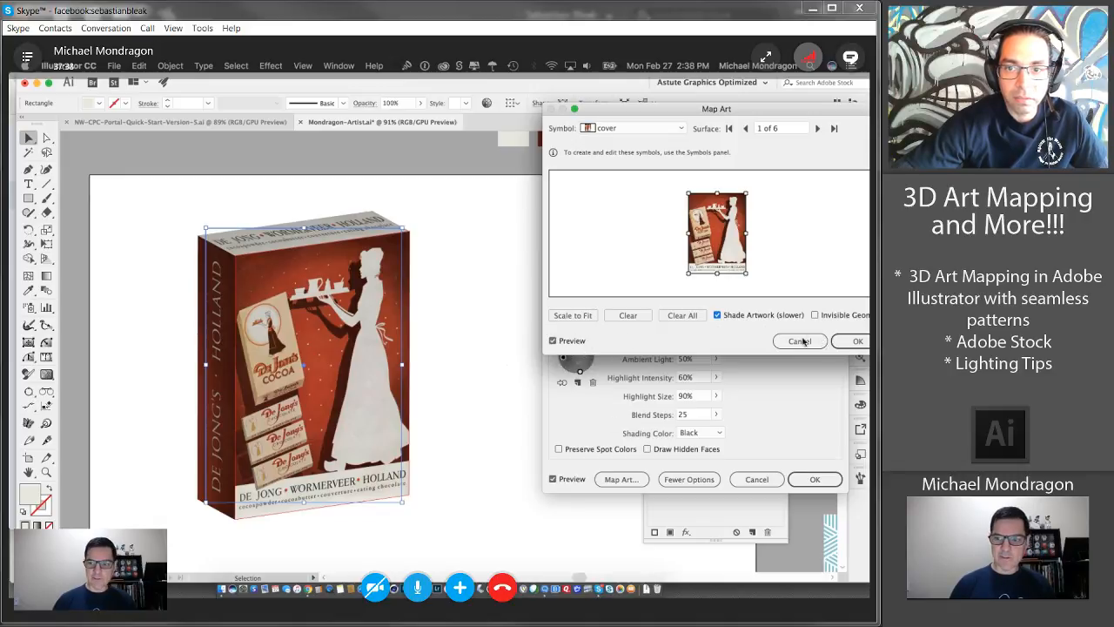
left_click(862, 340)
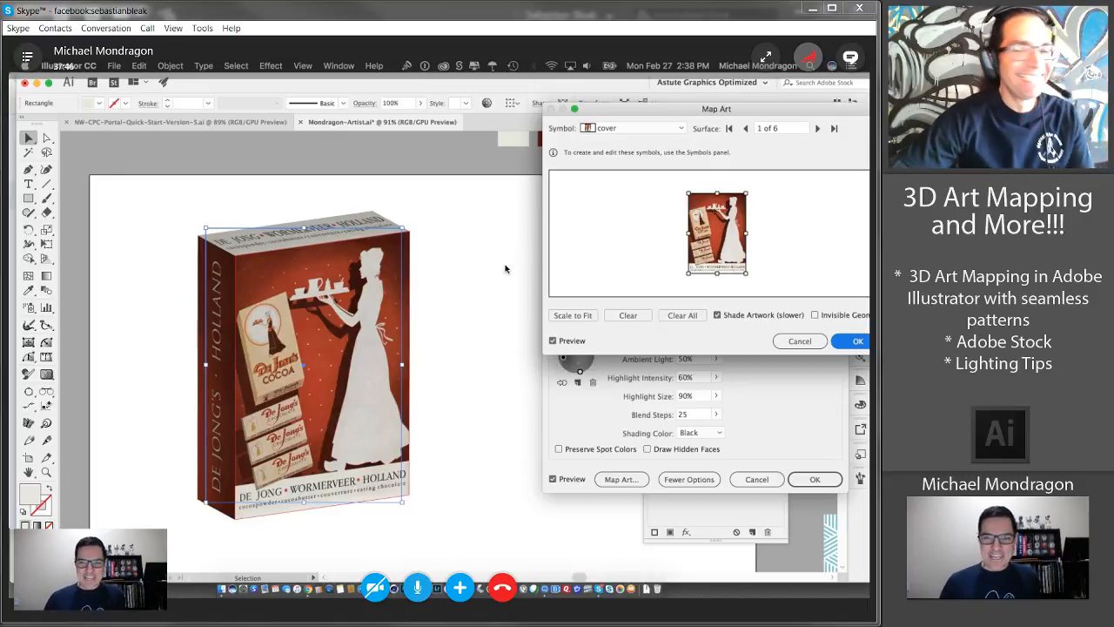
left_click(865, 344)
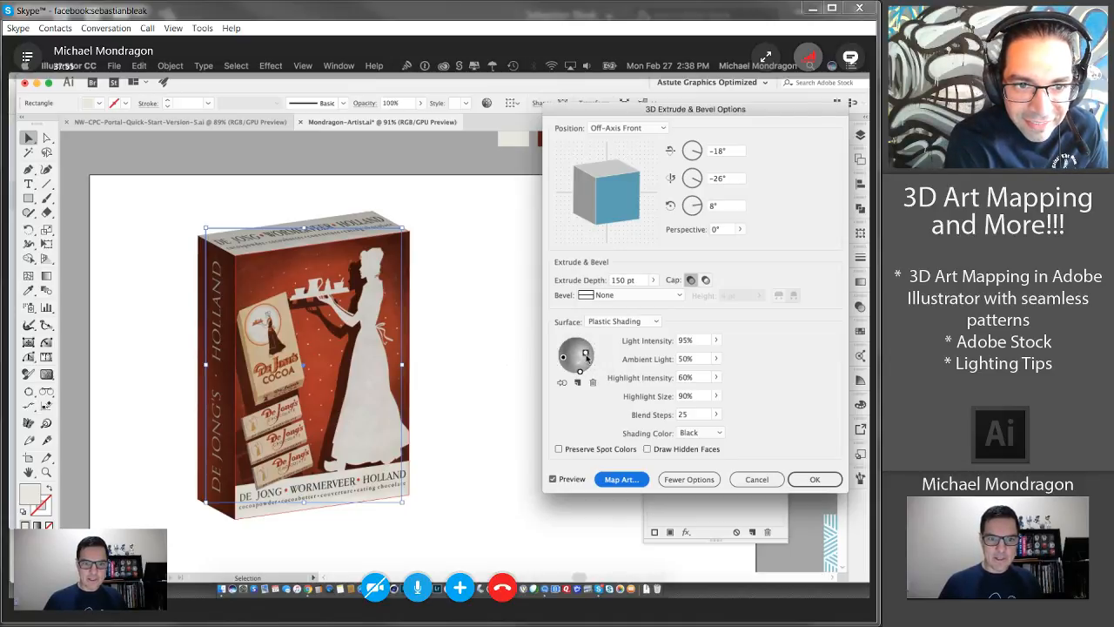
- Adjust the light at the upper right of the shading sphere, apply the 3D Extrude & Bevel settings and deselect the box
left_click_drag(587, 357, 584, 355)
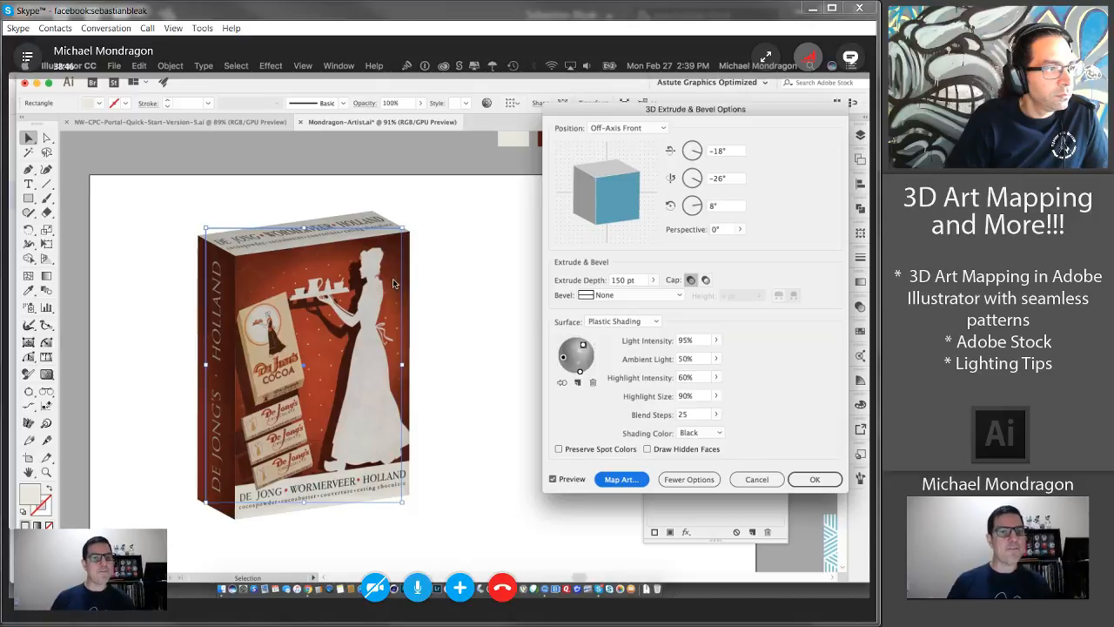
left_click(813, 482)
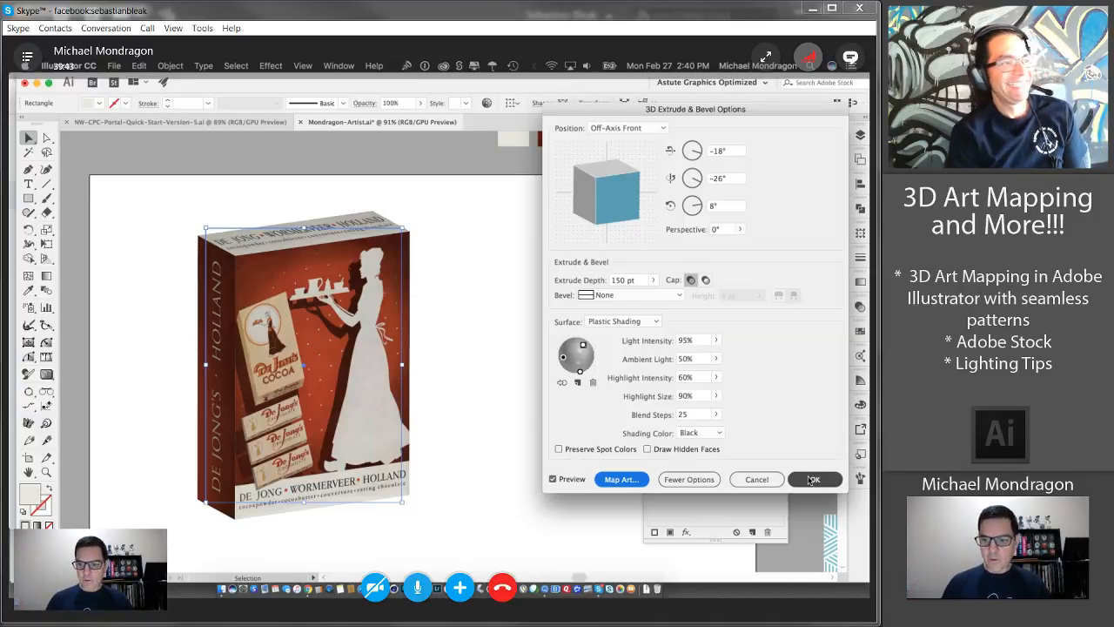
left_click(813, 480)
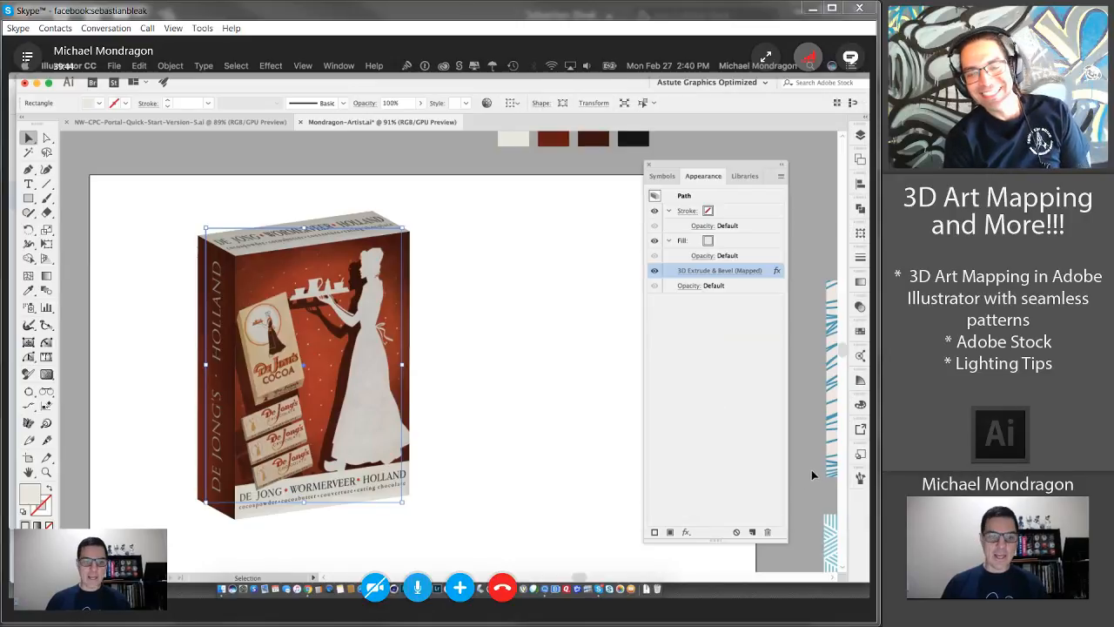
left_click(506, 283)
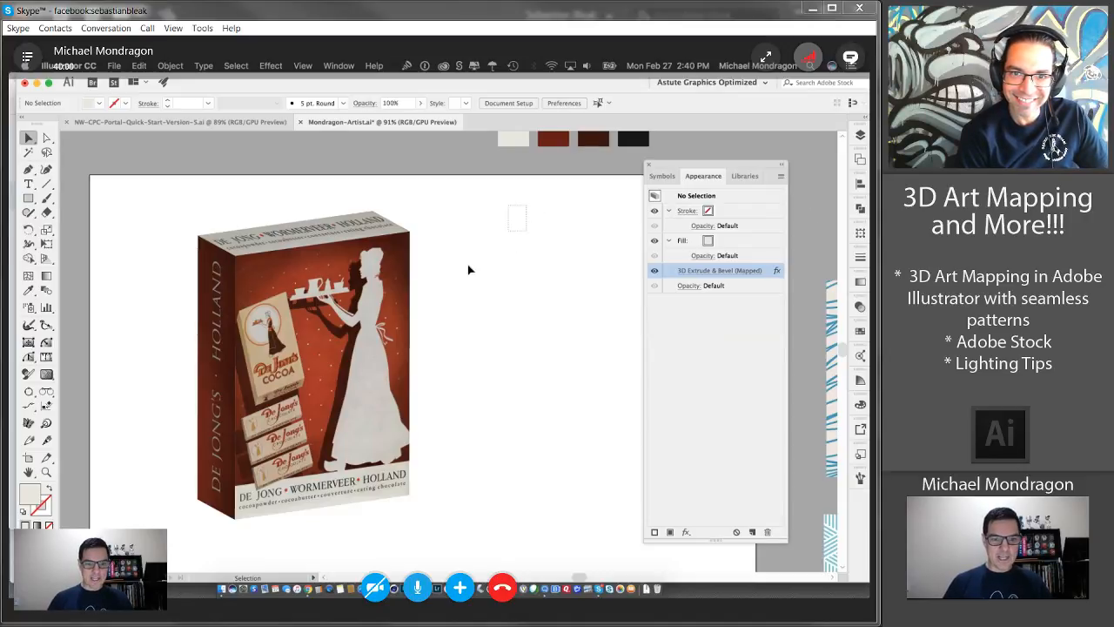
- Delete the 3D box and draw a circle about 7.2 in across on the empty artboard
left_click(146, 524)
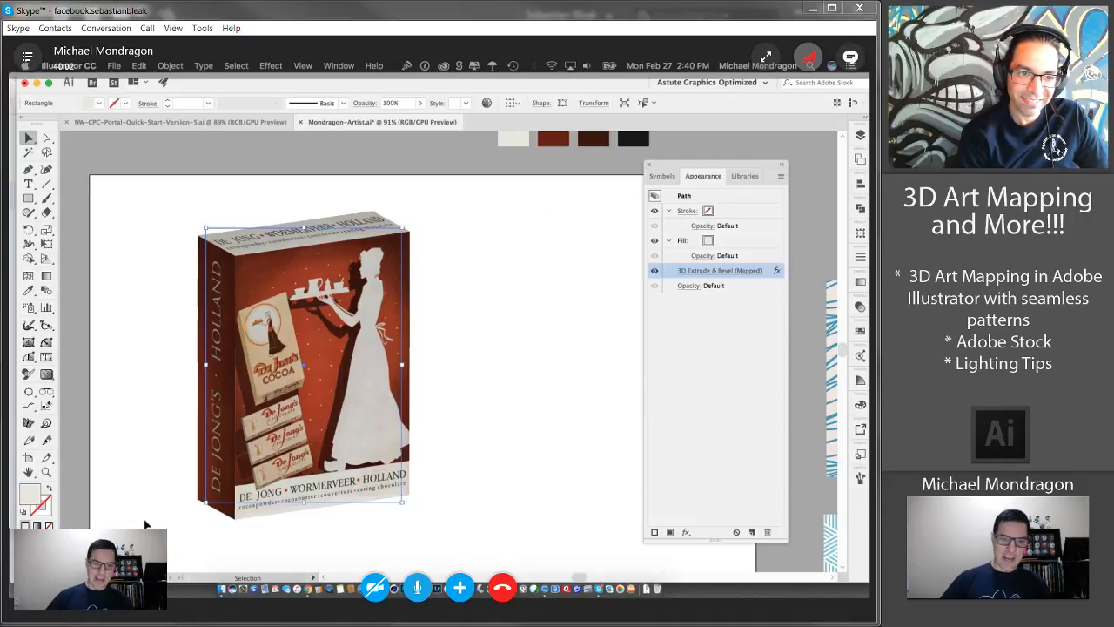
key("Delete")
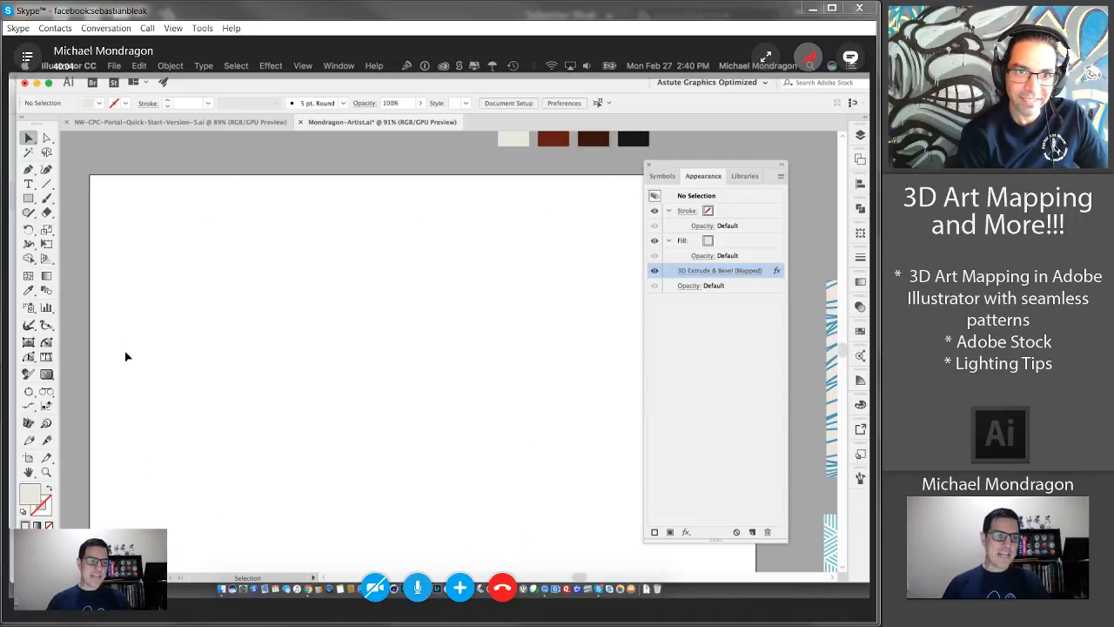
left_click(28, 199)
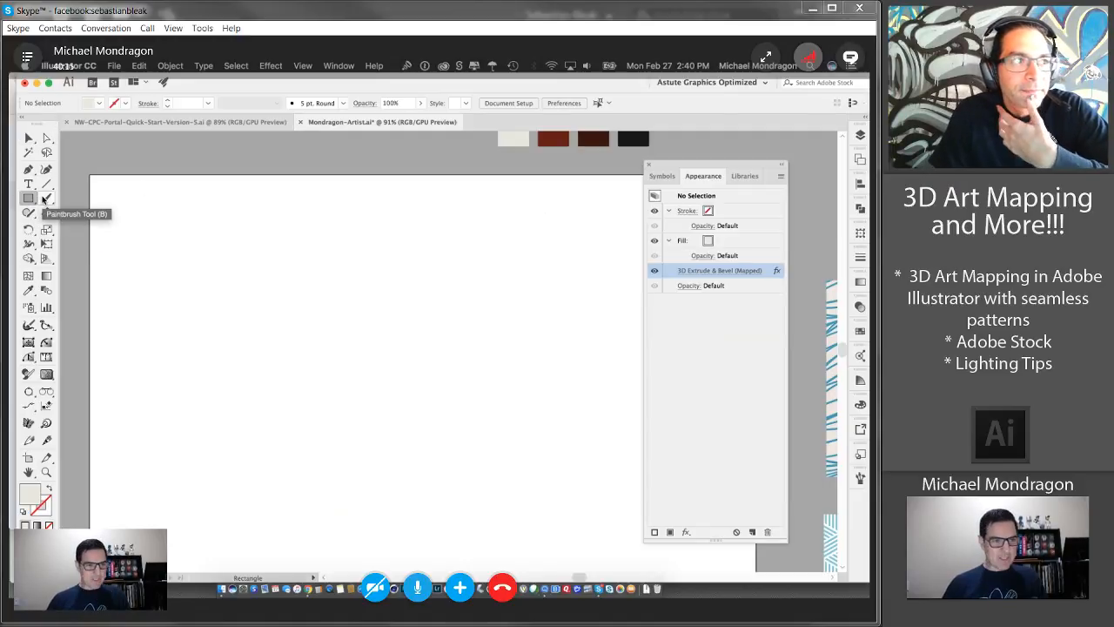
left_click_drag(29, 199, 91, 226)
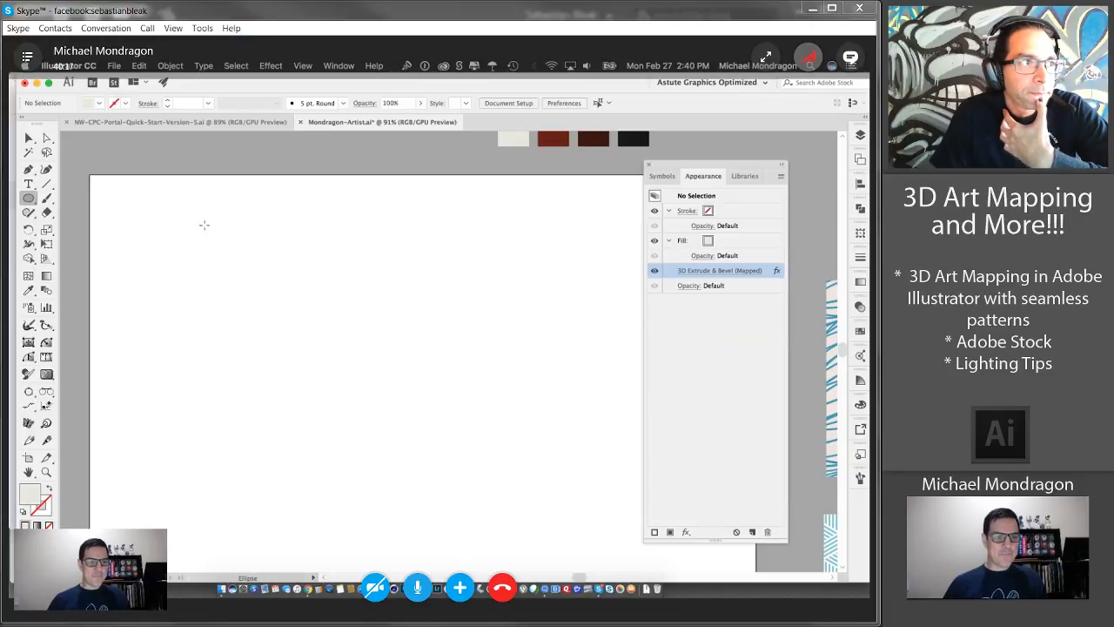
left_click_drag(223, 231, 503, 514)
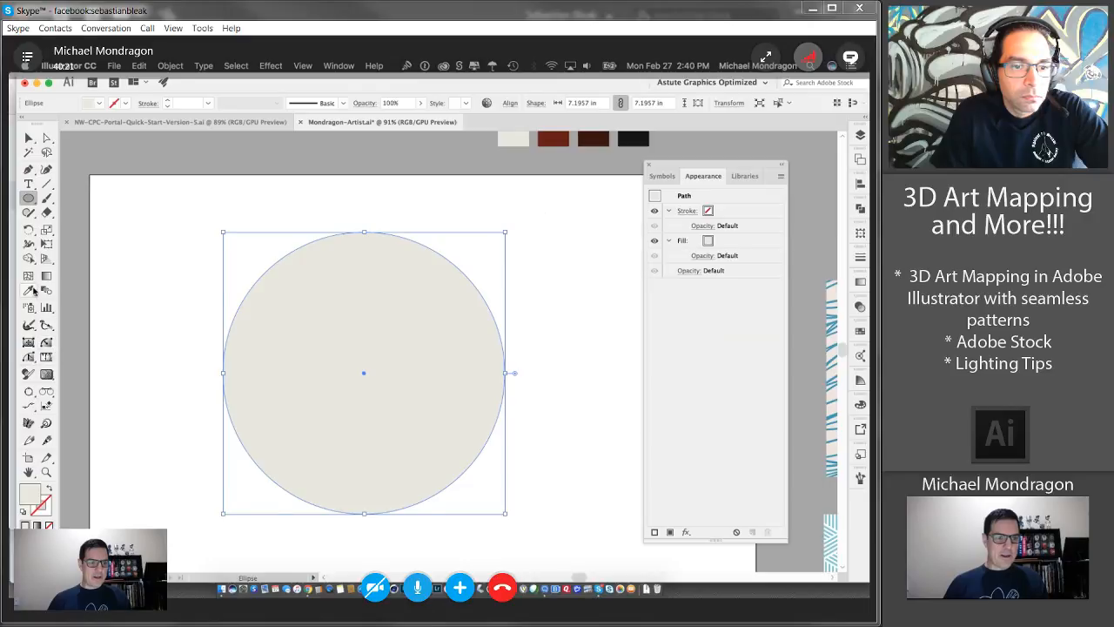
- Fill the circle with the near-black swatch's colour and delete its right anchor point, leaving only the left half
left_click(29, 291)
left_click(633, 139)
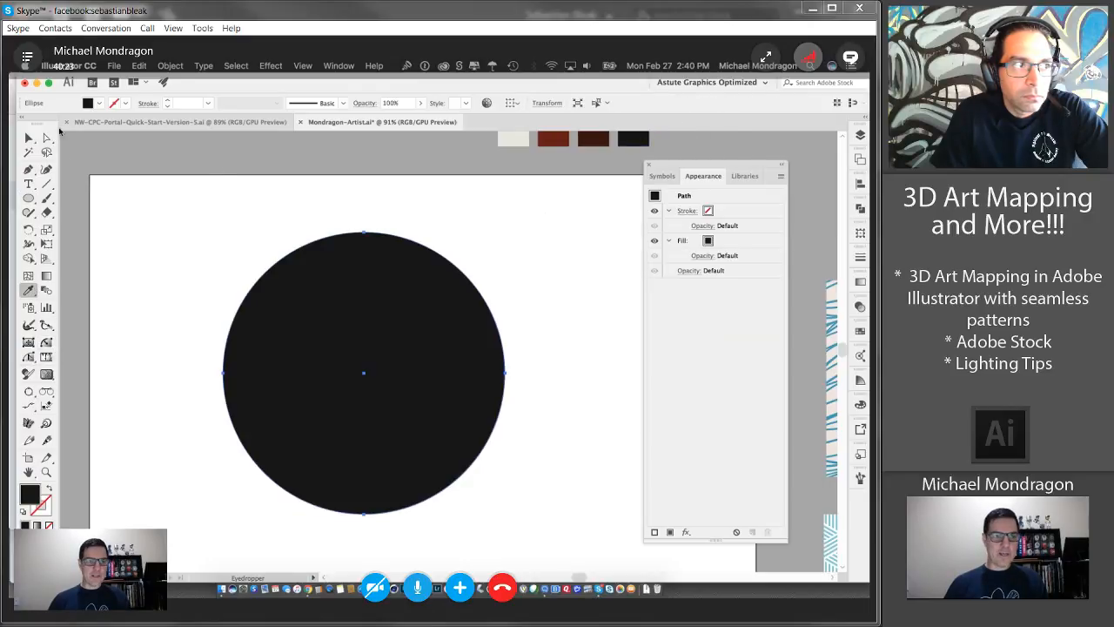
left_click(47, 138)
left_click(484, 256)
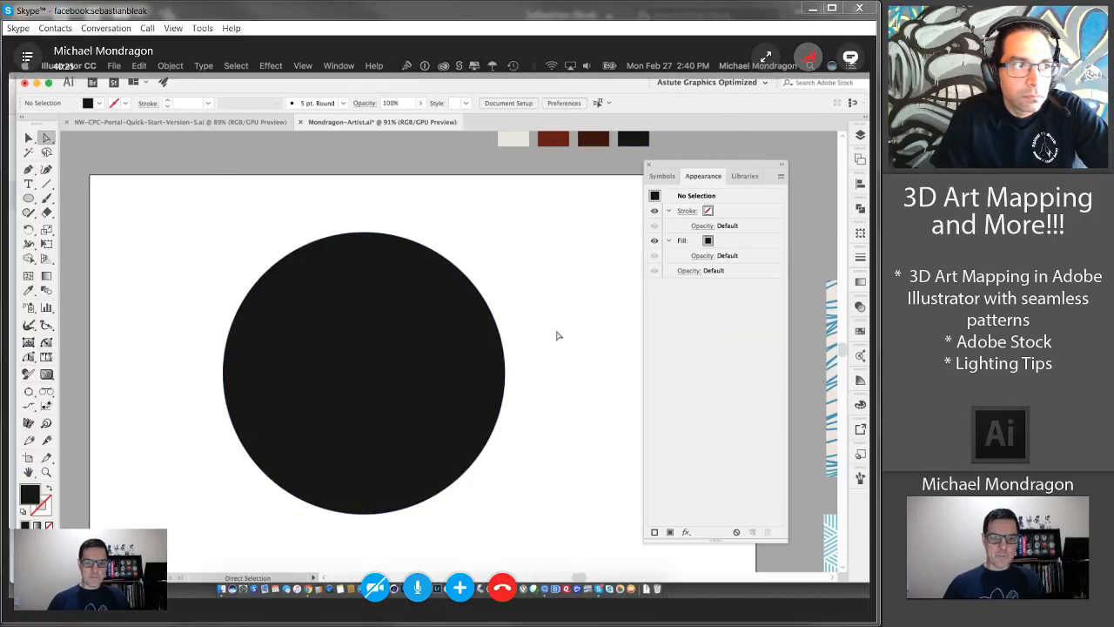
left_click_drag(548, 336, 468, 418)
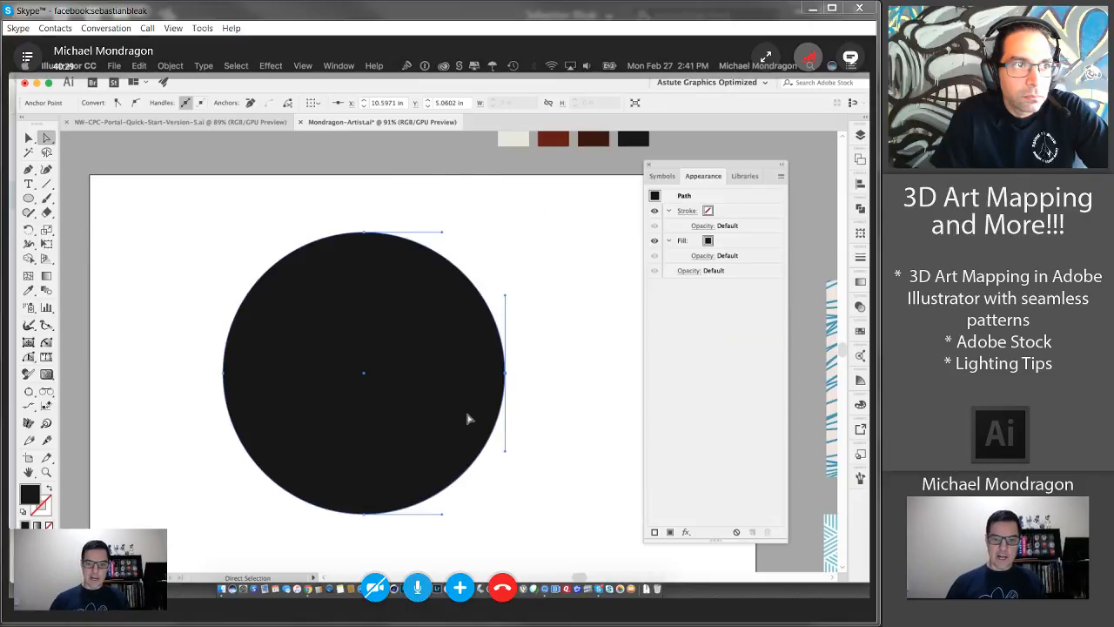
key("Delete")
left_click(521, 317)
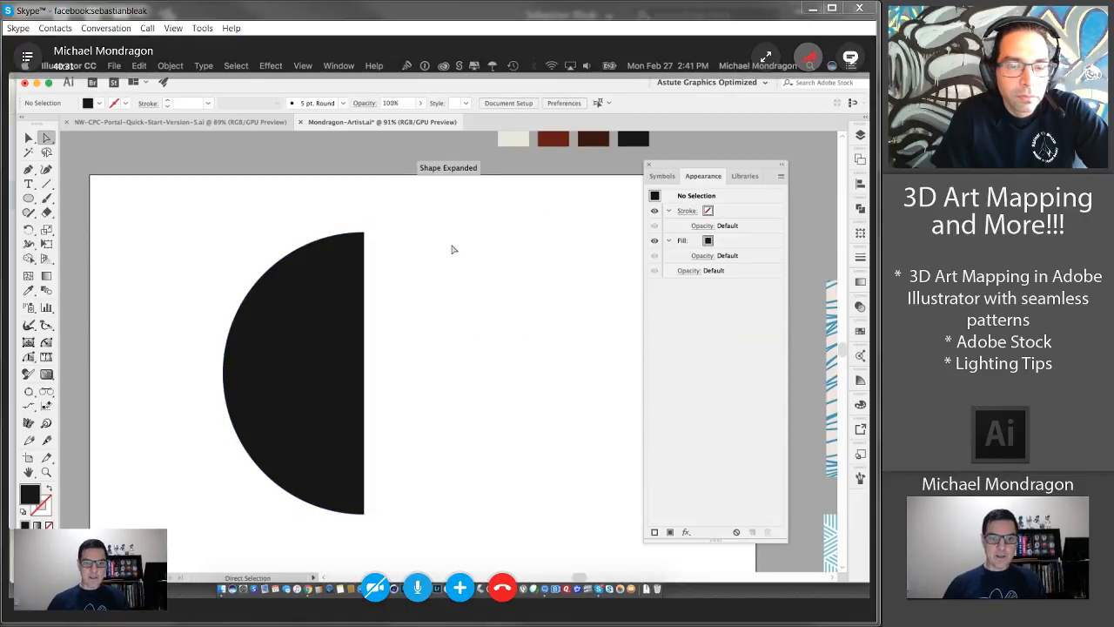
- Join the two open end points of the half circle to close its path, and deselect it
left_click_drag(427, 207, 352, 532)
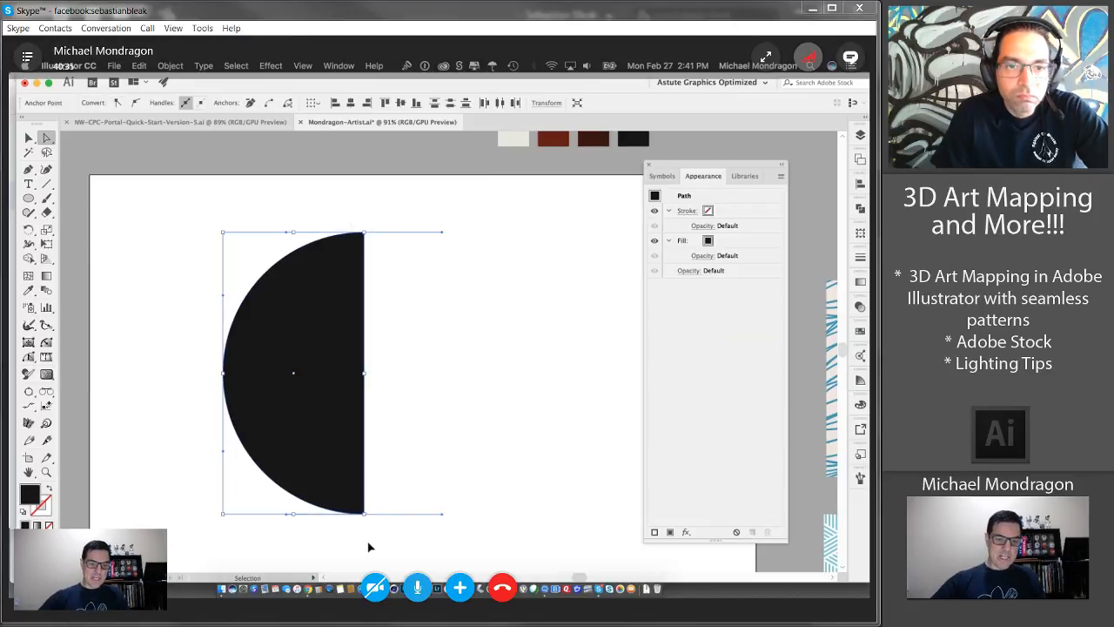
key("a")
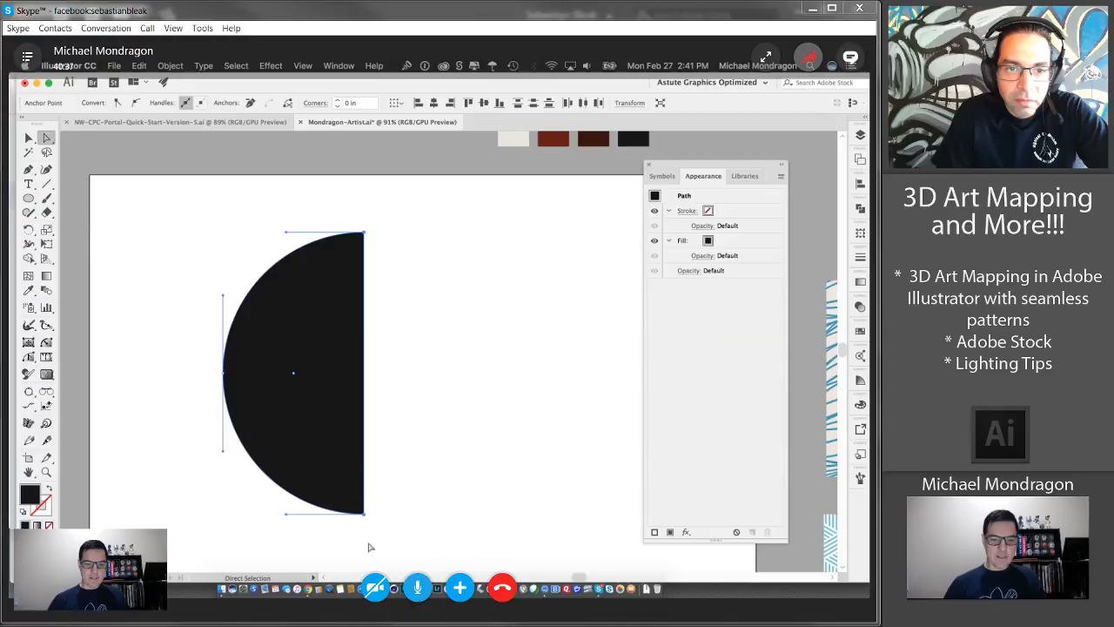
left_click(441, 442)
- Start a 3D Revolve effect on the half circle with the preview on, revolving it from the Right Edge
left_click(29, 137)
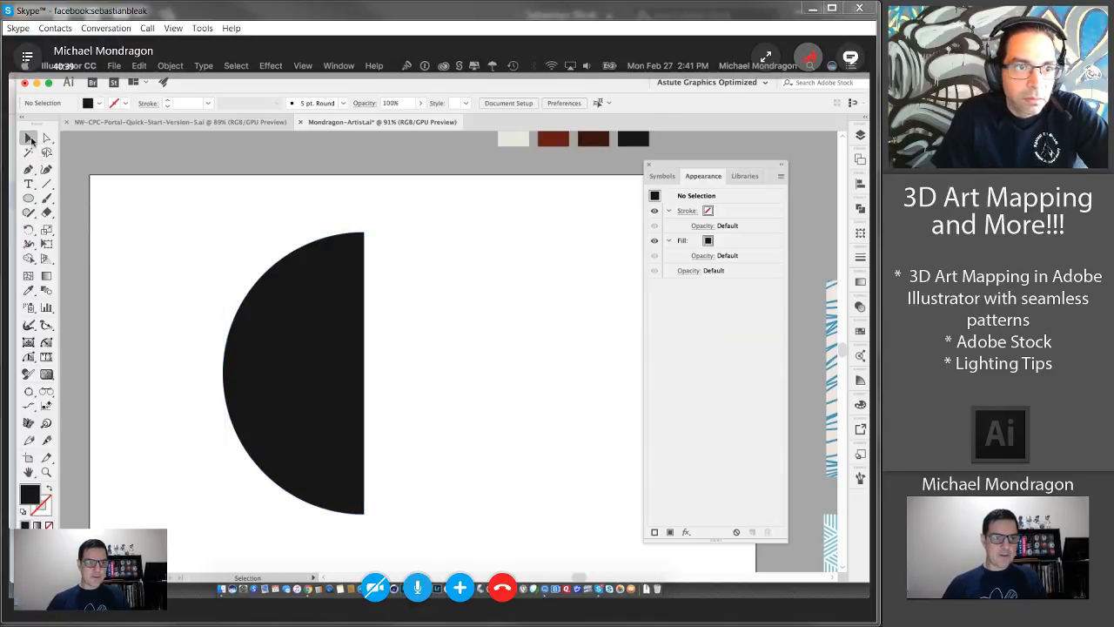
left_click_drag(193, 215, 425, 543)
left_click(277, 65)
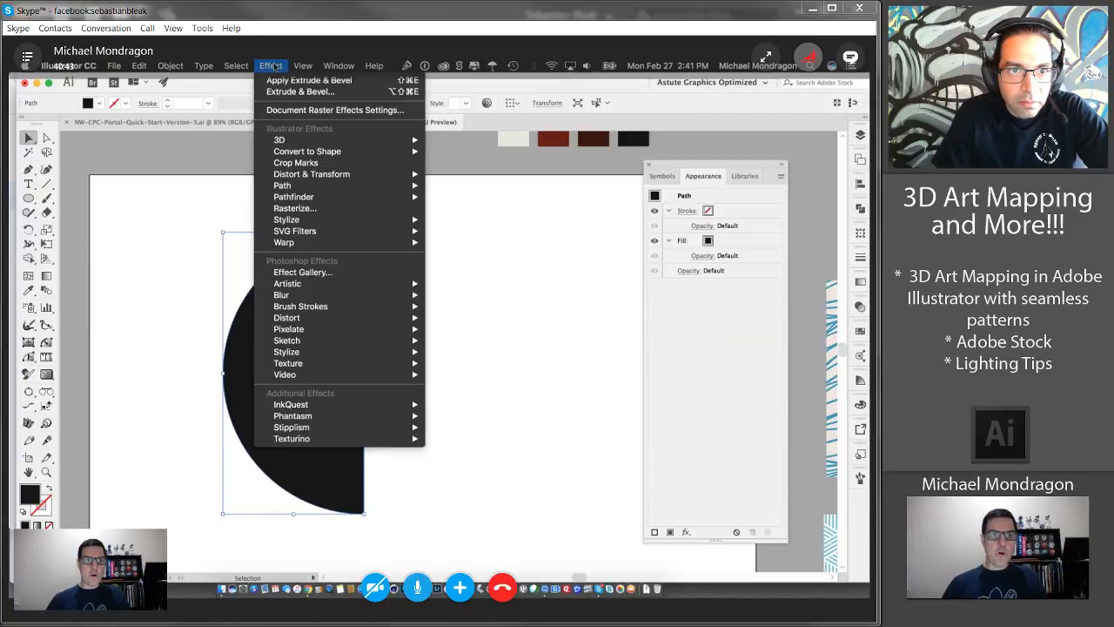
mouse_move(340, 140)
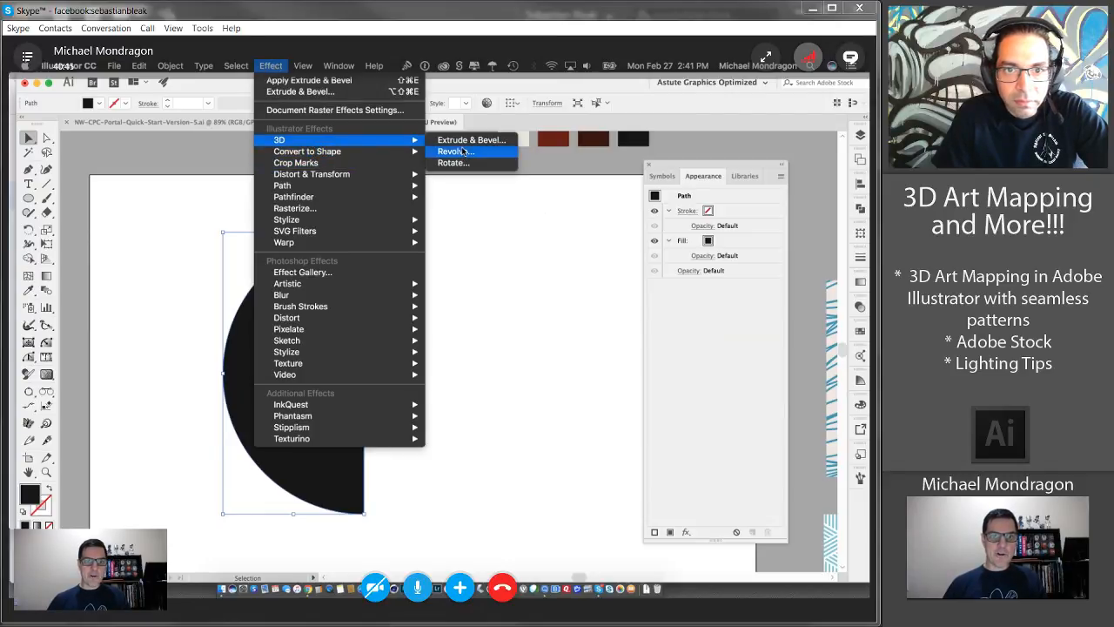
left_click(458, 151)
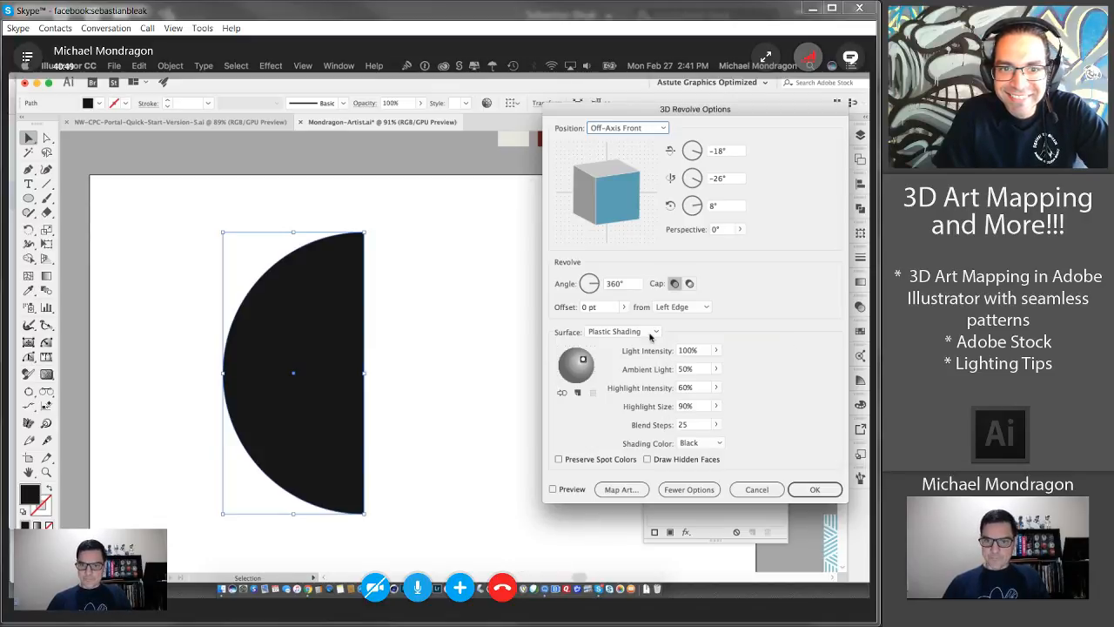
left_click(552, 490)
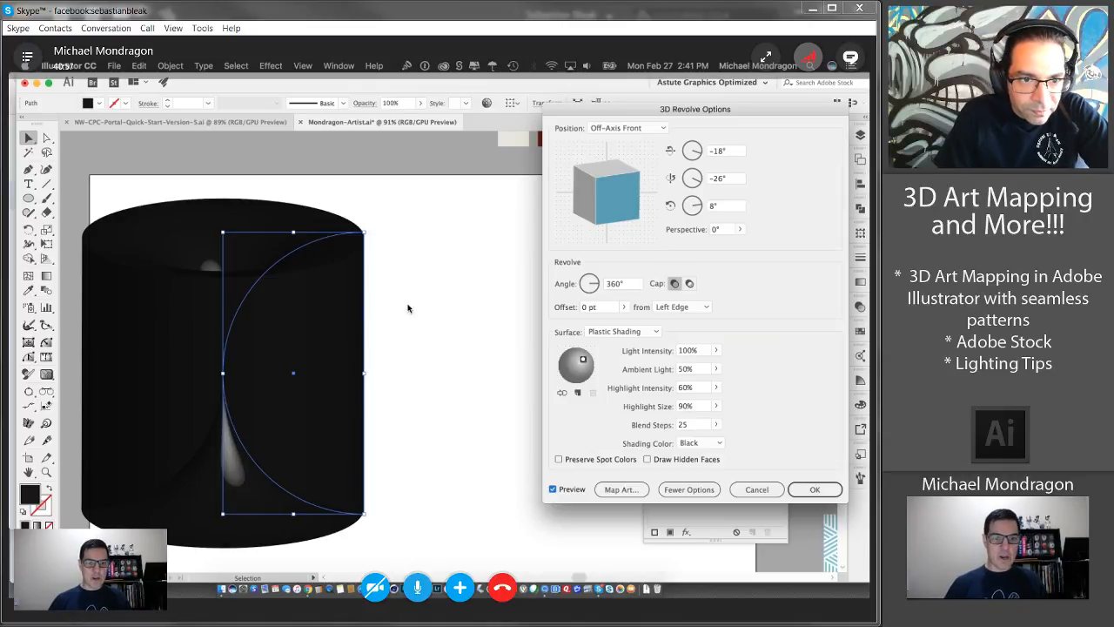
left_click(703, 307)
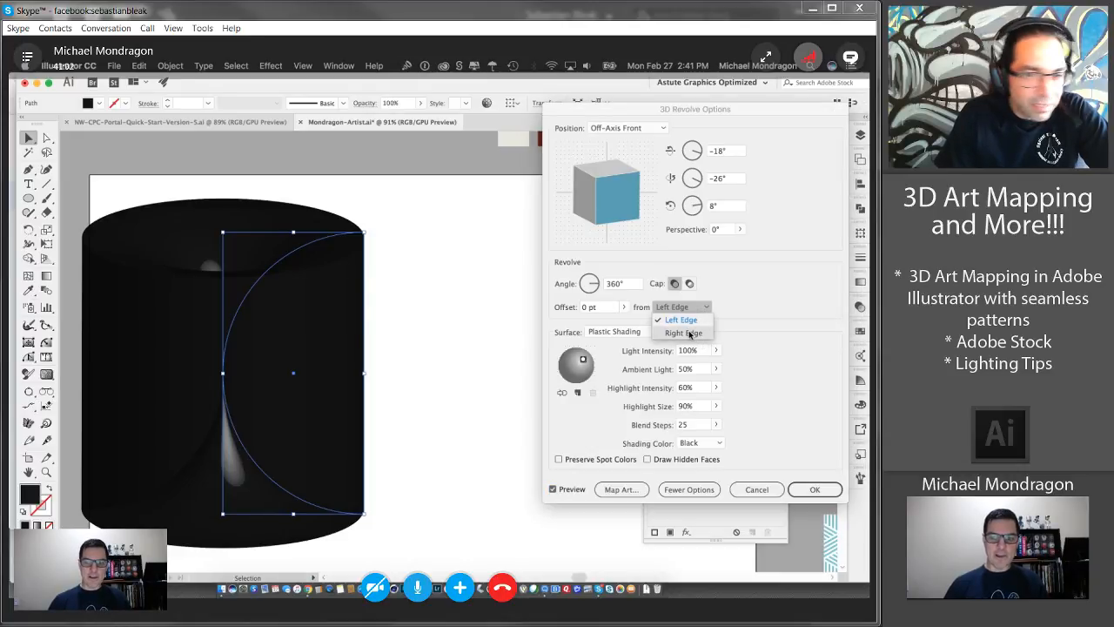
left_click(684, 334)
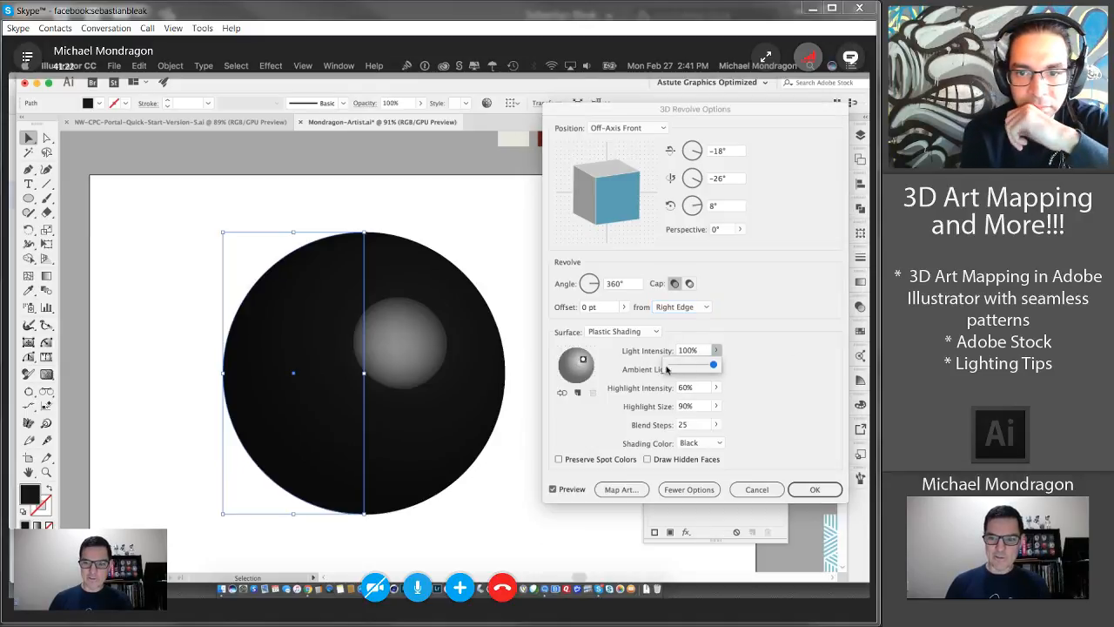
- Set the revolve's light intensity to 95% and its blend steps to 100
left_click(692, 349)
key("super+a")
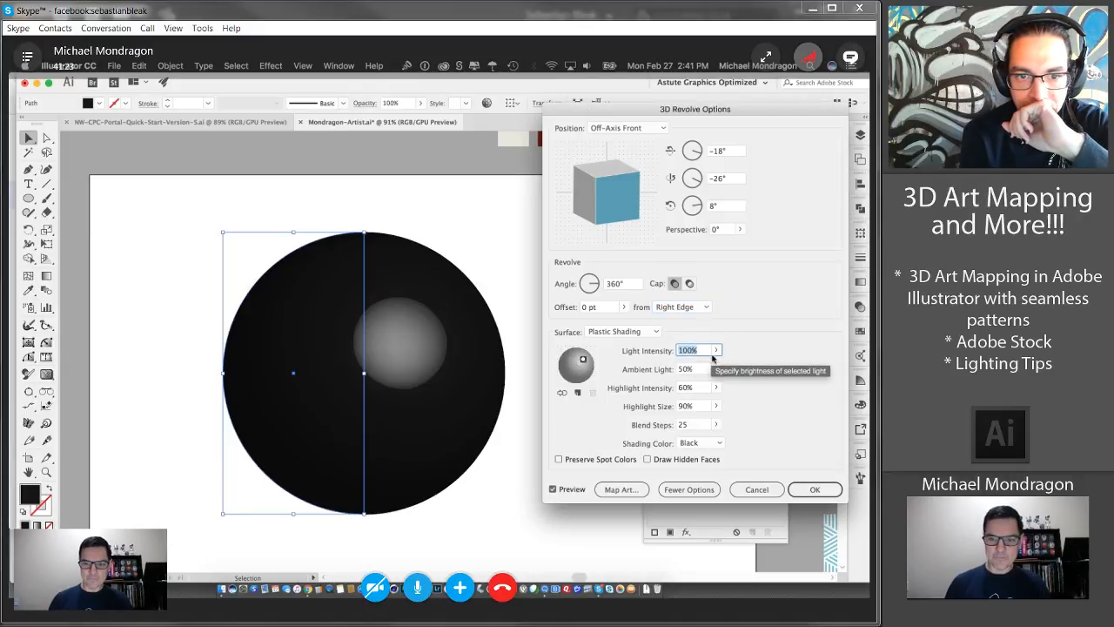
type("95")
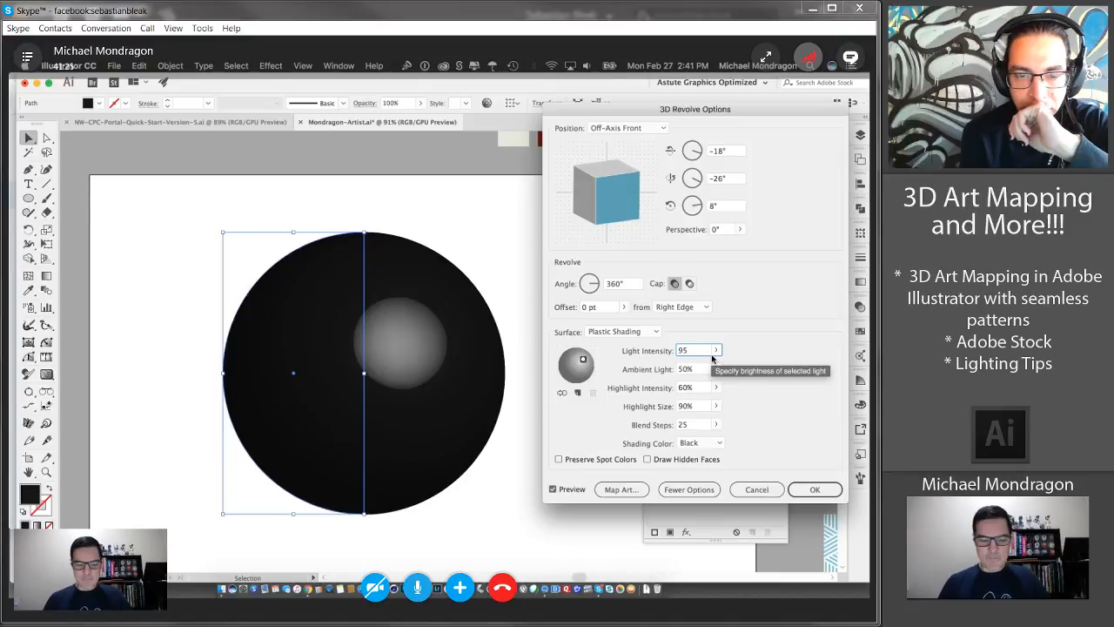
key("Tab")
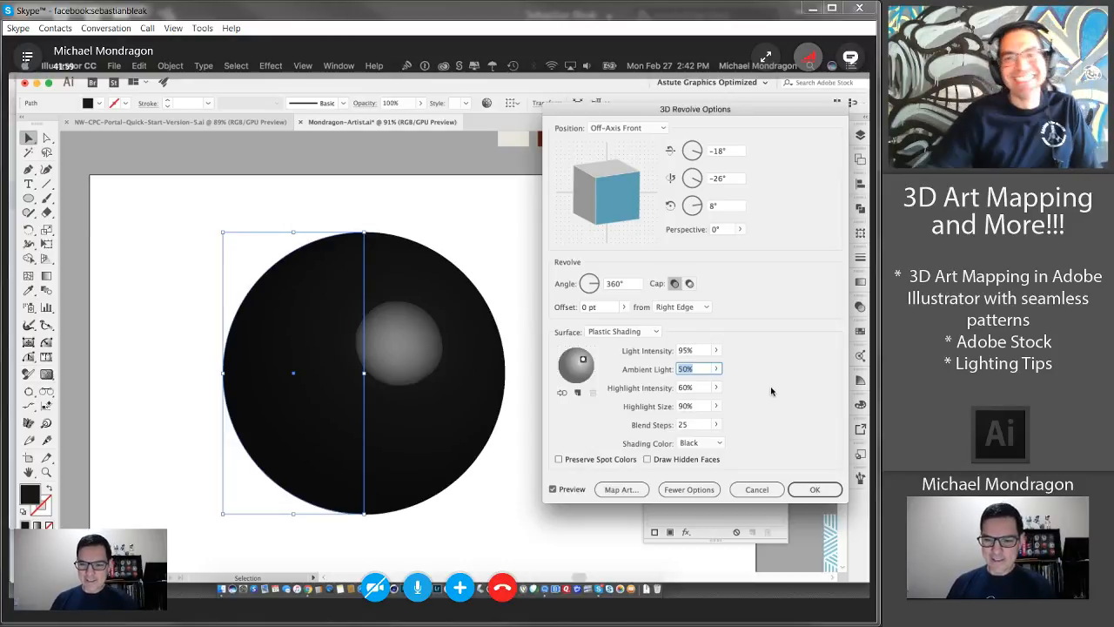
left_click(695, 423)
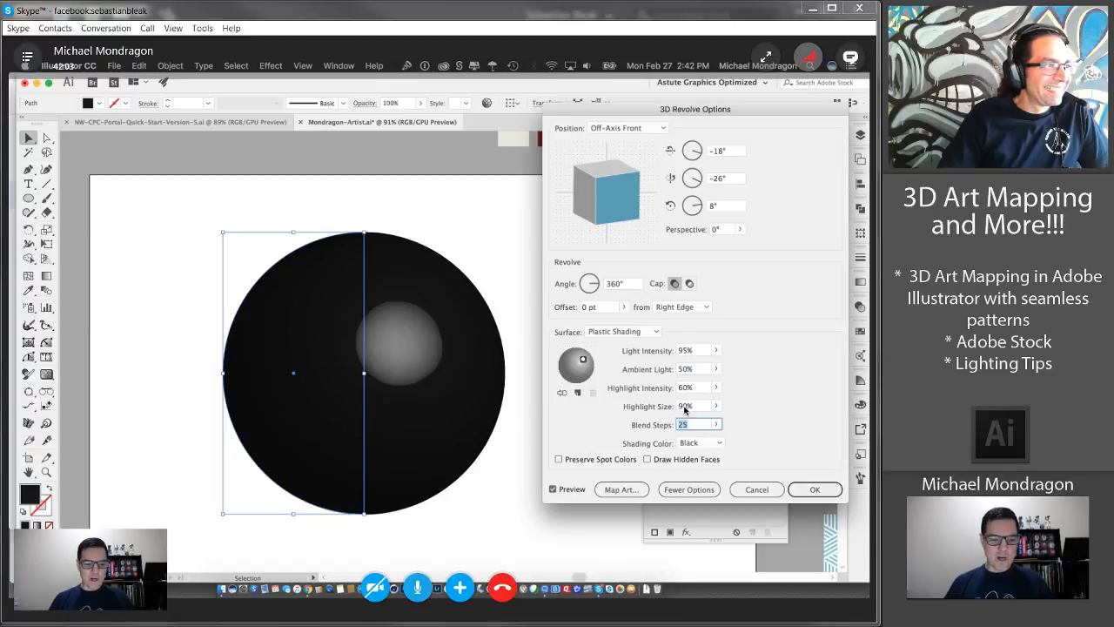
type("1")
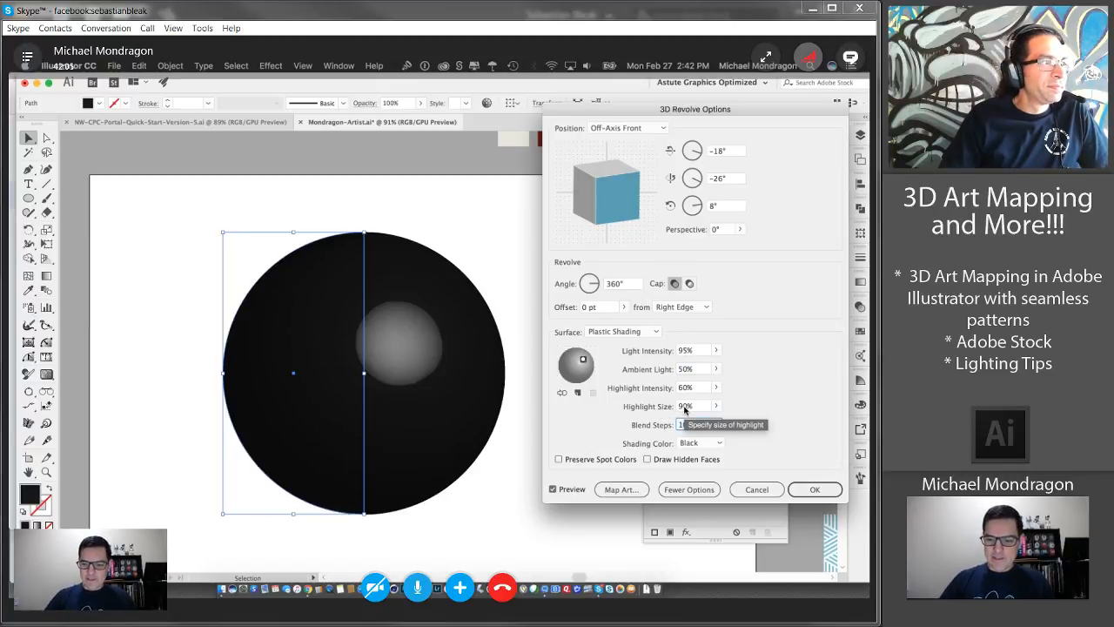
type("00")
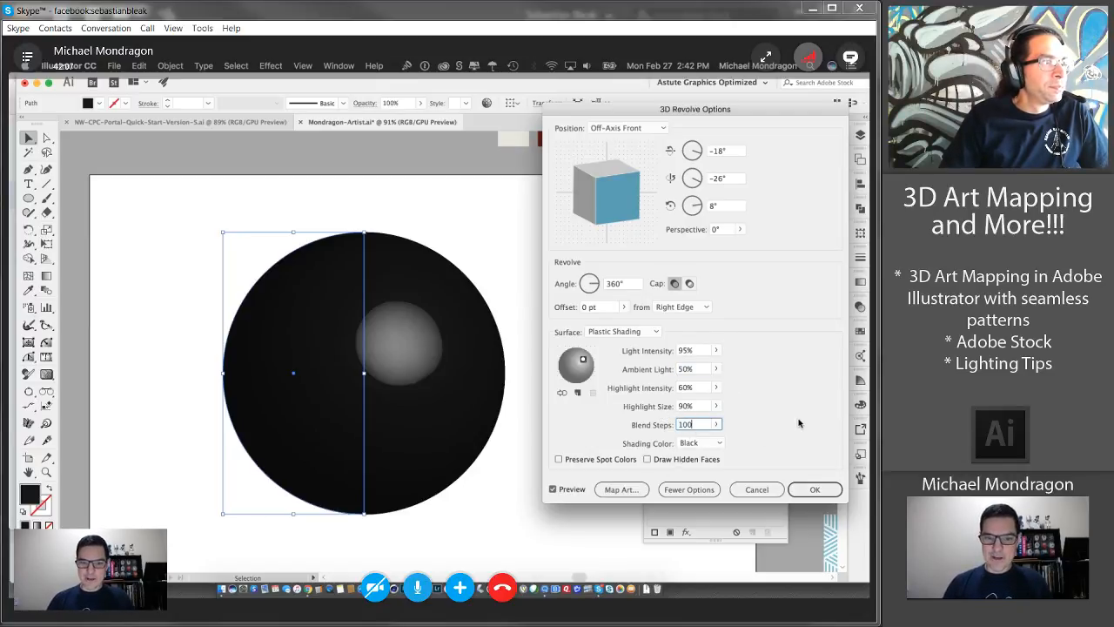
left_click(690, 406)
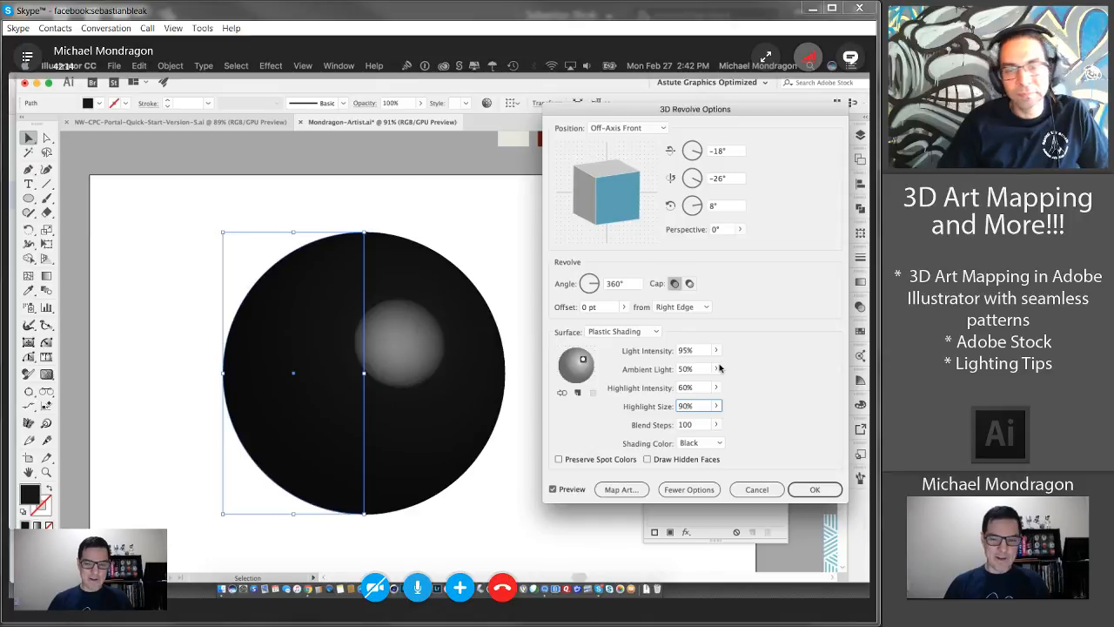
- Add a second light at the upper left of the shading sphere and send it behind the object
left_click(576, 393)
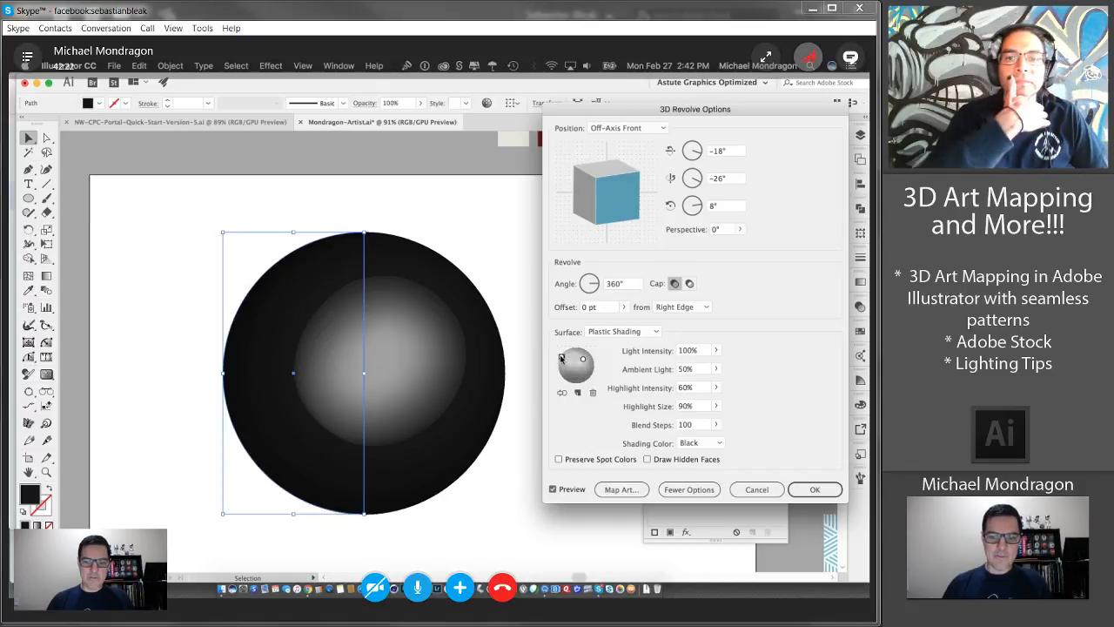
left_click(566, 356)
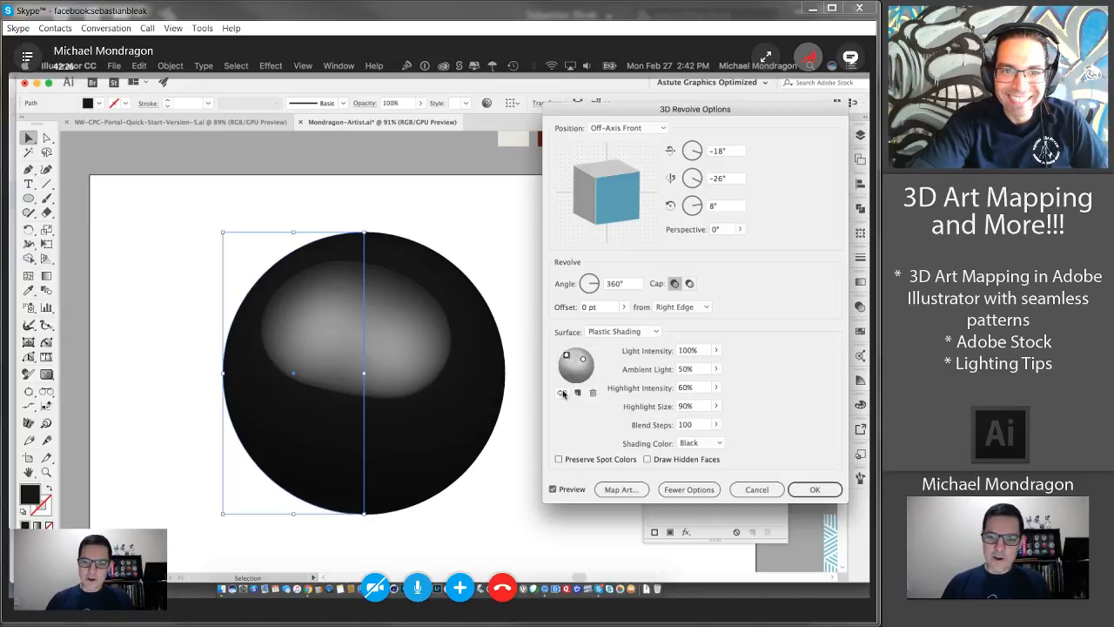
left_click(563, 394)
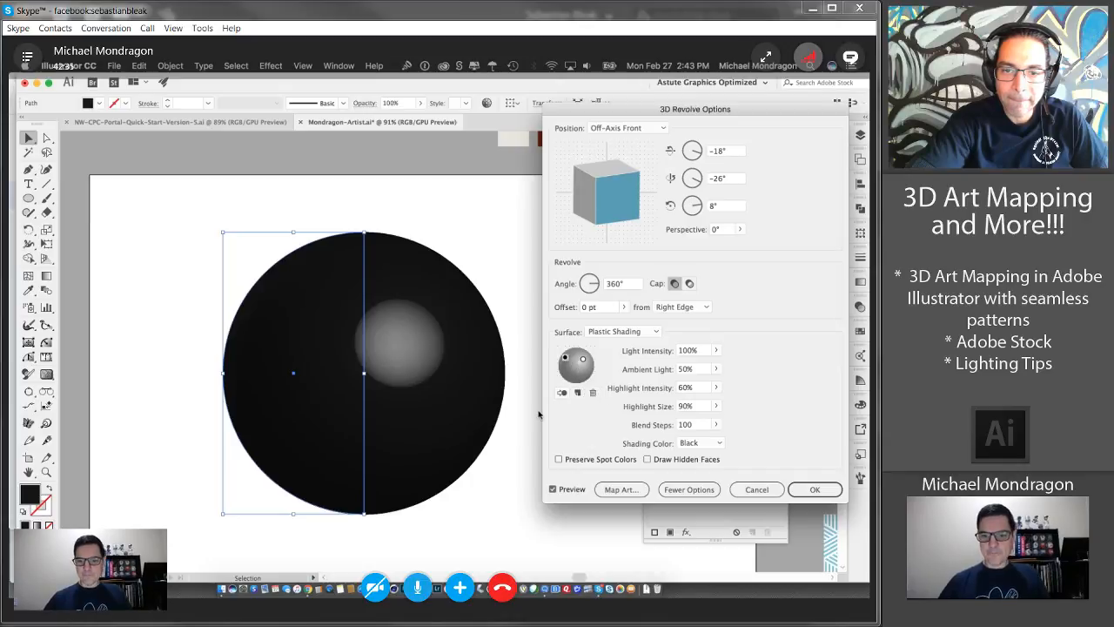
- Add a third light at the lower left of the shading sphere behind the object, and apply the 3D Revolve settings
left_click(578, 392)
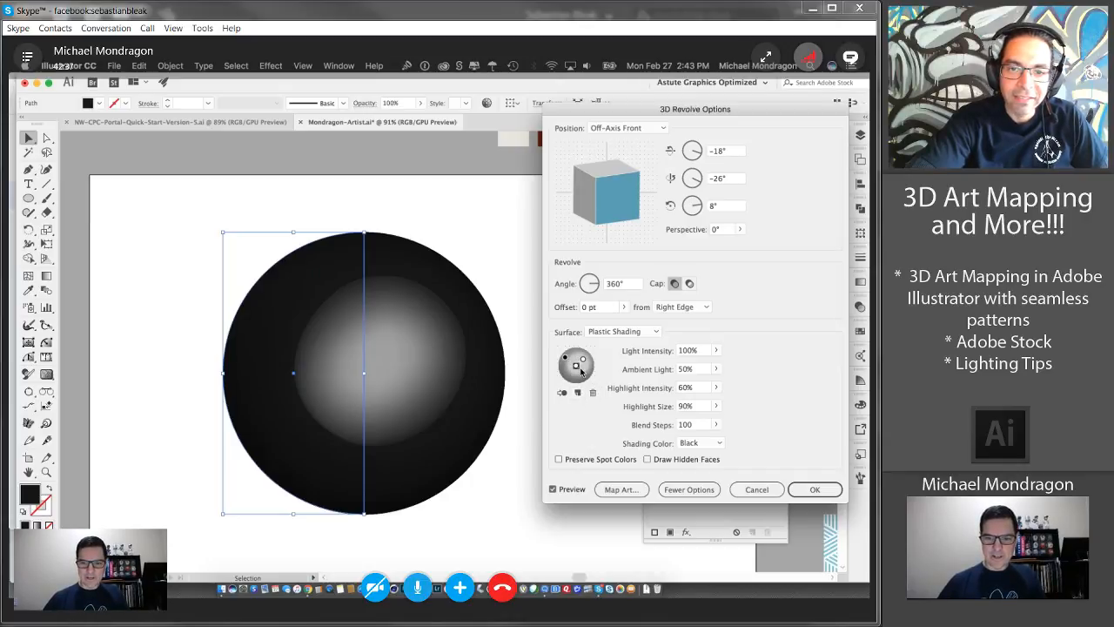
left_click_drag(575, 367, 570, 383)
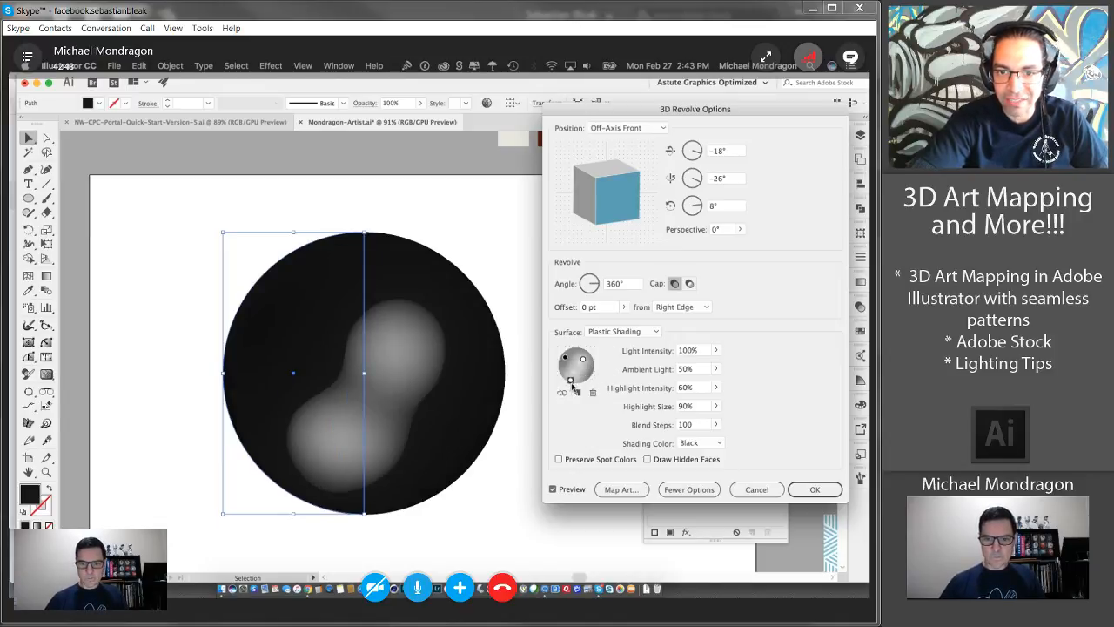
left_click(563, 394)
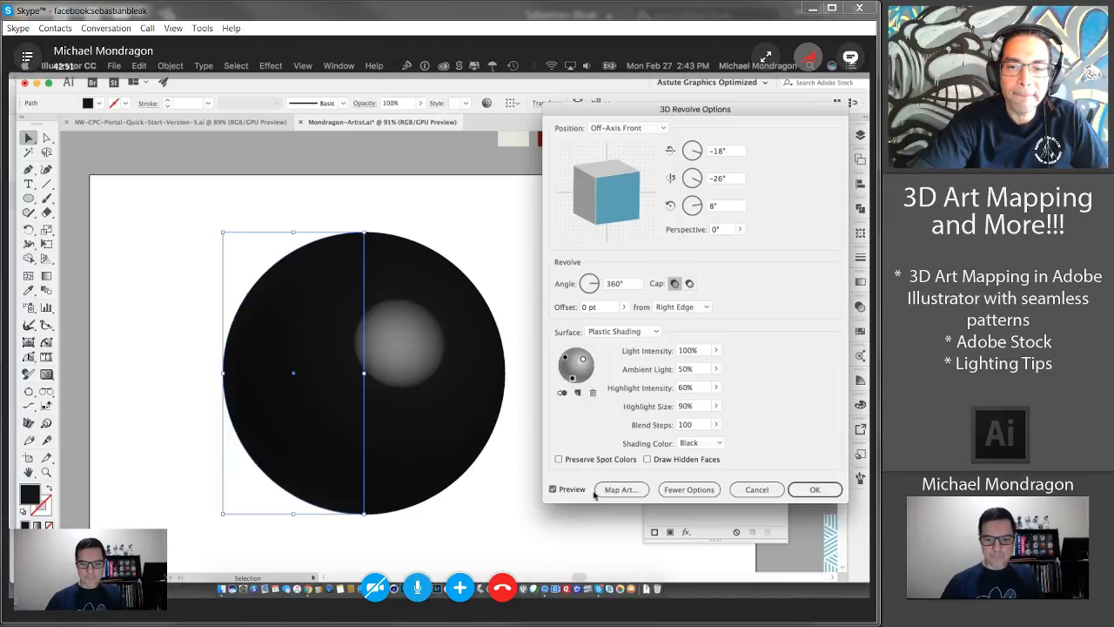
left_click(814, 491)
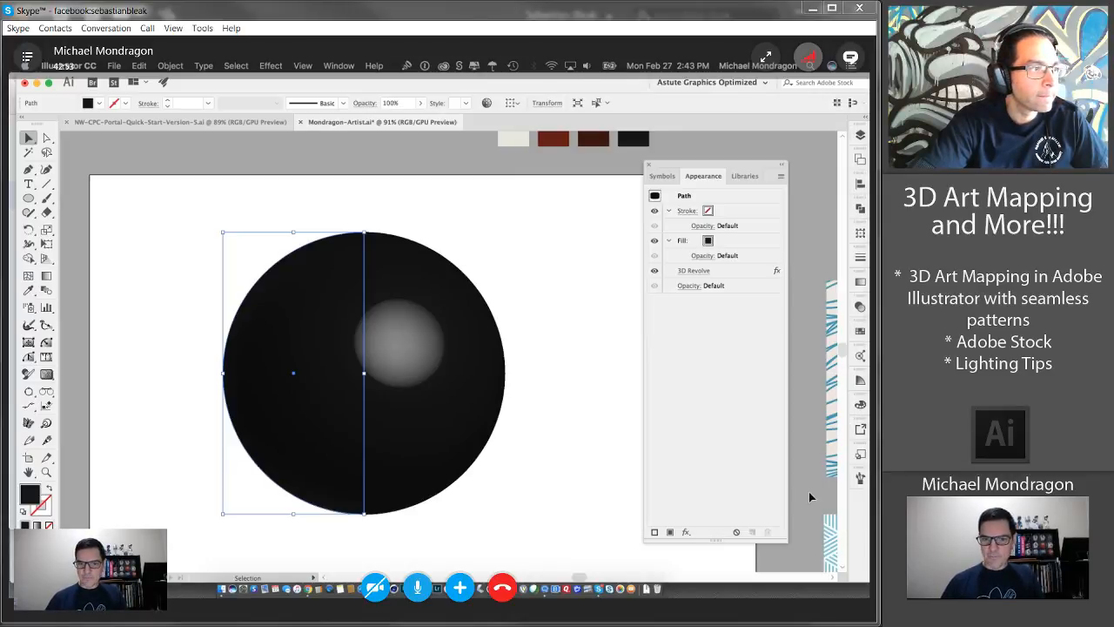
left_click(602, 281)
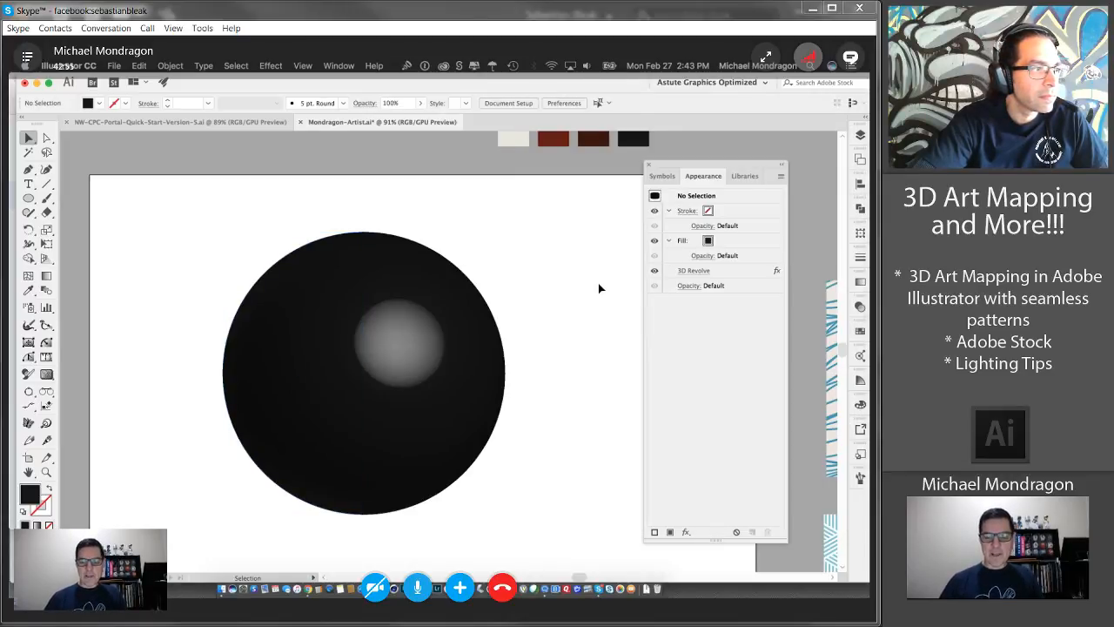
- Save the white circle with the 8 as a dynamic movie clip symbol named 8
left_click_drag(592, 278, 165, 403)
left_click(498, 317)
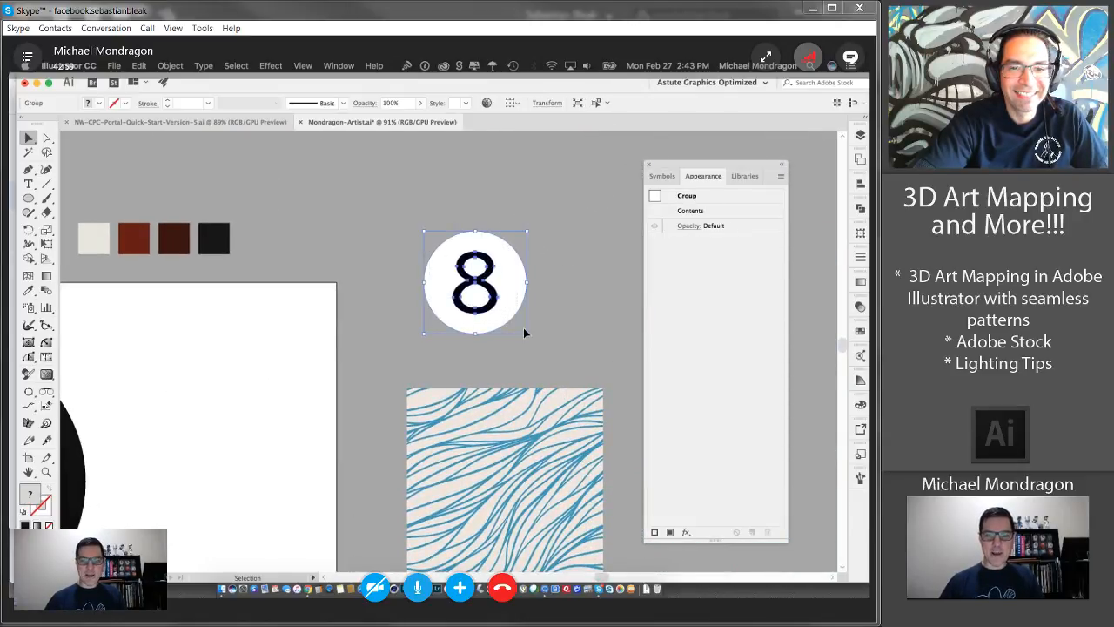
left_click(659, 176)
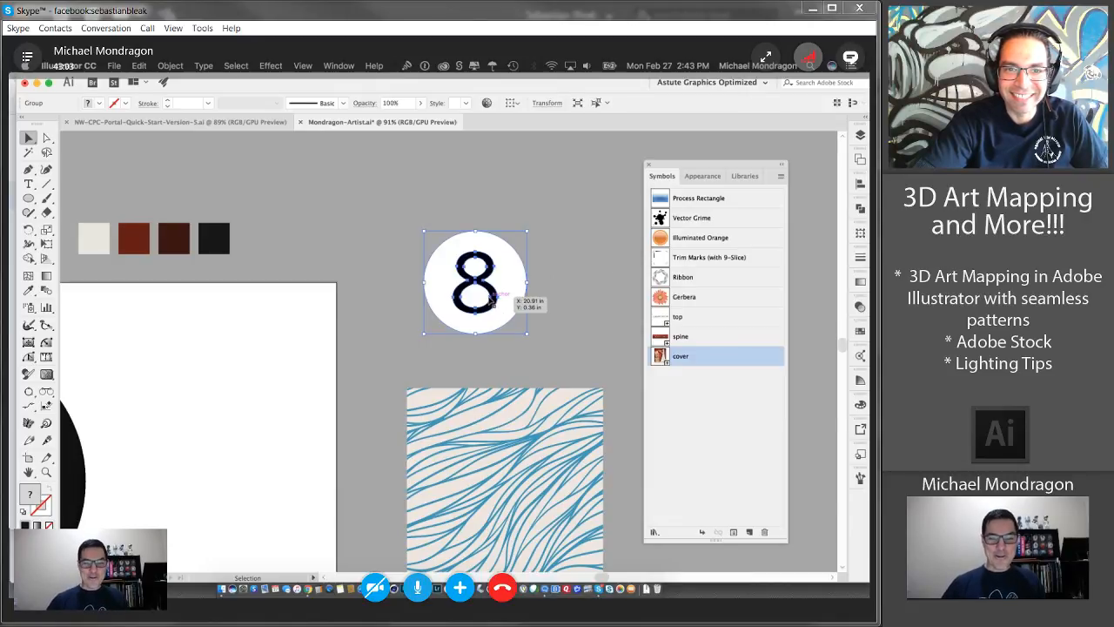
left_click_drag(484, 287, 677, 419)
type("8")
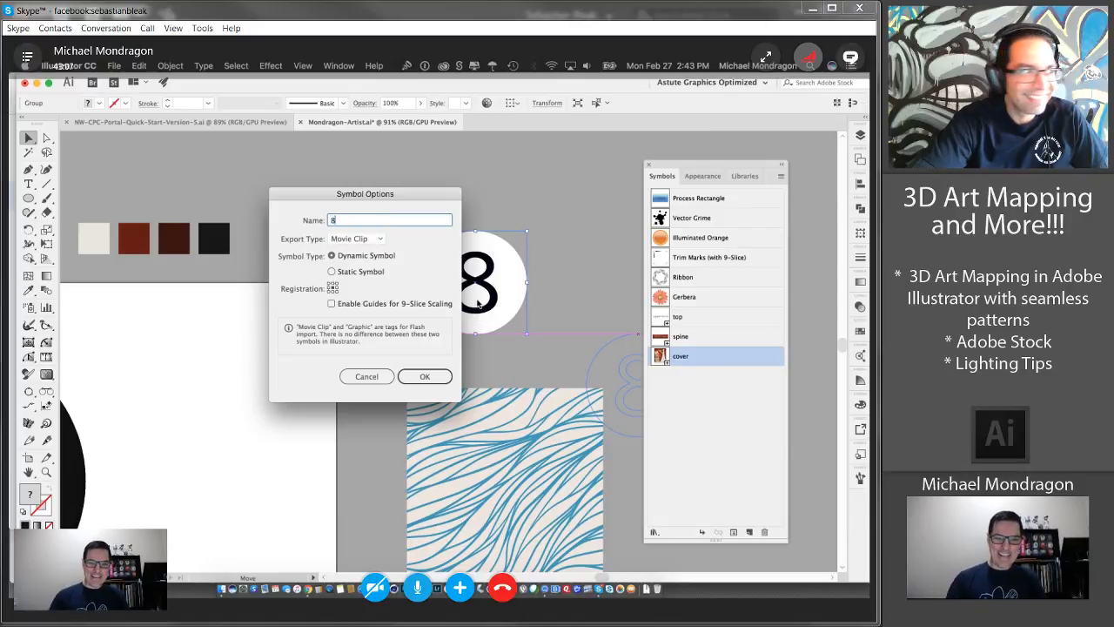
left_click(431, 374)
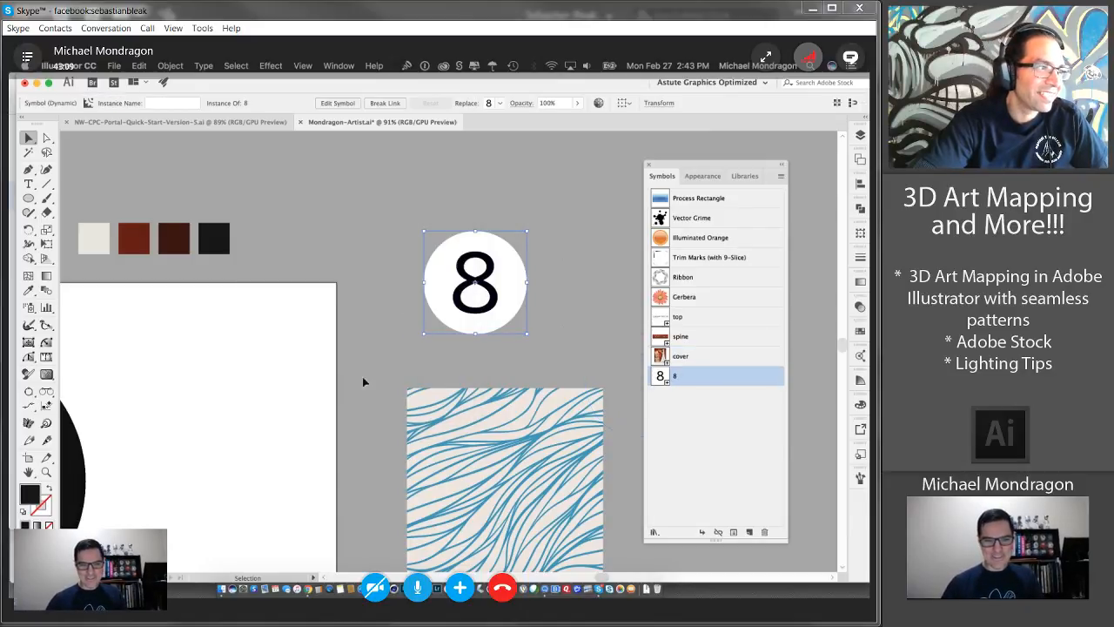
left_click(257, 367)
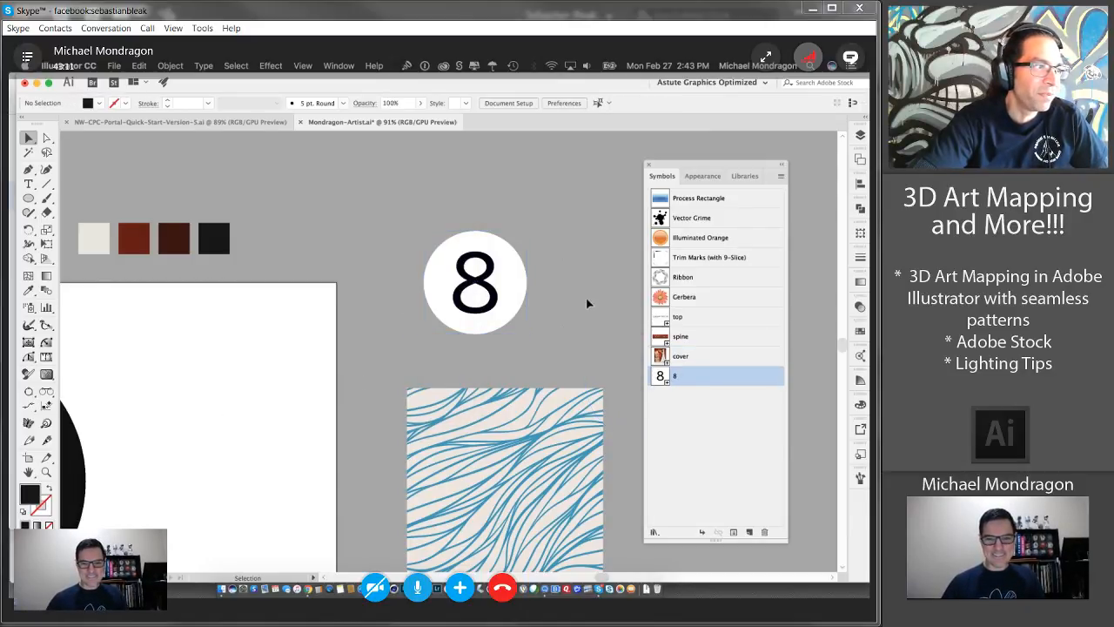
- Delete the 8 artwork from the pasteboard beside the artboard
left_click(453, 305)
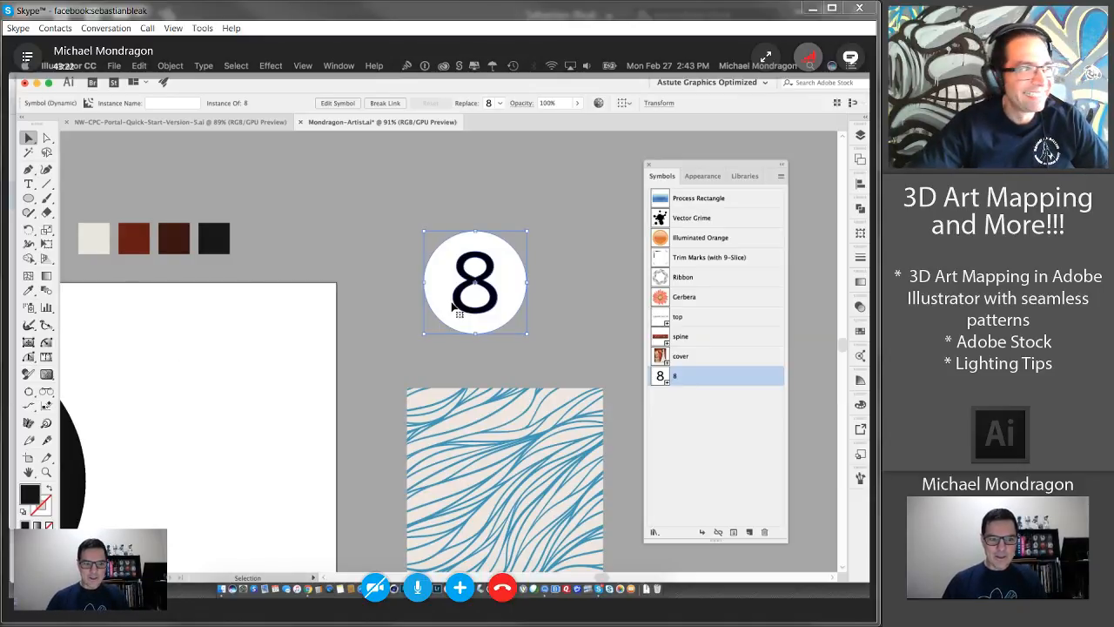
left_click(554, 251)
left_click(478, 280)
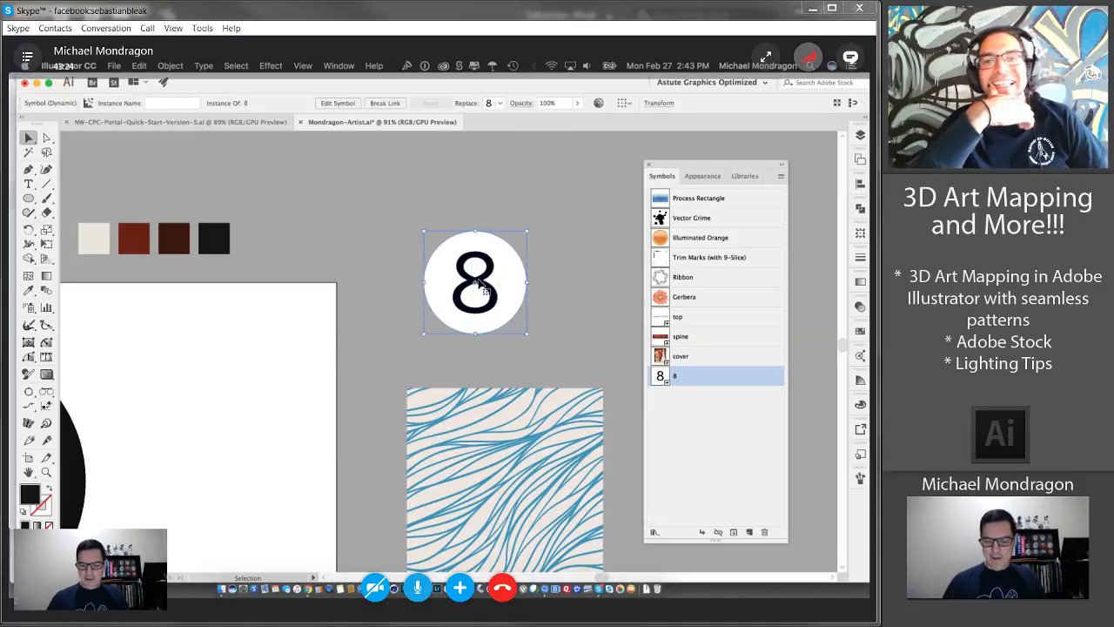
key("Delete")
- Reopen the black ball's 3D Revolve settings with the preview on
scroll(182, 416, "left", 10)
scroll(182, 415, "down", 3)
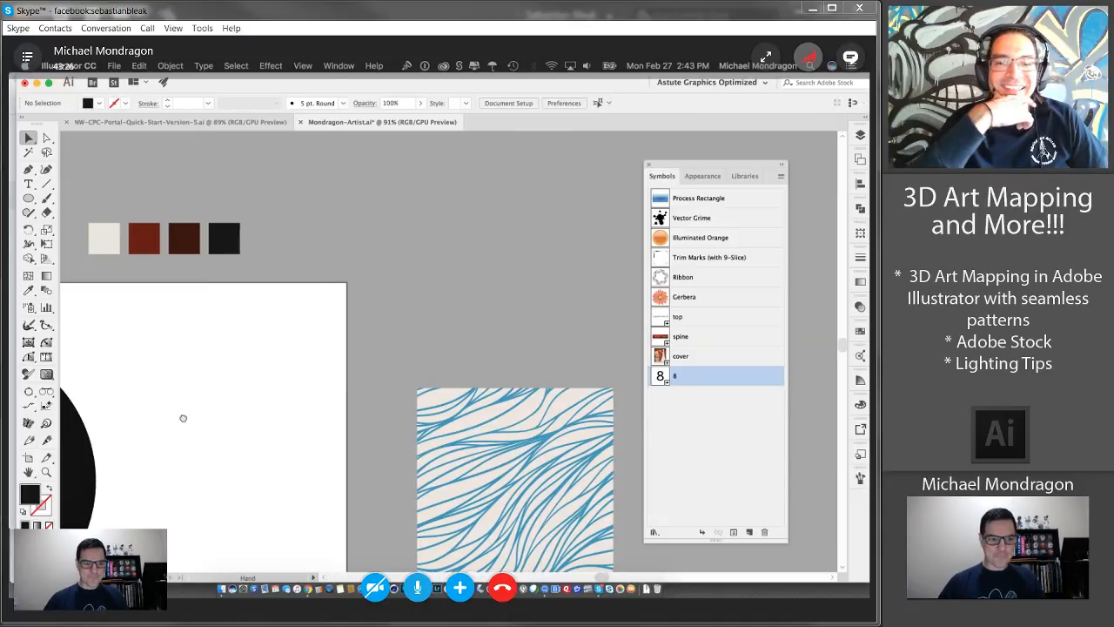
left_click(282, 335)
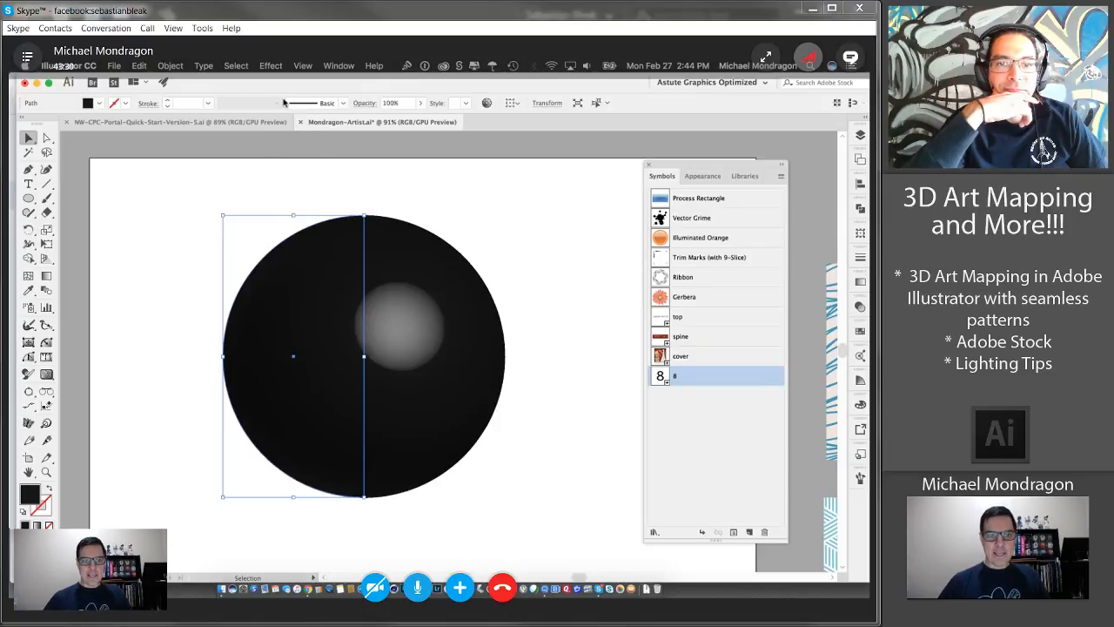
left_click(703, 176)
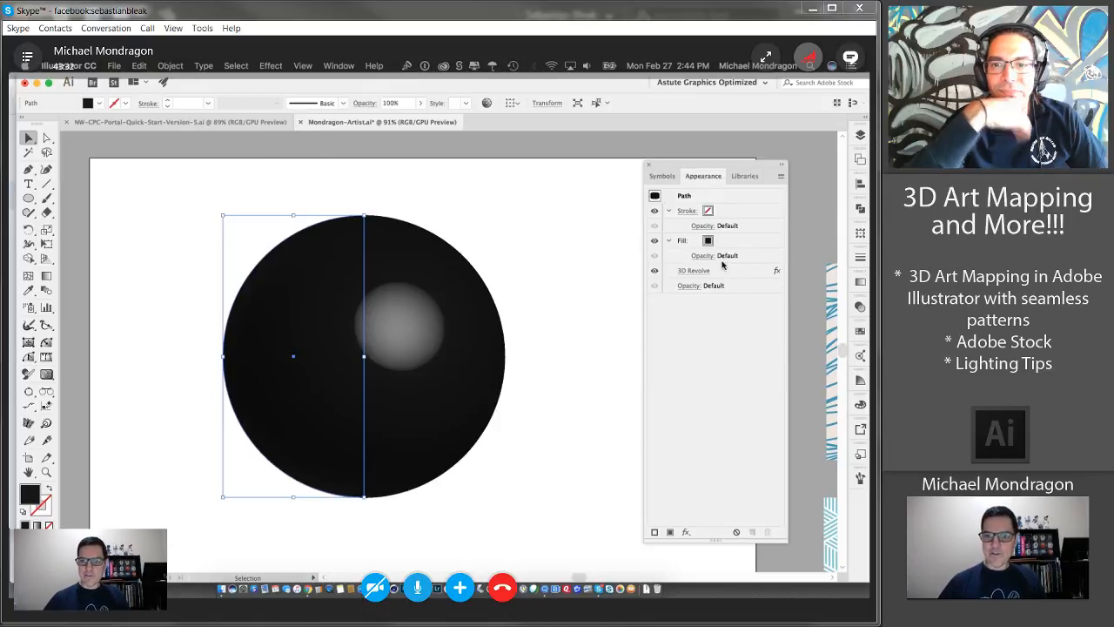
left_click(694, 271)
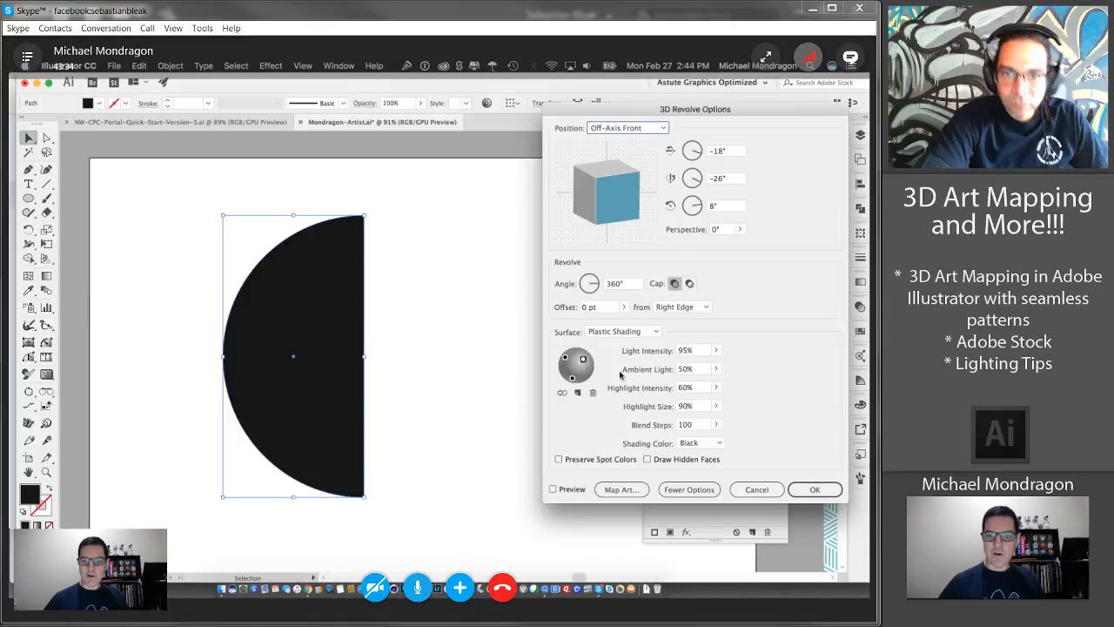
left_click(563, 491)
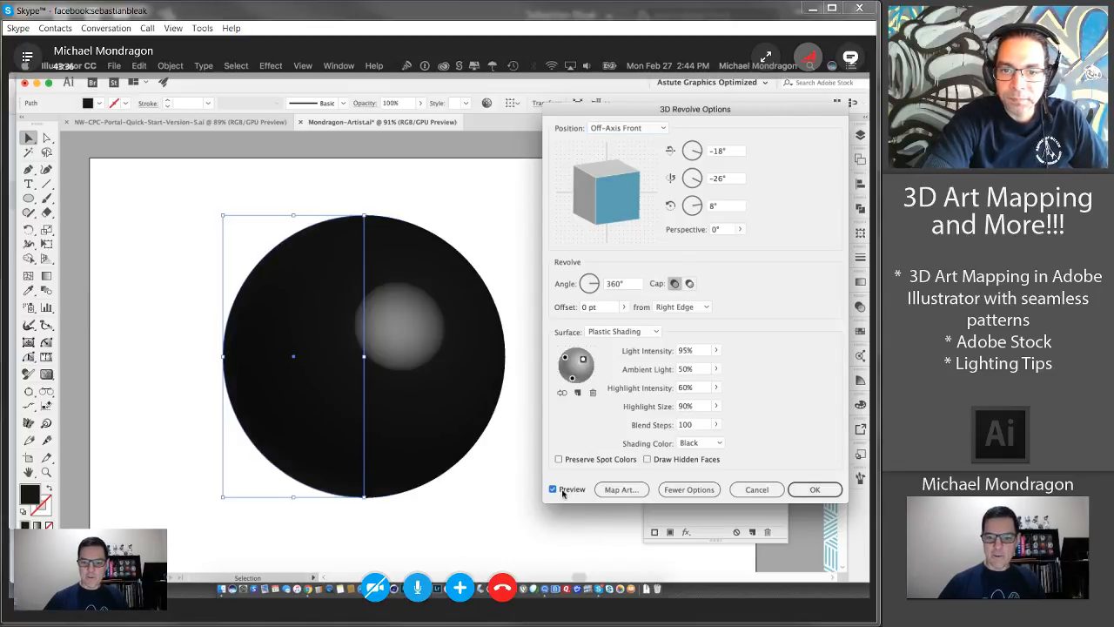
- Map the 8 symbol onto the ball's surface, slightly enlarged over the highlight area, and apply the revolve
left_click(629, 489)
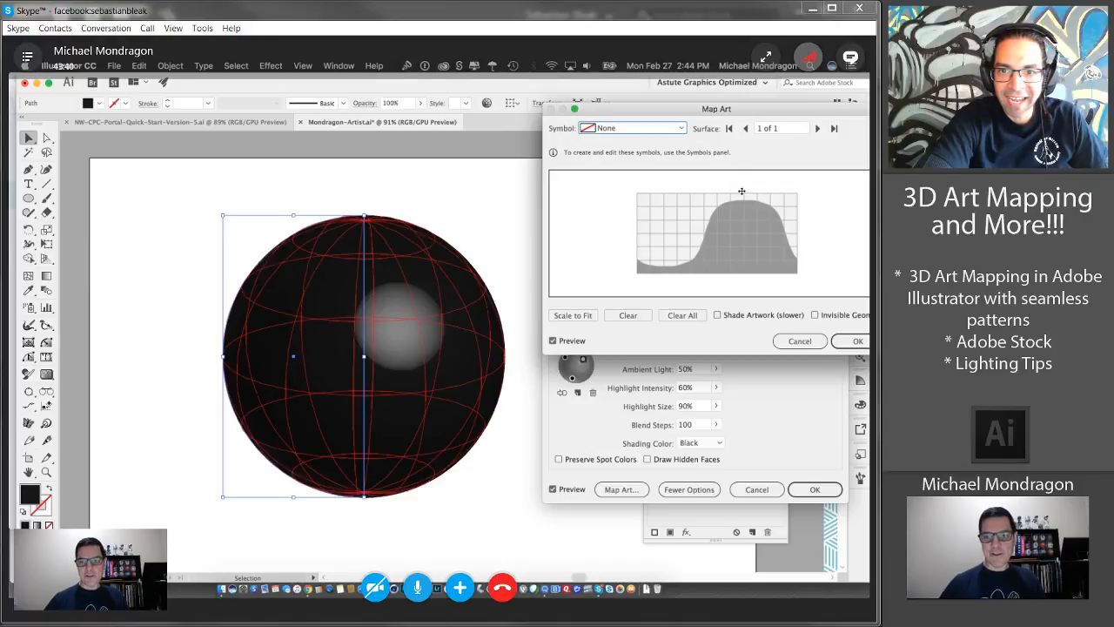
left_click(655, 128)
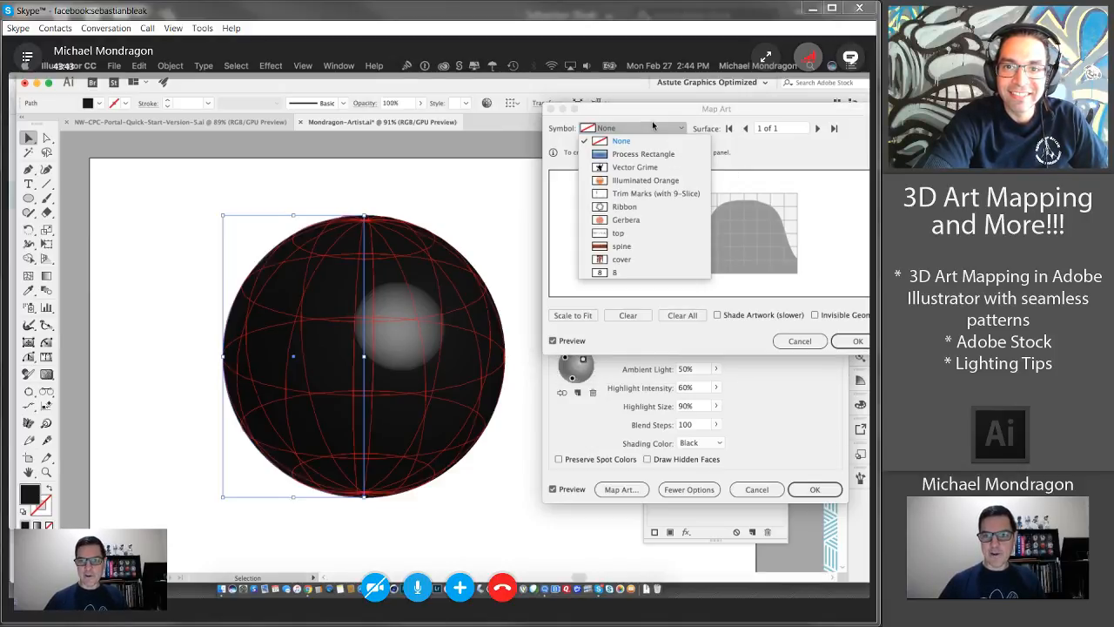
left_click(643, 273)
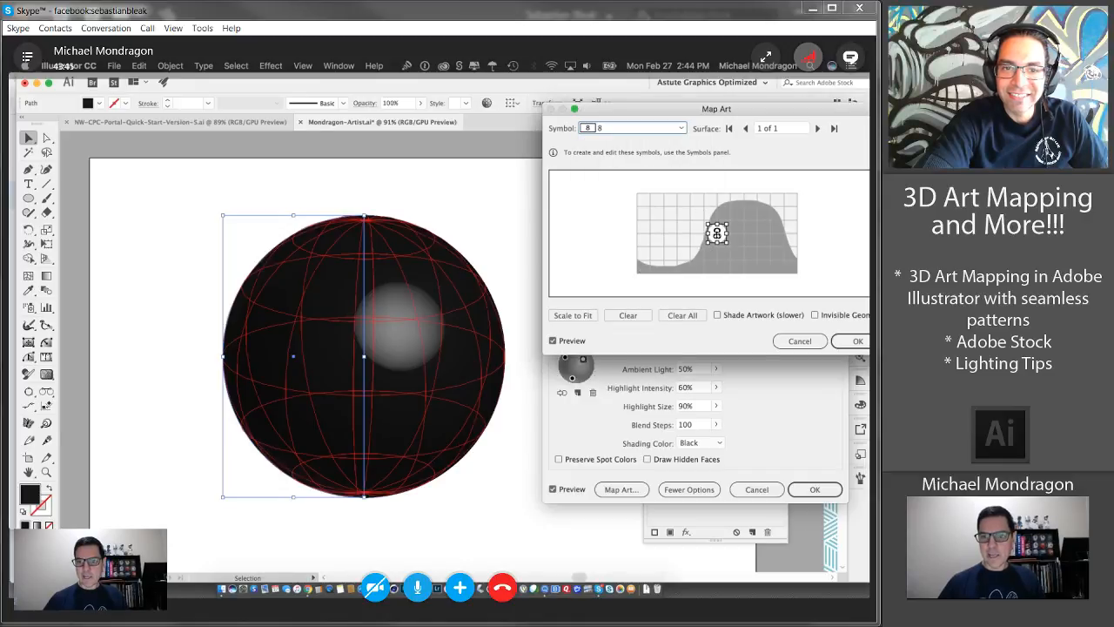
left_click_drag(717, 233, 662, 212)
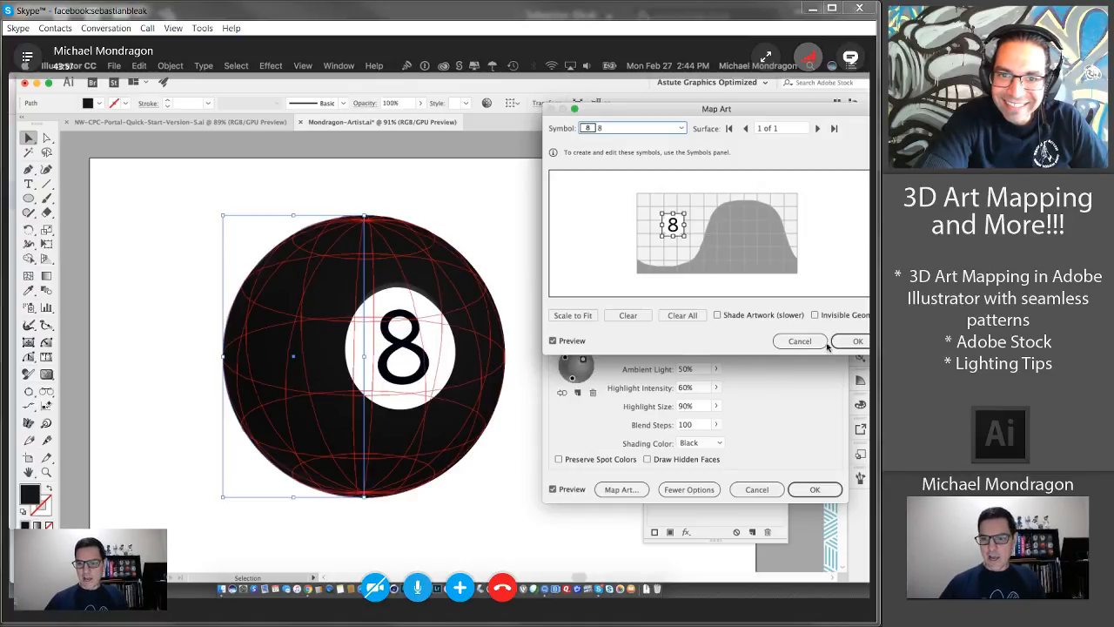
left_click(858, 342)
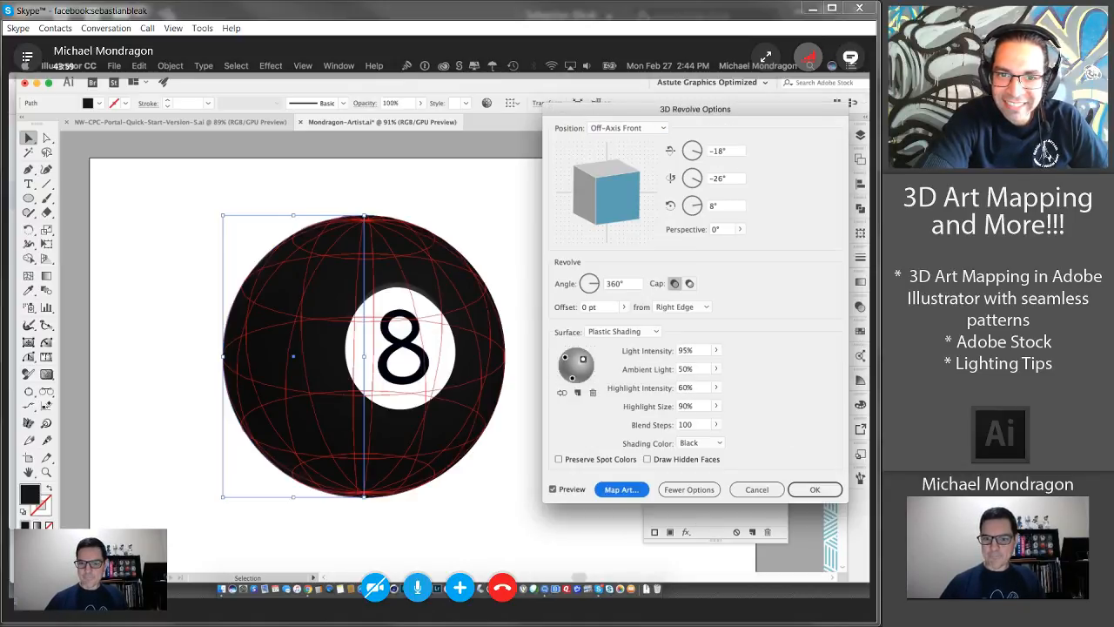
left_click(814, 489)
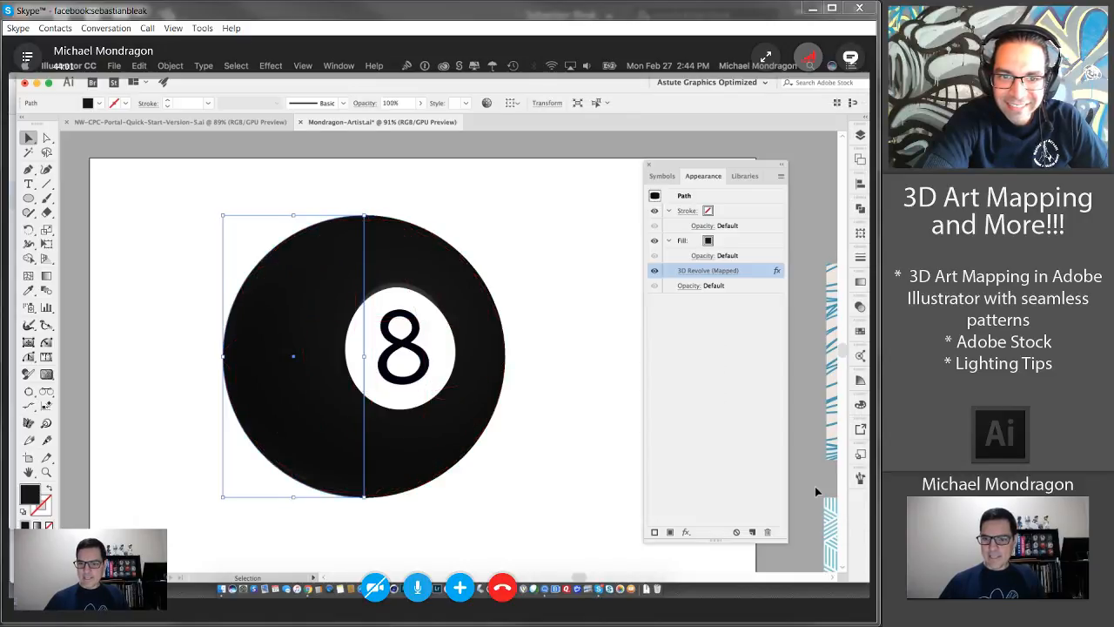
- Delete the finished 8-ball from the artboard
left_click(554, 450)
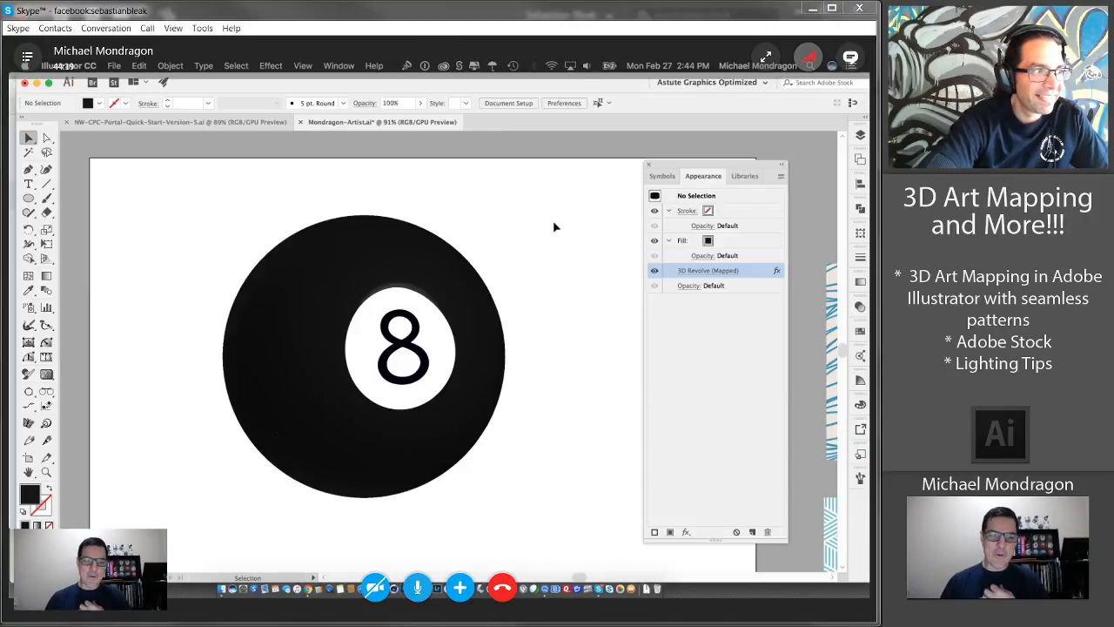
left_click_drag(557, 198, 212, 526)
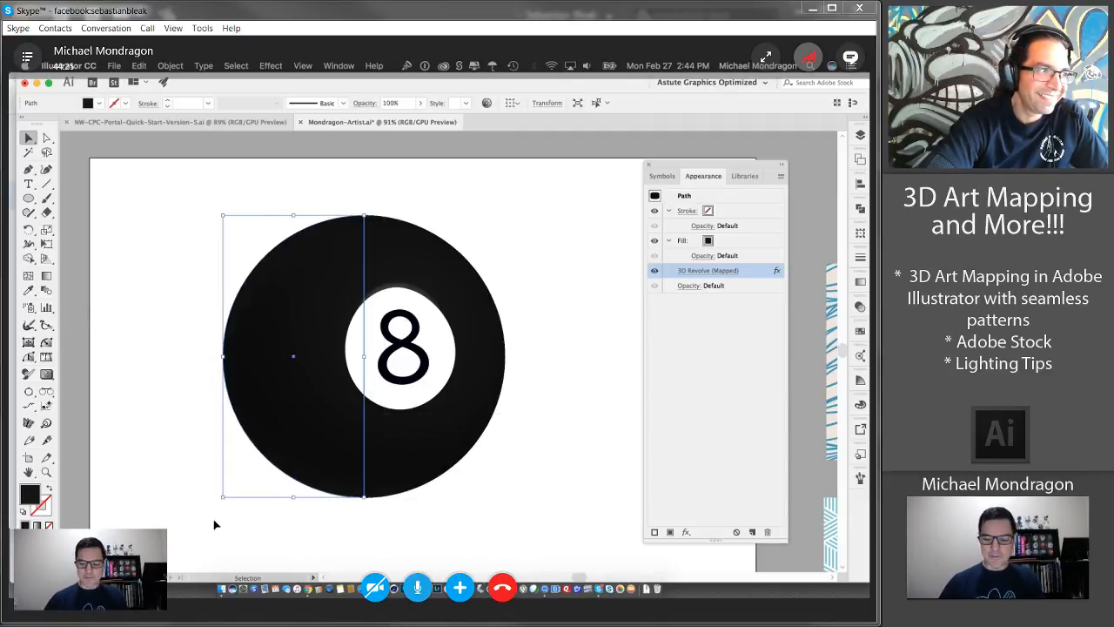
key("Delete")
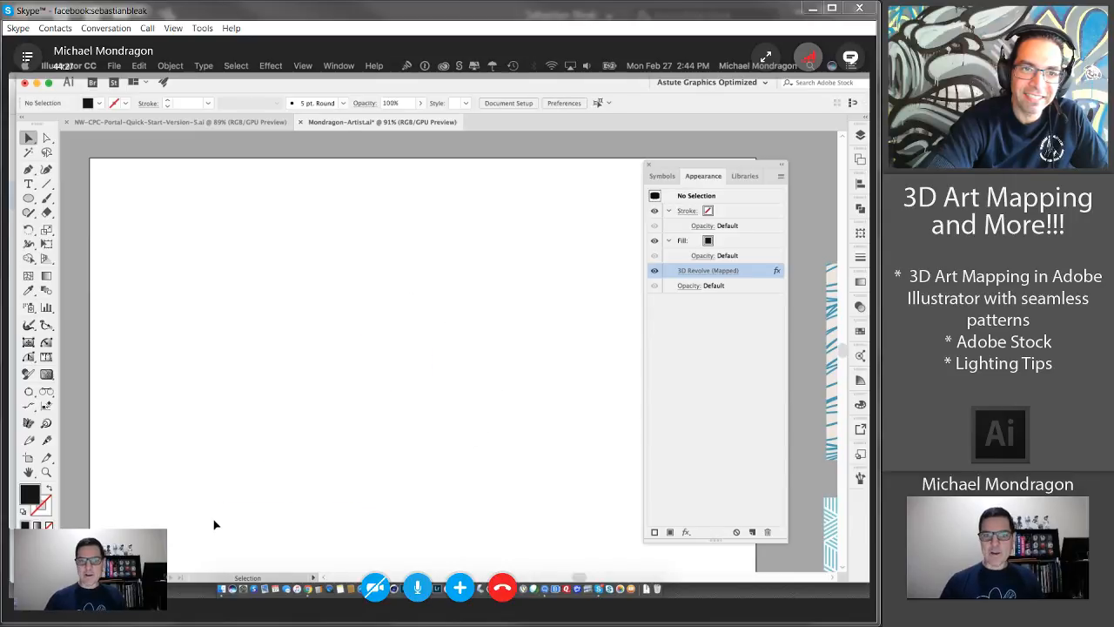
- Switch to the Adobe Stock website in Chrome and search for "seamless pattern"
left_click(305, 591)
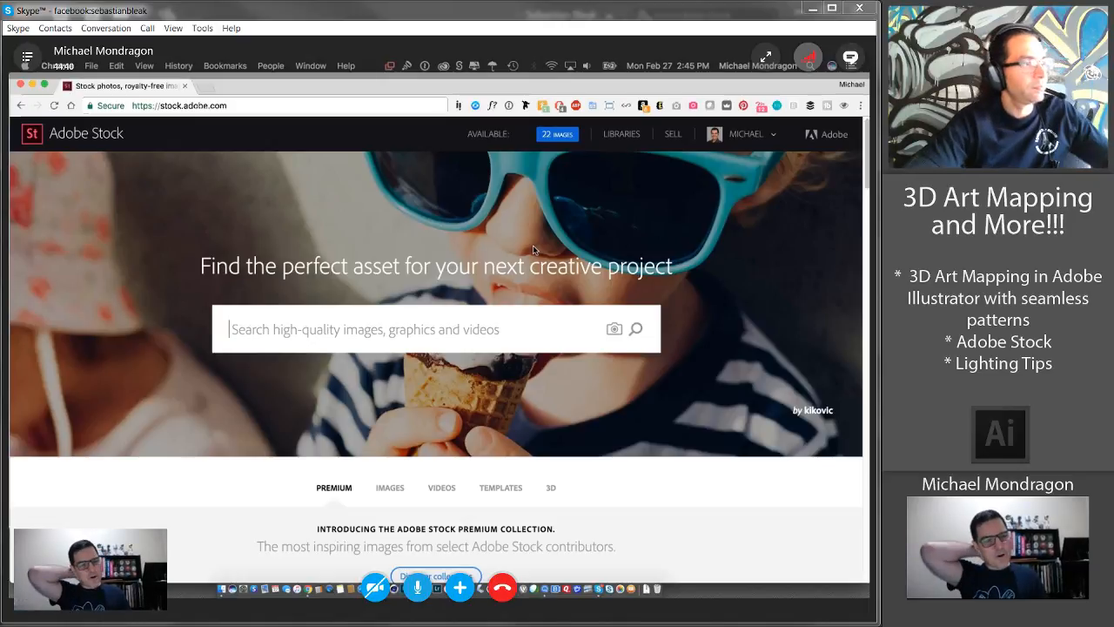
type("se")
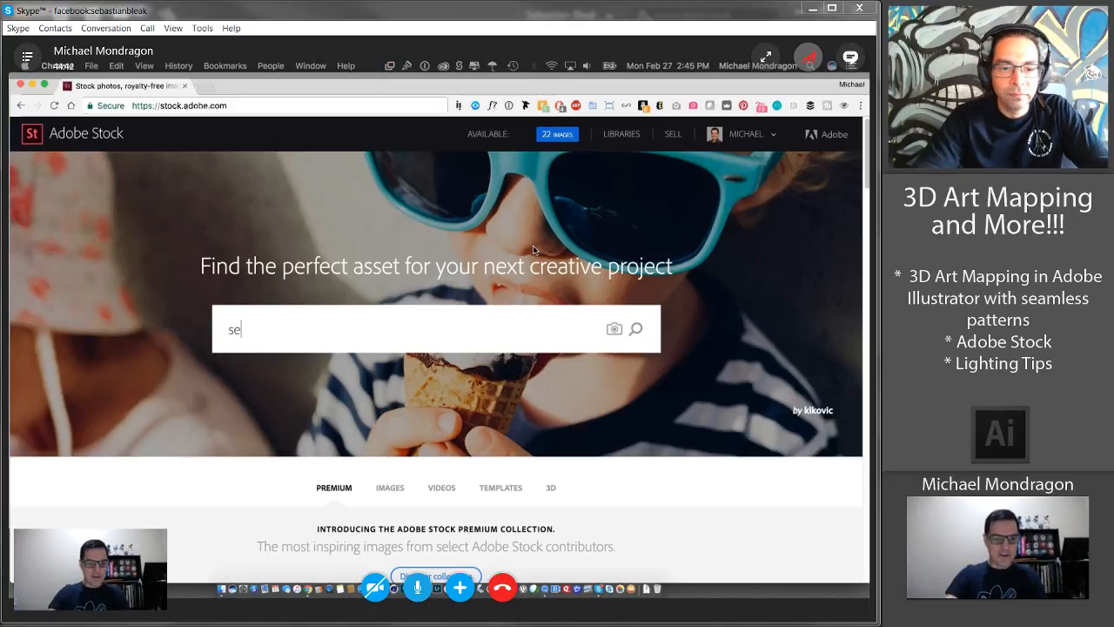
type("am")
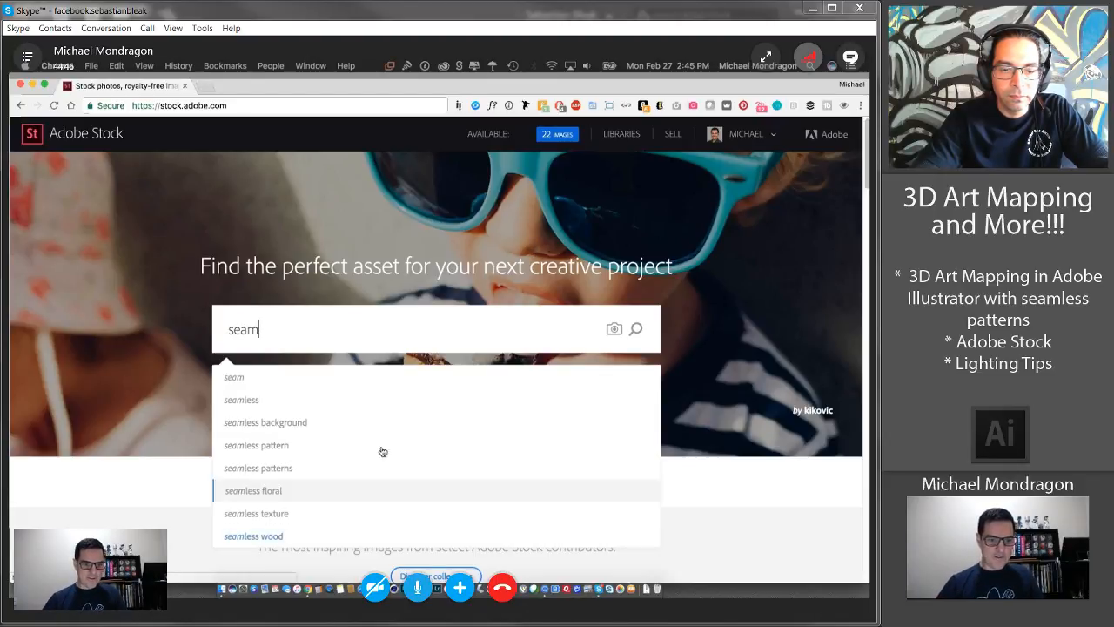
left_click(301, 451)
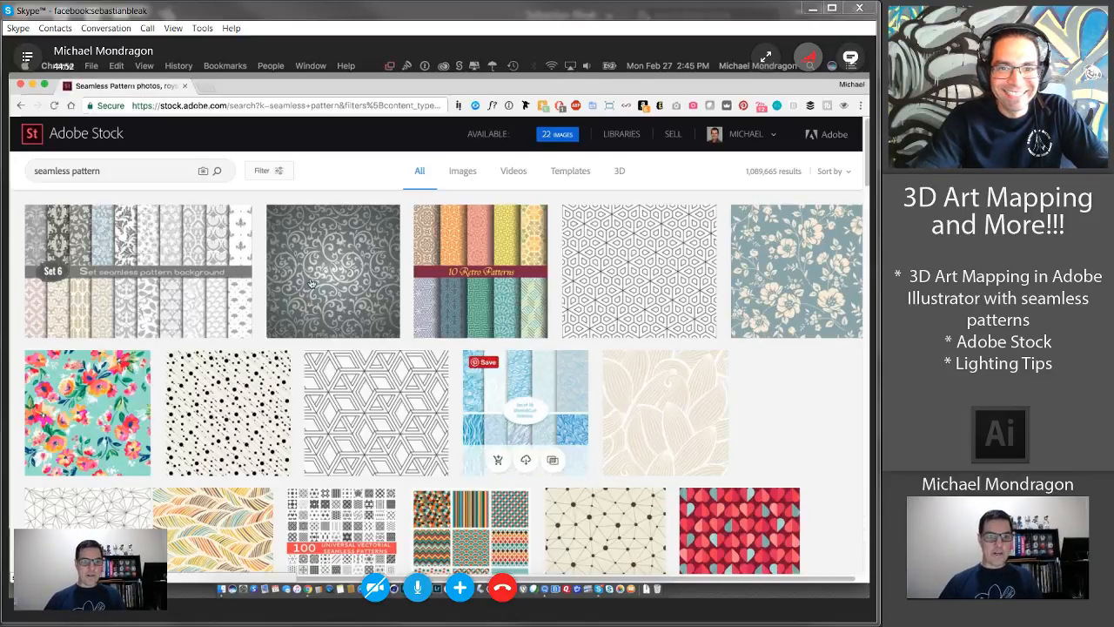
- Filter the seamless pattern results to the Vectors sub-category
left_click(285, 172)
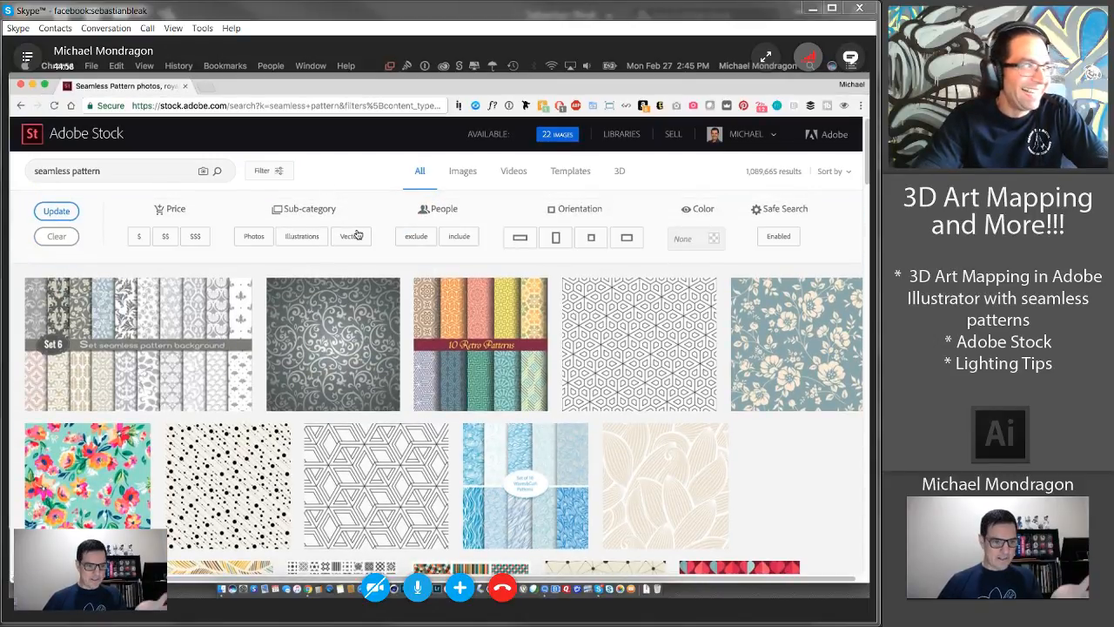
left_click(351, 236)
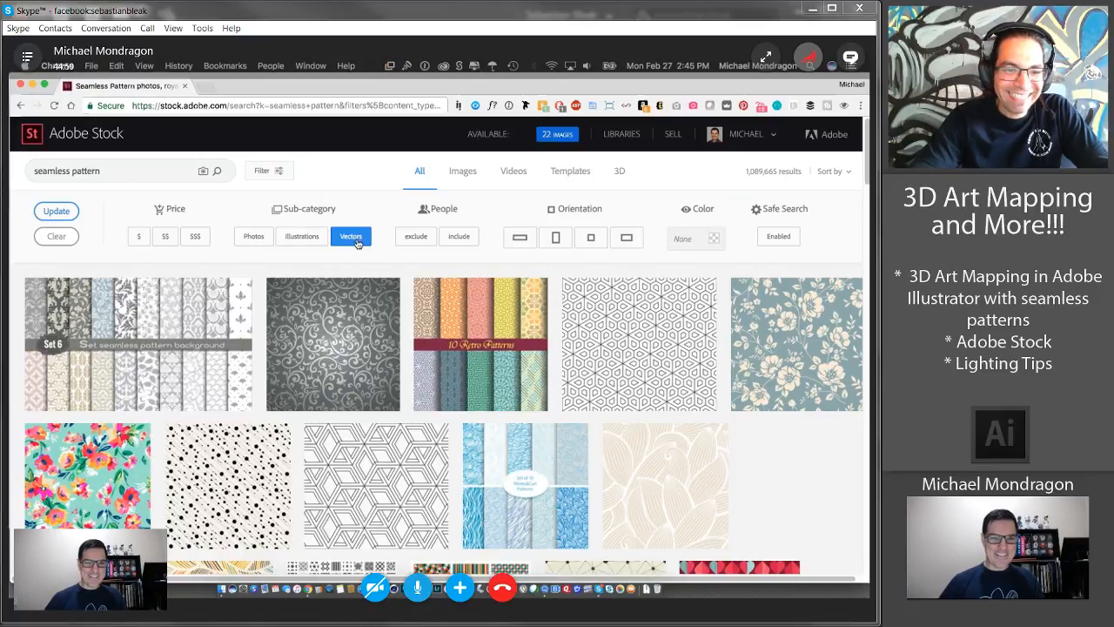
left_click(56, 211)
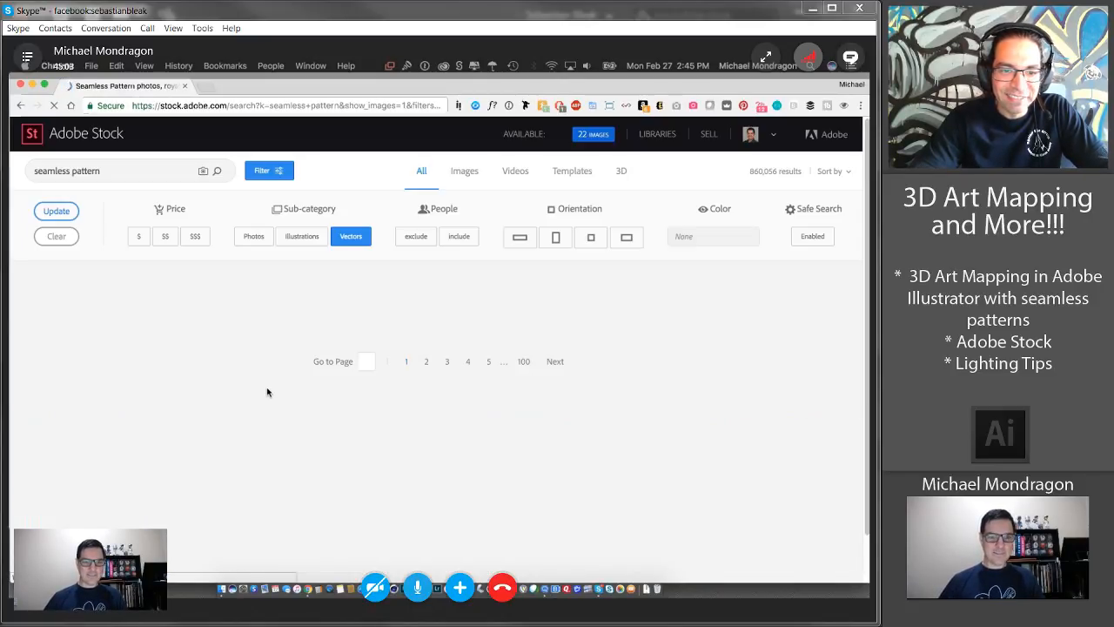
- Browse the vector seamless pattern results for artwork suitable for mapping
scroll(735, 422, "down", 2)
scroll(735, 422, "down", 6)
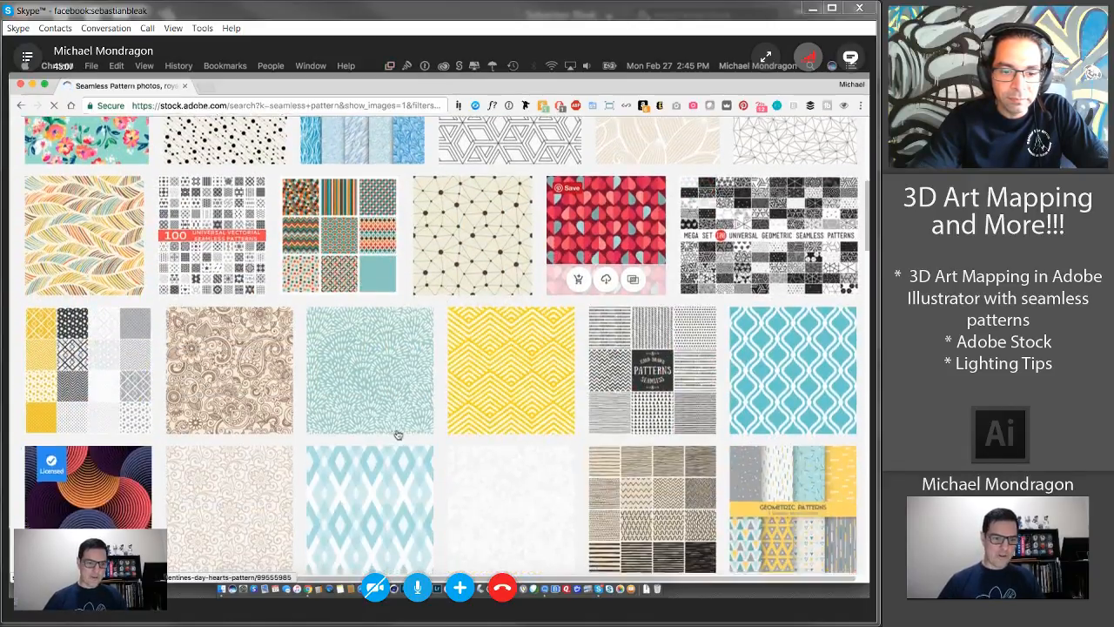
scroll(398, 435, "down", 5)
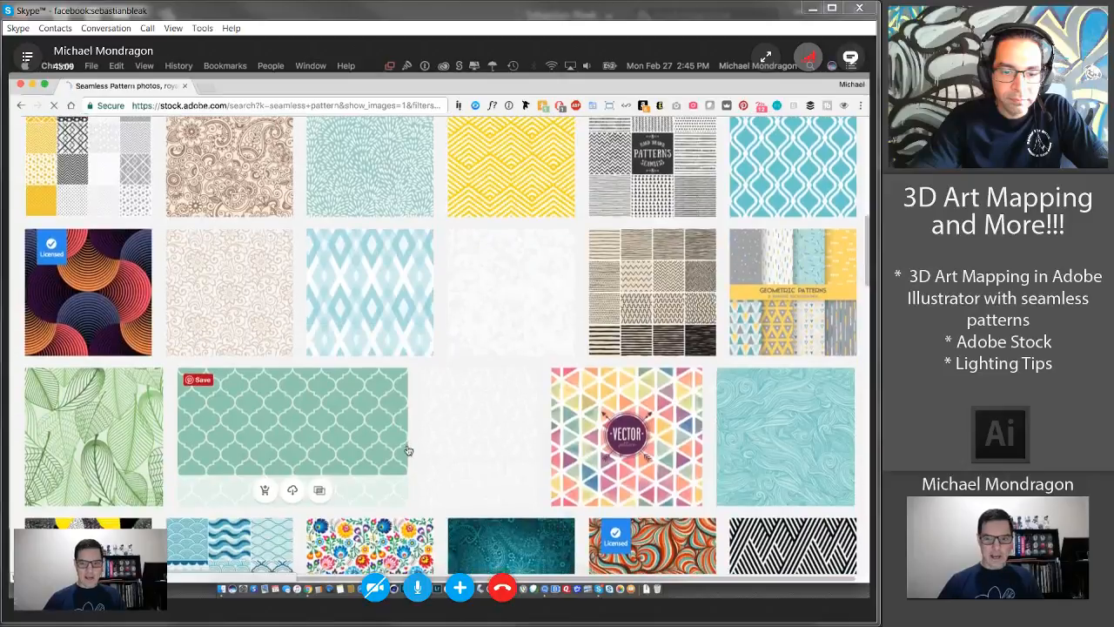
scroll(409, 449, "down", 5)
scroll(567, 442, "down", 6)
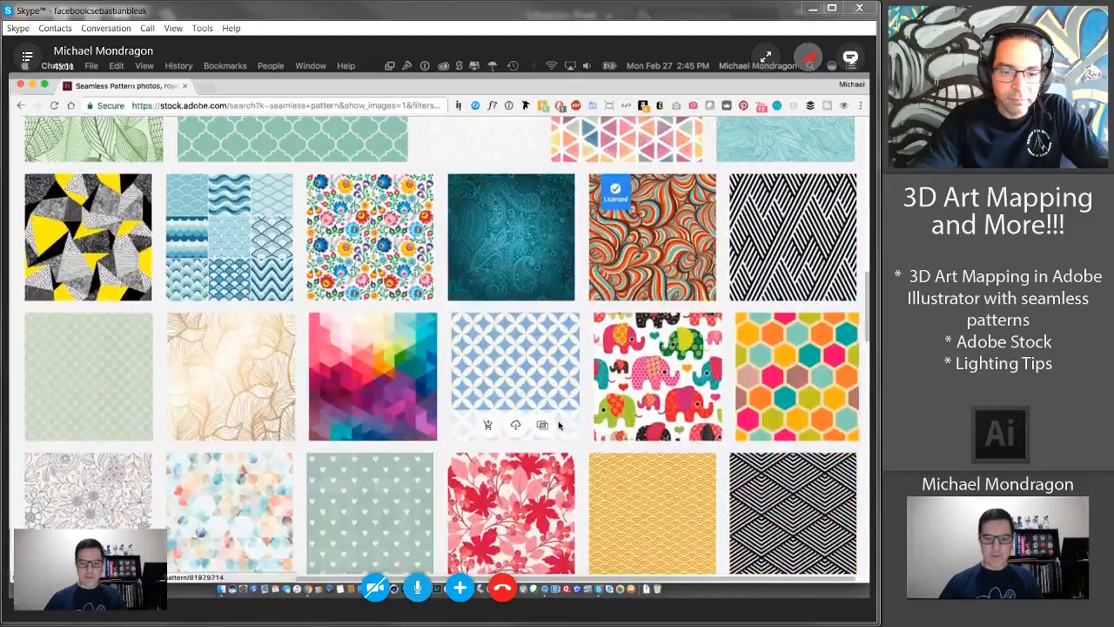
scroll(503, 342, "down", 5)
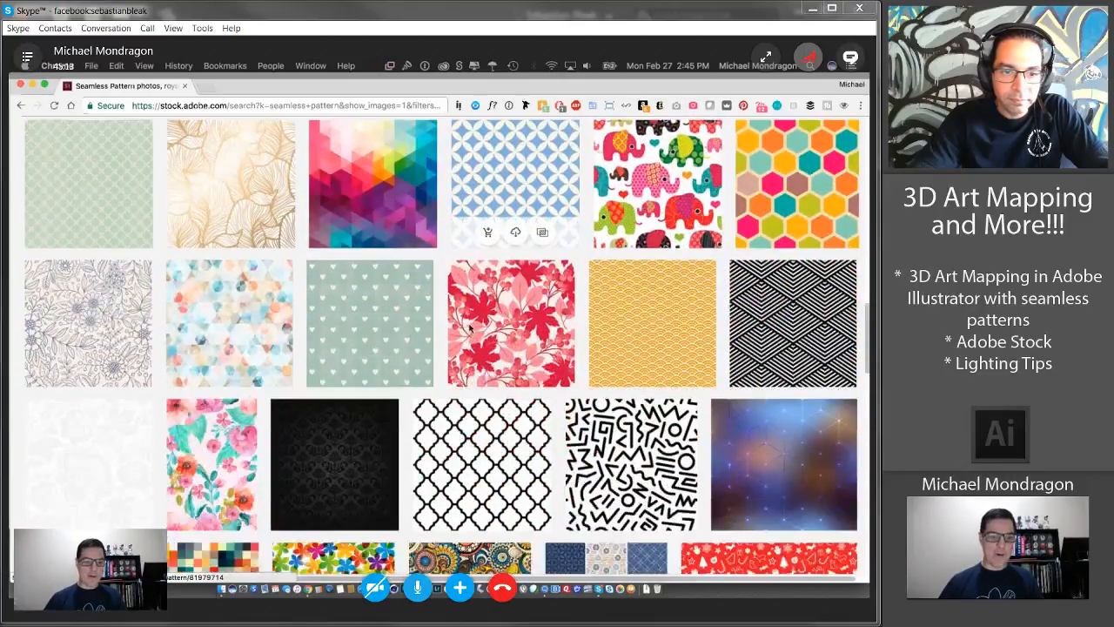
scroll(505, 311, "down", 3)
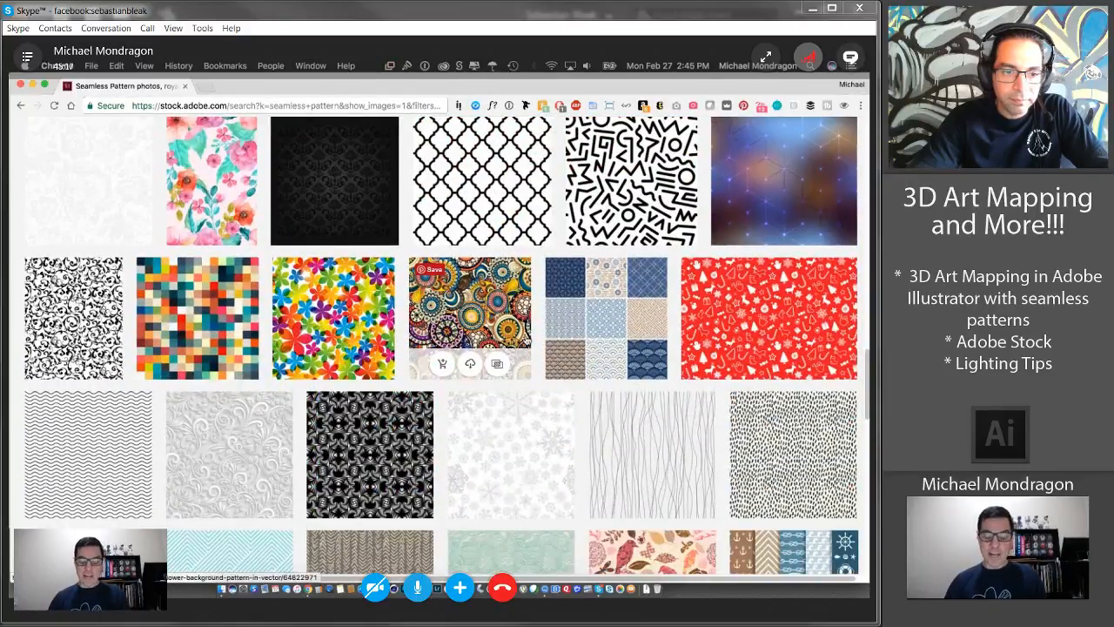
scroll(479, 349, "down", 2)
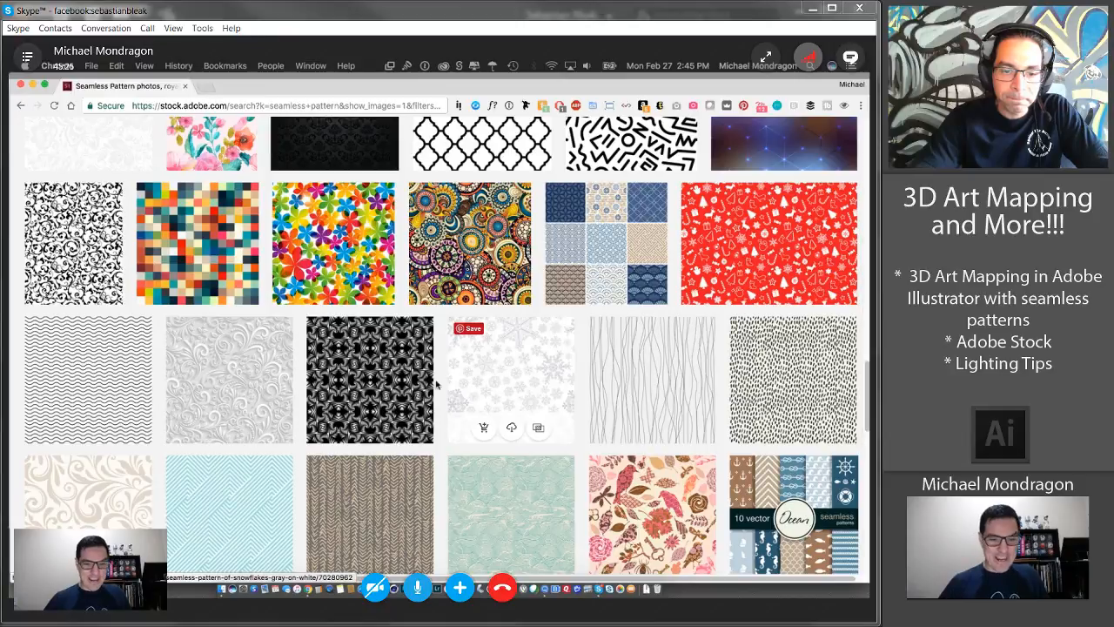
scroll(470, 376, "up", 3)
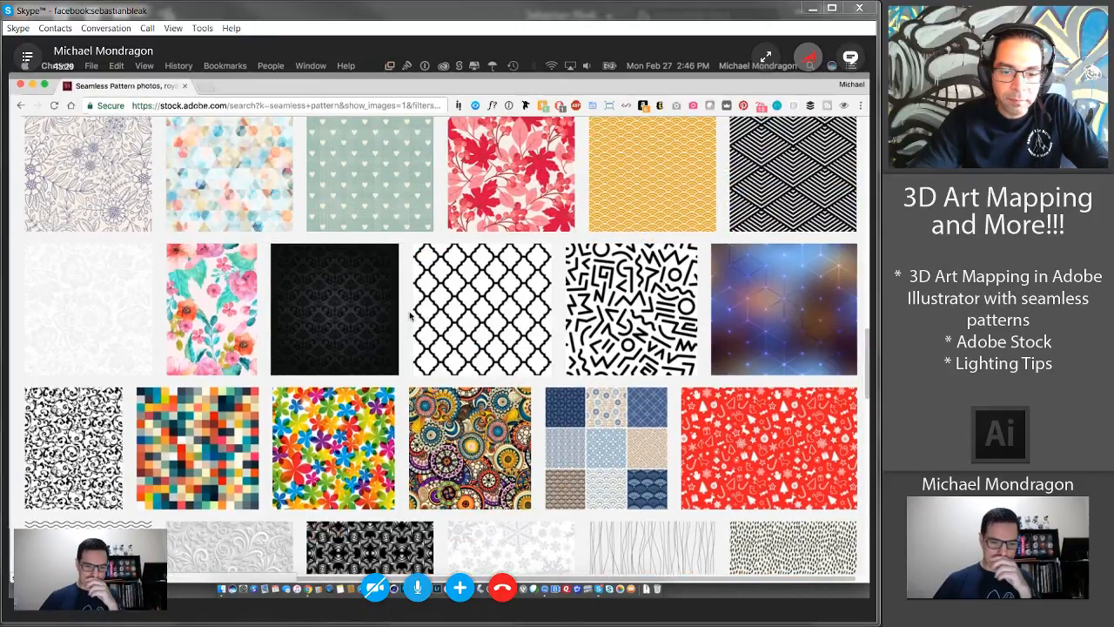
- Switch back to Illustrator and save the blue wavy-line pattern beside the artboard as a symbol named "Waves 1"
left_click(32, 85)
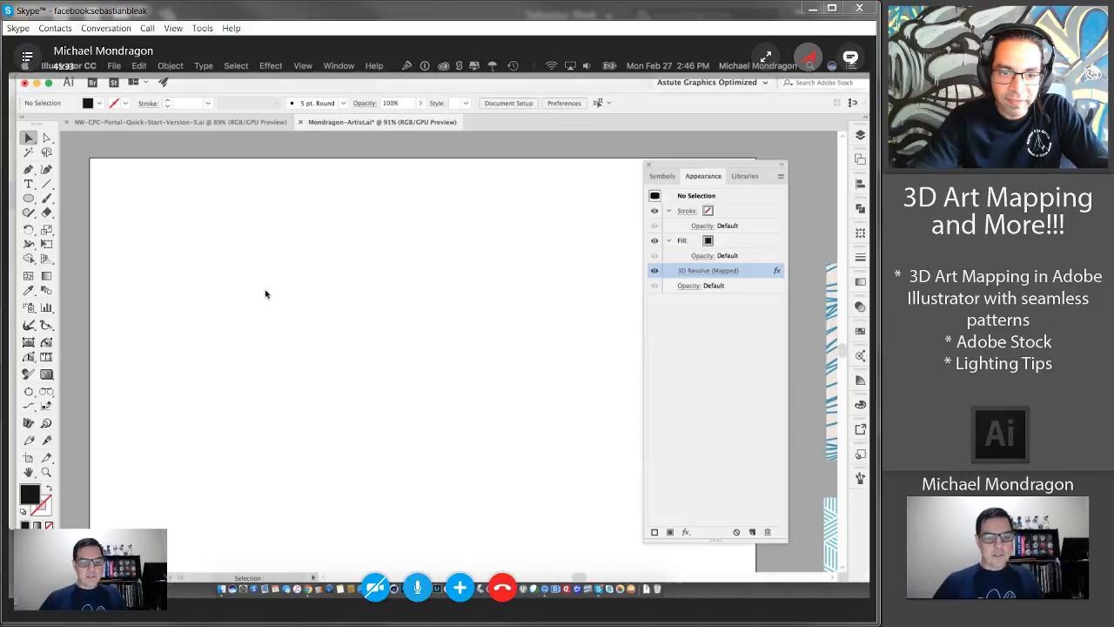
key("super+minus")
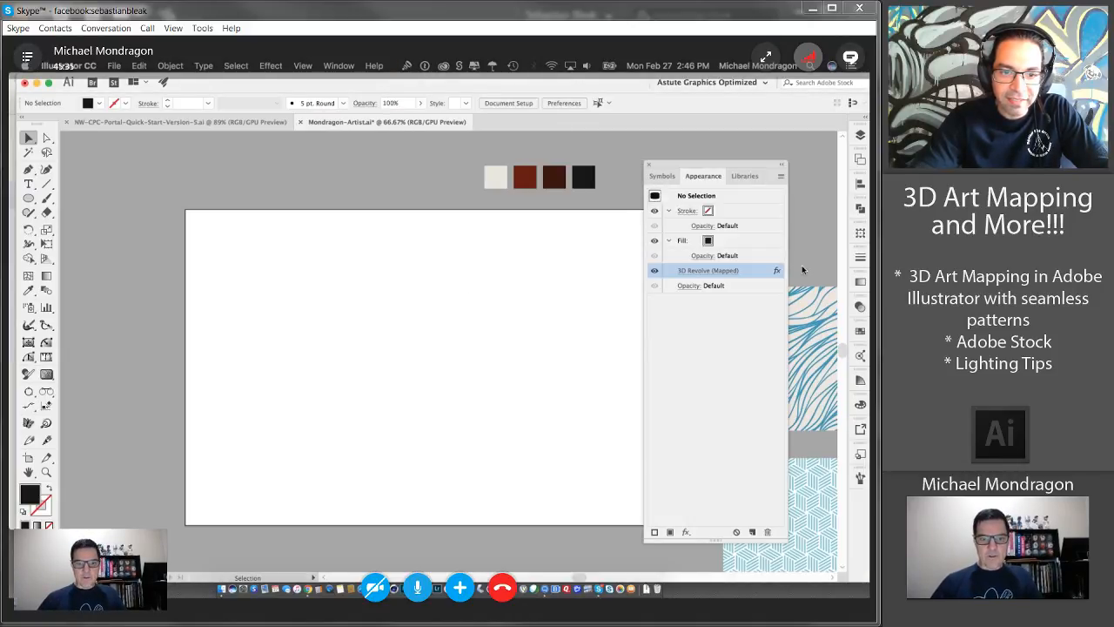
left_click_drag(521, 374, 253, 281)
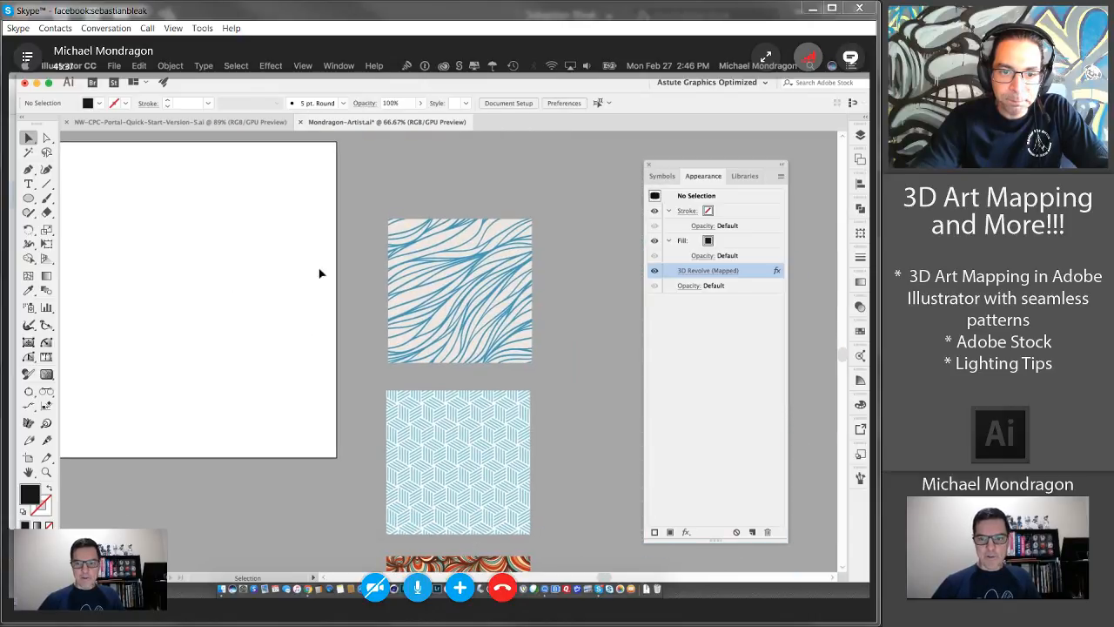
left_click(660, 176)
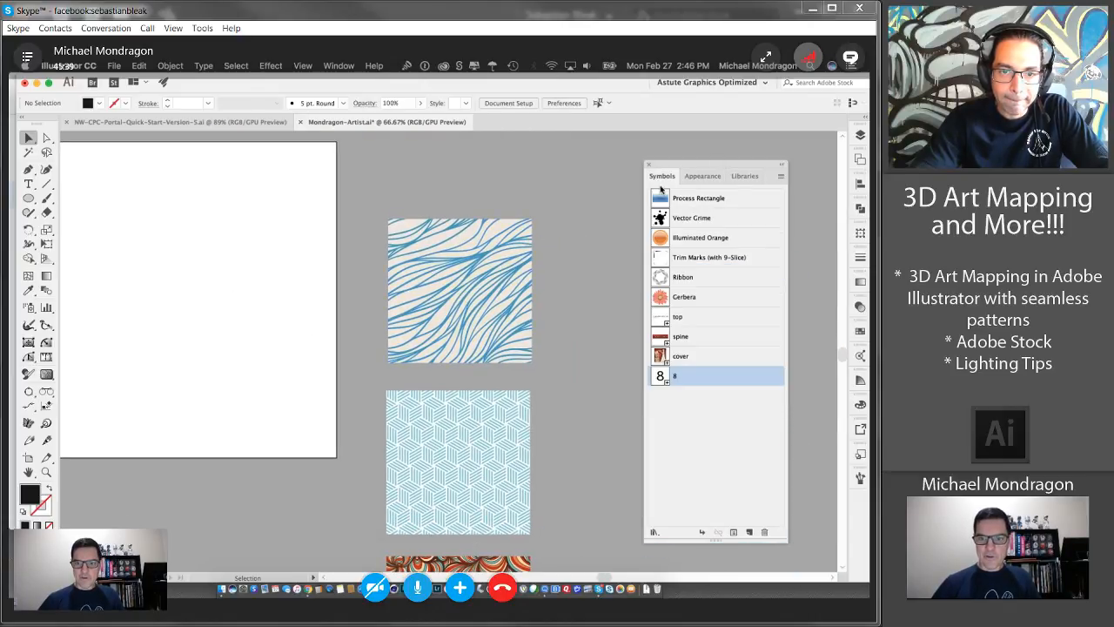
left_click_drag(611, 409, 717, 473)
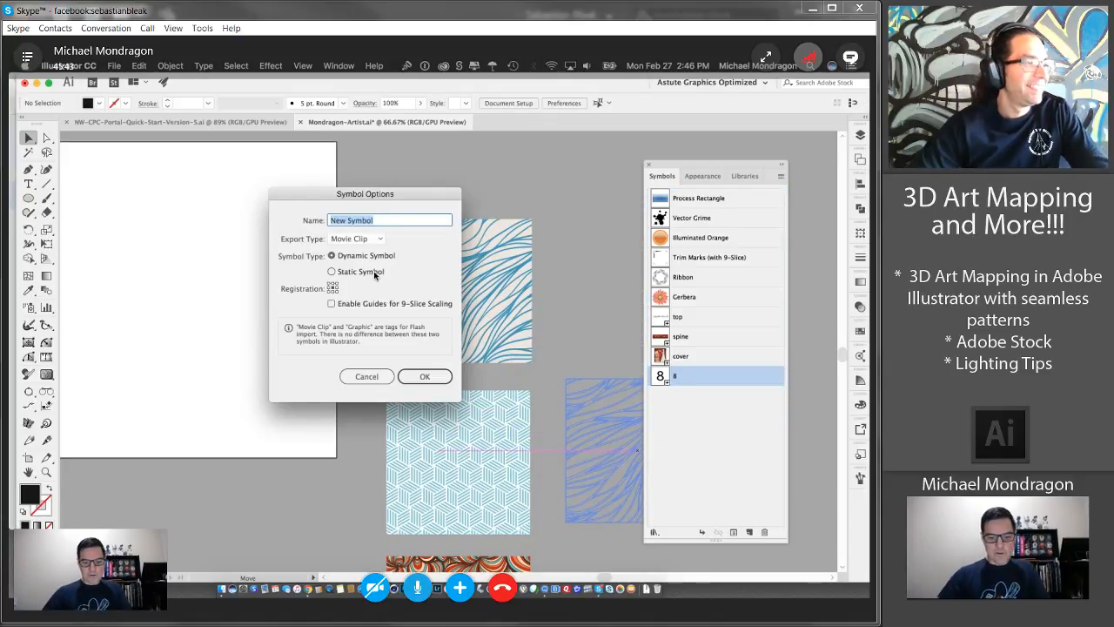
type("Waves 1")
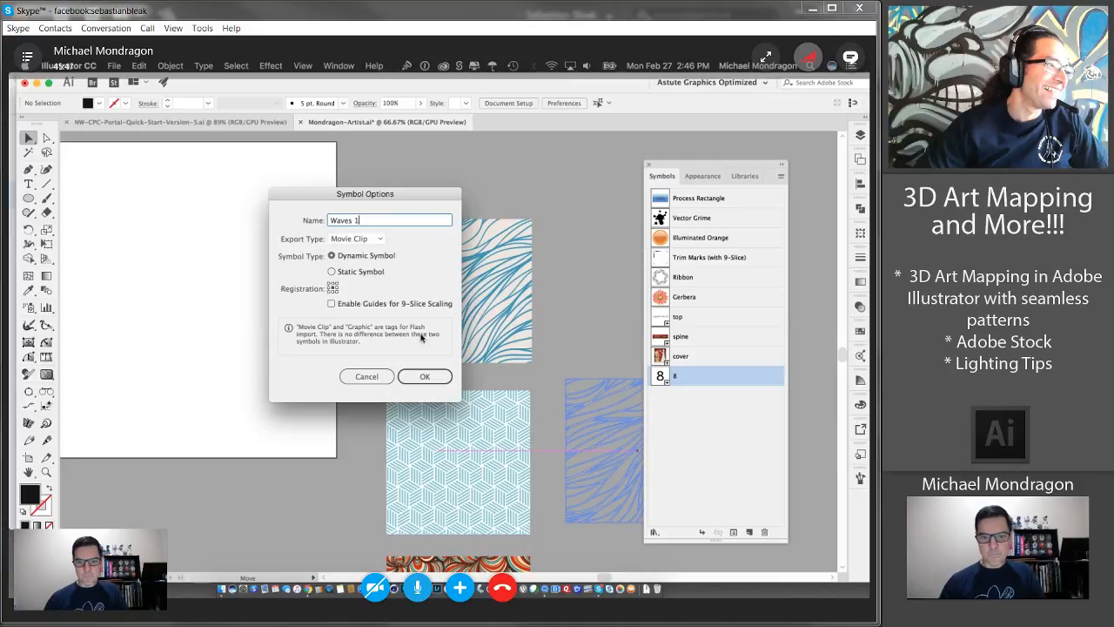
left_click(436, 376)
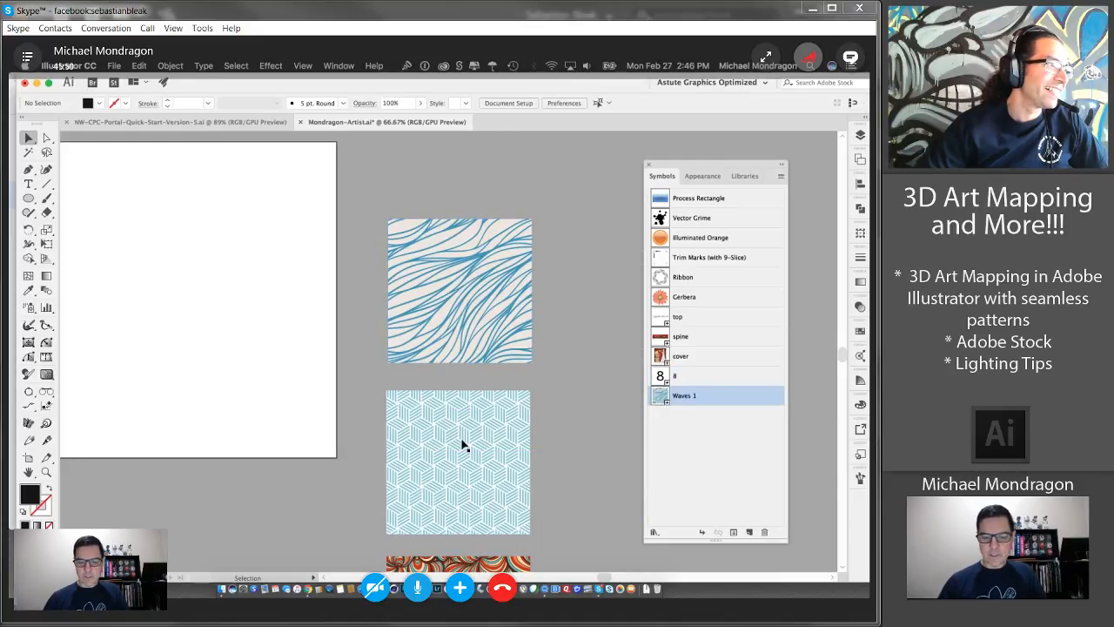
- Save the light blue geometric cube pattern as a dynamic symbol named "Square 1"
left_click_drag(462, 448, 671, 446)
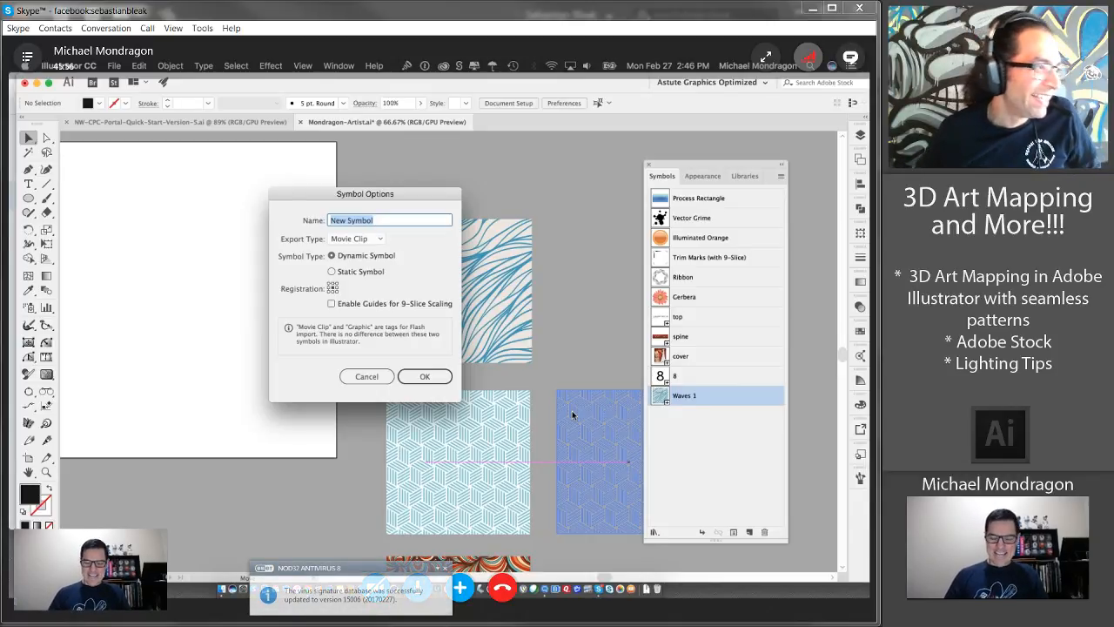
type("Sq")
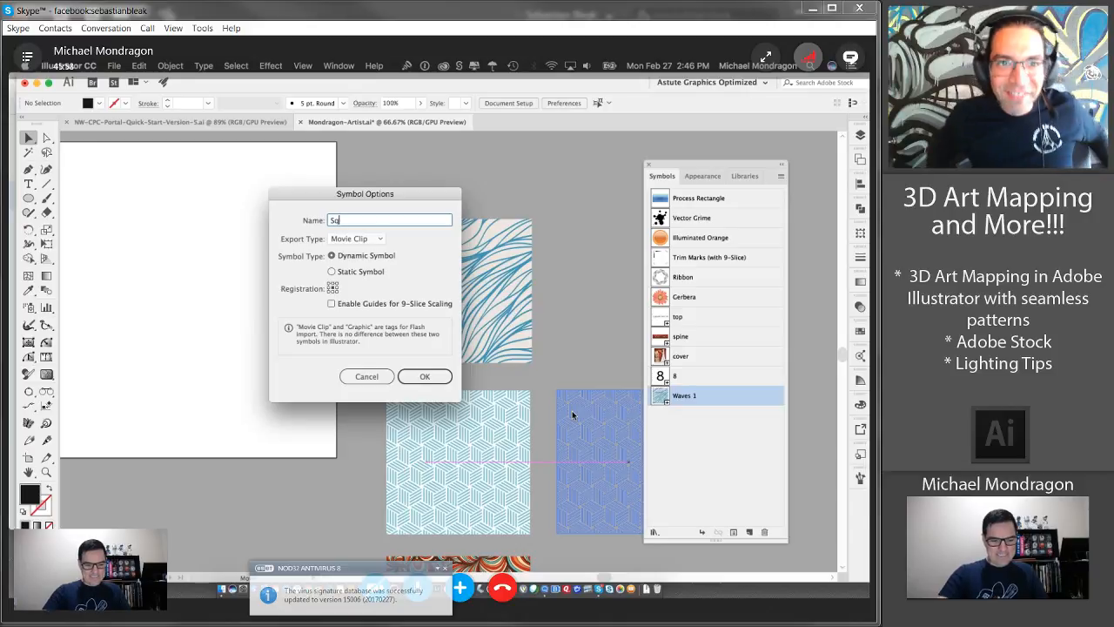
type("uare 1")
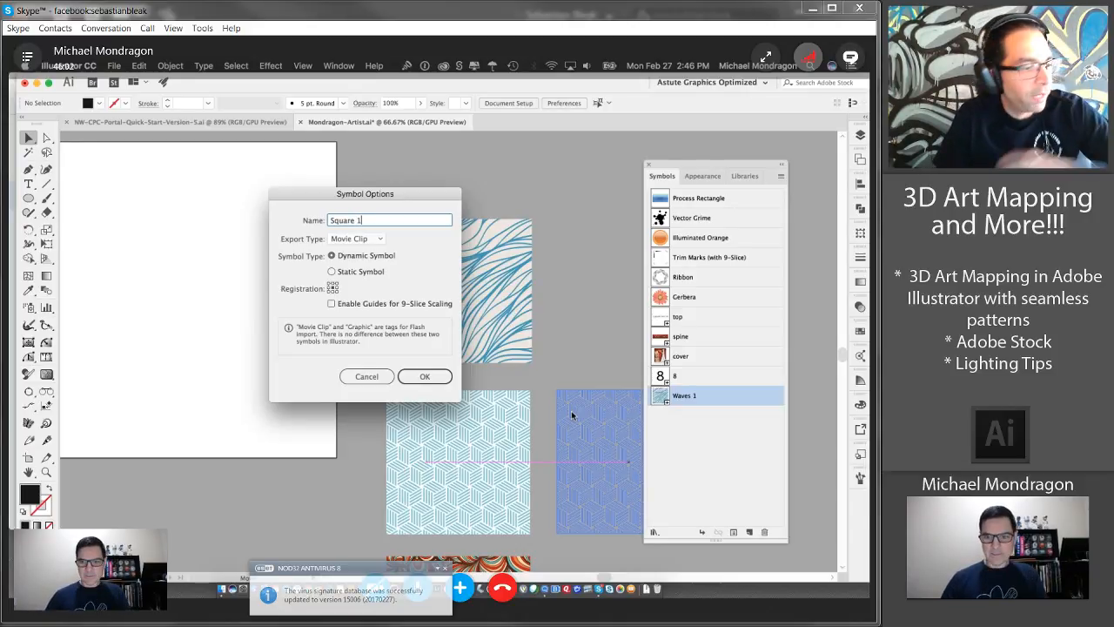
left_click(425, 377)
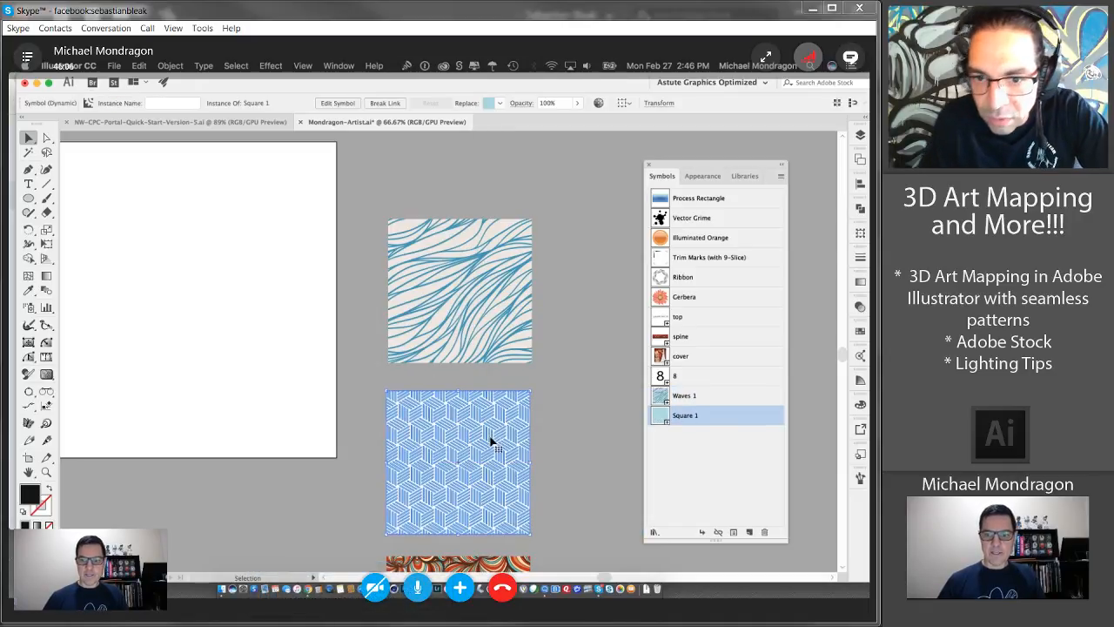
- Save the red and teal swirl pattern as a dynamic symbol named "Waves 2" and deselect it
scroll(579, 440, "down", 3)
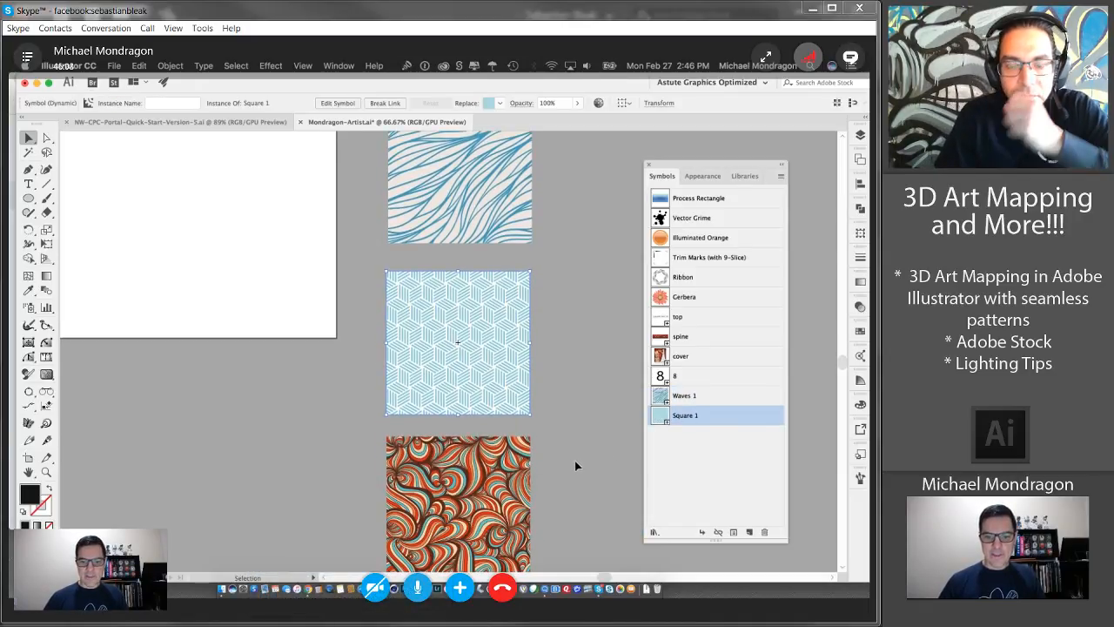
left_click(572, 455)
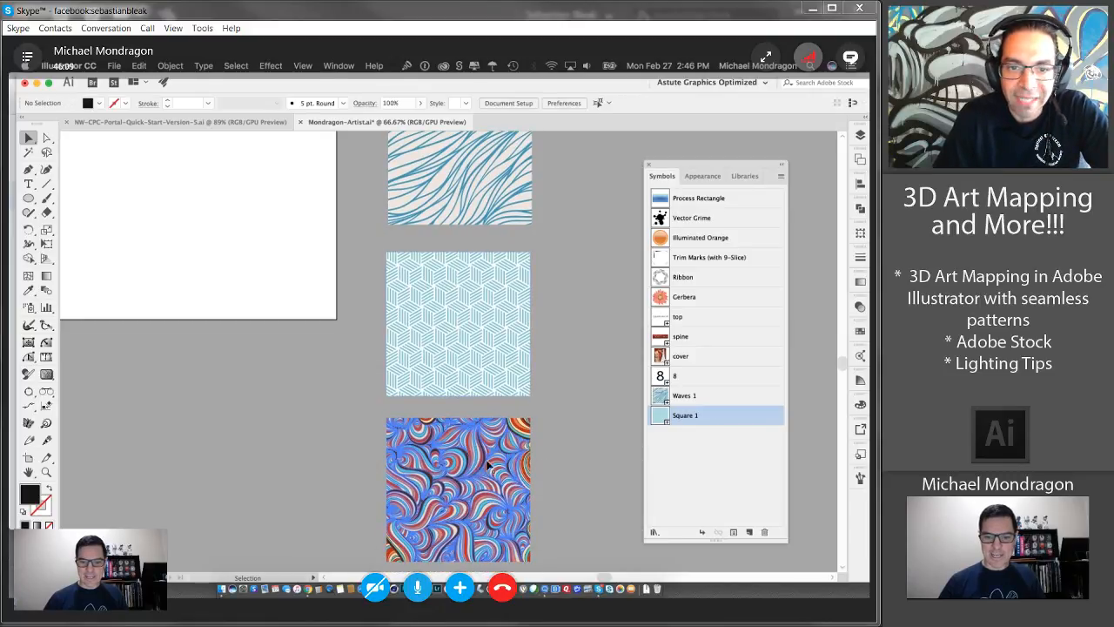
left_click_drag(487, 468, 679, 470)
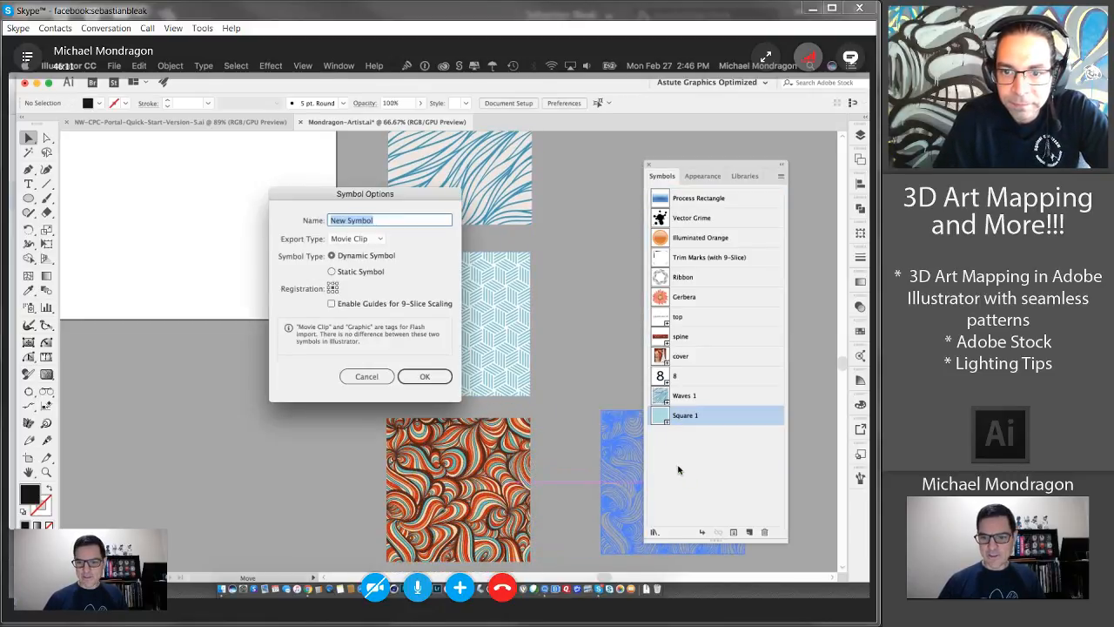
type("Waves 2")
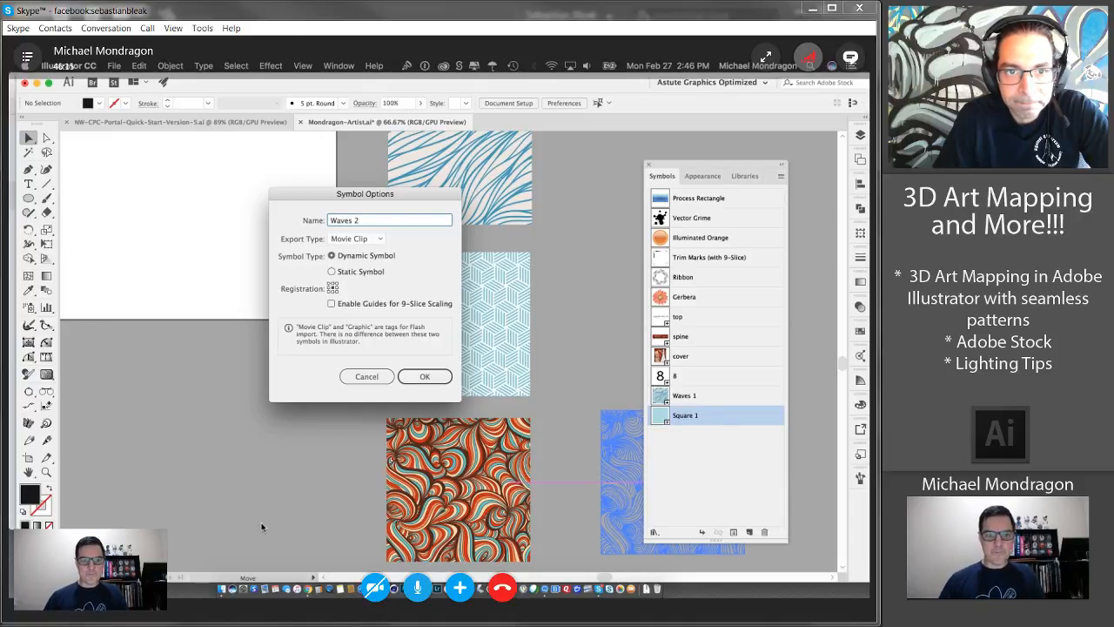
left_click(424, 377)
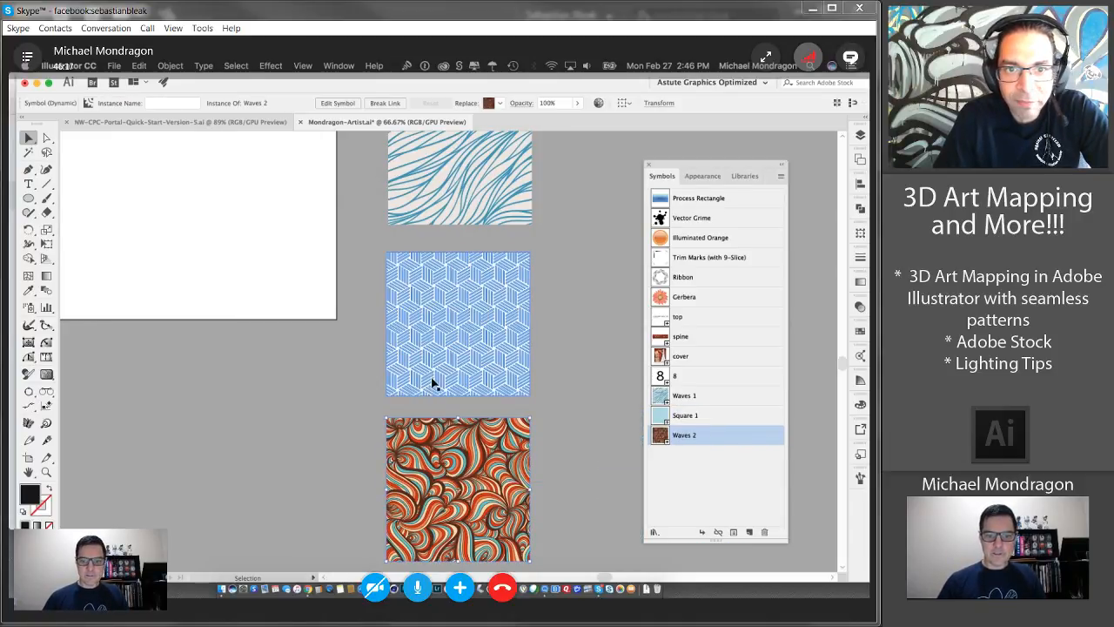
left_click(572, 435)
- Delete the three original pattern squares from the pasteboard beside the artboard
scroll(479, 391, "up", 5)
scroll(479, 392, "left", 2)
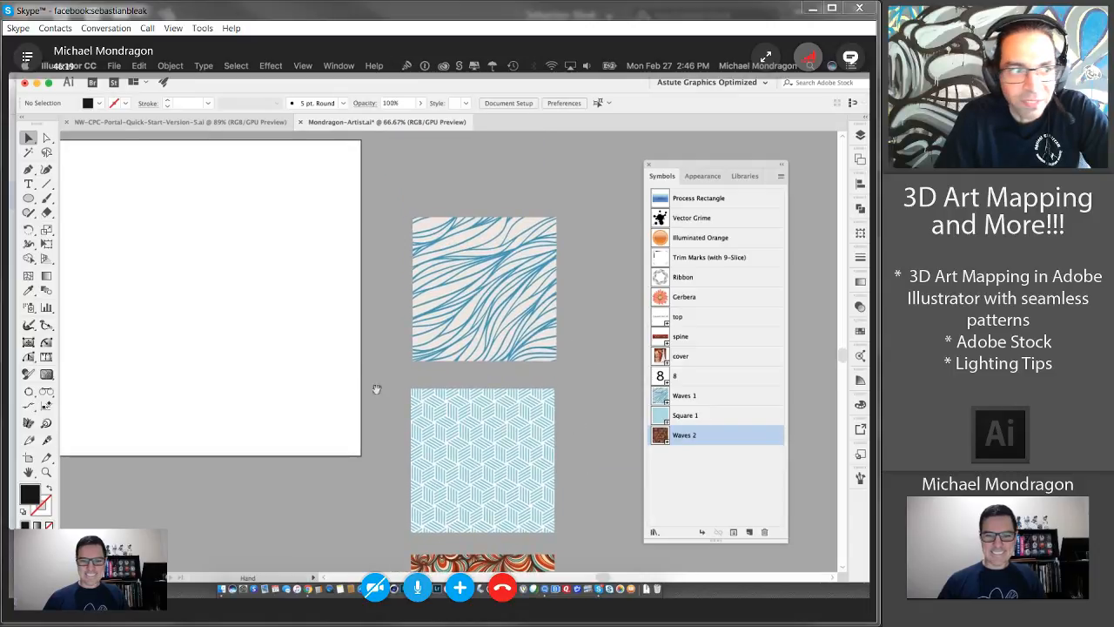
left_click_drag(267, 348, 252, 209)
left_click_drag(392, 231, 662, 450)
key("Delete")
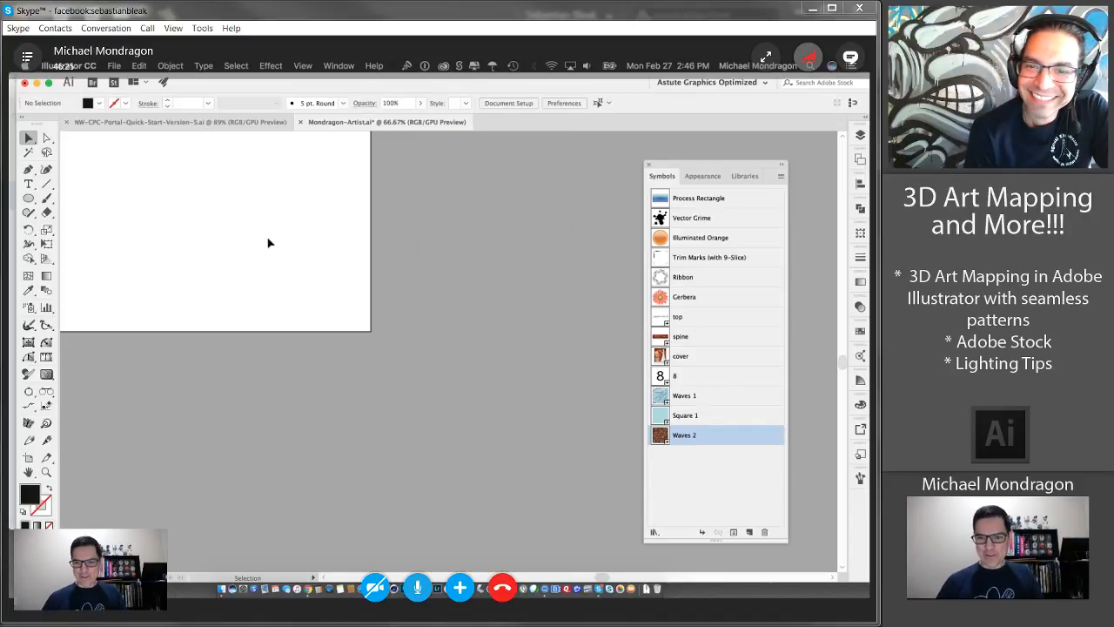
- Draw a large black circle on the artboard and remove its rightmost anchor point to leave the left half
left_click_drag(259, 209, 508, 383)
left_click(29, 199)
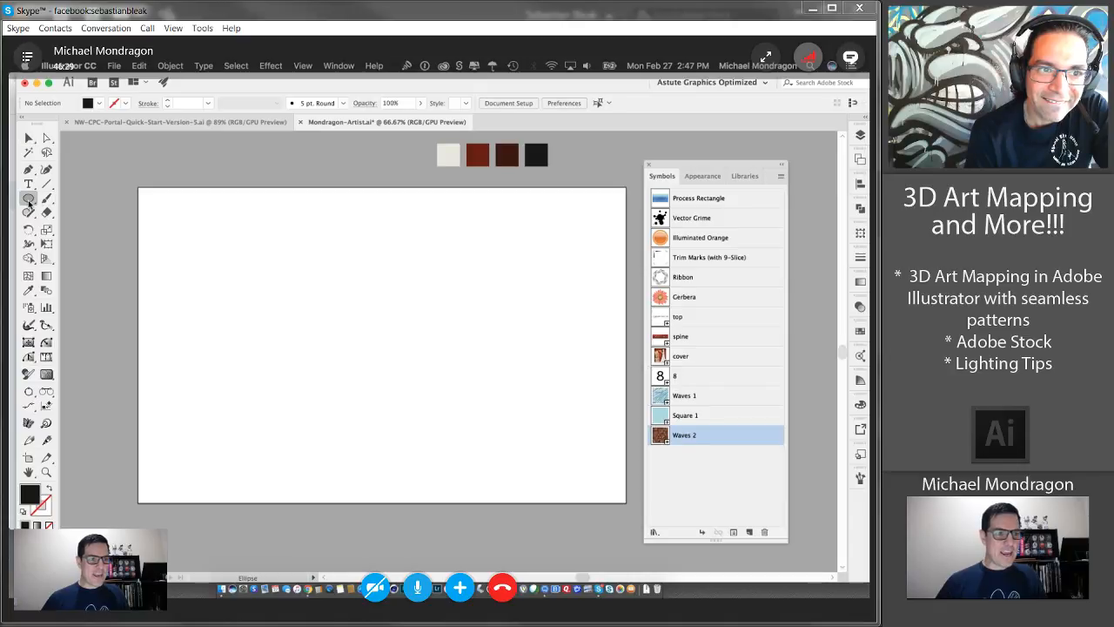
left_click_drag(209, 235, 442, 468)
left_click(47, 137)
left_click(467, 311)
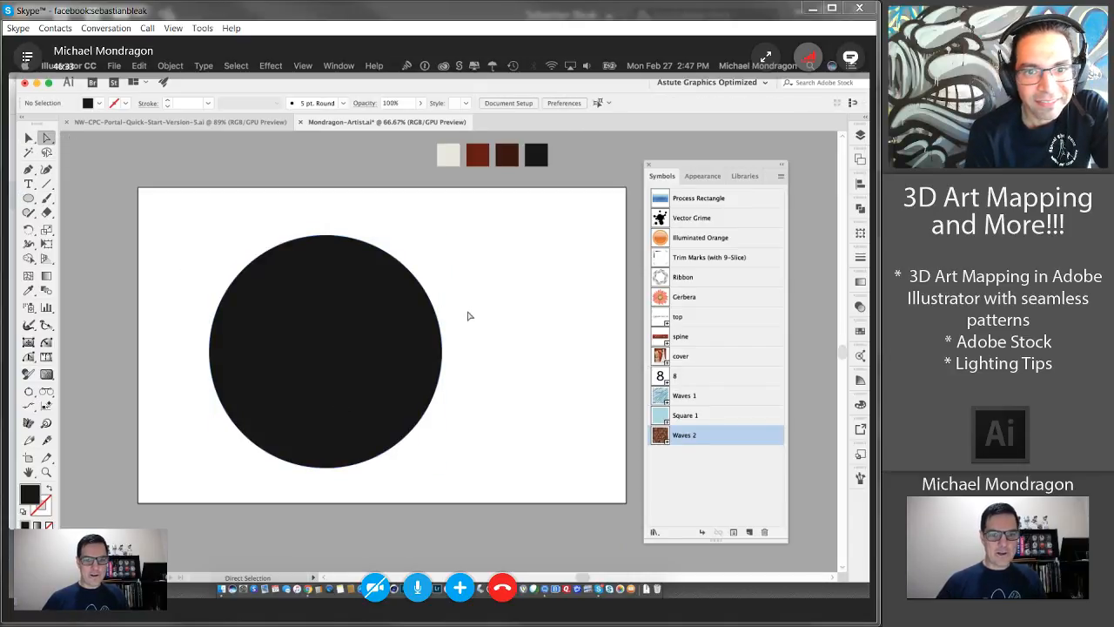
key("Delete")
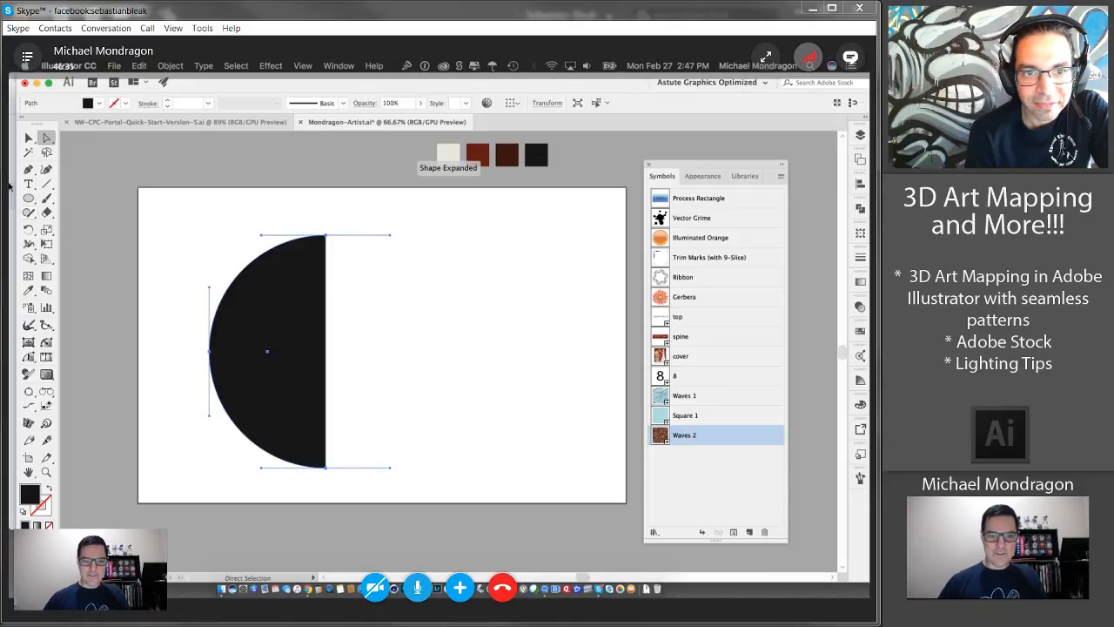
- Close the half circle by joining its upper and lower end points along the straight side, then deselect it
left_click_drag(374, 217, 322, 460)
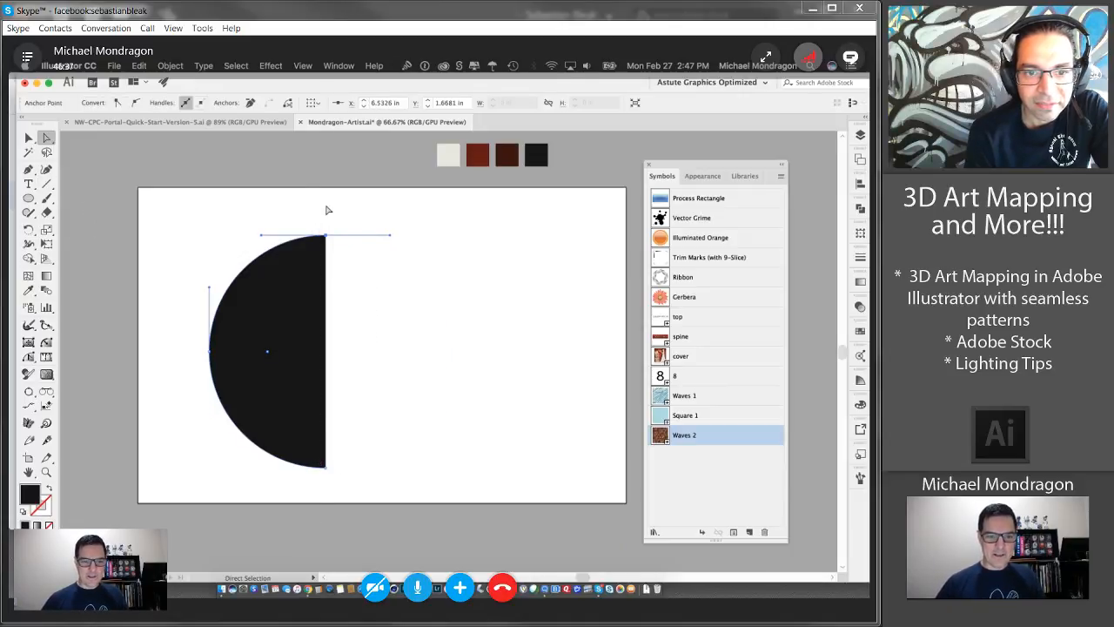
left_click_drag(329, 215, 319, 490)
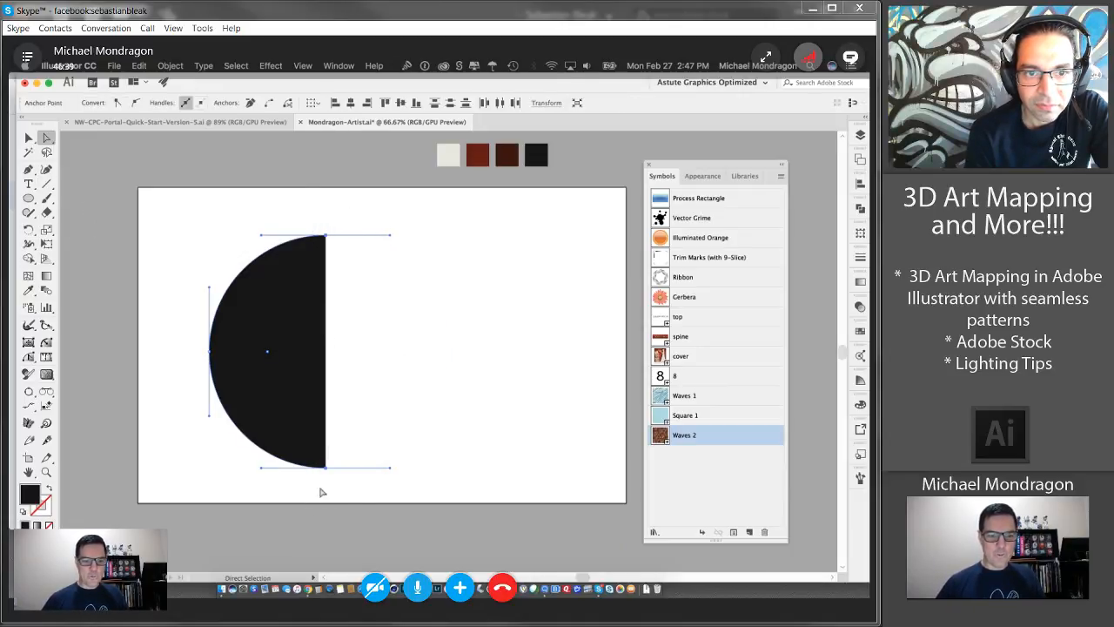
key("a")
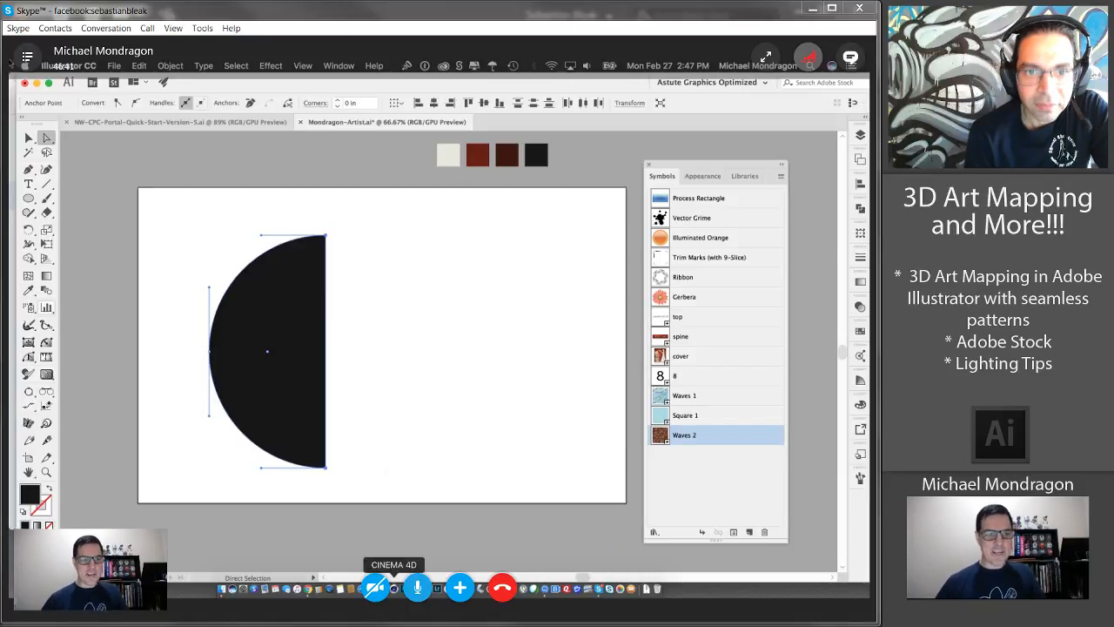
left_click(29, 138)
left_click(170, 254)
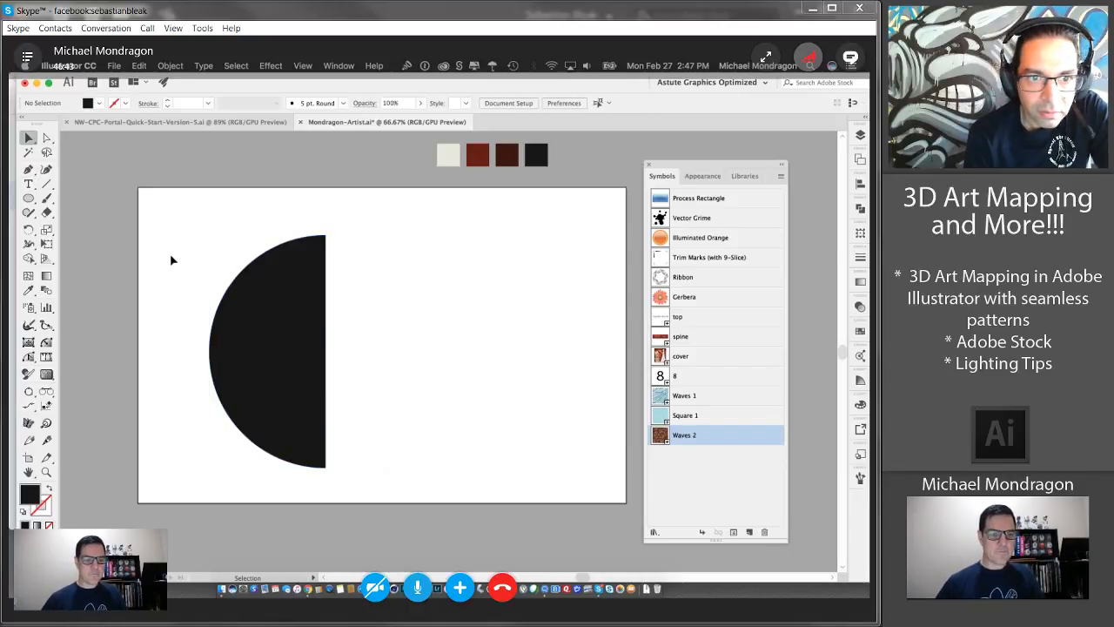
- Fill the half circle with the off-white color sampled from the first swatch above the artboard
left_click_drag(171, 272, 290, 359)
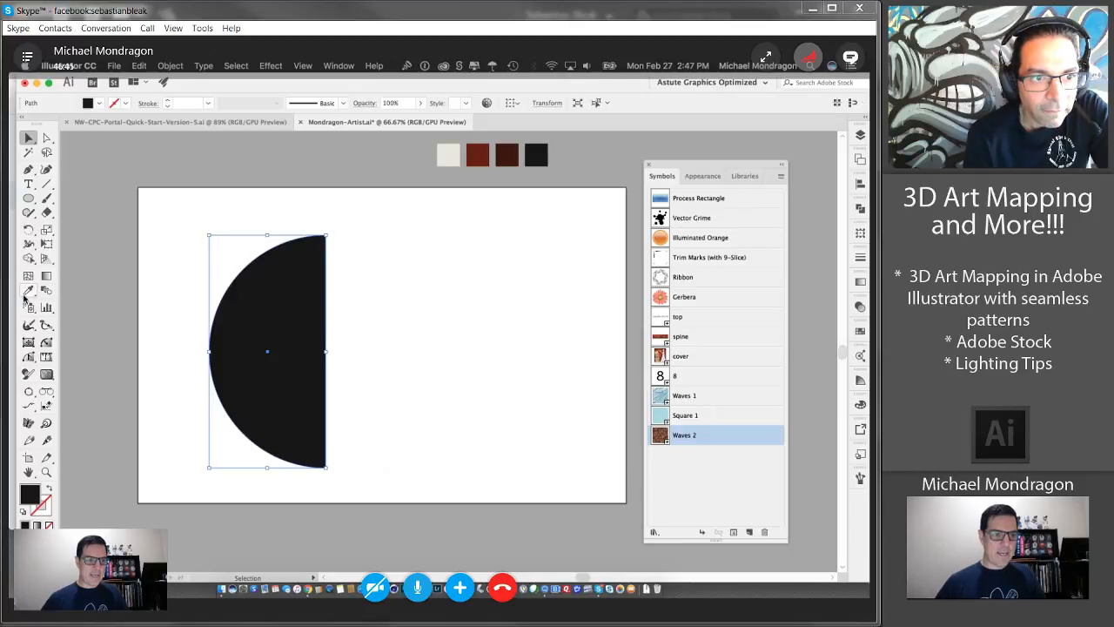
left_click(29, 289)
left_click(450, 157)
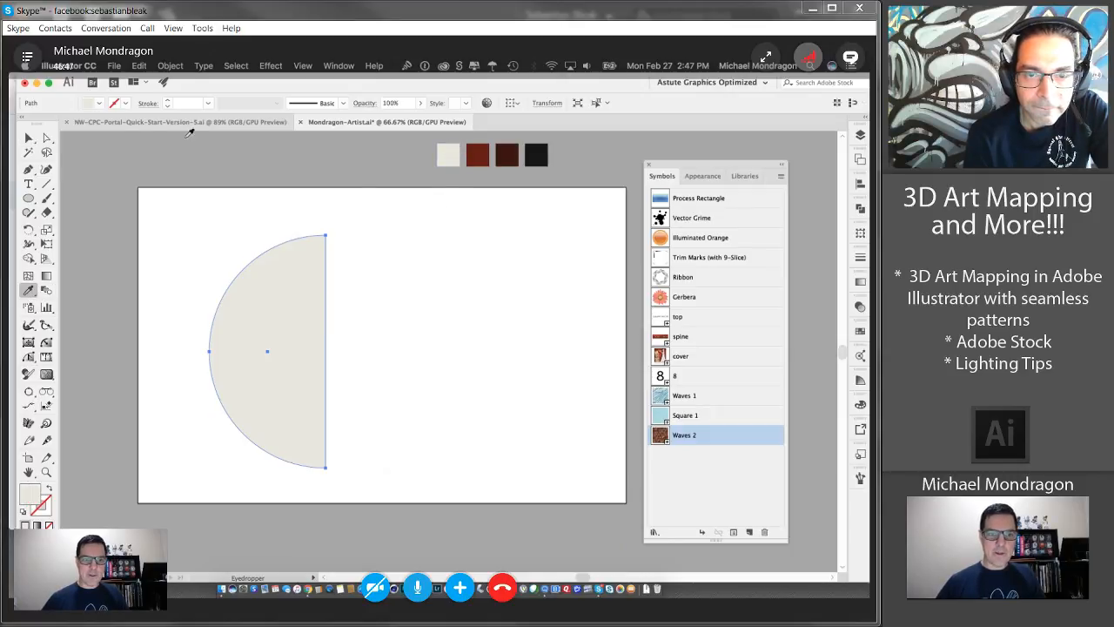
left_click(29, 138)
left_click(246, 219)
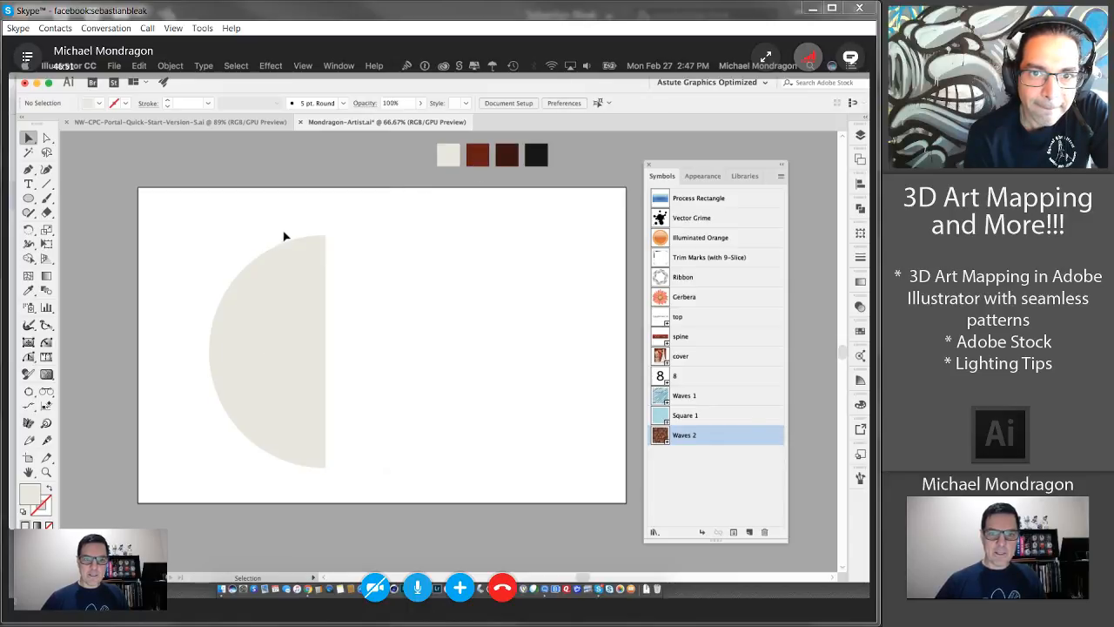
- Apply a 3D Revolve effect to the half circle, revolving from its right edge with 100 blend steps and preview on
left_click_drag(230, 219, 355, 291)
left_click(236, 66)
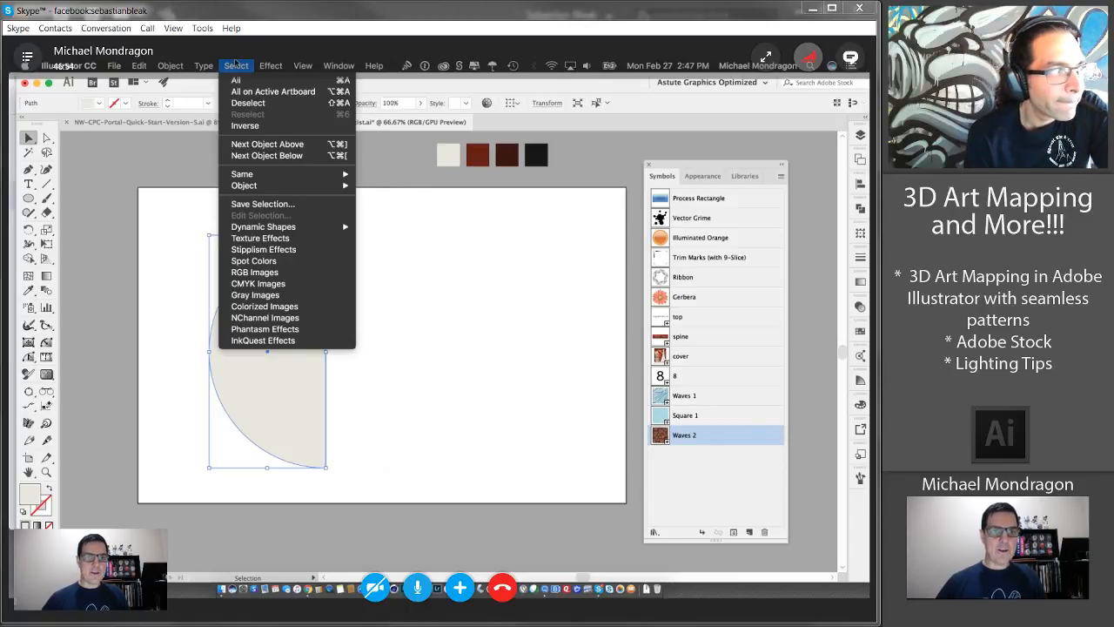
mouse_move(271, 66)
mouse_move(277, 140)
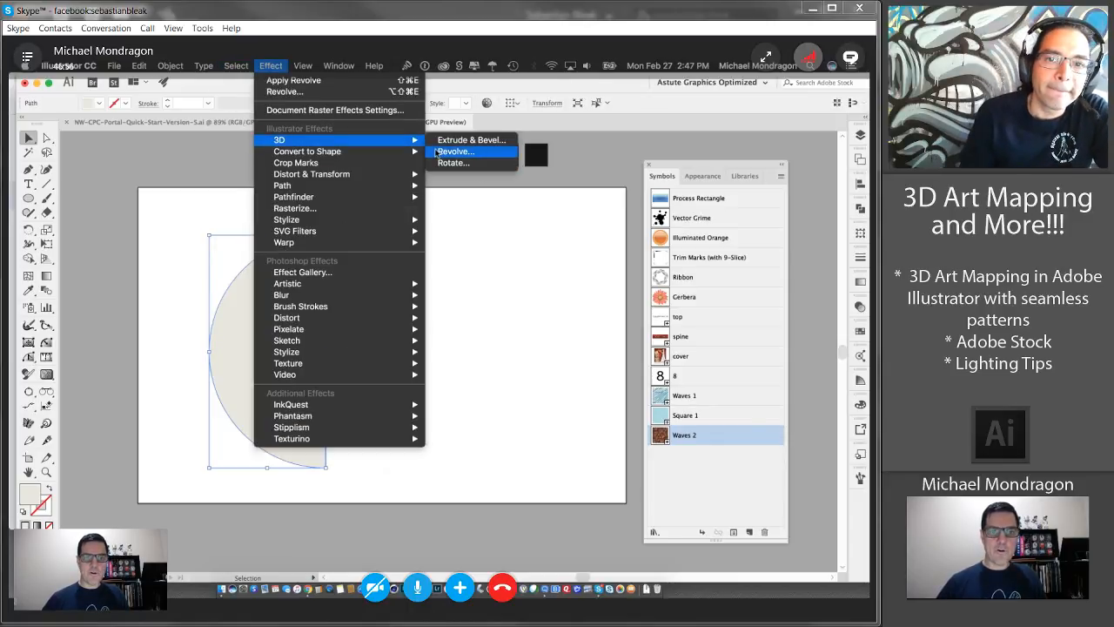
left_click(453, 152)
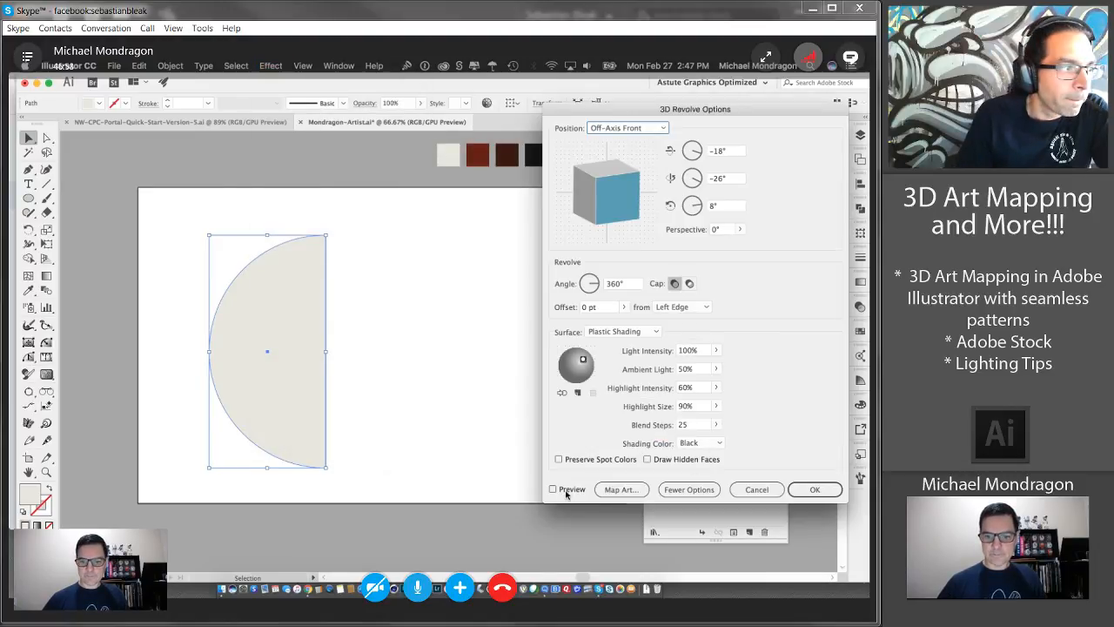
left_click(554, 489)
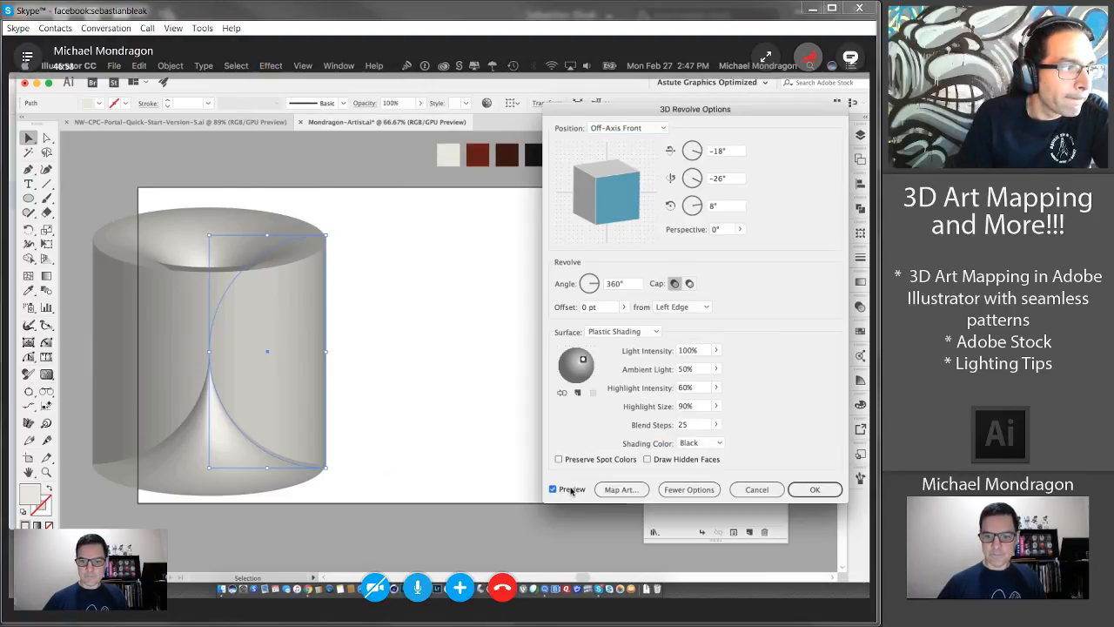
left_click(686, 311)
left_click(684, 331)
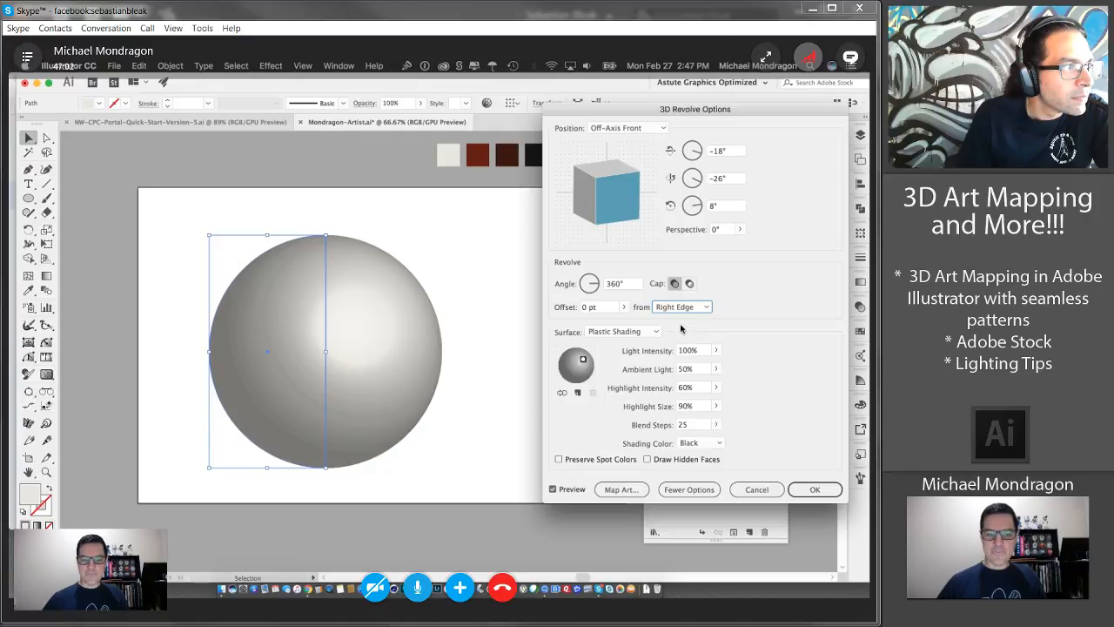
left_click(695, 425)
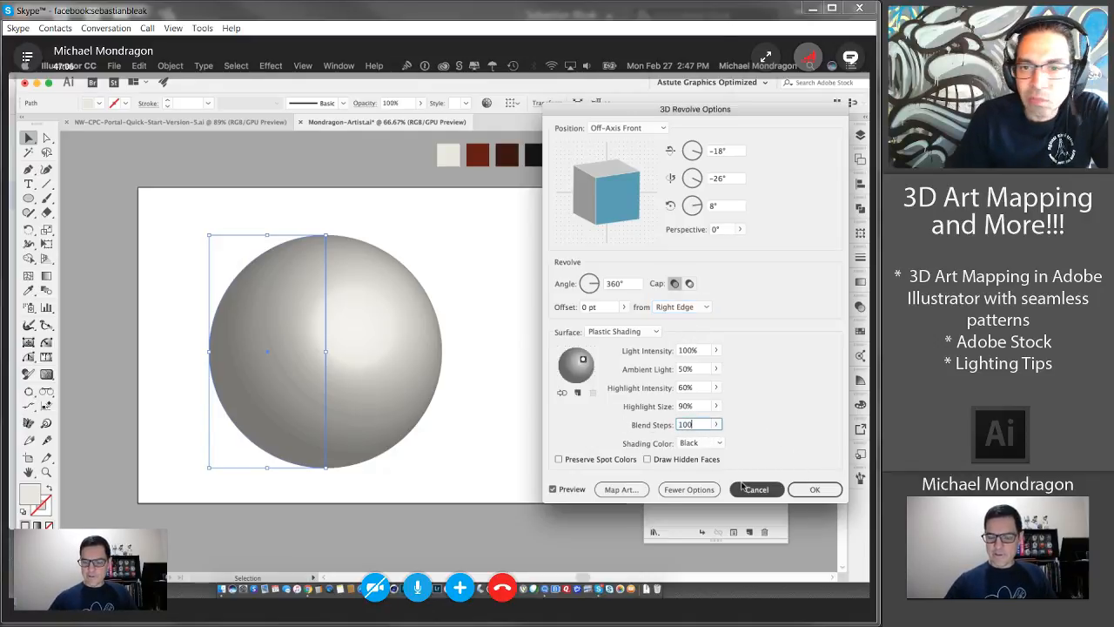
left_click(695, 406)
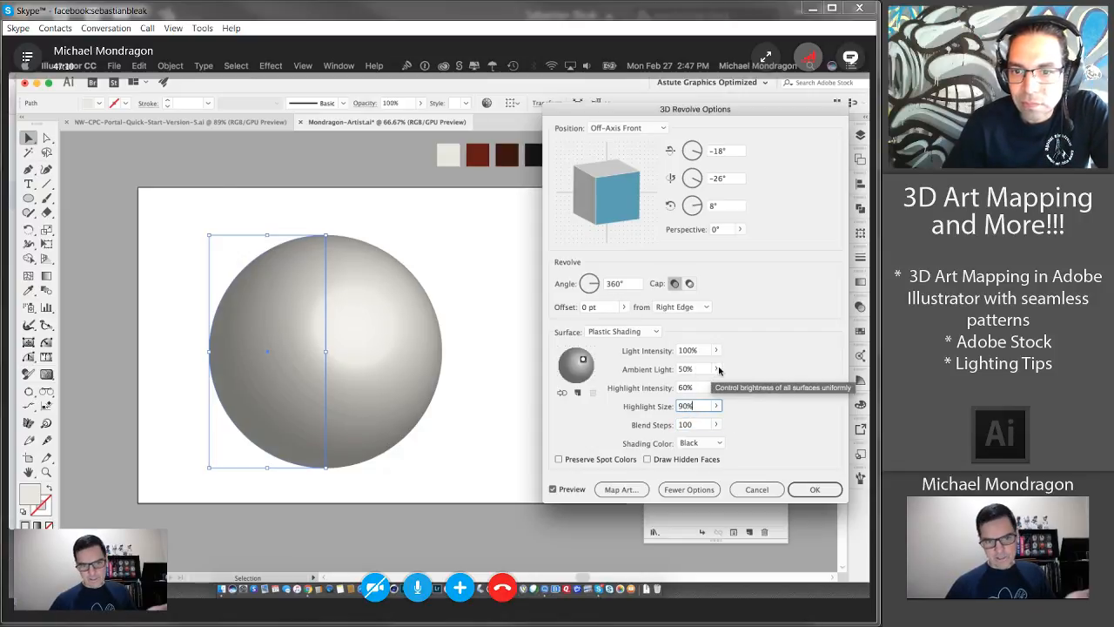
- Map the Waves 1 symbol onto the revolved sphere's surface and scale it to fit
left_click(620, 489)
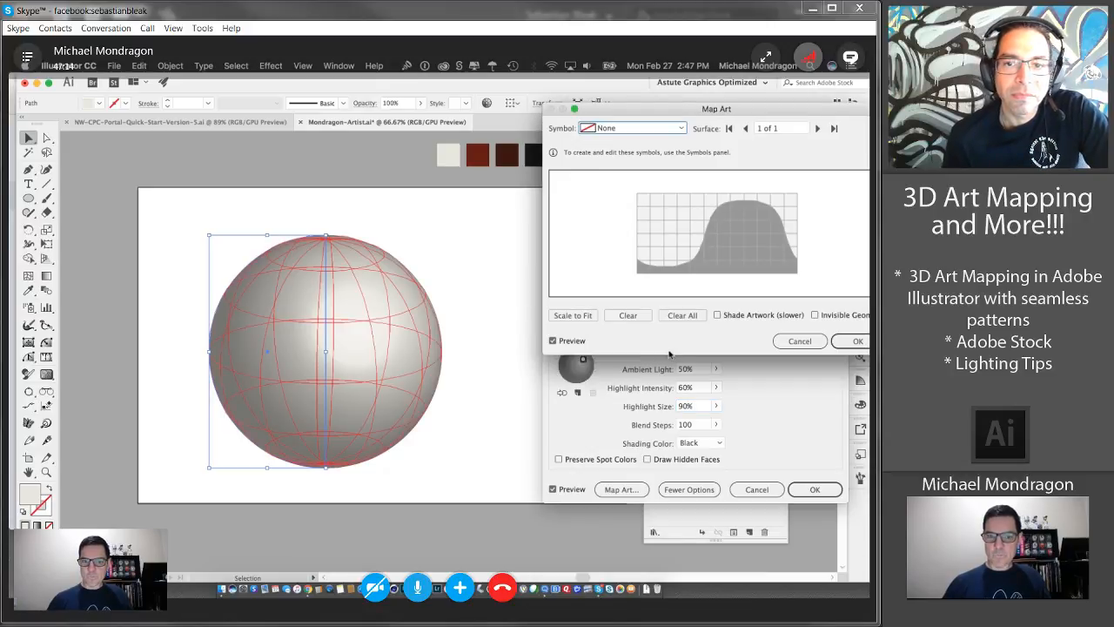
left_click(617, 132)
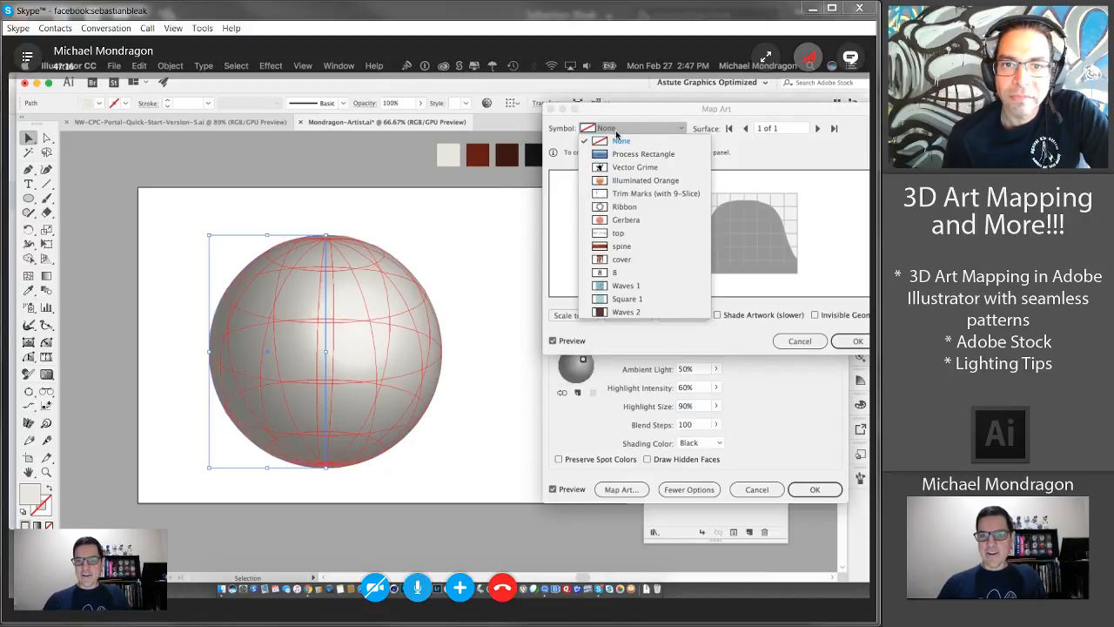
left_click(634, 288)
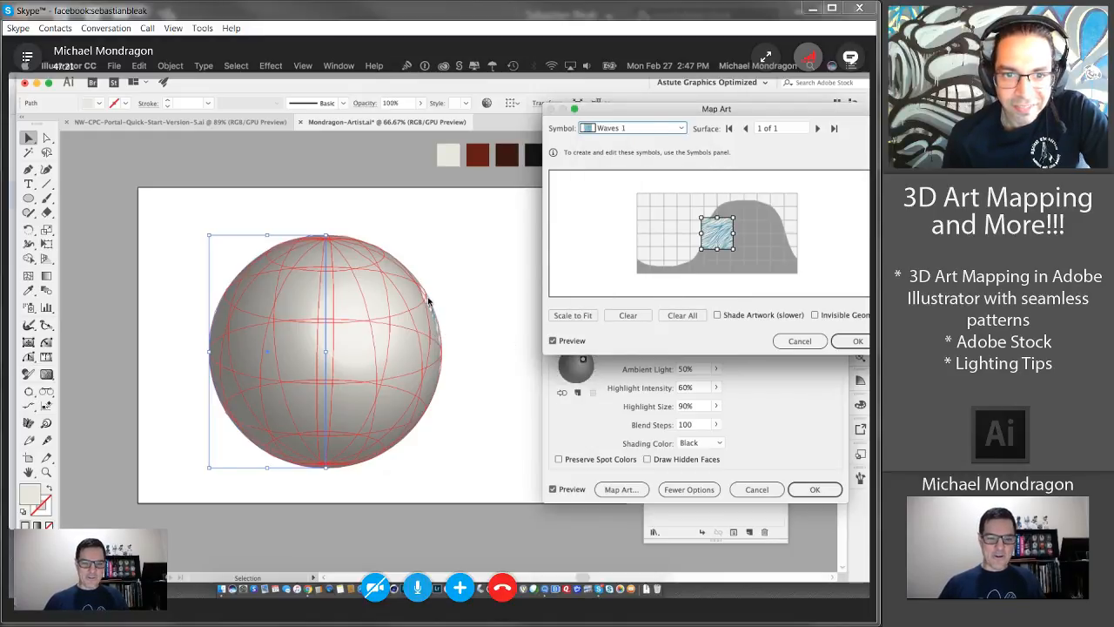
left_click(574, 316)
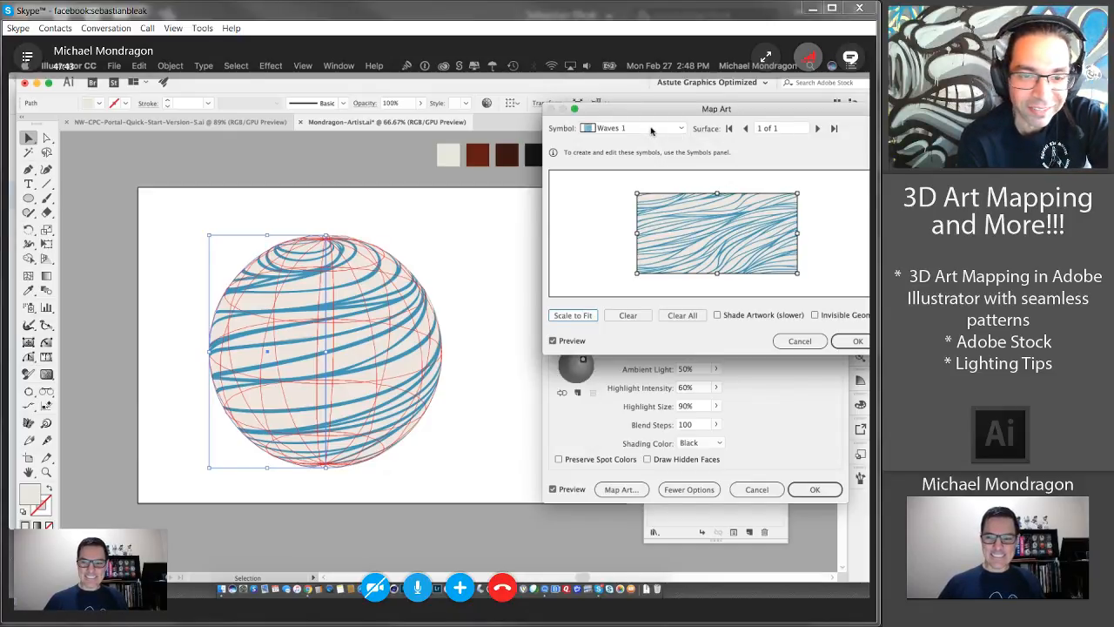
left_click(850, 341)
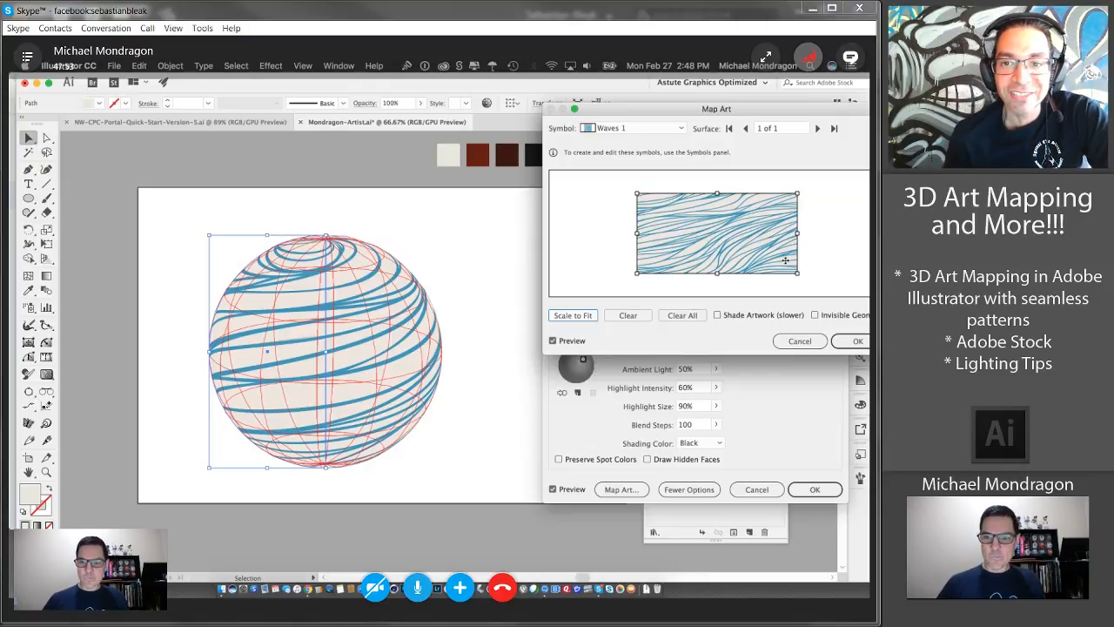
- Clear the Waves 1 artwork from the sphere and map the Square 1 symbol instead, scaled to fit
left_click(629, 316)
left_click(627, 129)
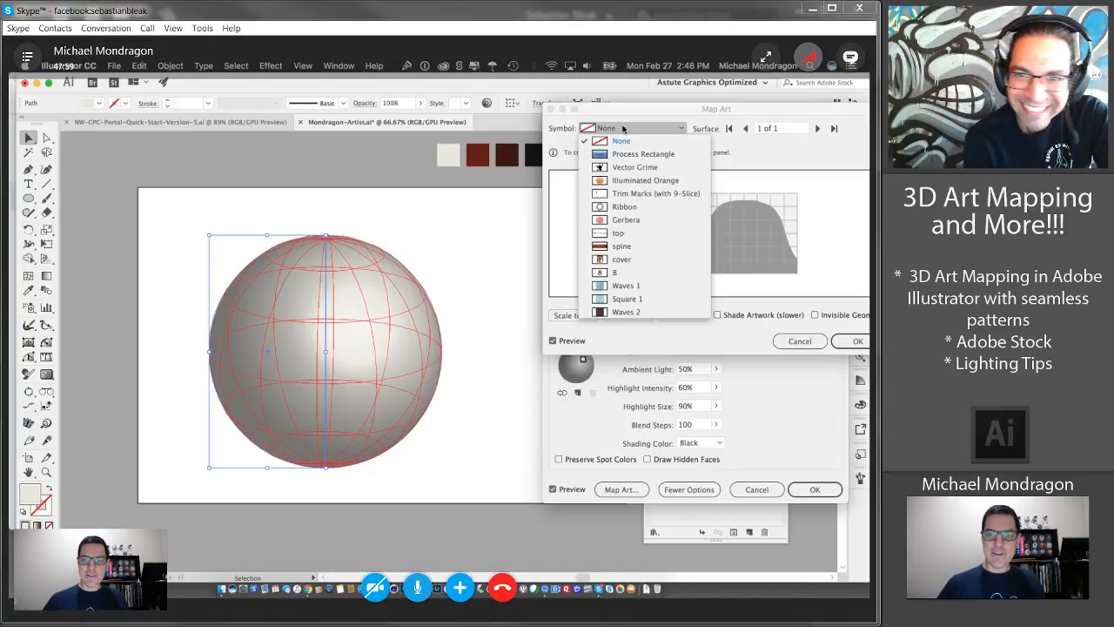
left_click(630, 300)
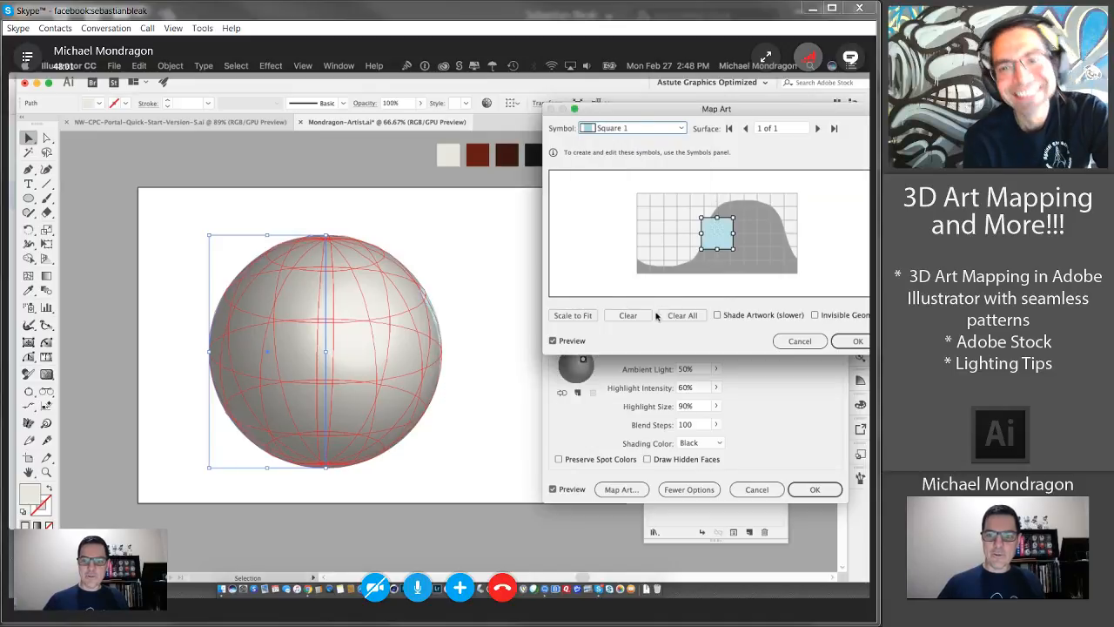
left_click(576, 315)
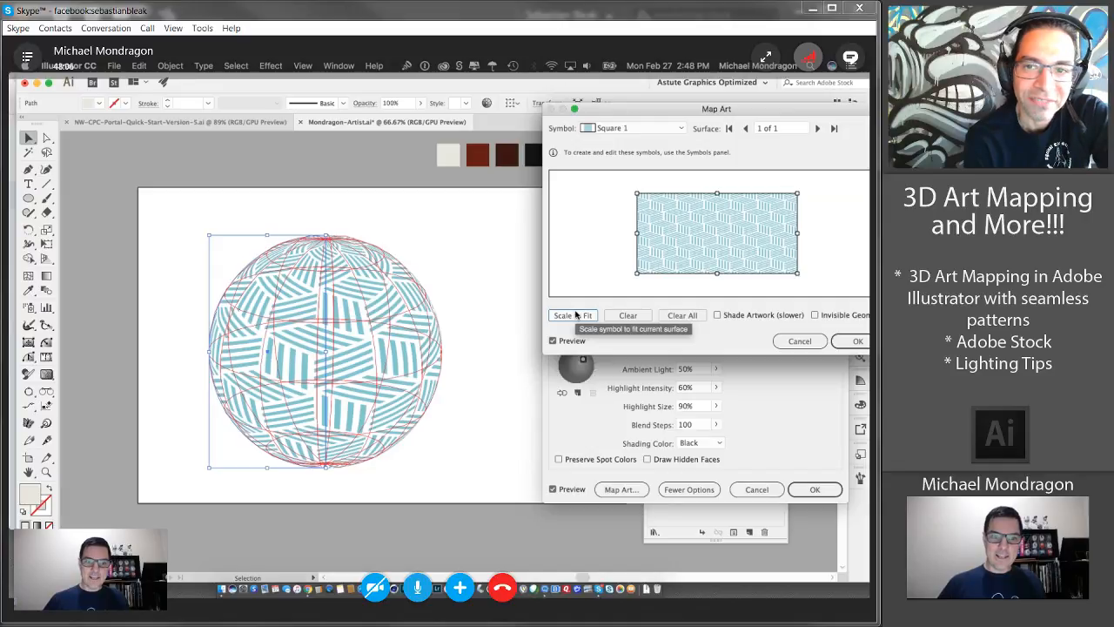
- Map the Waves 2 symbol onto the sphere, scale it to fit, and apply the revolve effect
left_click(631, 129)
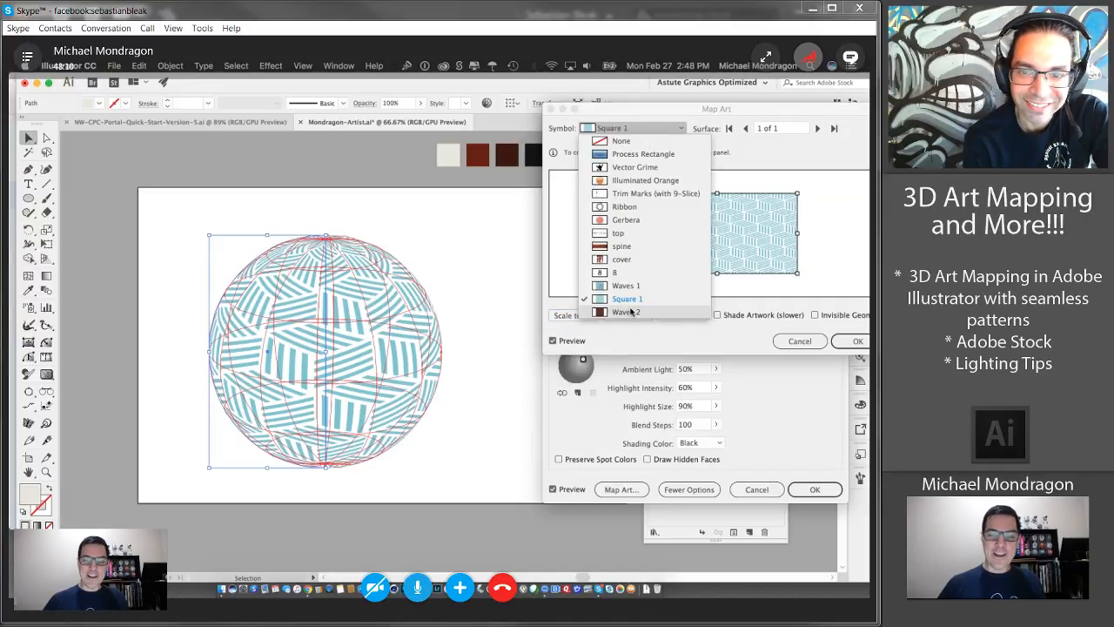
left_click(627, 312)
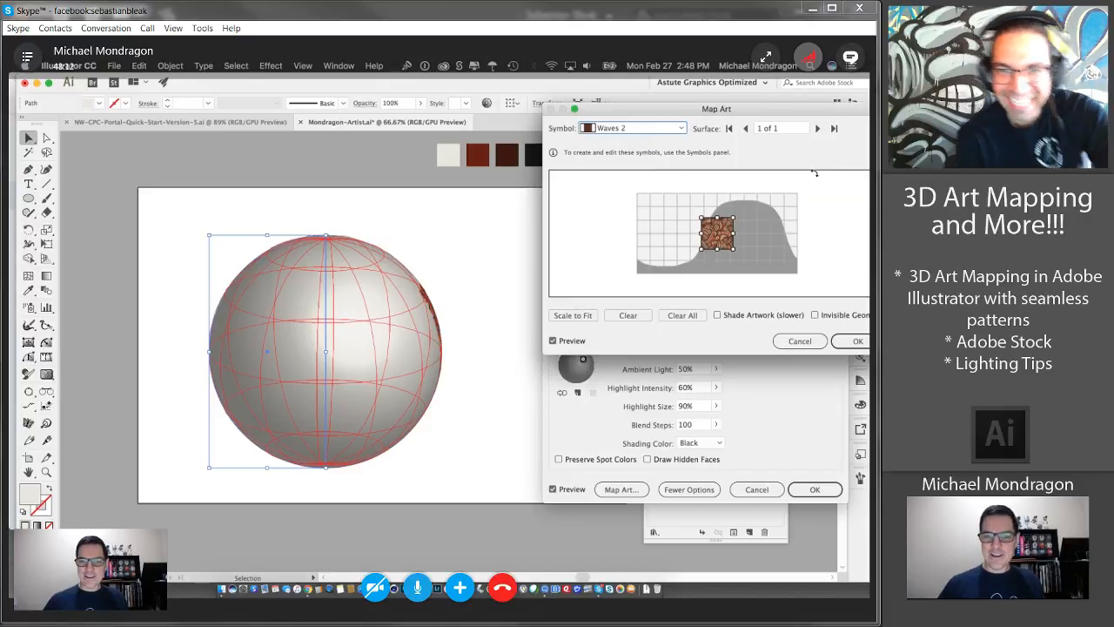
left_click(575, 317)
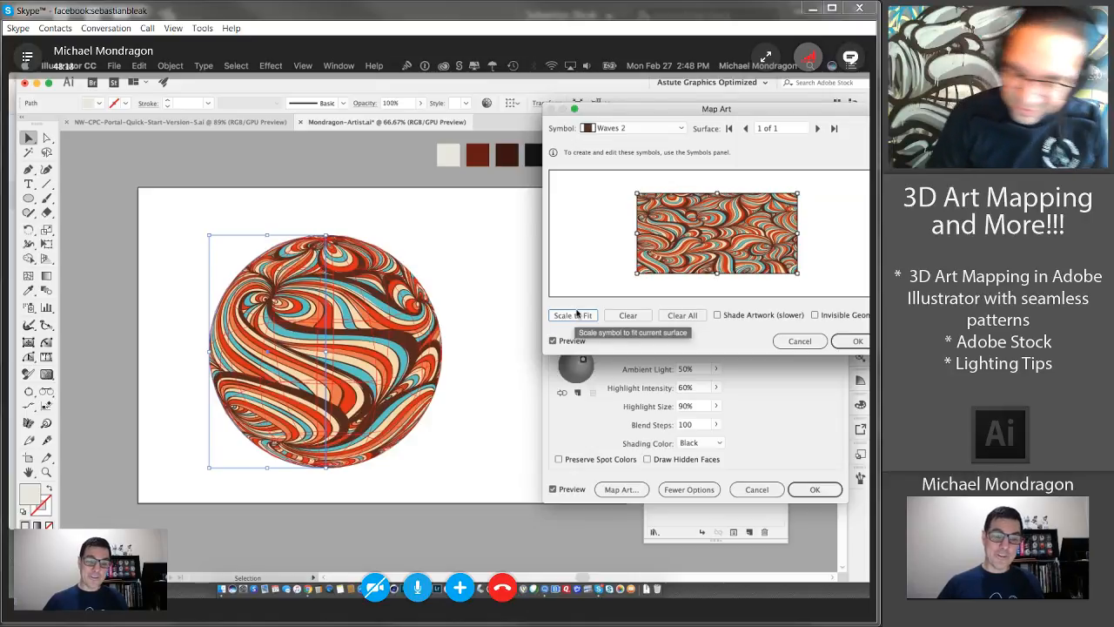
left_click(859, 341)
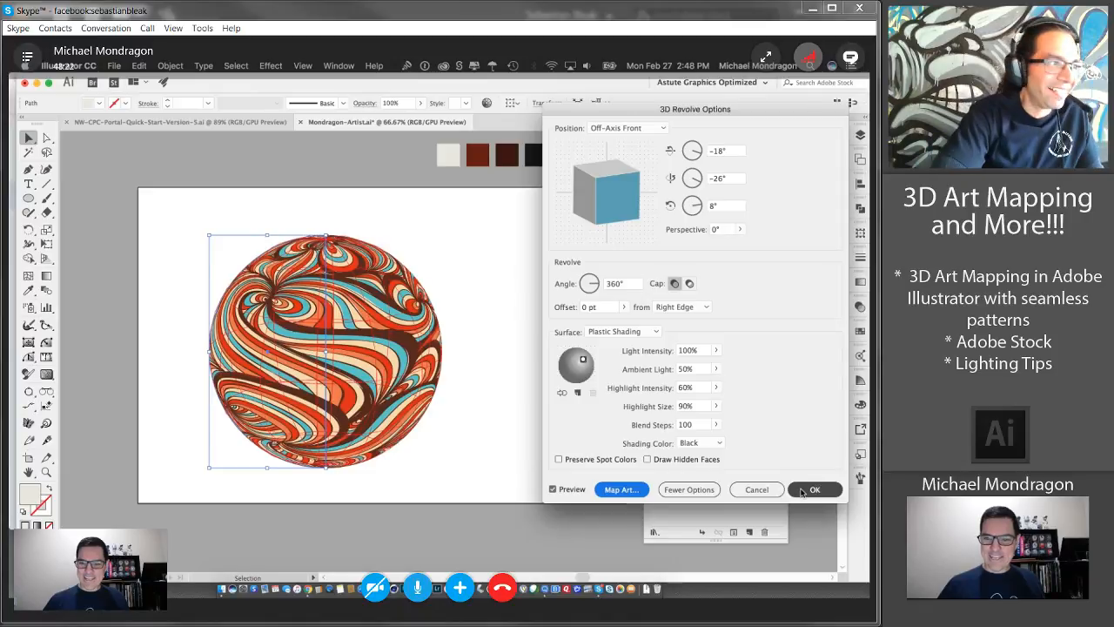
left_click(805, 491)
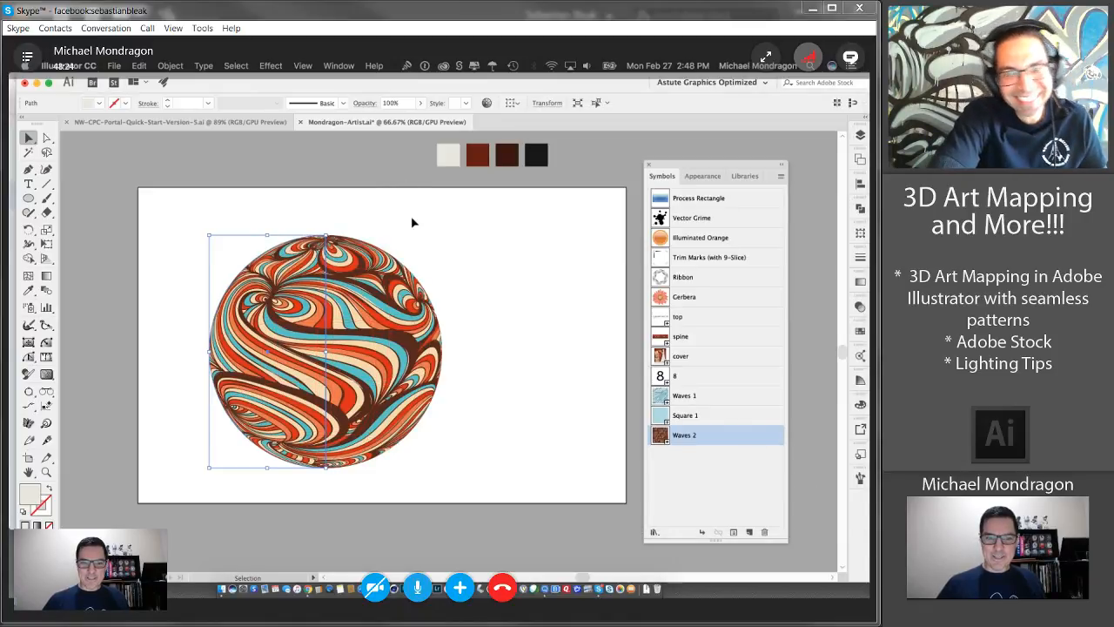
left_click(453, 232)
left_click_drag(477, 228, 193, 484)
left_click(503, 379)
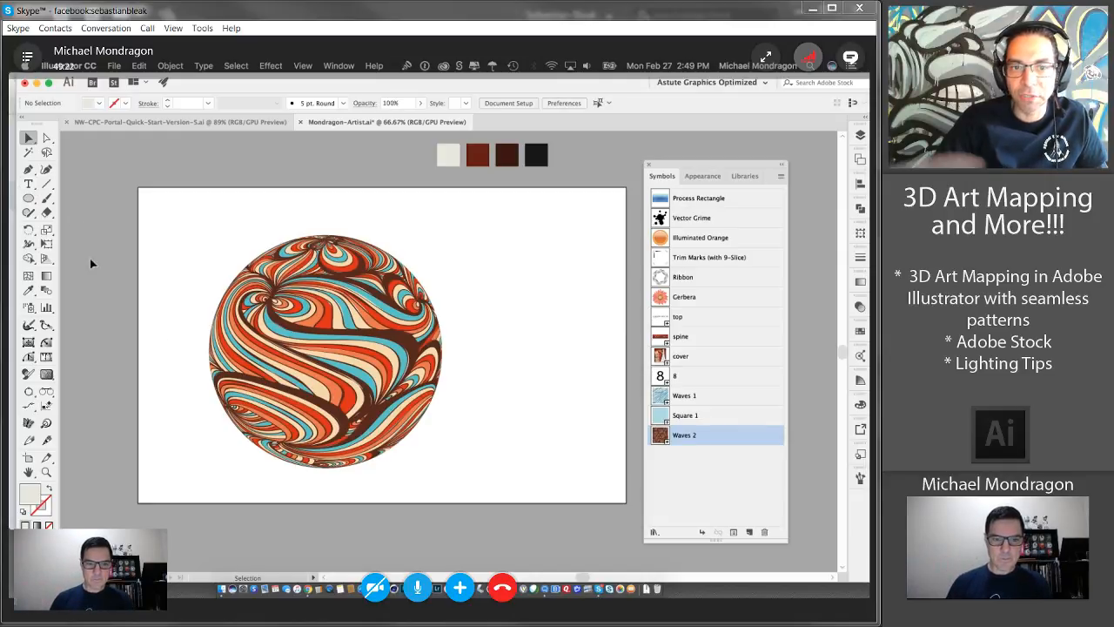
- Reopen the sphere's 3D Revolve effect, try the Off-Axis Bottom position with preview on, and discard the change
left_click_drag(193, 231, 468, 480)
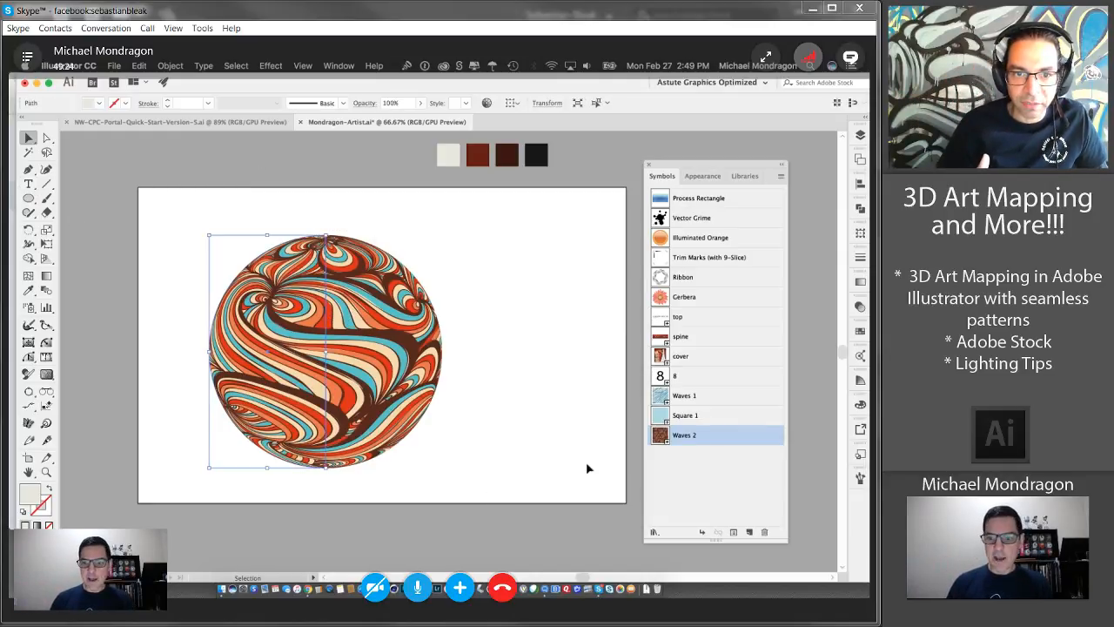
left_click(703, 175)
left_click(697, 270)
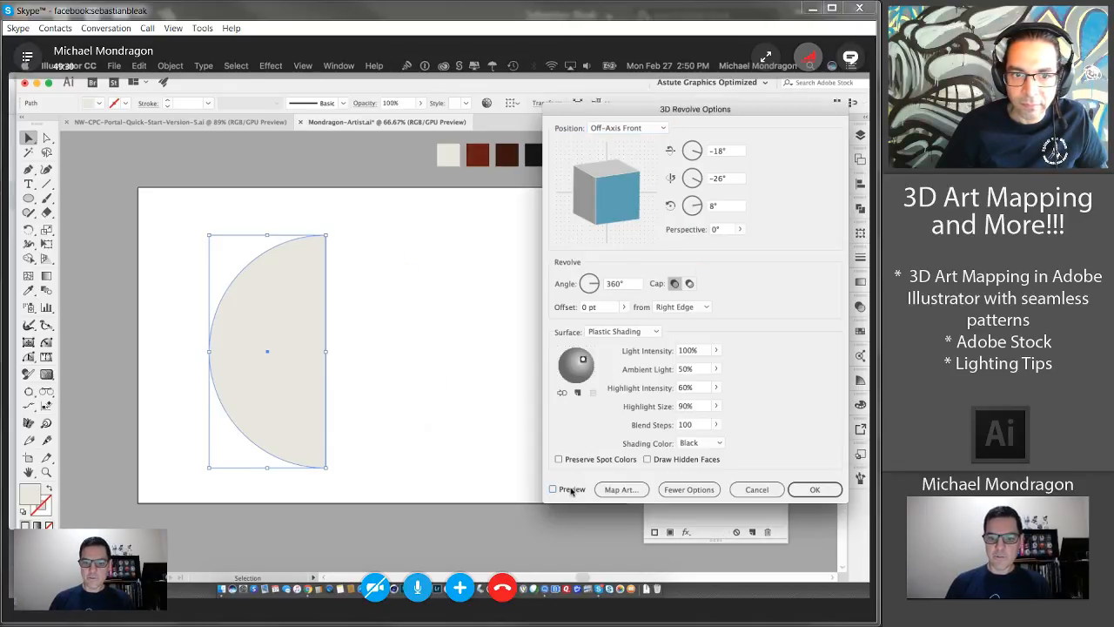
left_click(553, 490)
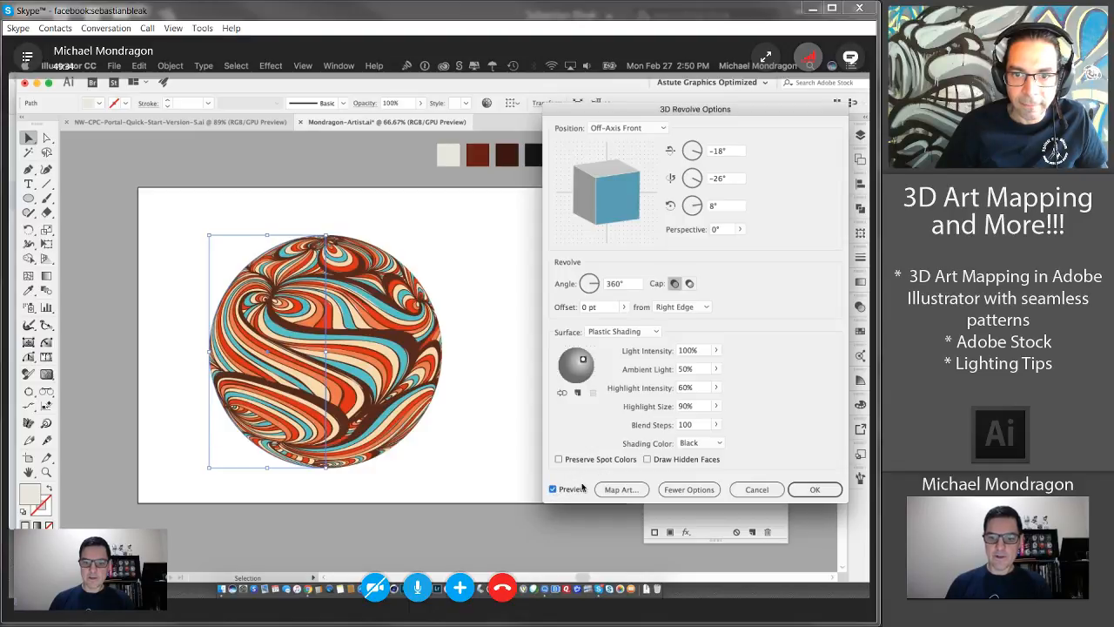
left_click(634, 129)
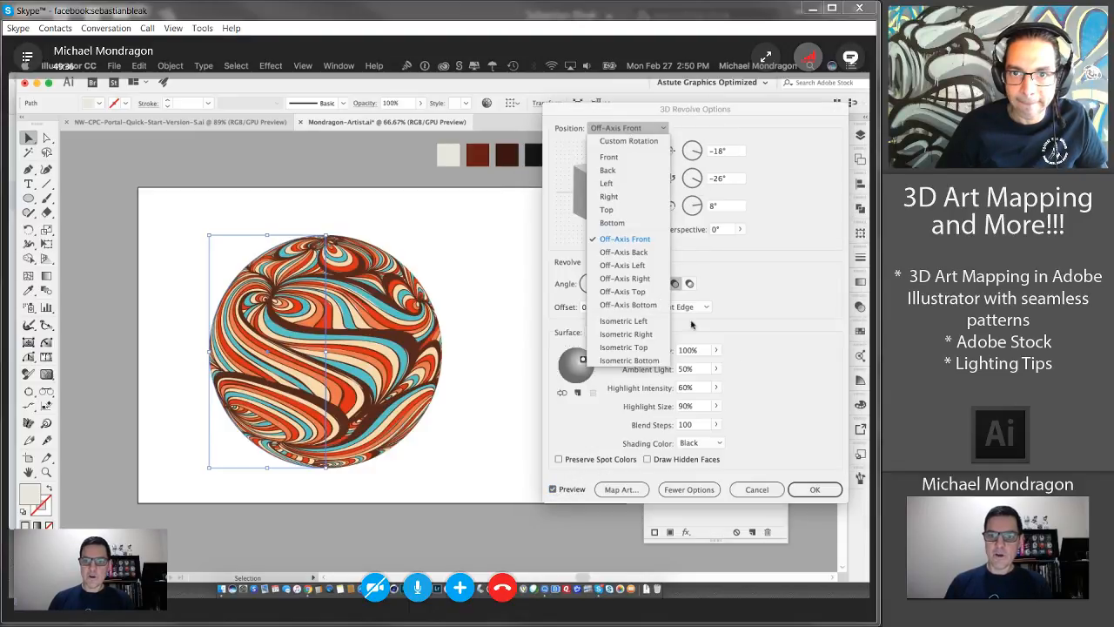
left_click(628, 306)
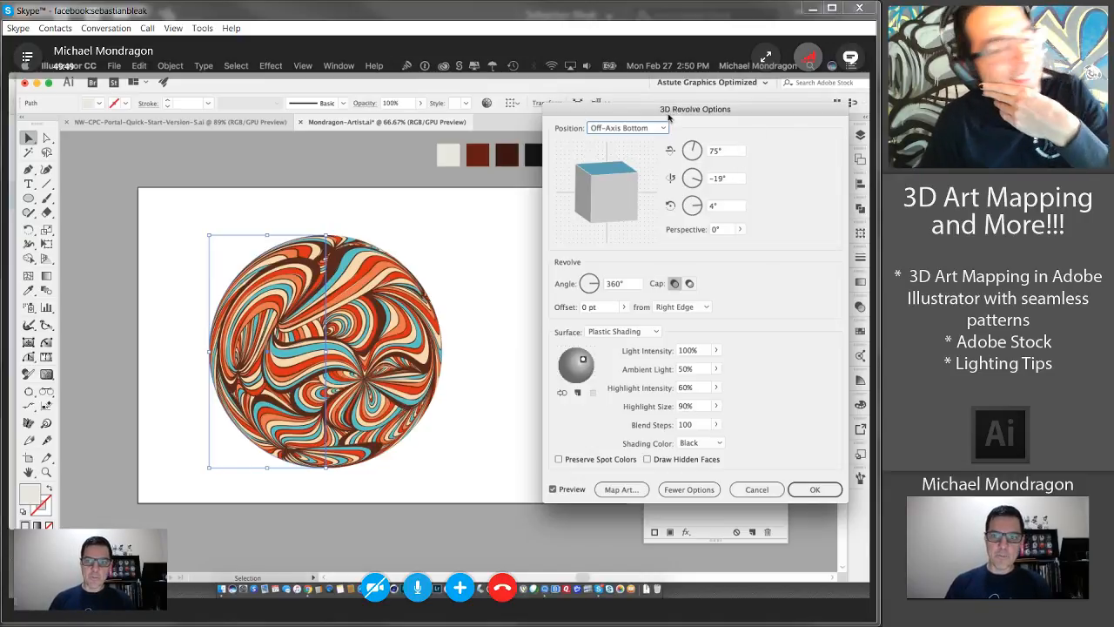
left_click(643, 129)
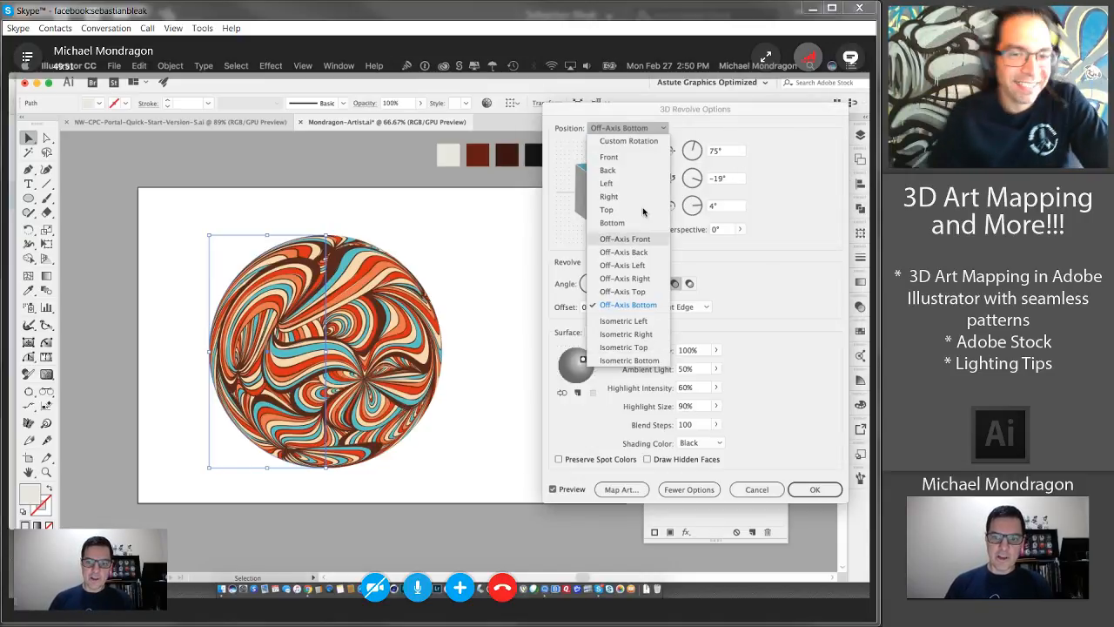
left_click(783, 141)
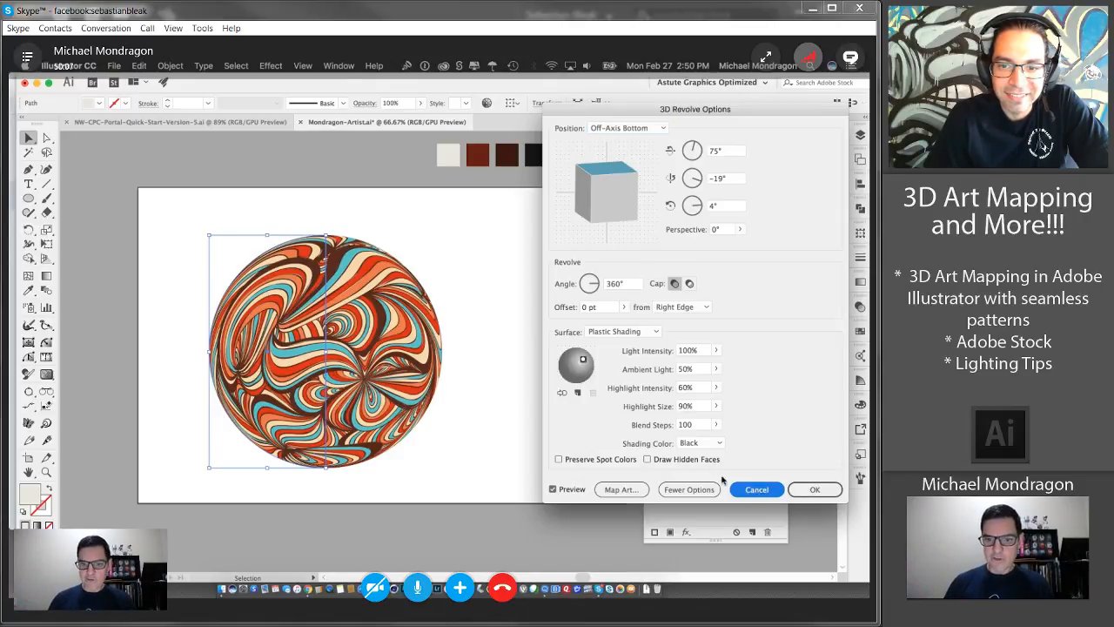
left_click(754, 488)
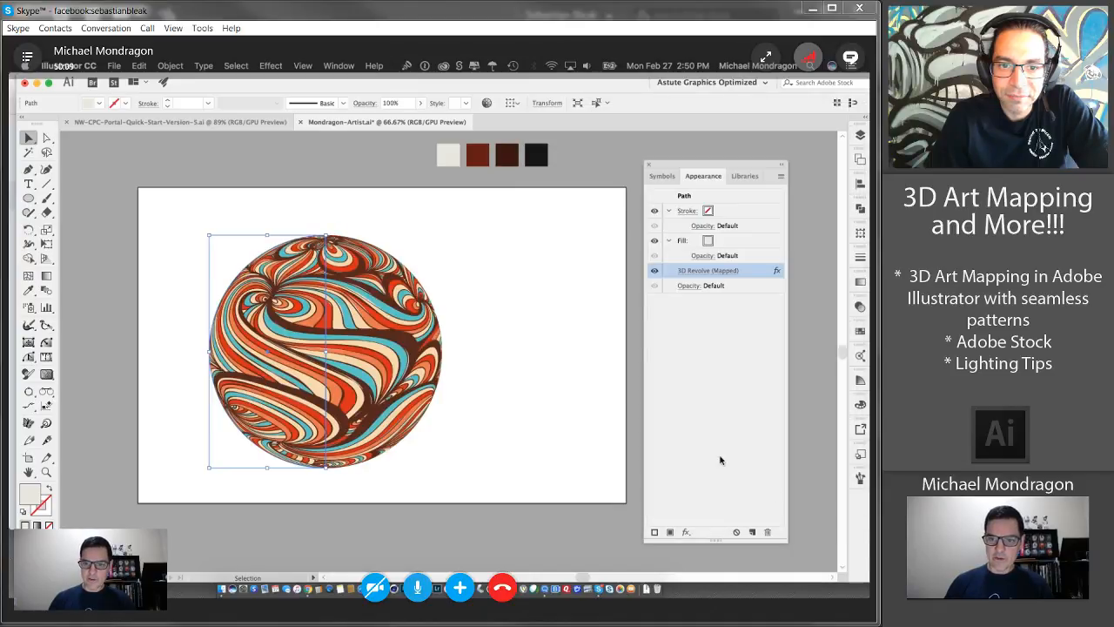
left_click(567, 391)
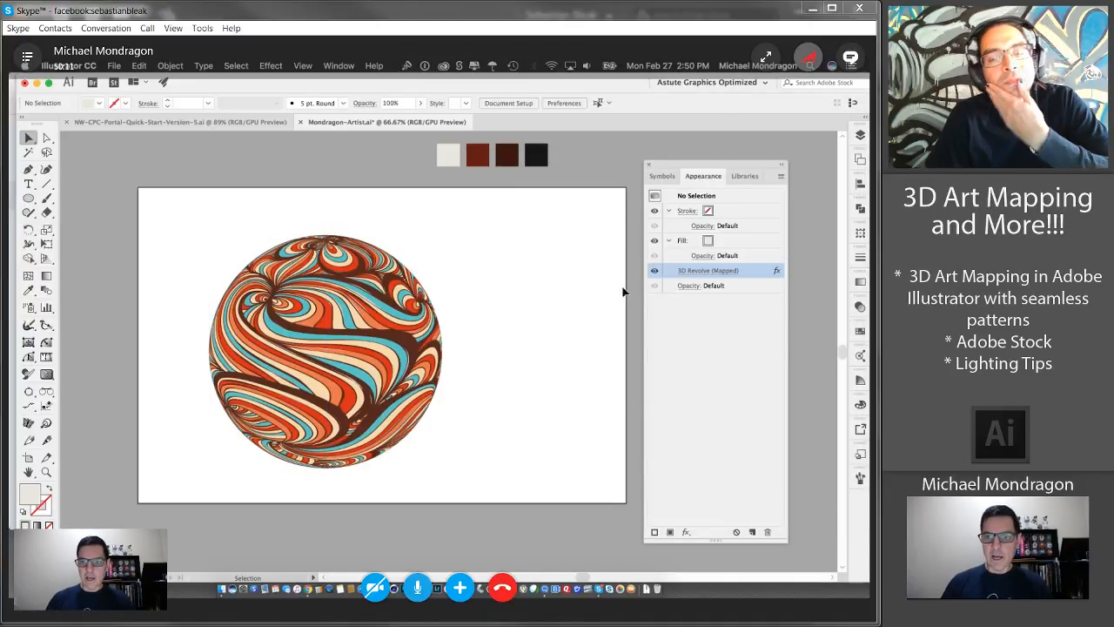
- Place the Ornate Geometric Petals graphic from the library on the pasteboard beside the artboard, about 6.73 in square
left_click(745, 176)
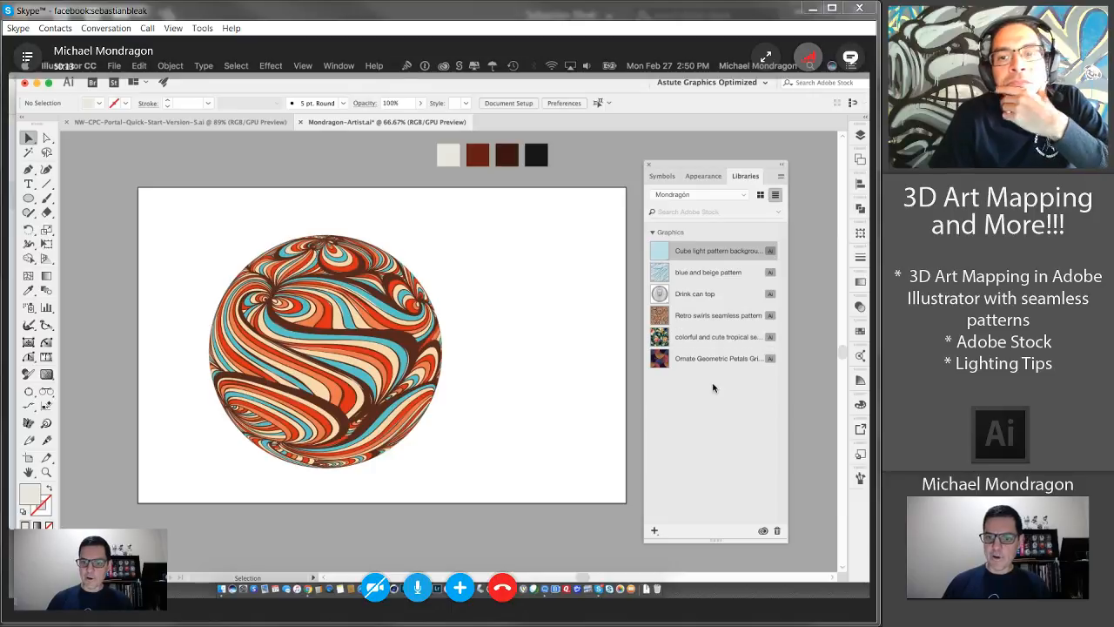
left_click_drag(577, 408, 395, 385)
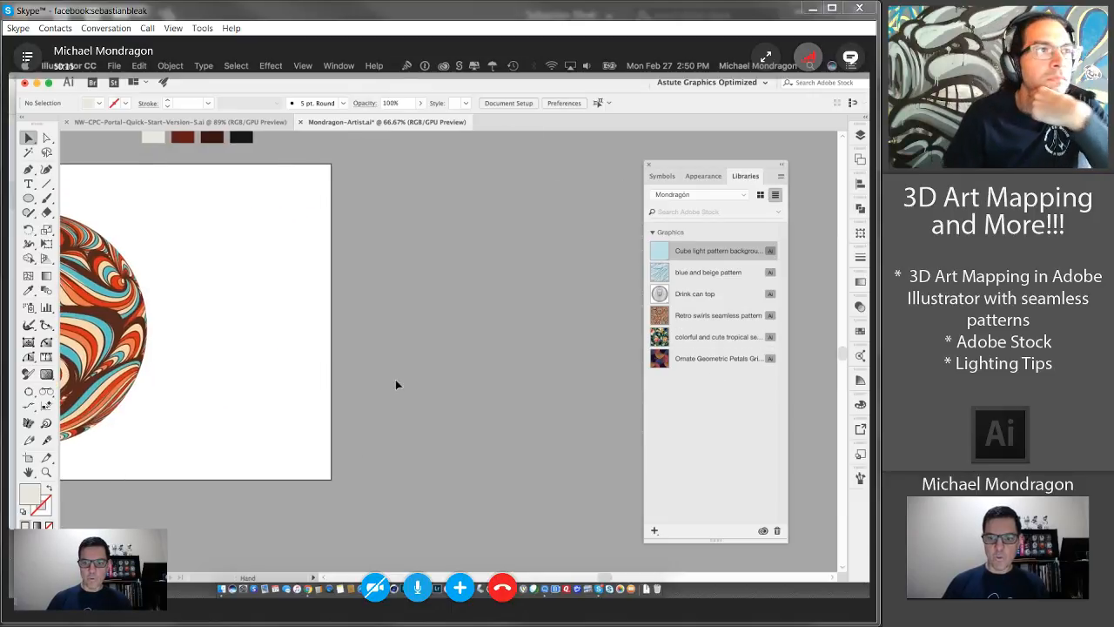
left_click_drag(692, 359, 452, 386)
left_click(486, 232)
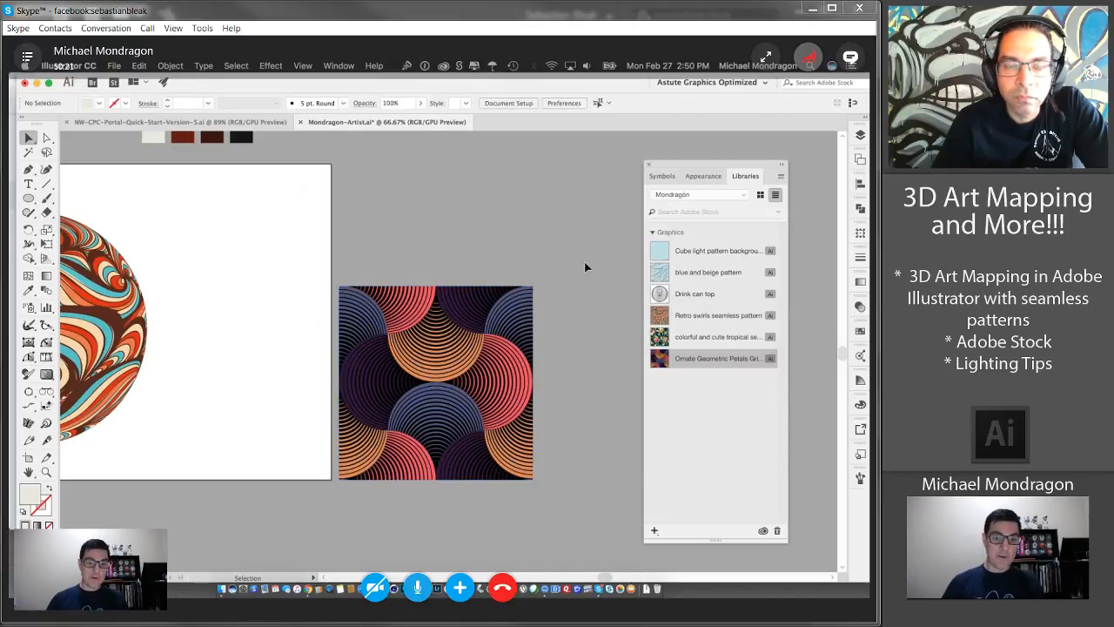
- Embed the placed Ornate Geometric Petals graphic in the document
scroll(334, 492, "down", 2)
key("super+a")
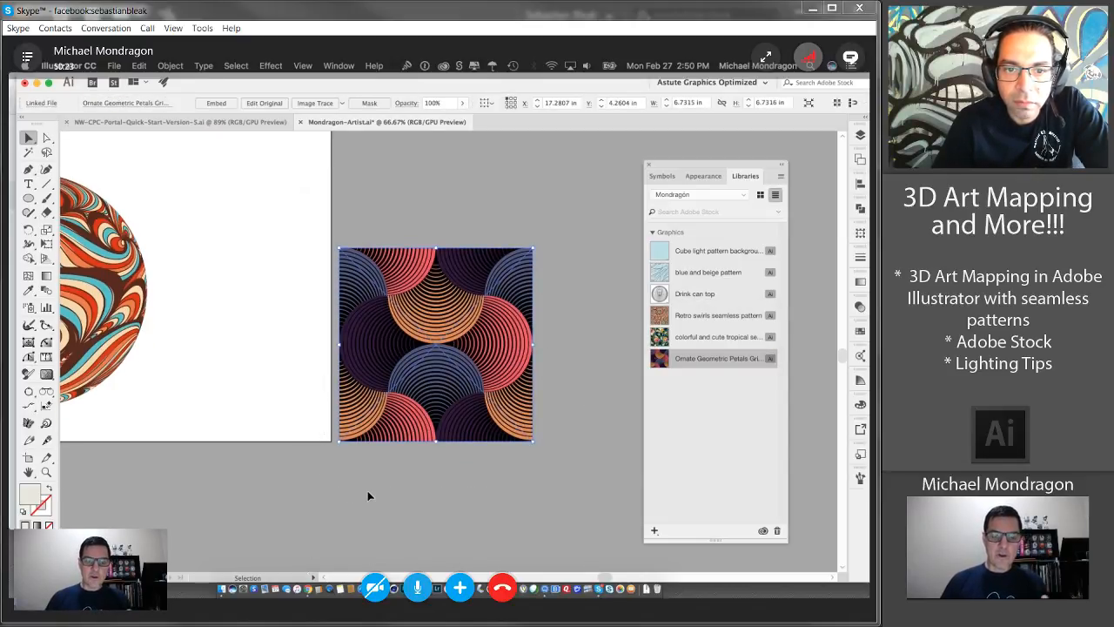
left_click(215, 103)
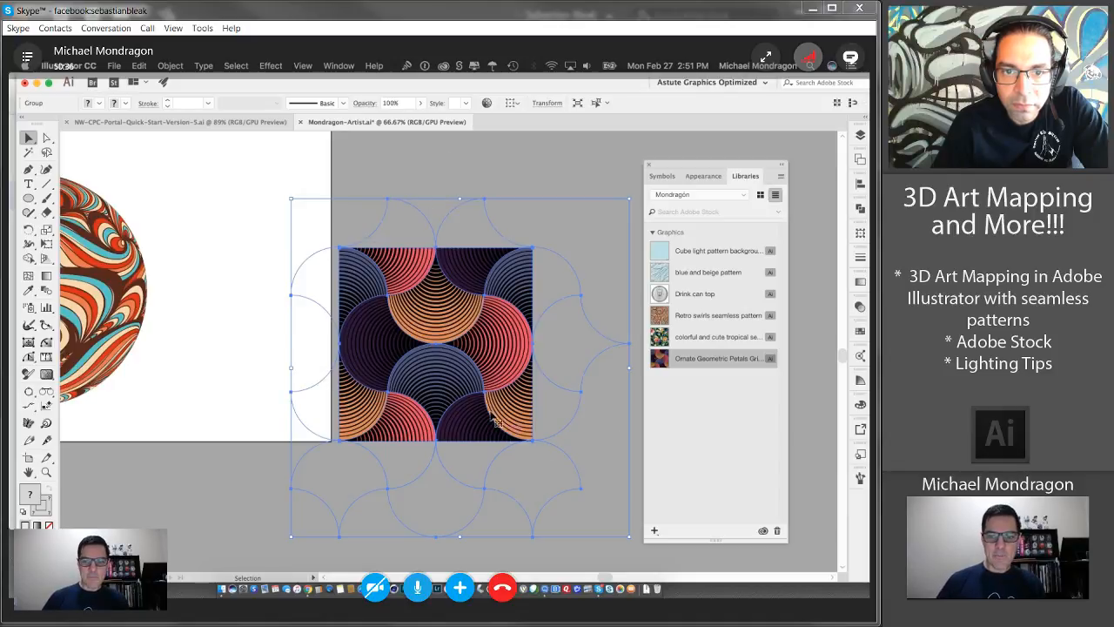
- Create a dynamic Movie Clip symbol named Test from the embedded Ornate Geometric Petals artwork
left_click(666, 179)
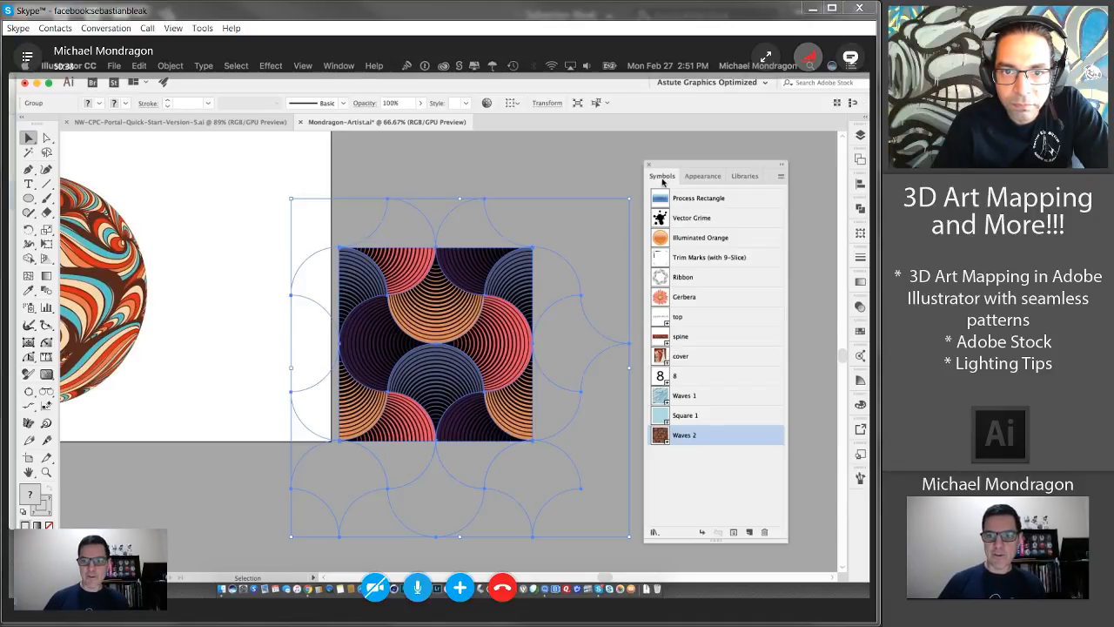
left_click_drag(413, 337, 670, 505)
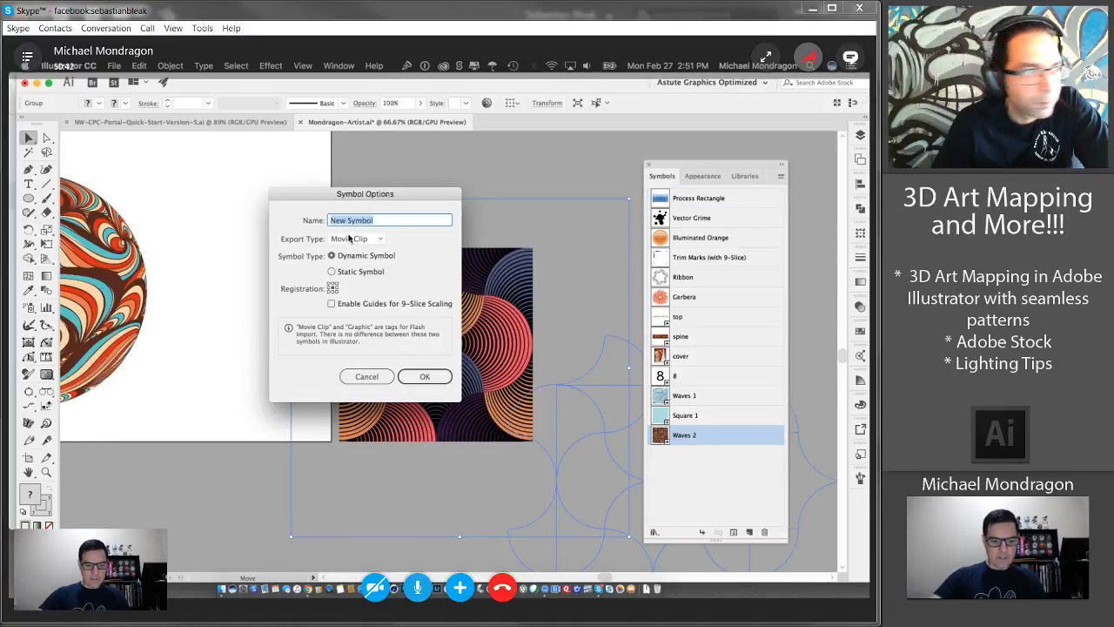
type("Test")
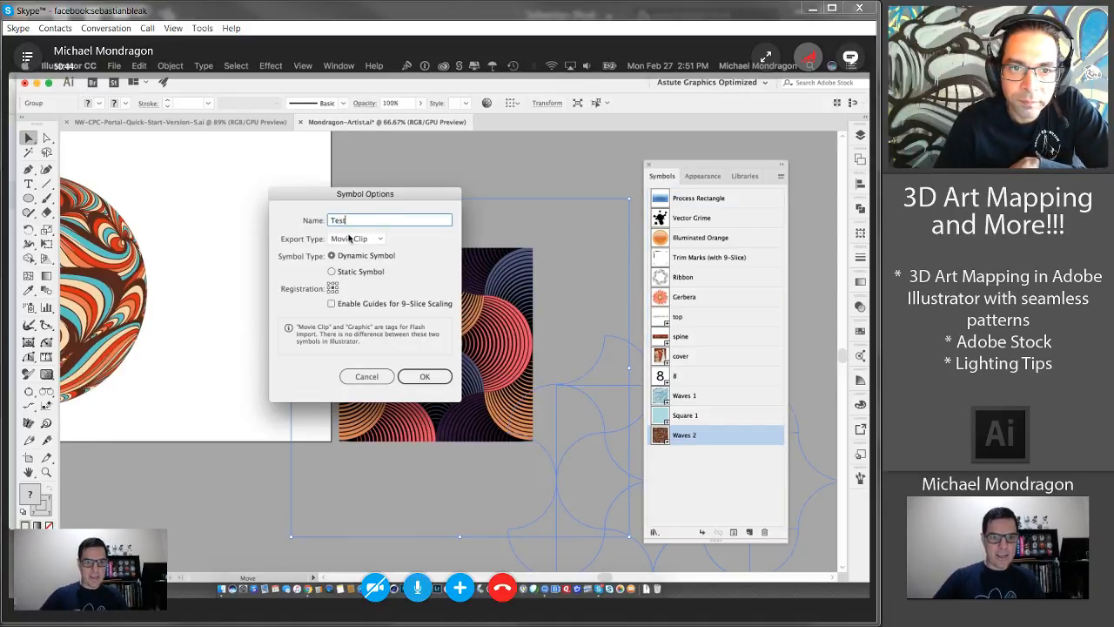
left_click(428, 376)
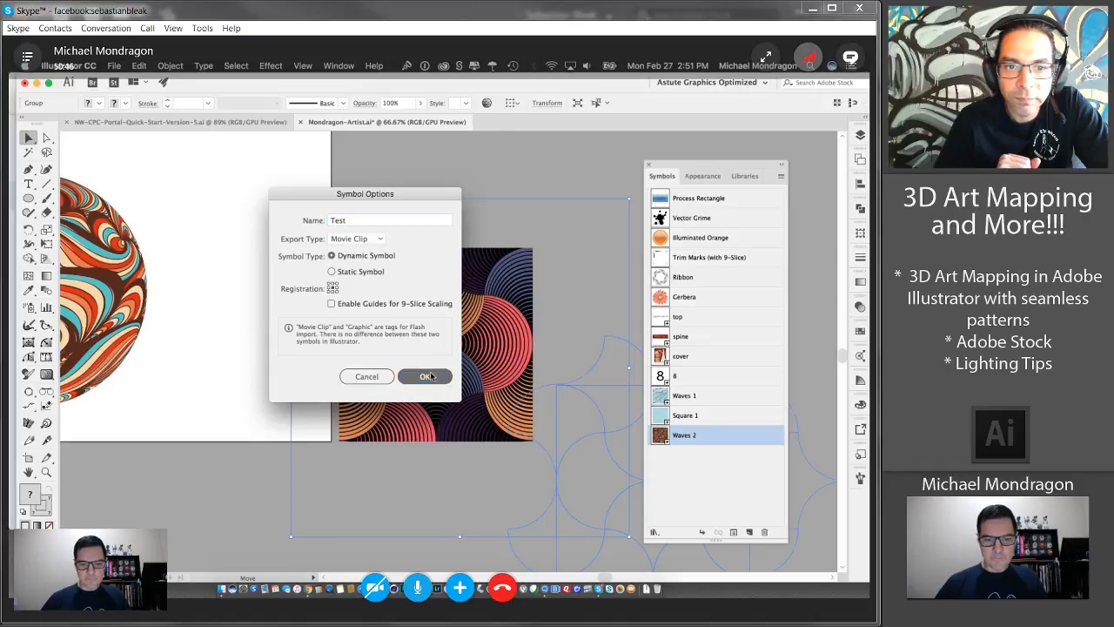
left_click(701, 508)
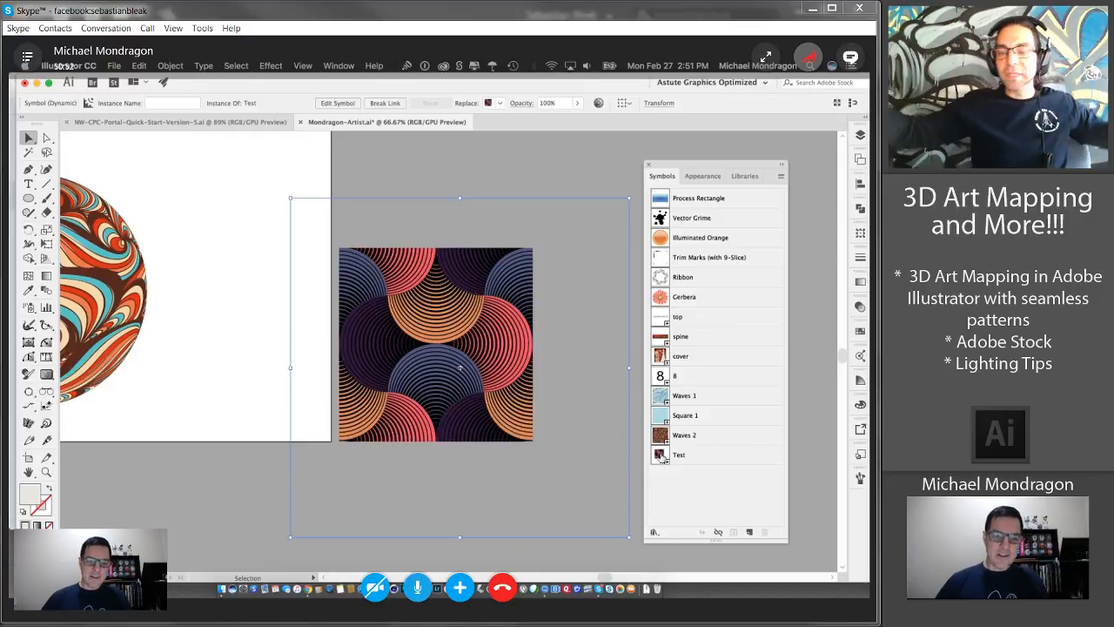
- Open the Test symbol for editing to inspect its artwork, return to the document, and select its instance to check its bounds
left_click(659, 454)
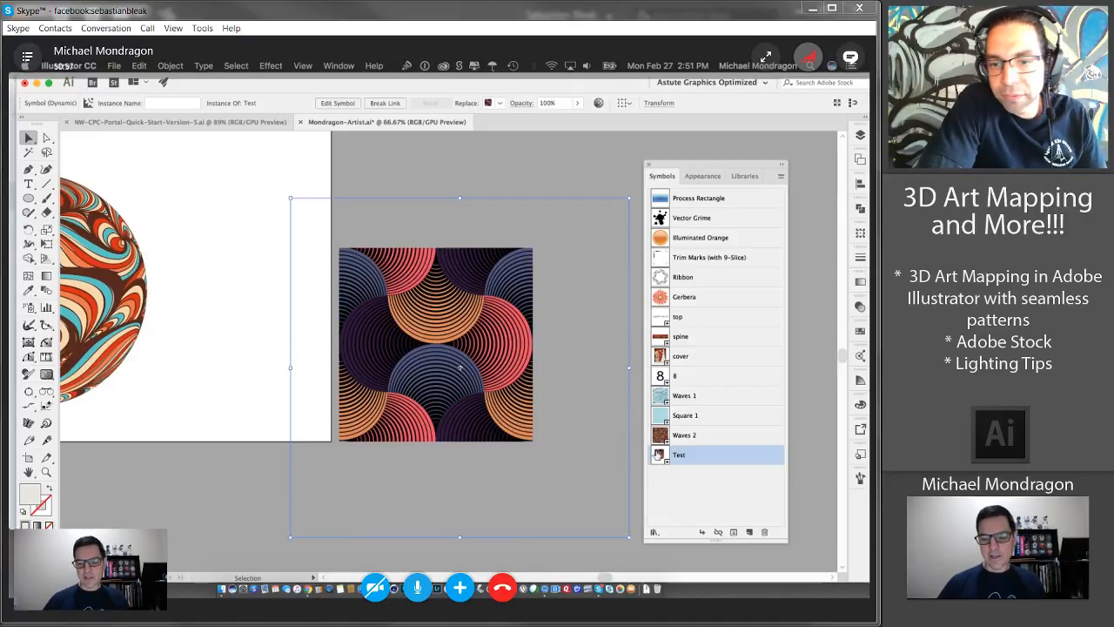
double_click(659, 453)
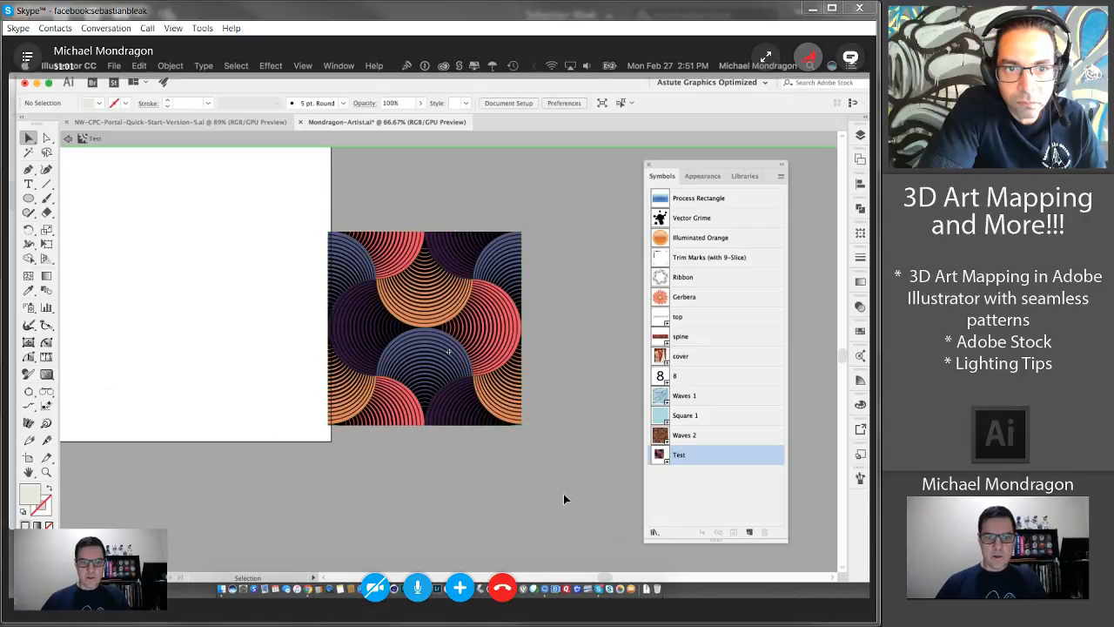
double_click(537, 470)
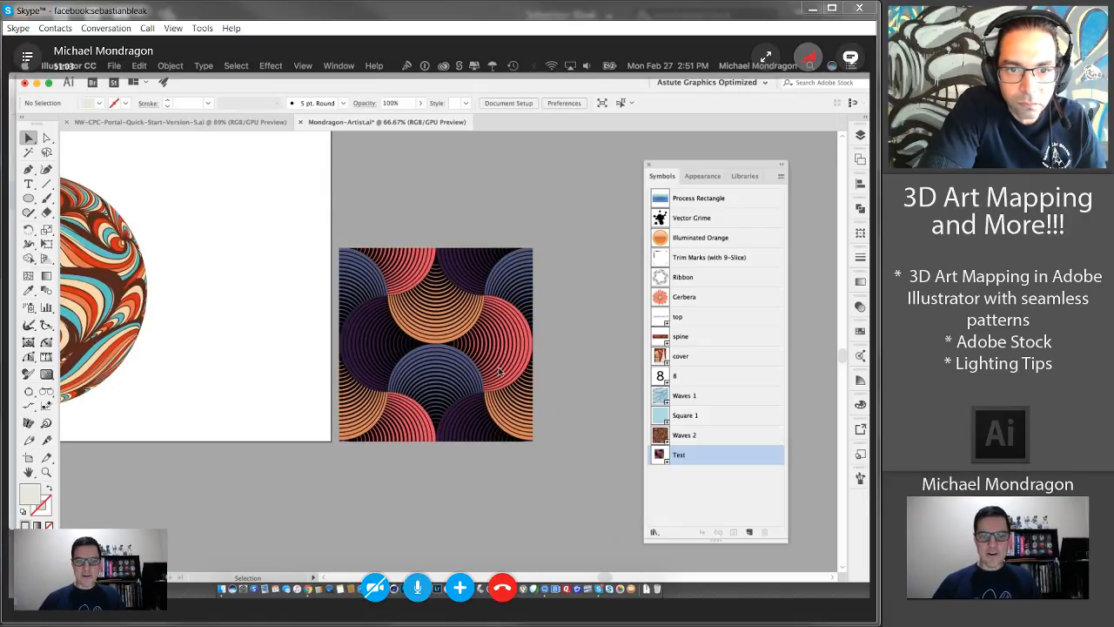
left_click(292, 199)
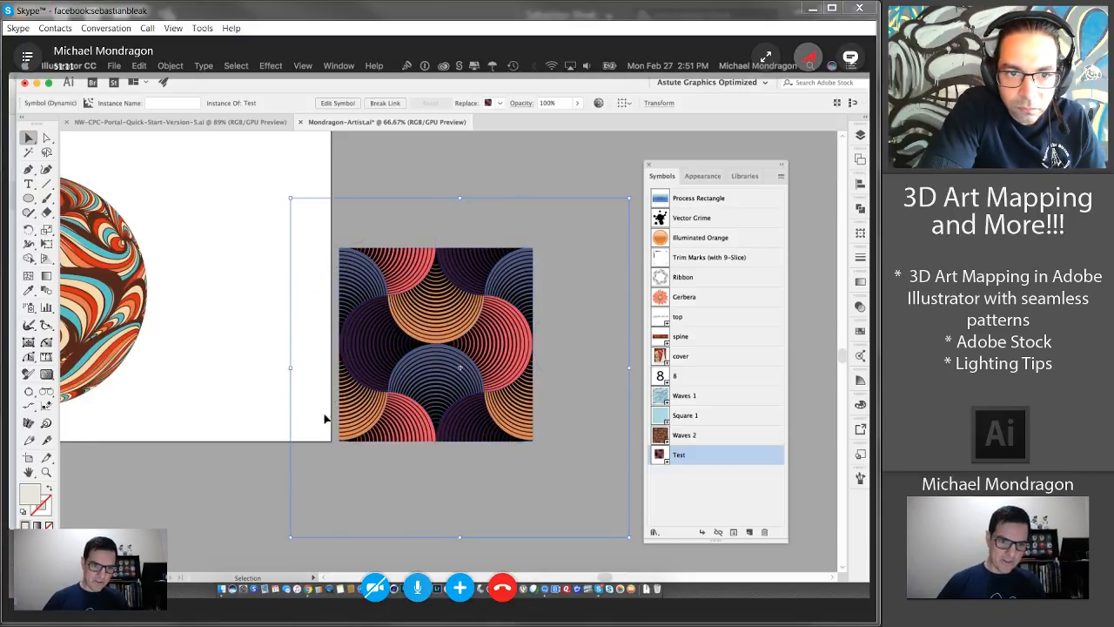
- Open the Waves 2 symbol and select all its artwork to examine its bounds, and leave symbol editing
left_click(662, 435)
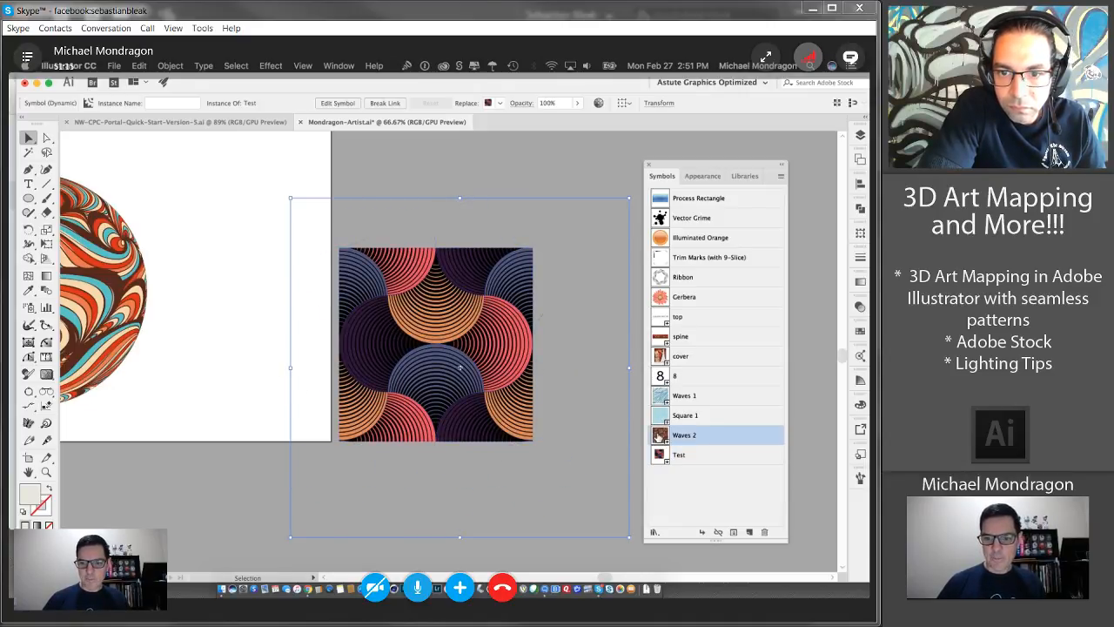
double_click(662, 435)
key("ctrl+a")
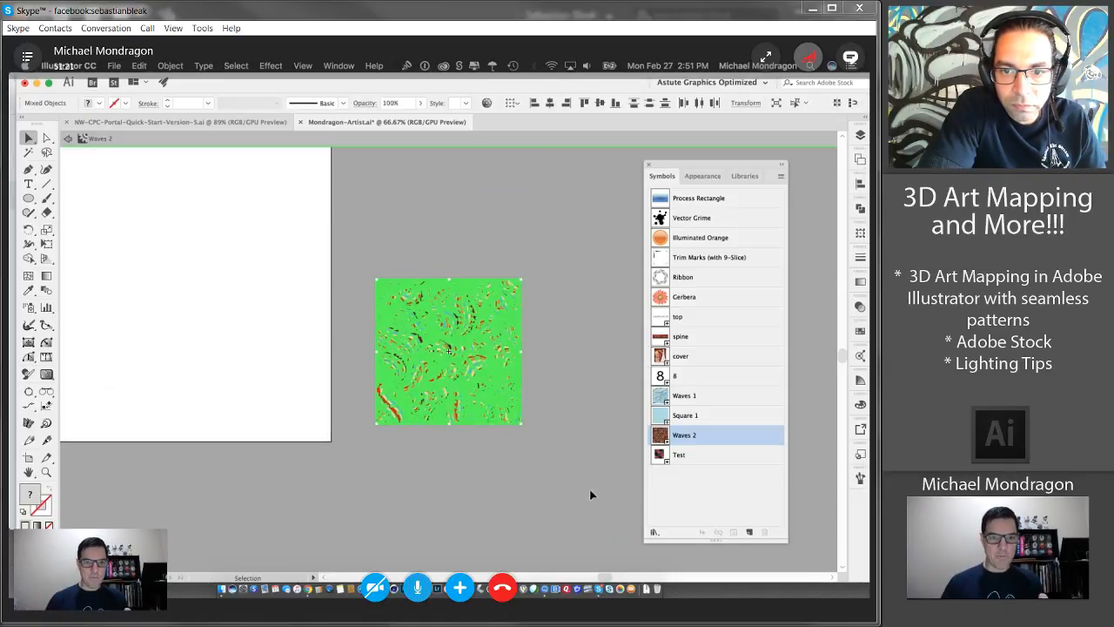
left_click(719, 456)
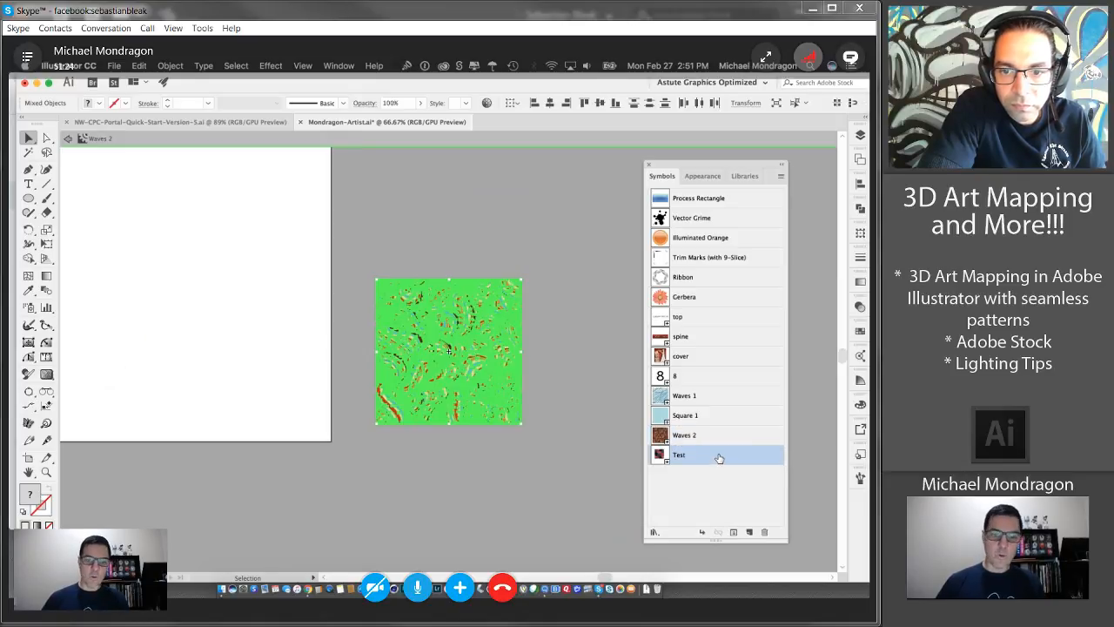
left_click(67, 140)
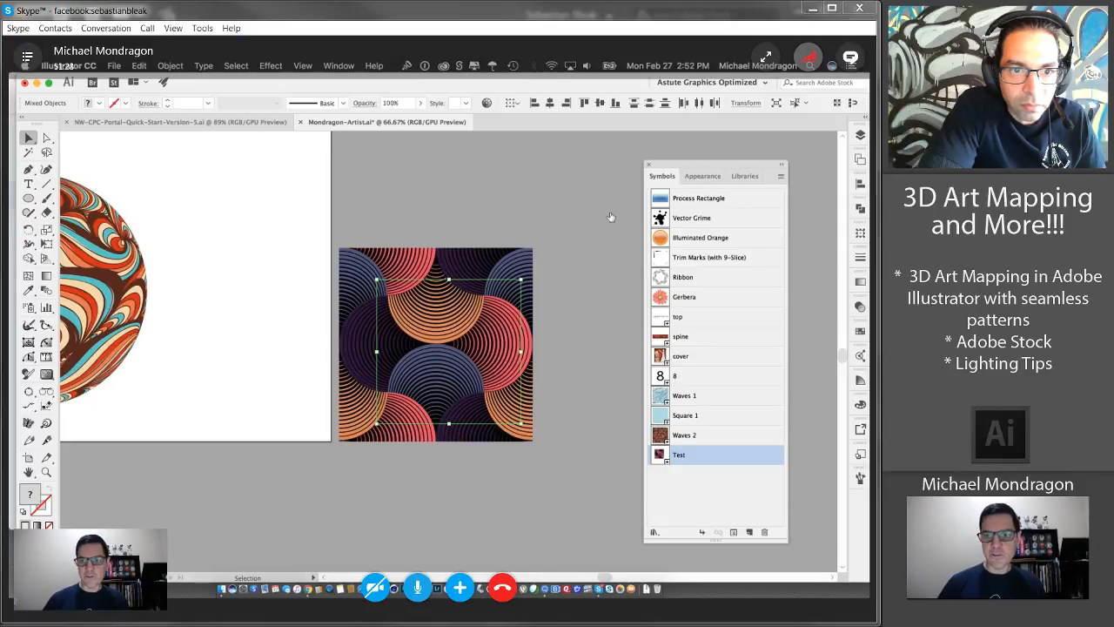
- Open the Drink can top graphic from the library, try moving an anchor point of its outer circle, and close the document without saving
left_click(744, 176)
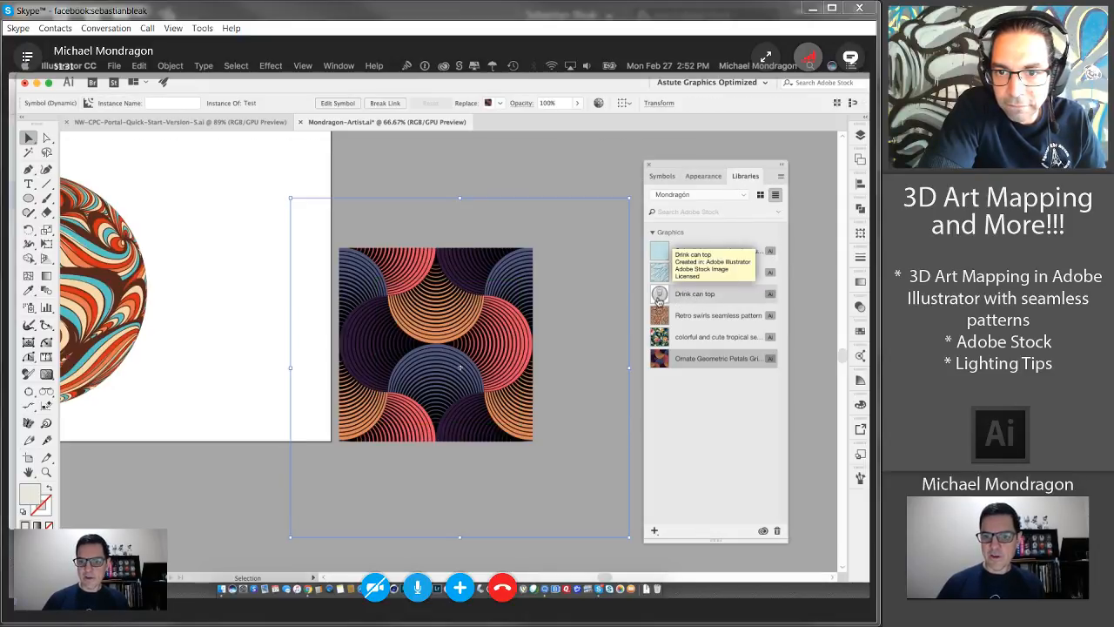
double_click(693, 294)
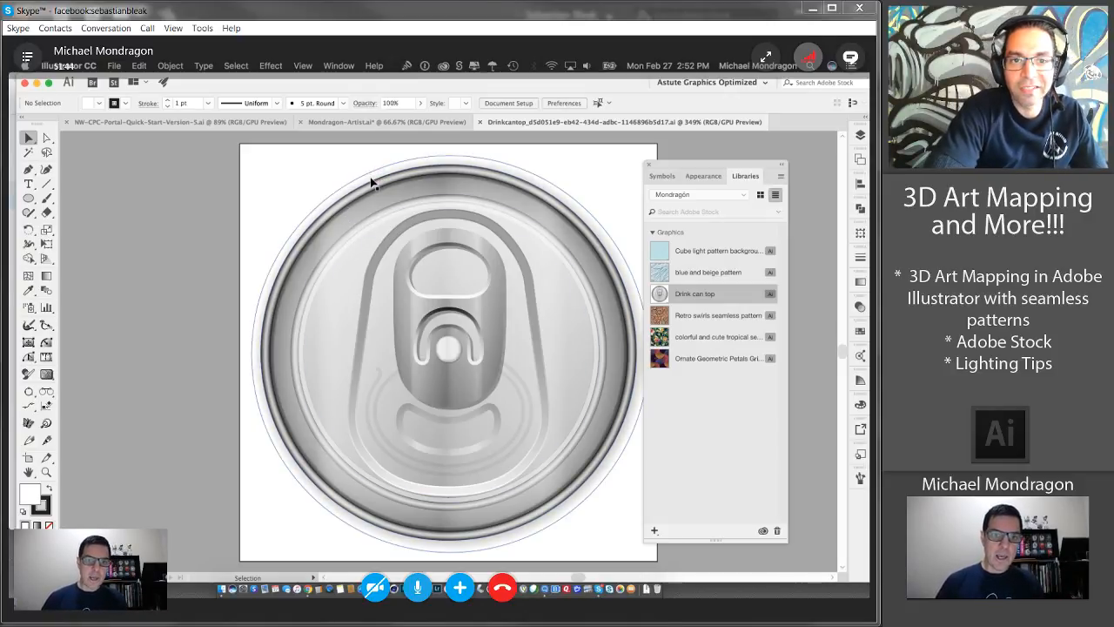
left_click(46, 139)
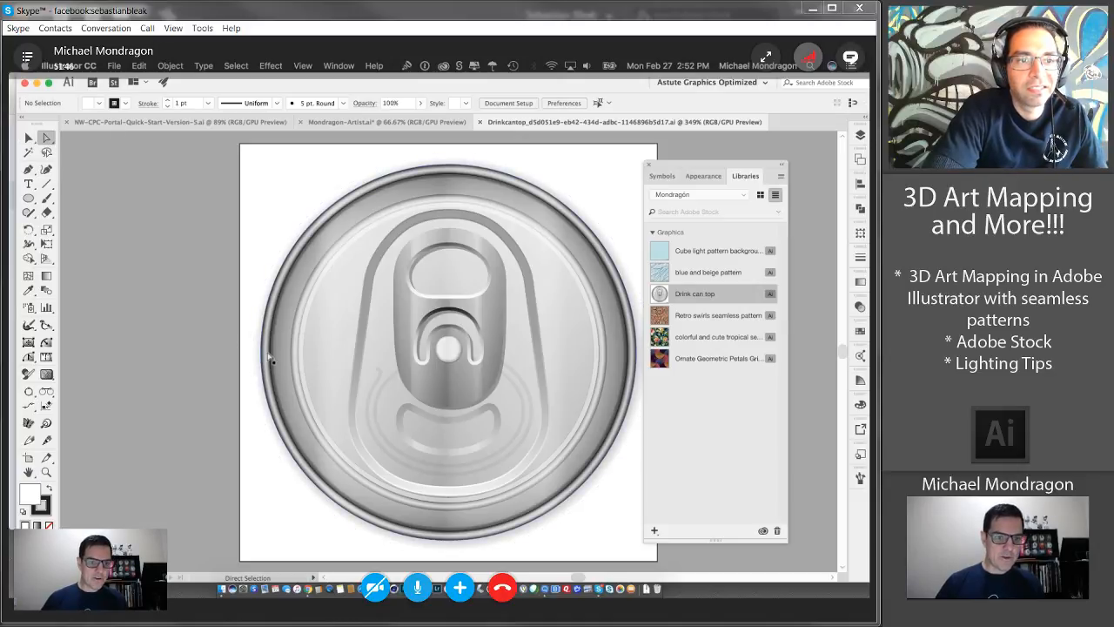
left_click_drag(258, 361, 224, 368)
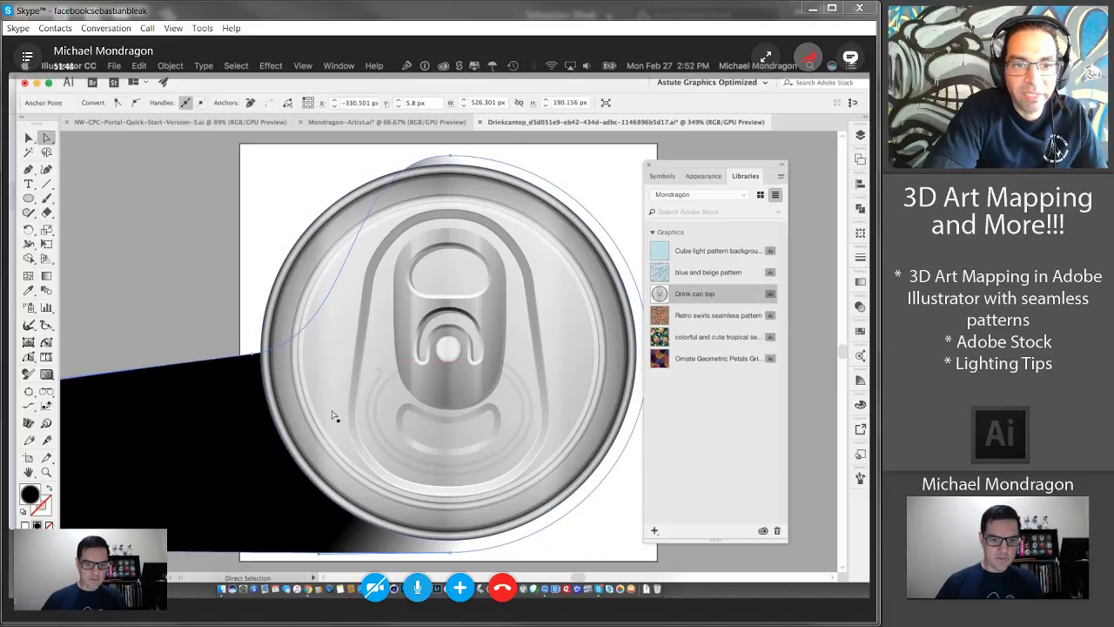
key("ctrl+z")
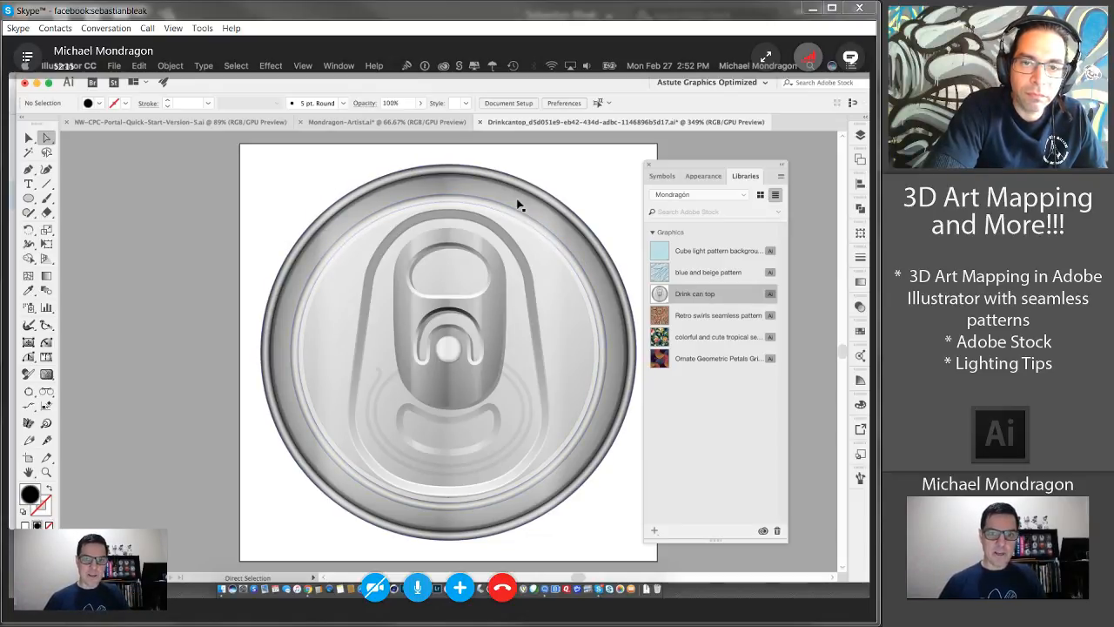
left_click(479, 122)
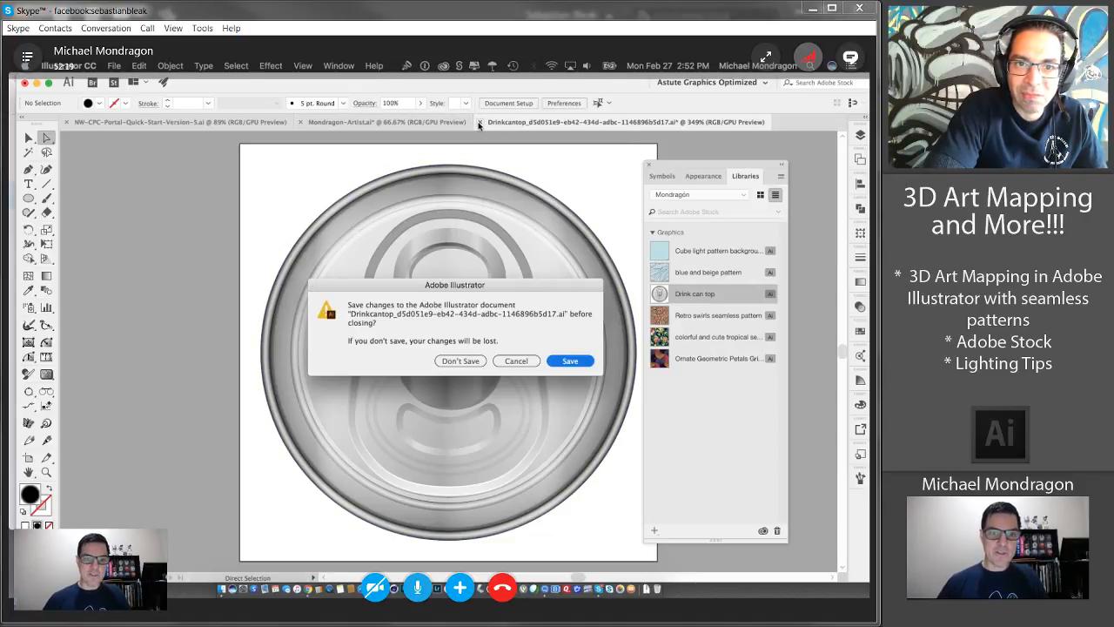
left_click(462, 360)
- Delete the Test symbol instance from the pasteboard and fit the artboard with the sphere in the window
left_click_drag(292, 176, 584, 467)
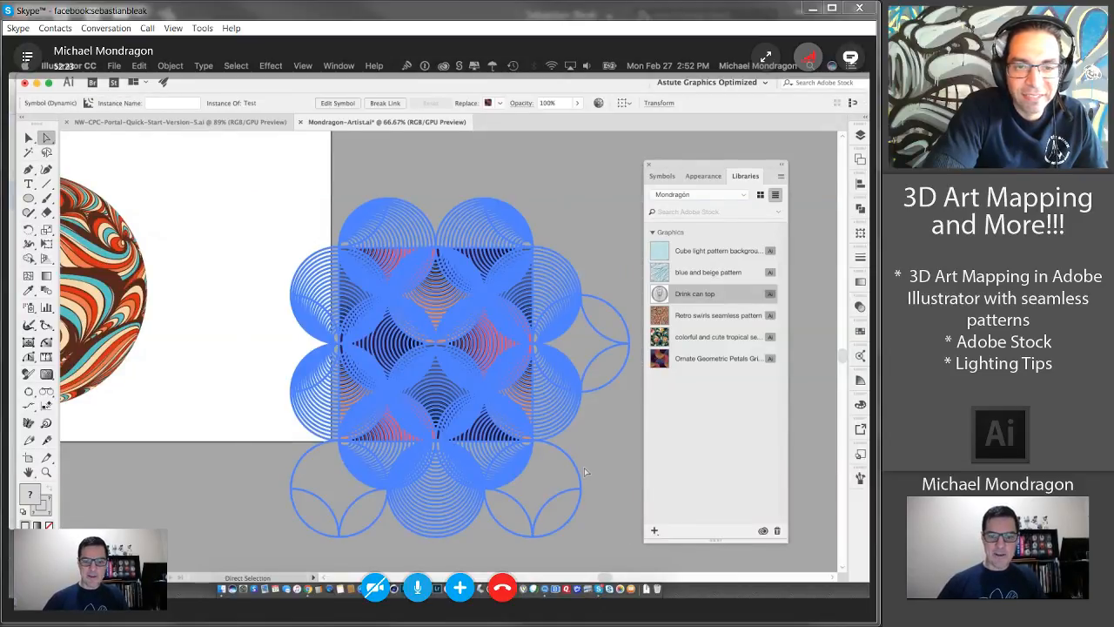
left_click(29, 138)
left_click(132, 178)
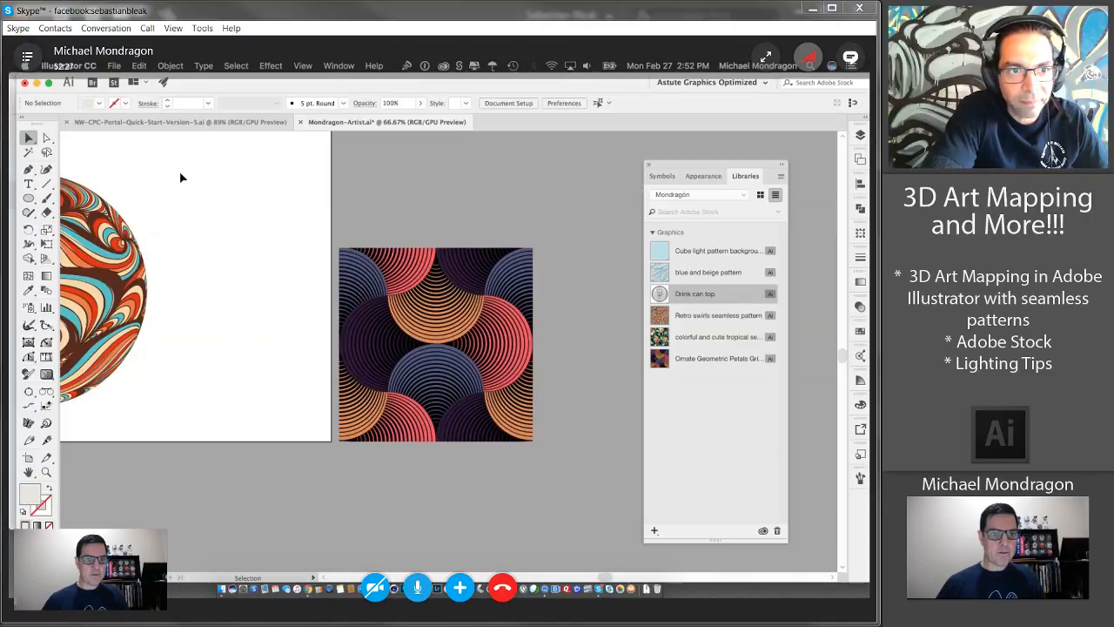
left_click_drag(203, 176, 406, 342)
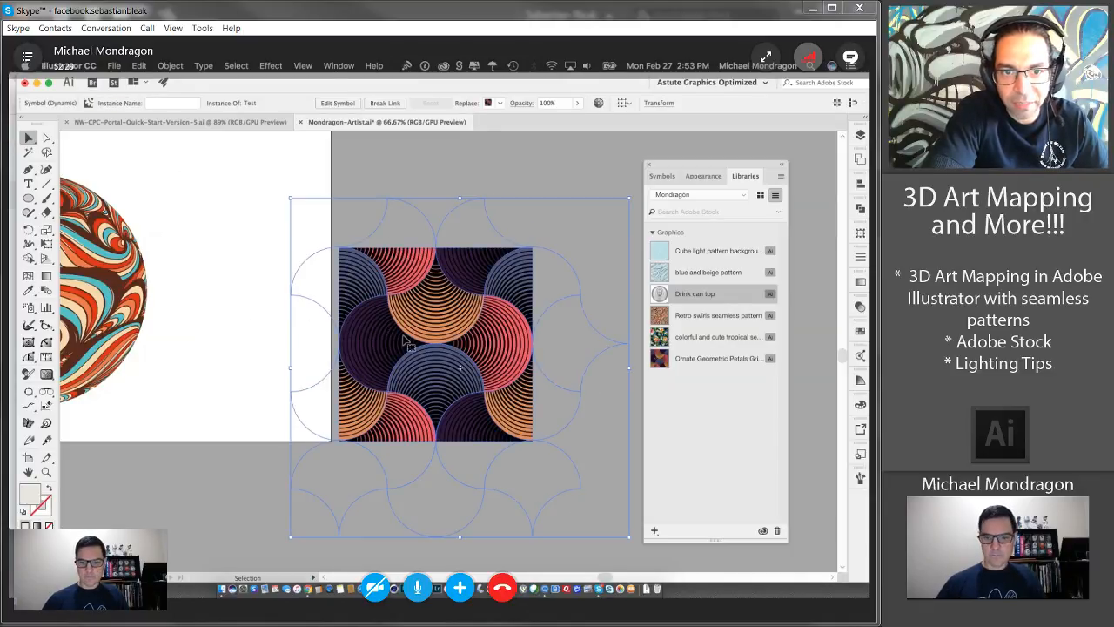
key("Delete")
key("a")
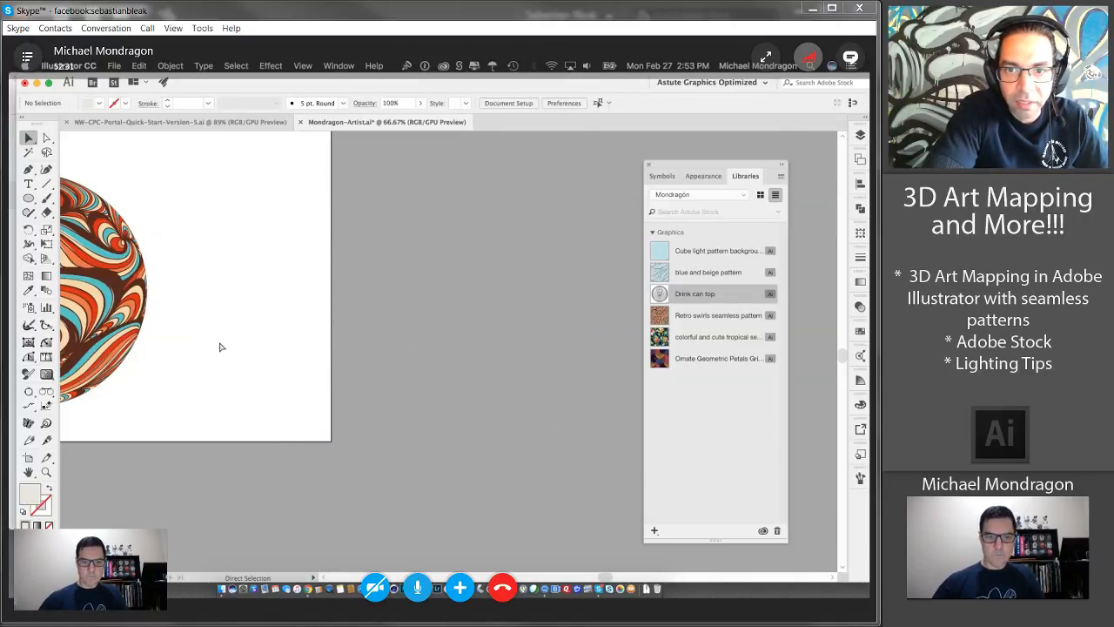
key("super+0")
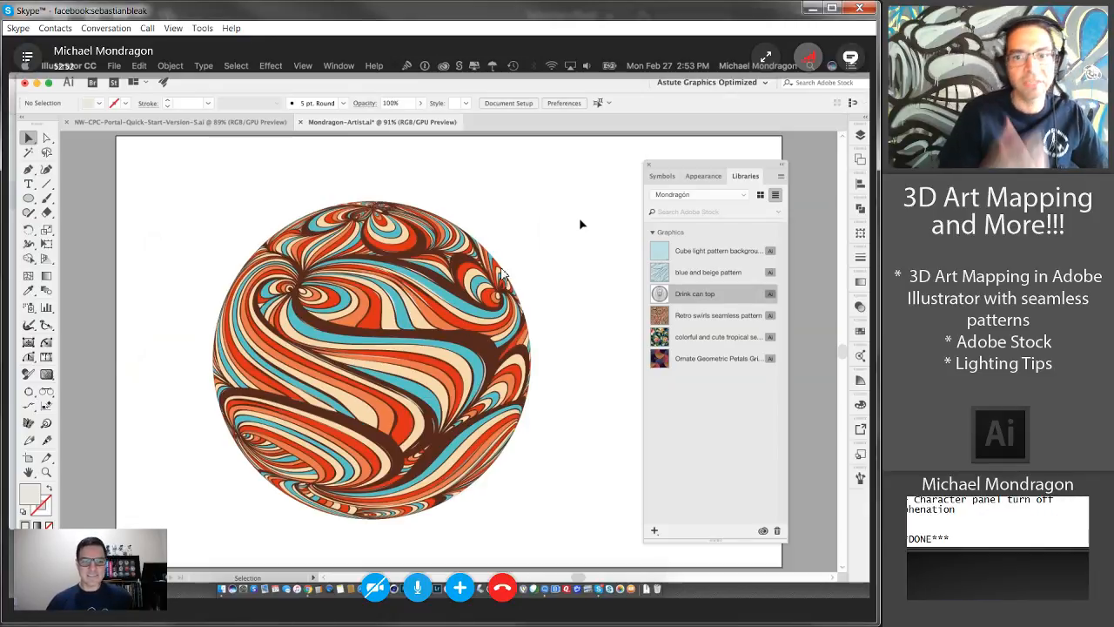
- Switch from the Skype call to the local Illustrator window and show the second artboard of the What We are Talking About document
left_click(809, 10)
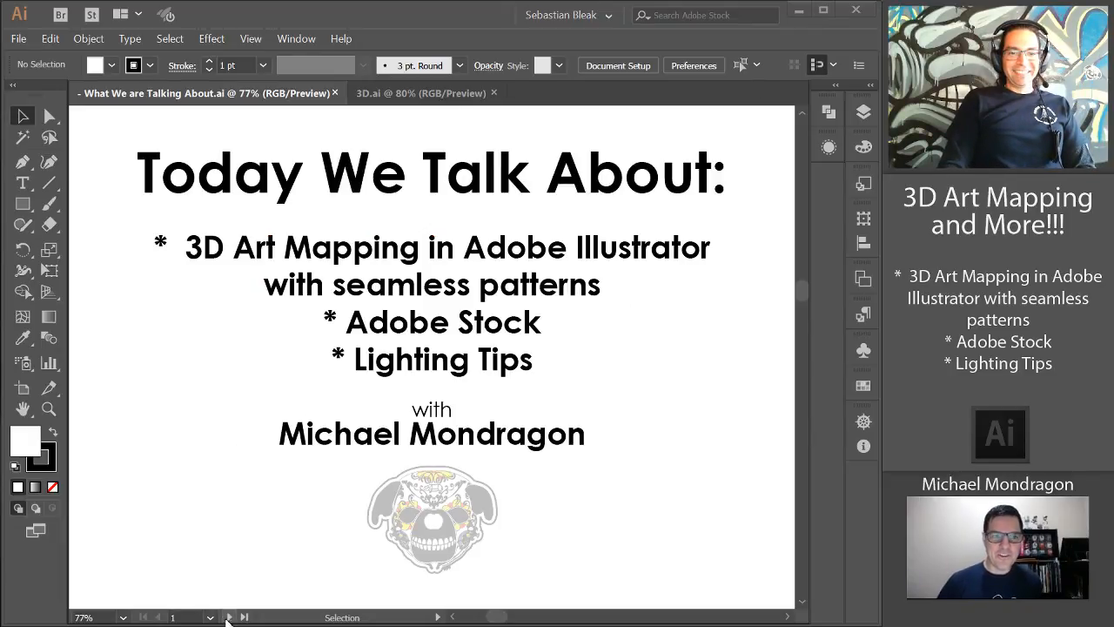
left_click(229, 617)
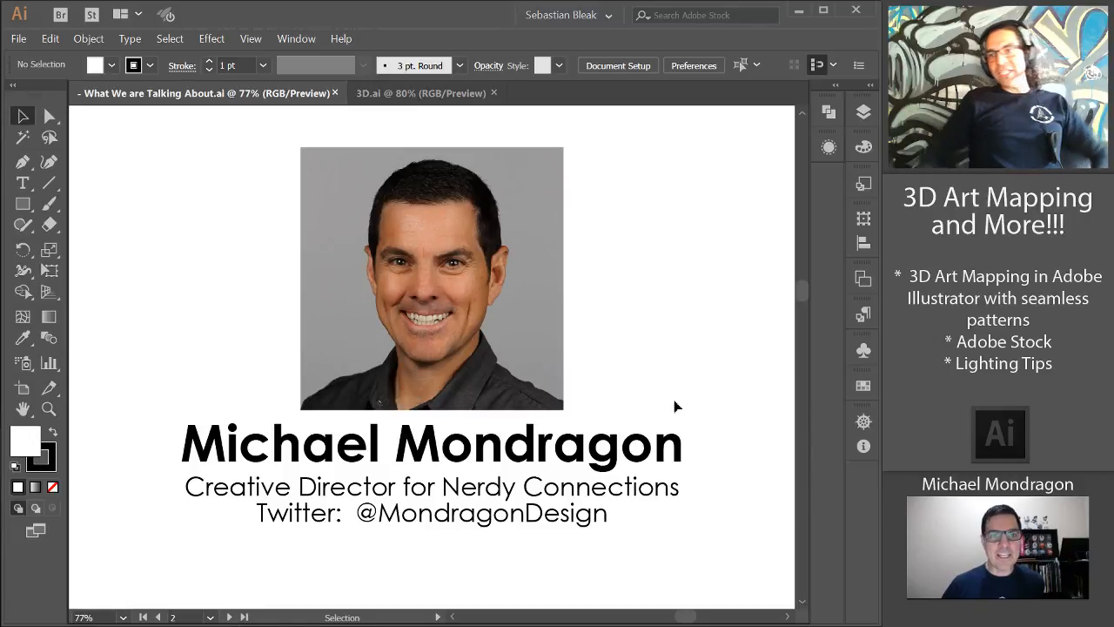
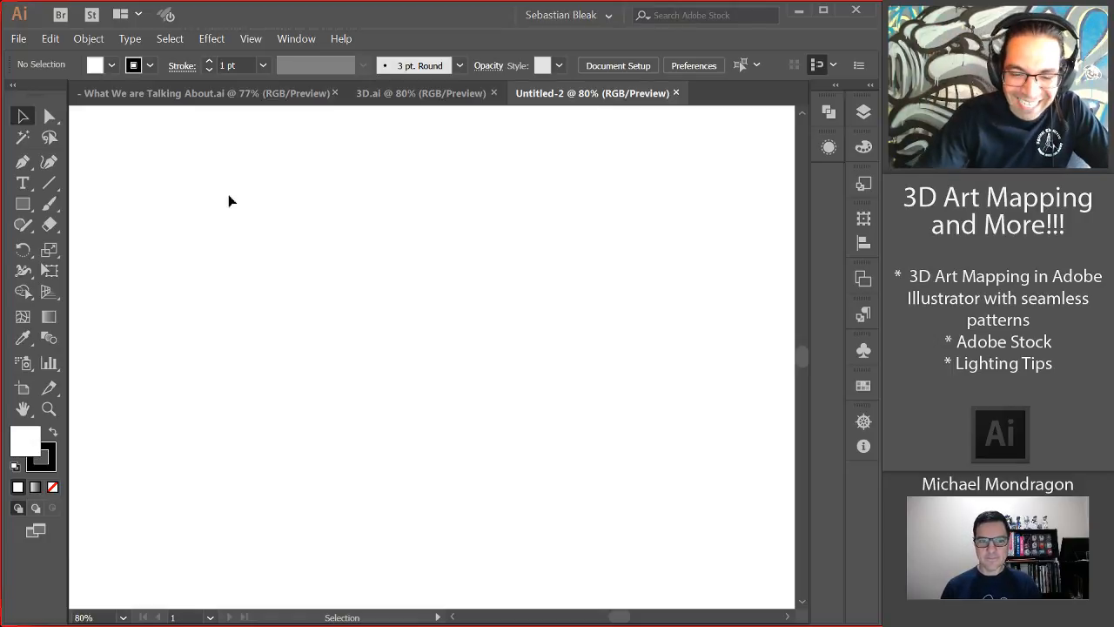
- Draw a circle on the upper part of the blank artboard in Untitled-2 and remove its stroke
key("l")
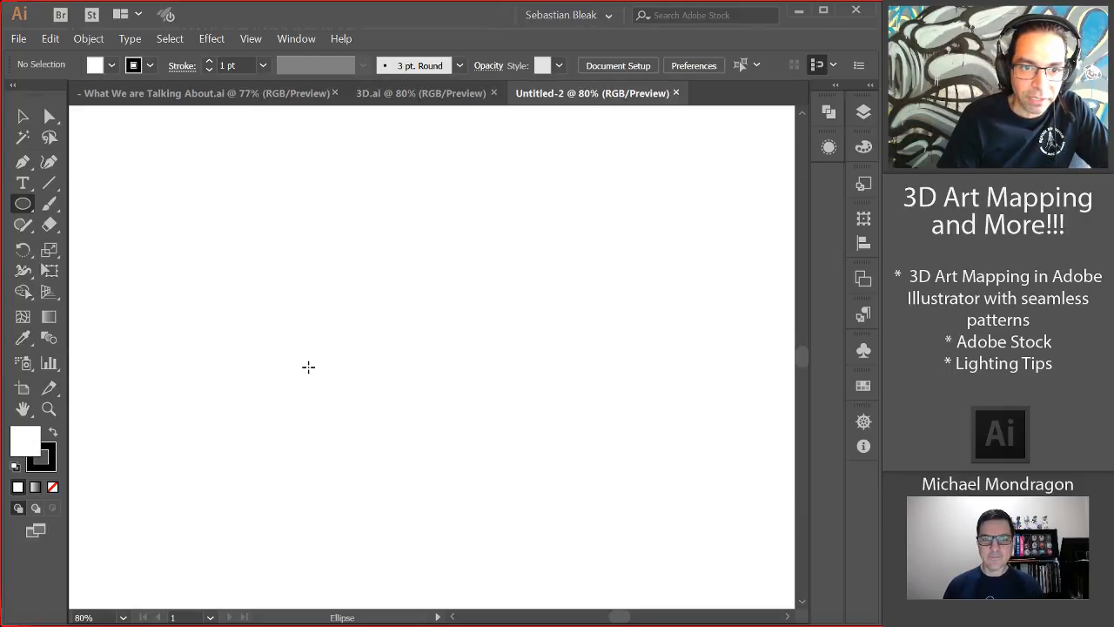
left_click_drag(298, 367, 509, 186)
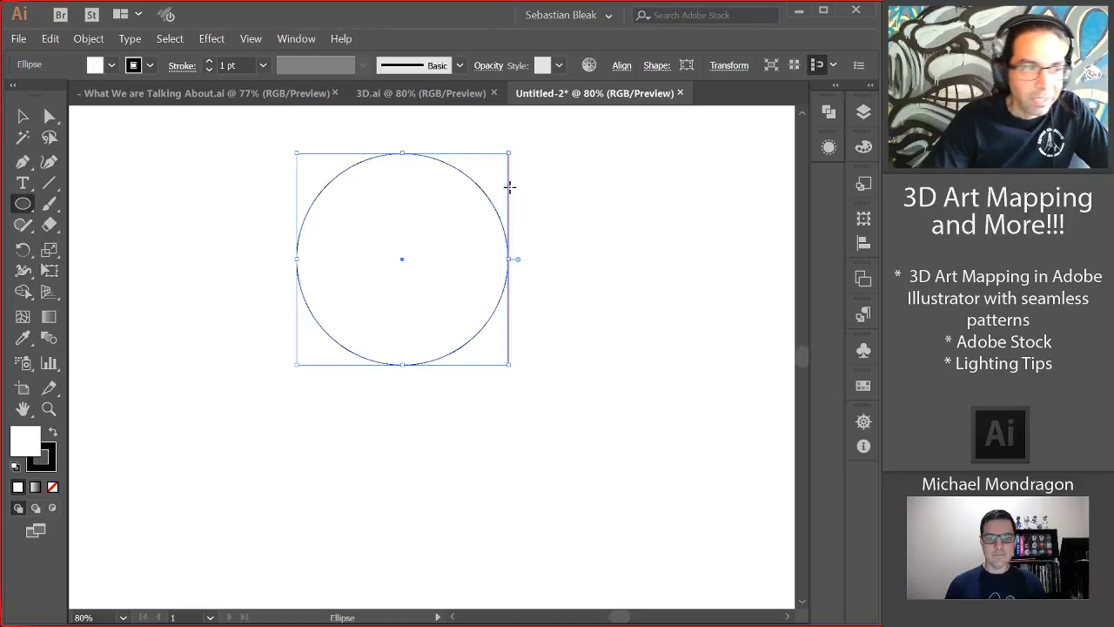
key("x")
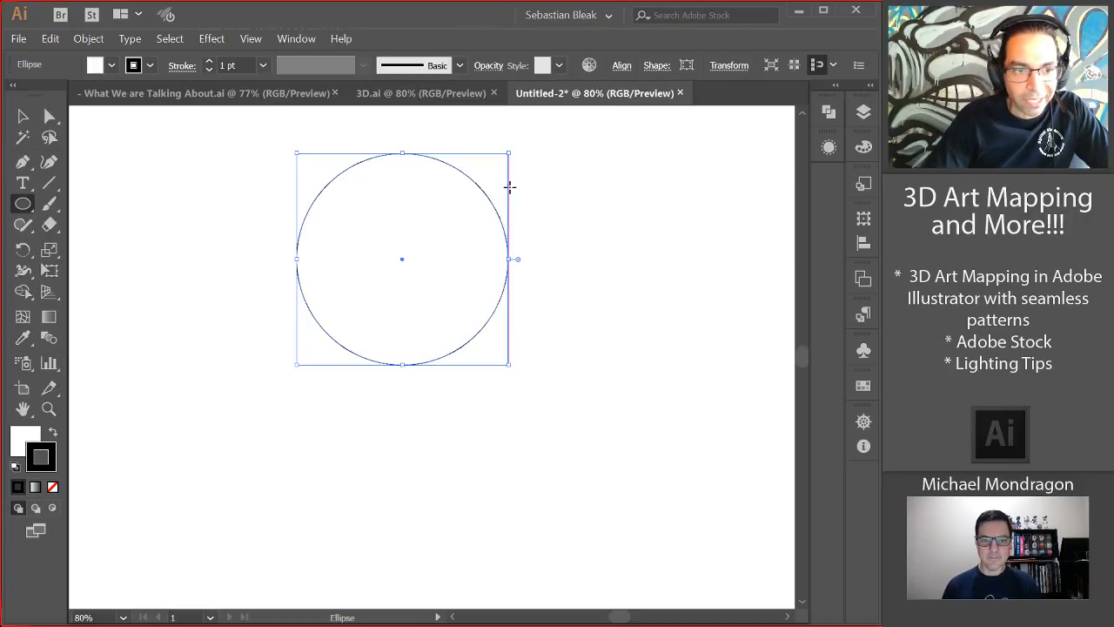
key("slash")
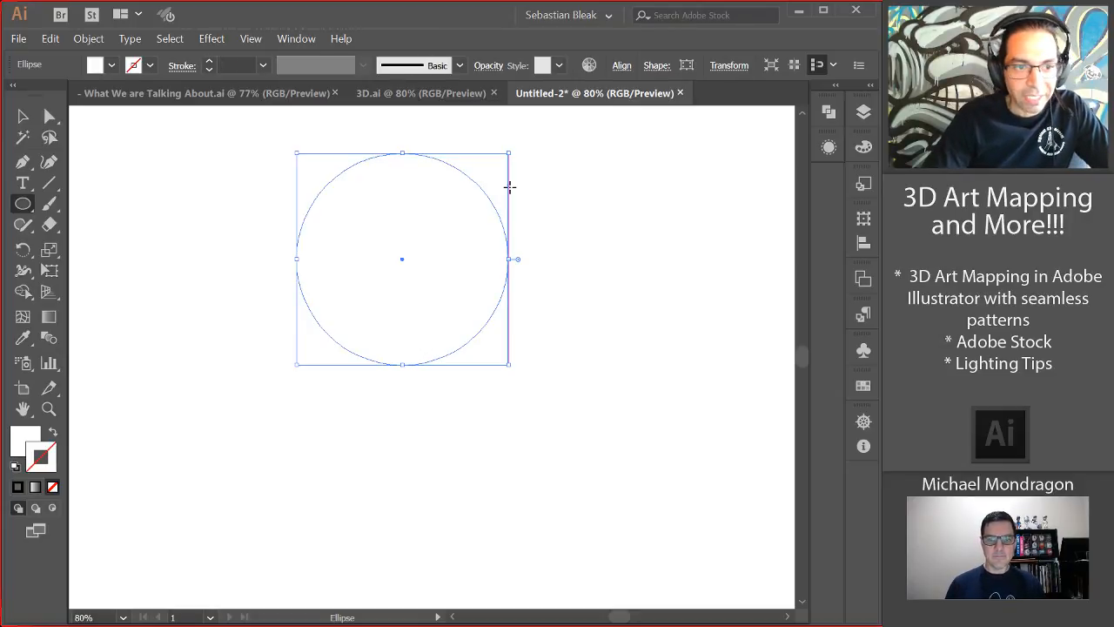
- Fill the circle with the white-to-black linear gradient and keep only the gradient settings floating beside it
key("x")
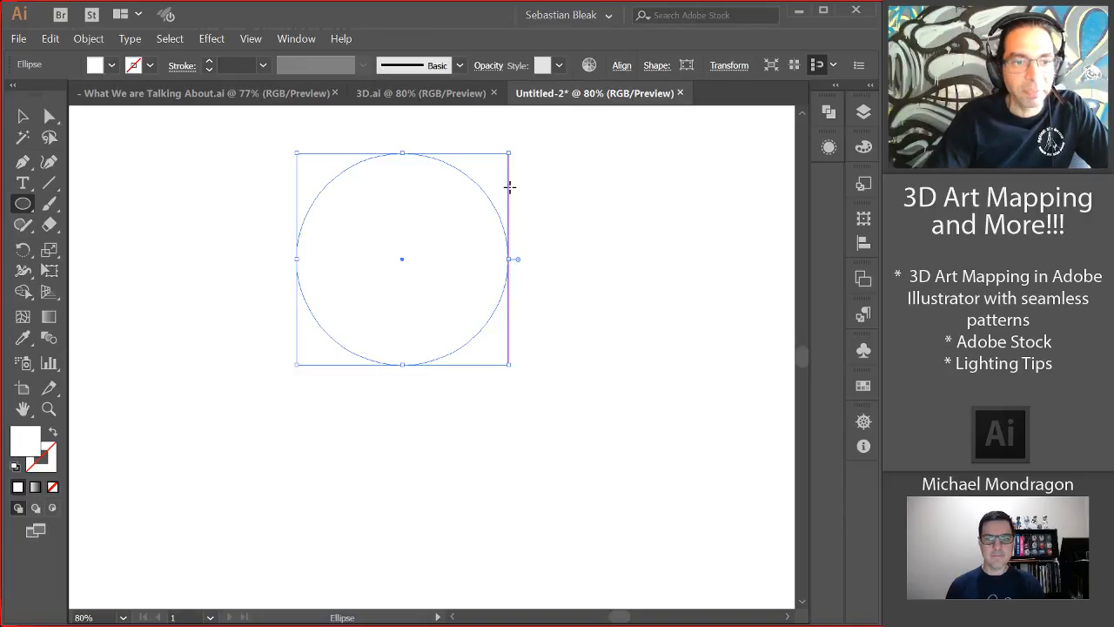
key("period")
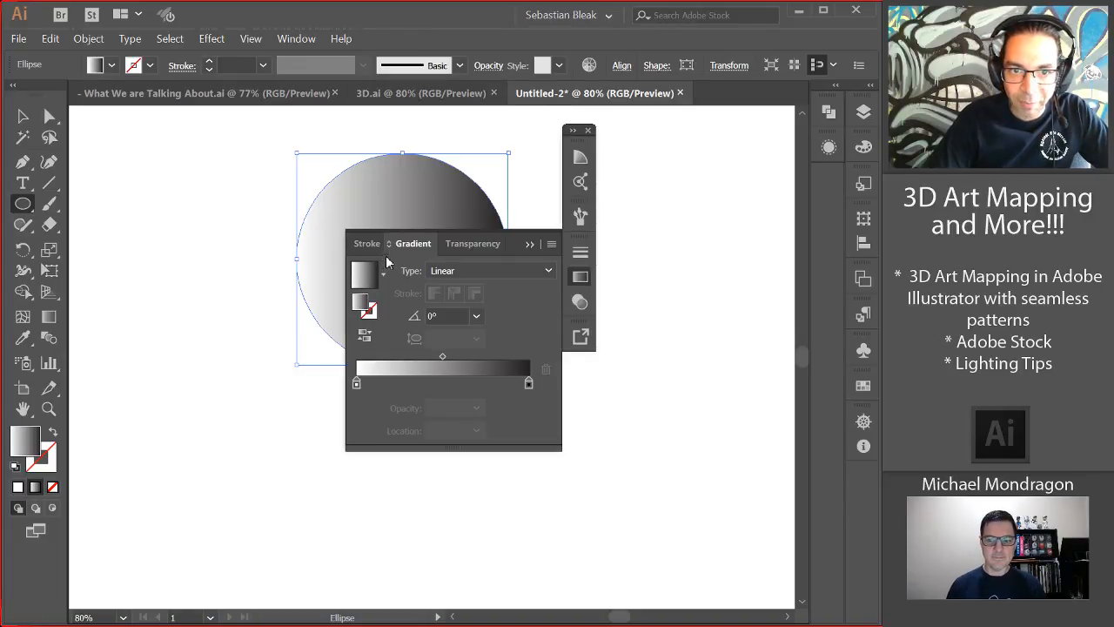
left_click_drag(402, 249, 91, 274)
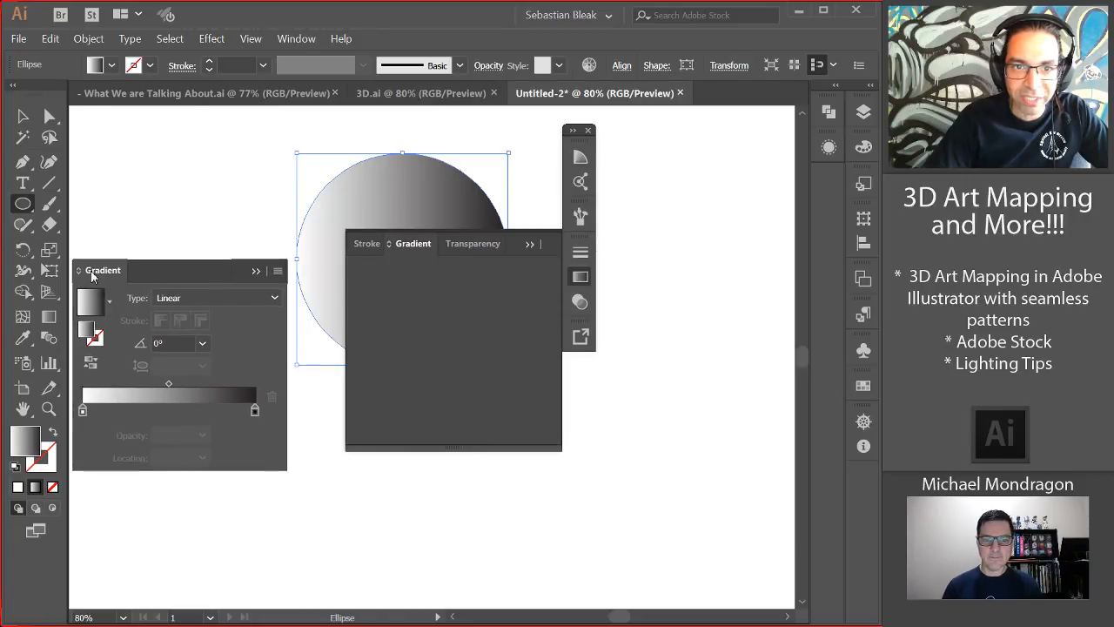
left_click(589, 130)
left_click_drag(131, 266, 606, 147)
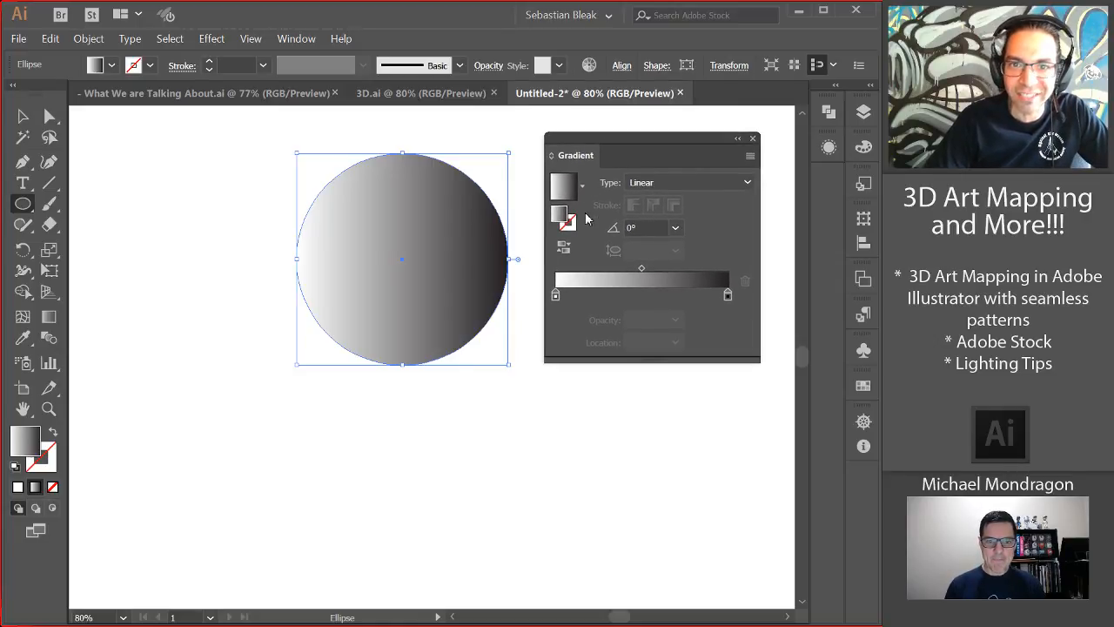
- Change the circle's gradient type to Radial, dock the gradient settings, and move the circle toward the artboard's left side
left_click(671, 182)
left_click(661, 220)
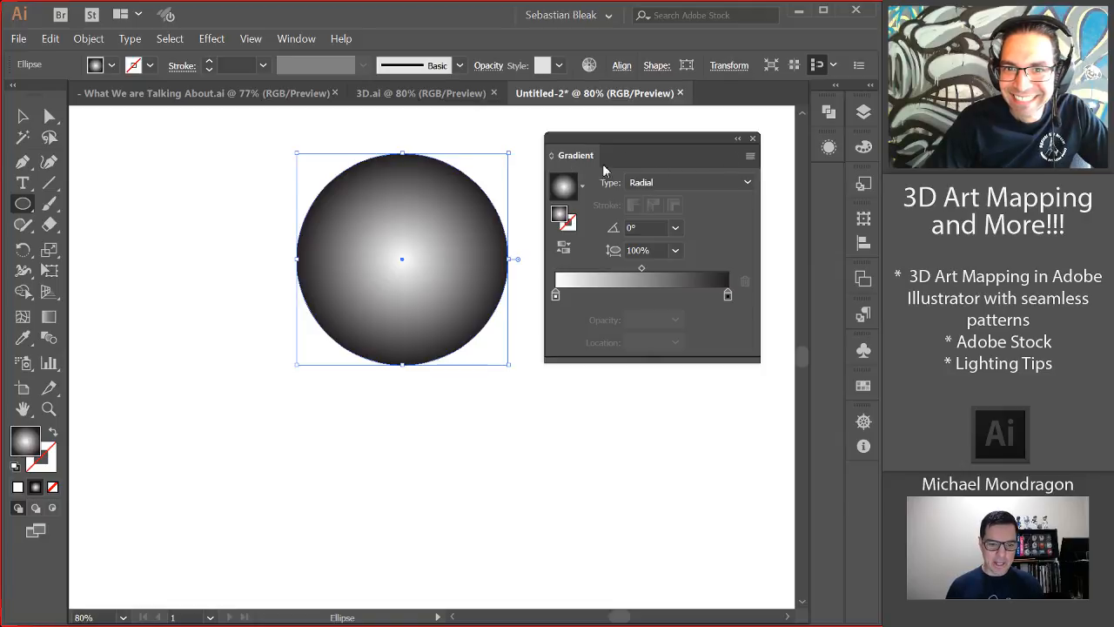
left_click_drag(571, 158, 822, 189)
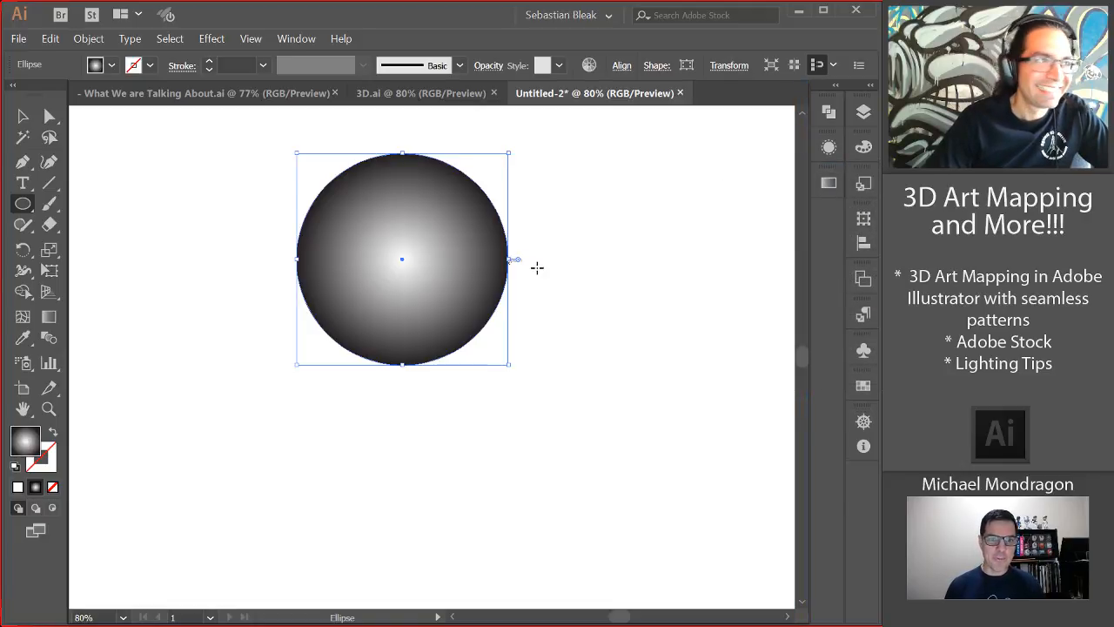
left_click_drag(406, 261, 294, 261)
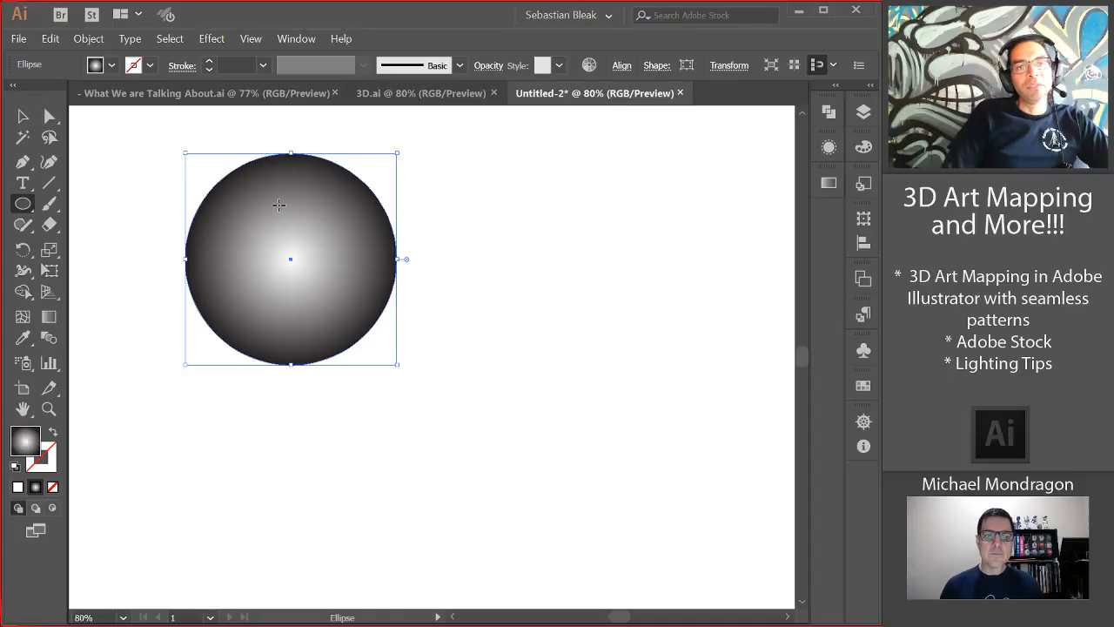
mouse_move(291, 259)
left_mouse_down()
mouse_move(381, 307)
mouse_move(334, 258)
mouse_move(287, 294)
mouse_move(267, 267)
mouse_move(288, 259)
left_mouse_up()
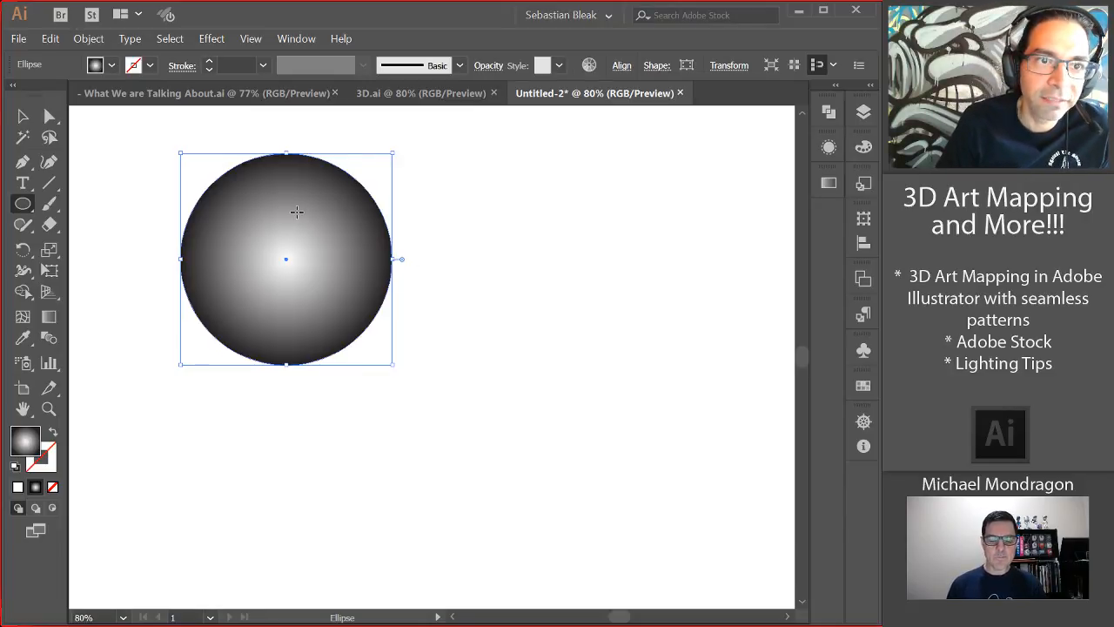
- Try a Color Halftone effect on the circle with all four channel screen angles at 85 degrees, and undo it
left_click(212, 40)
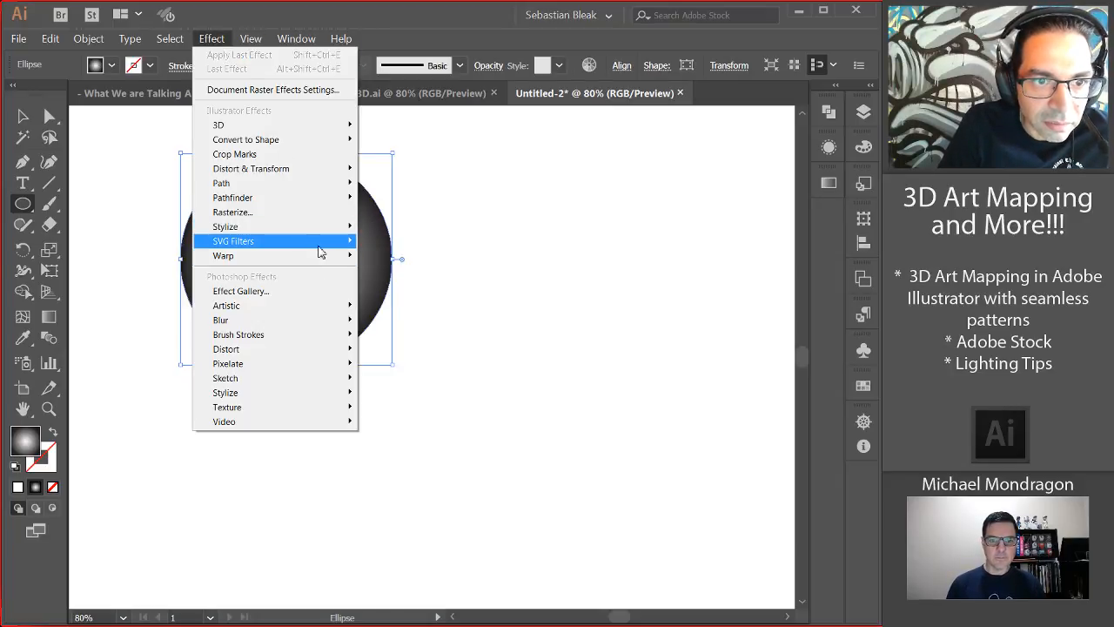
mouse_move(326, 238)
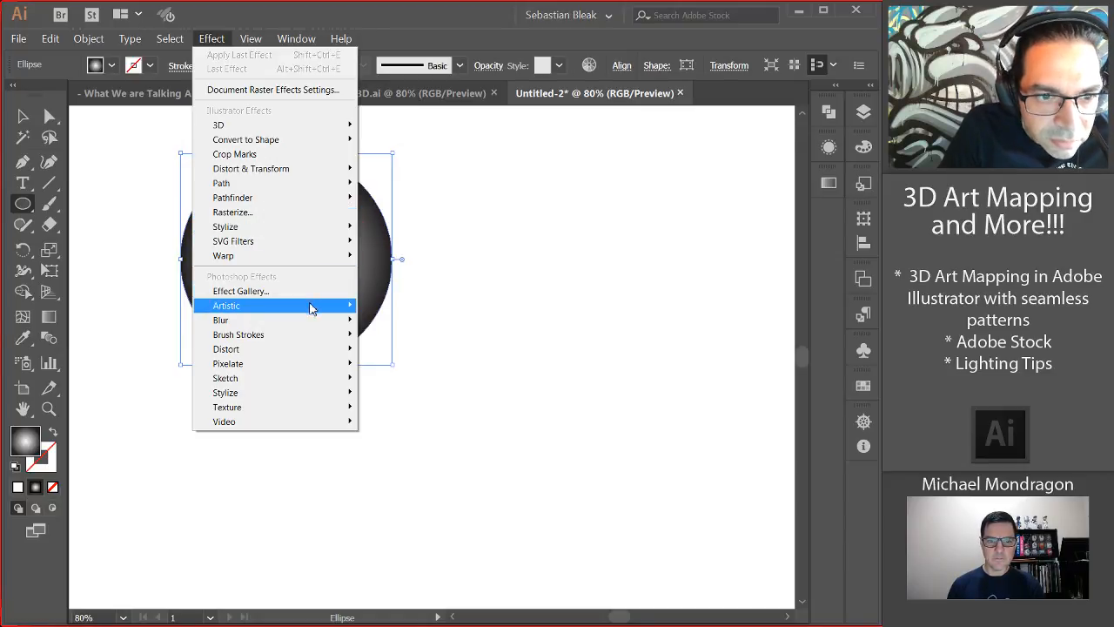
mouse_move(302, 367)
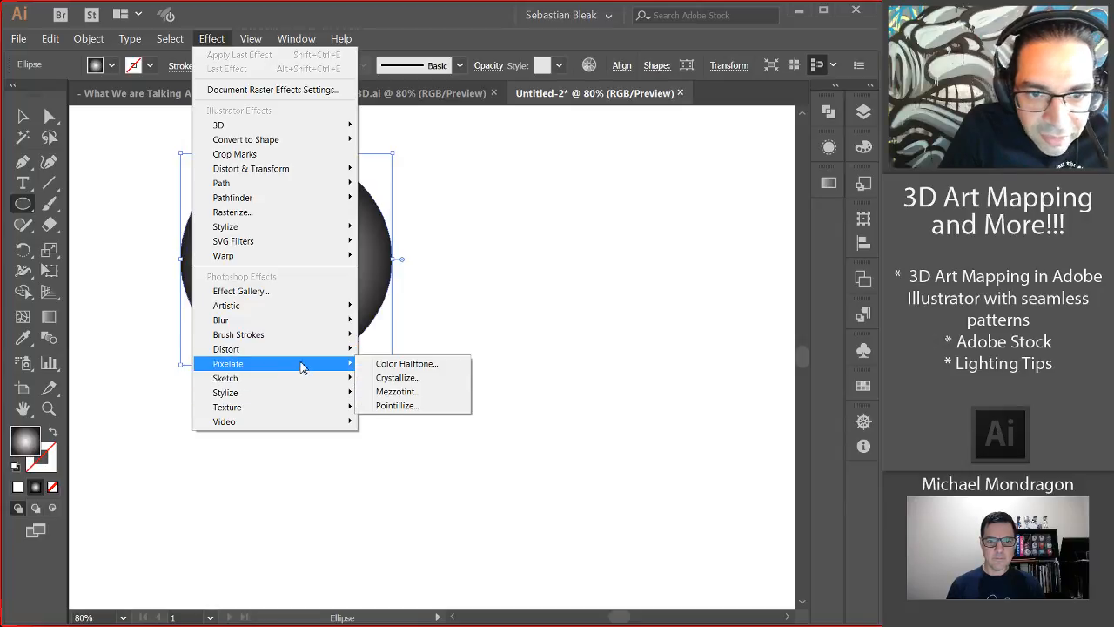
left_click(451, 367)
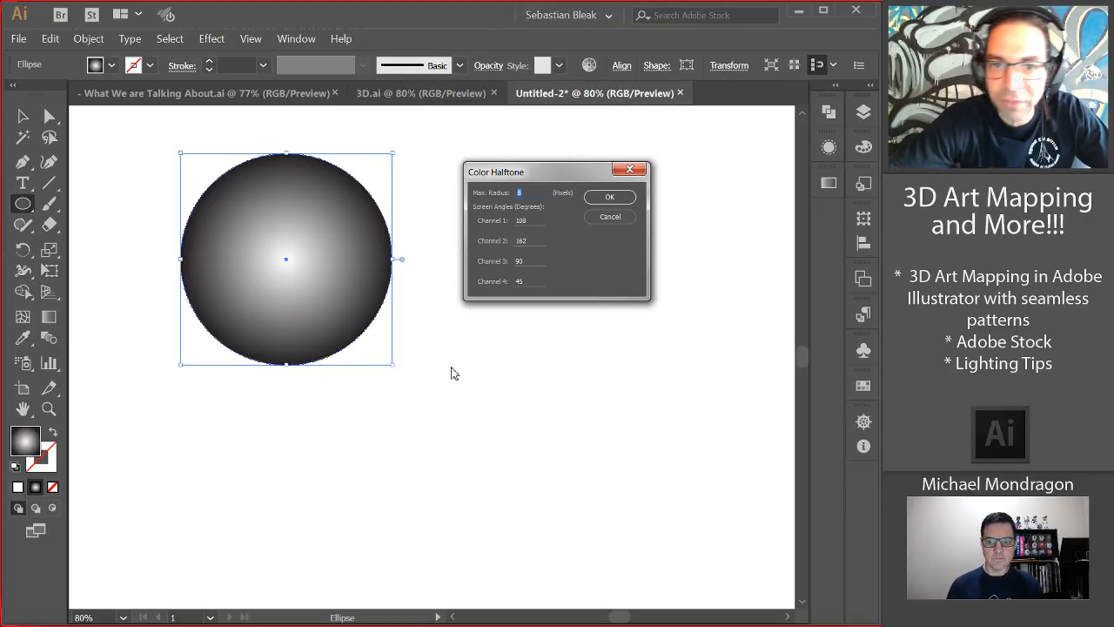
key("Tab")
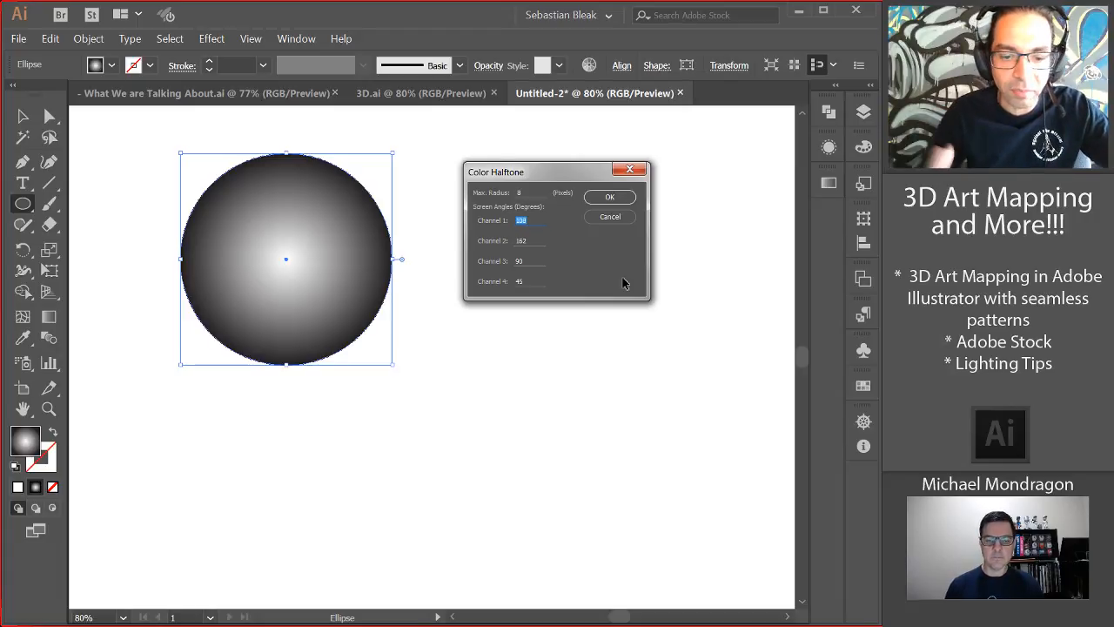
type("85")
key("Tab")
type("85")
key("Tab")
type("85")
key("Tab")
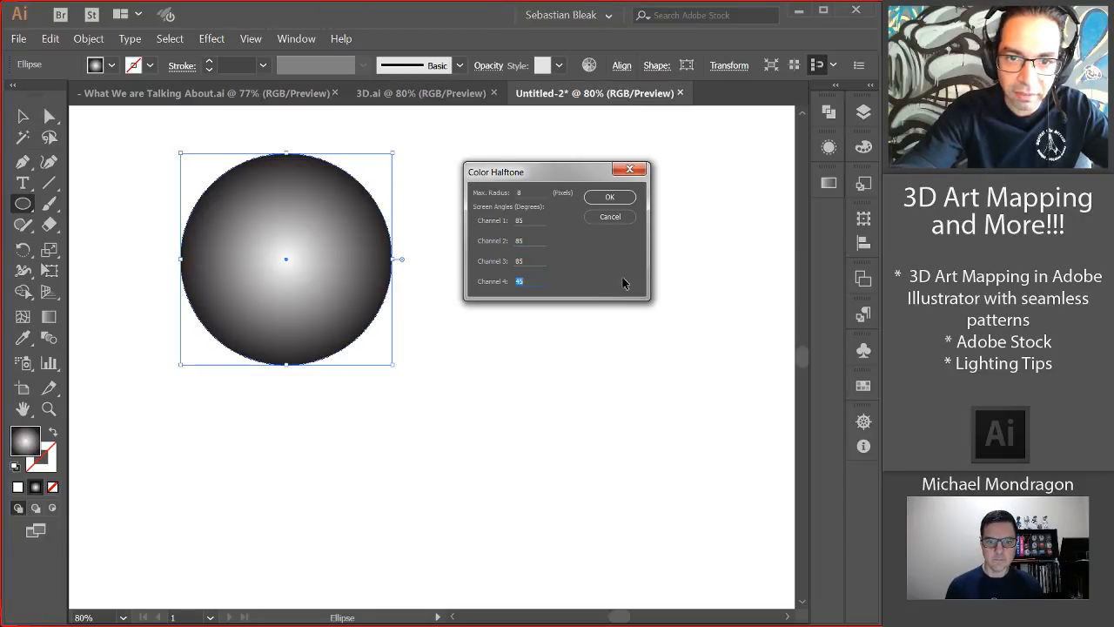
type("85")
key("Tab")
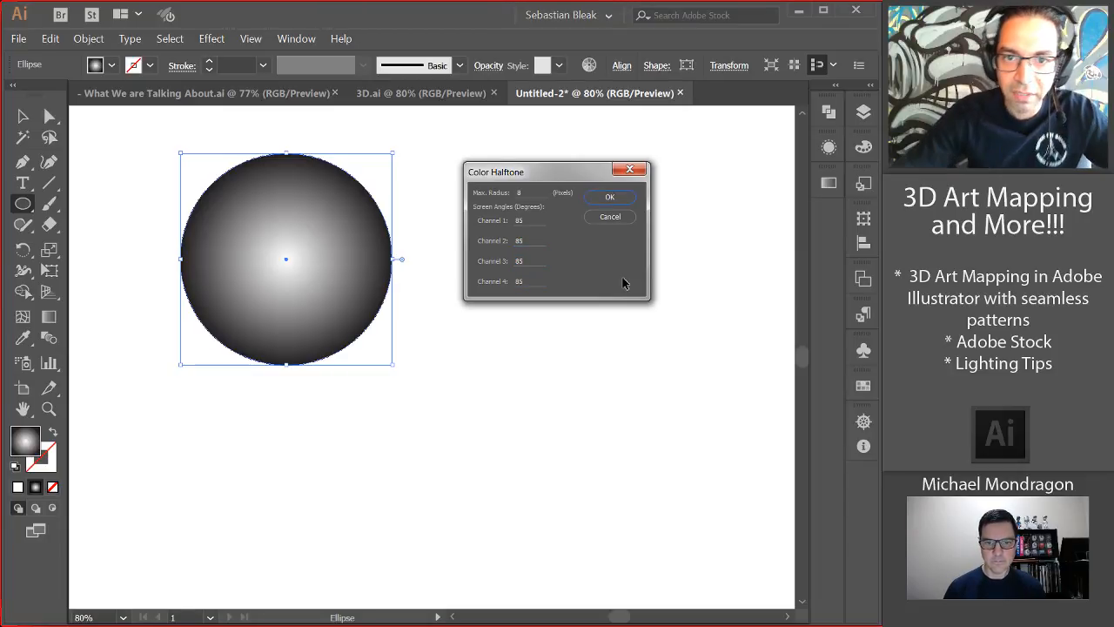
left_click(598, 200)
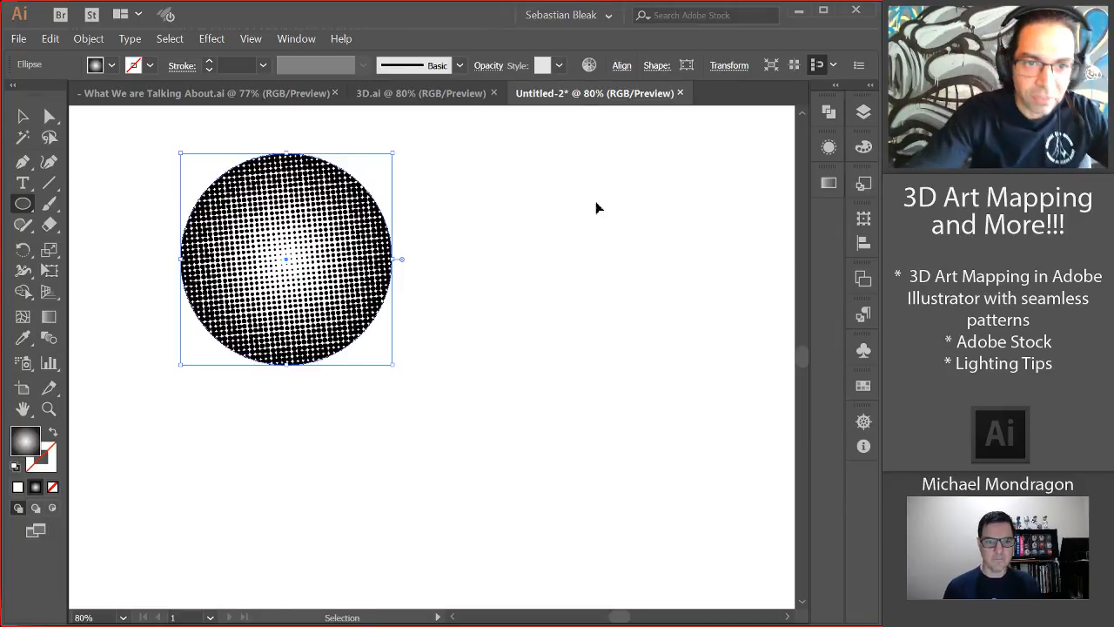
key("ctrl+z")
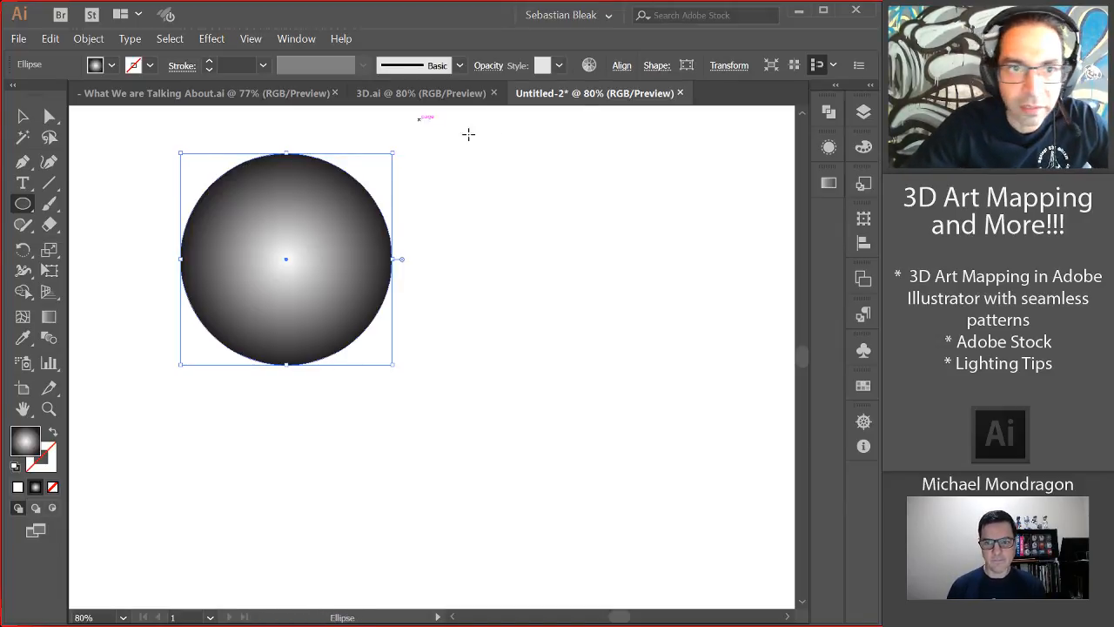
- Apply a Color Halftone effect to the circle with screen angles of 105, 85, 68 and 24 degrees for channels 1 to 4
left_click(213, 38)
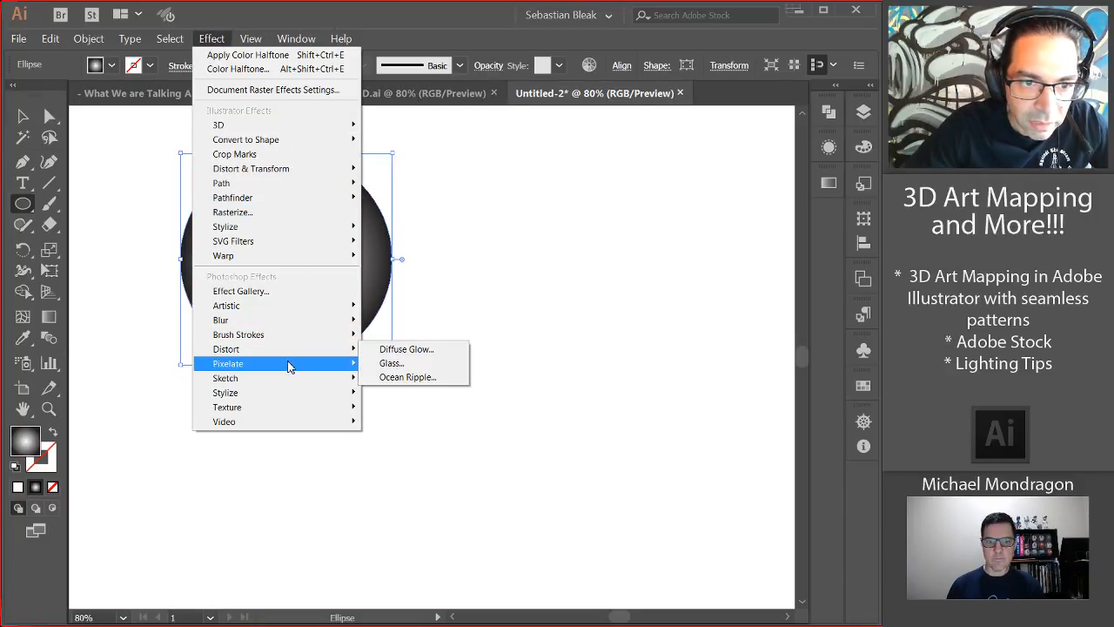
mouse_move(294, 363)
left_click(375, 364)
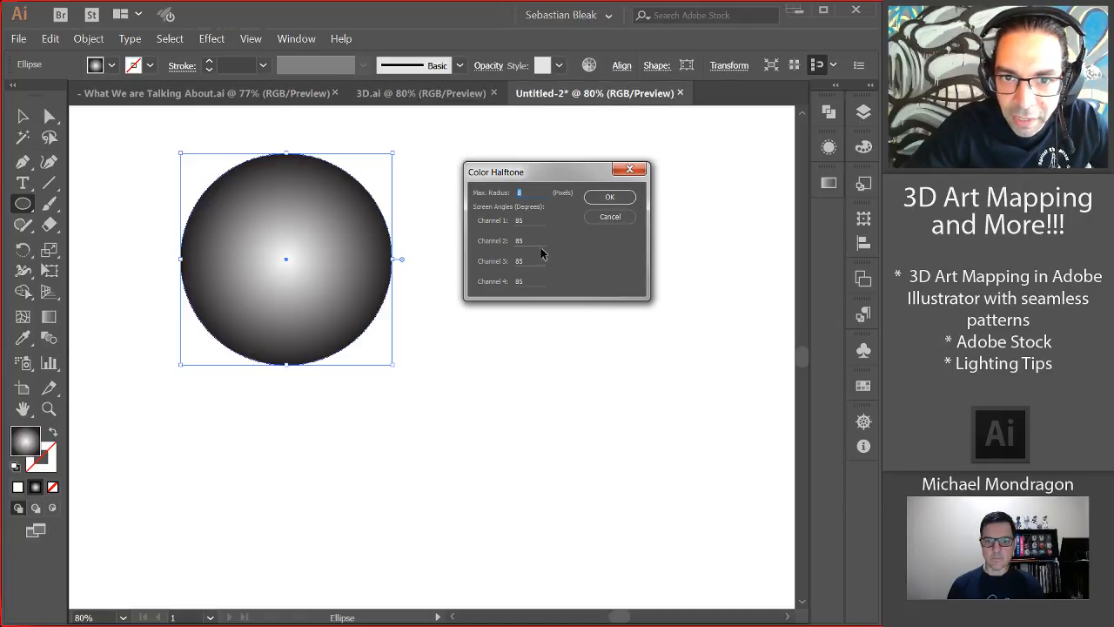
double_click(526, 221)
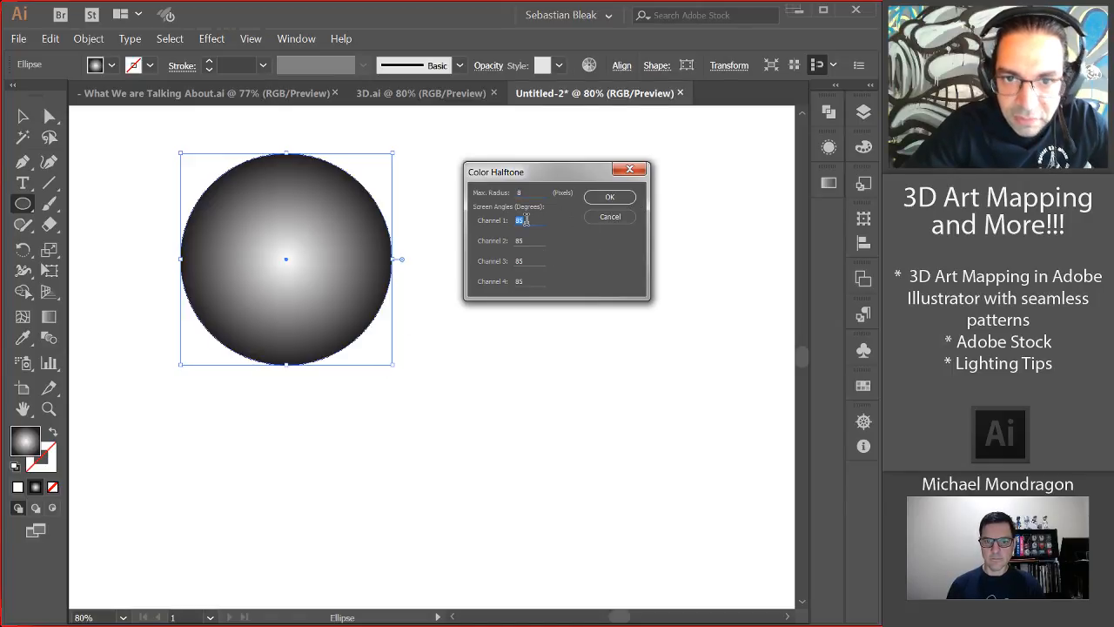
type("10")
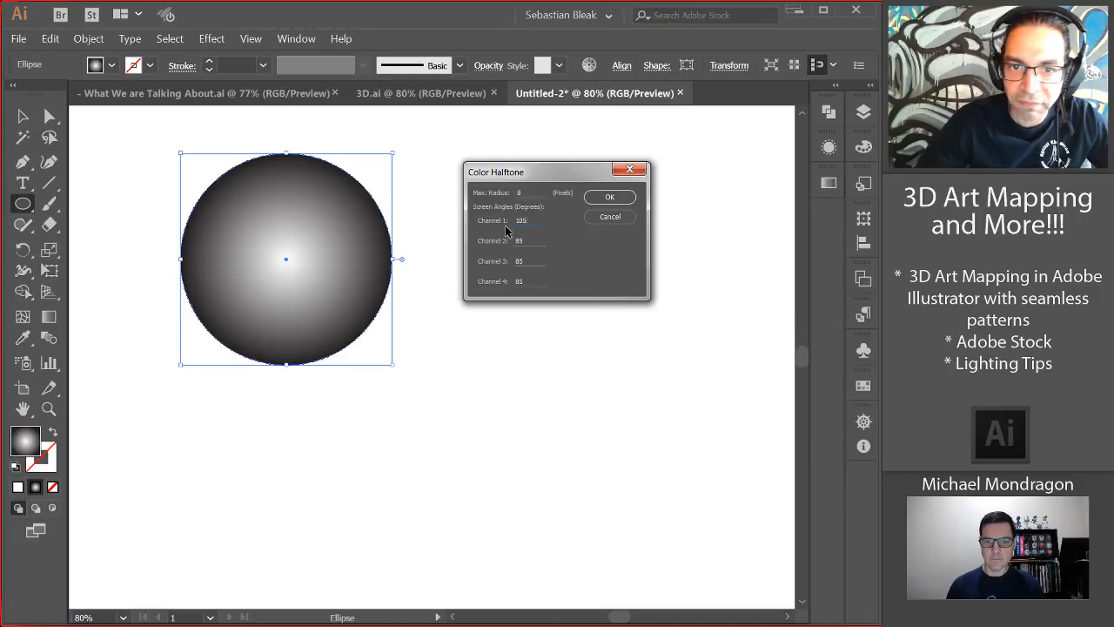
double_click(527, 261)
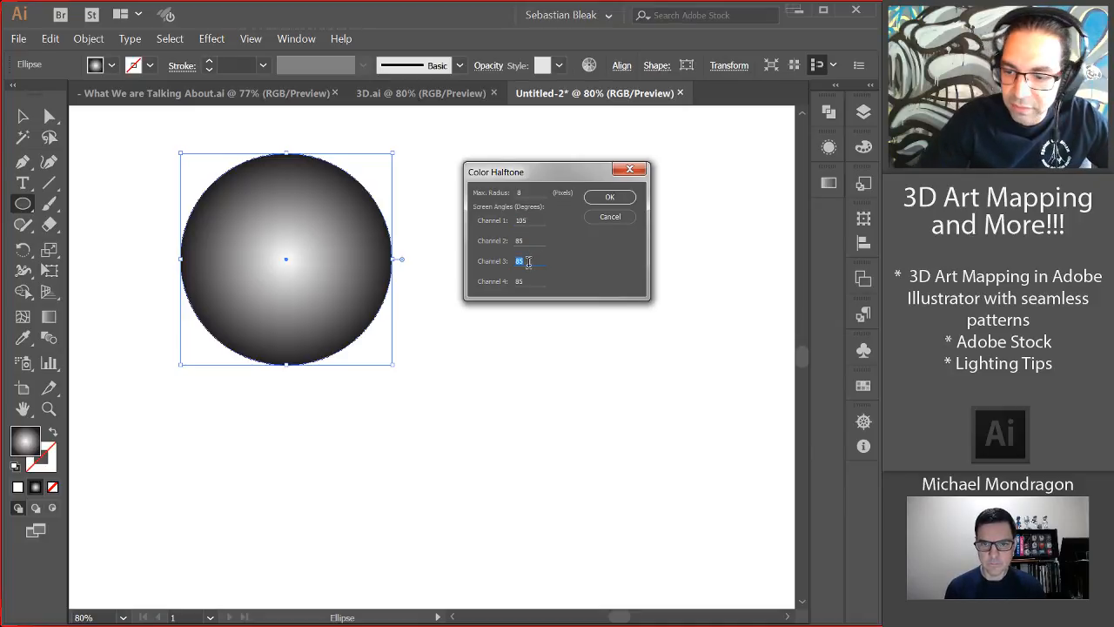
type("68")
key("Tab")
type("24")
left_click(599, 200)
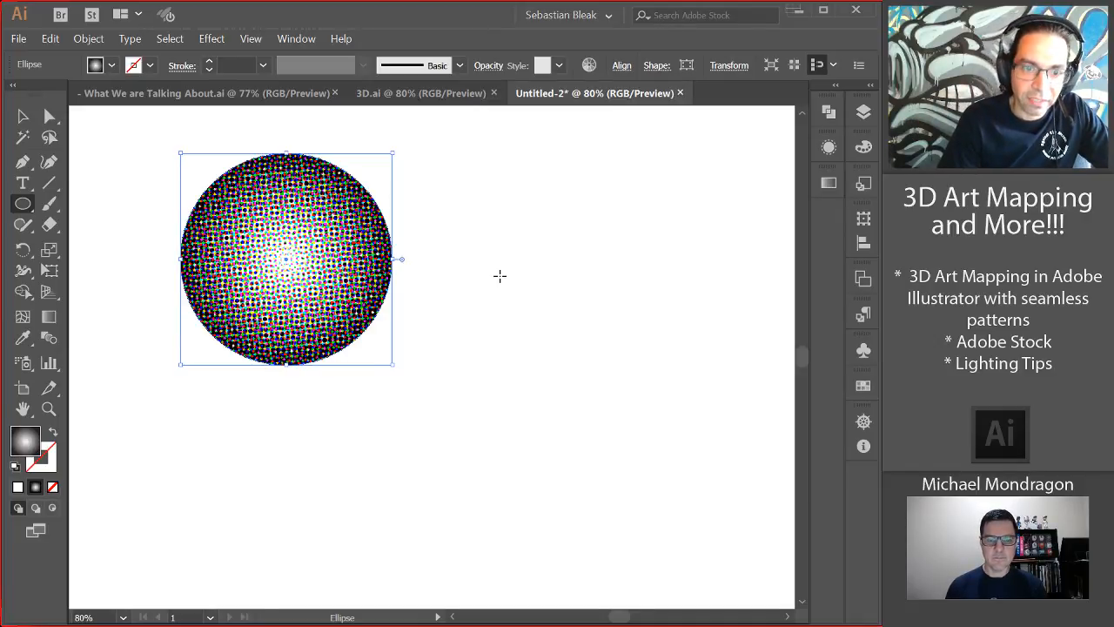
- Inspect the coloured halftone dots up close and show the circle's appearance attributes
key("ctrl+shift+a")
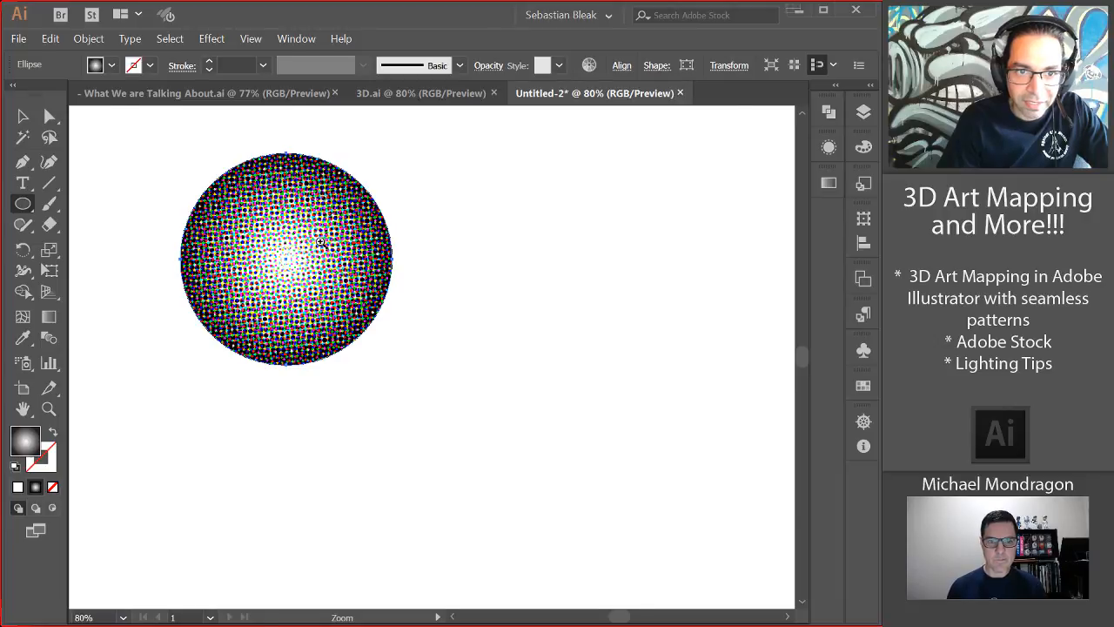
left_click_drag(316, 247, 323, 241)
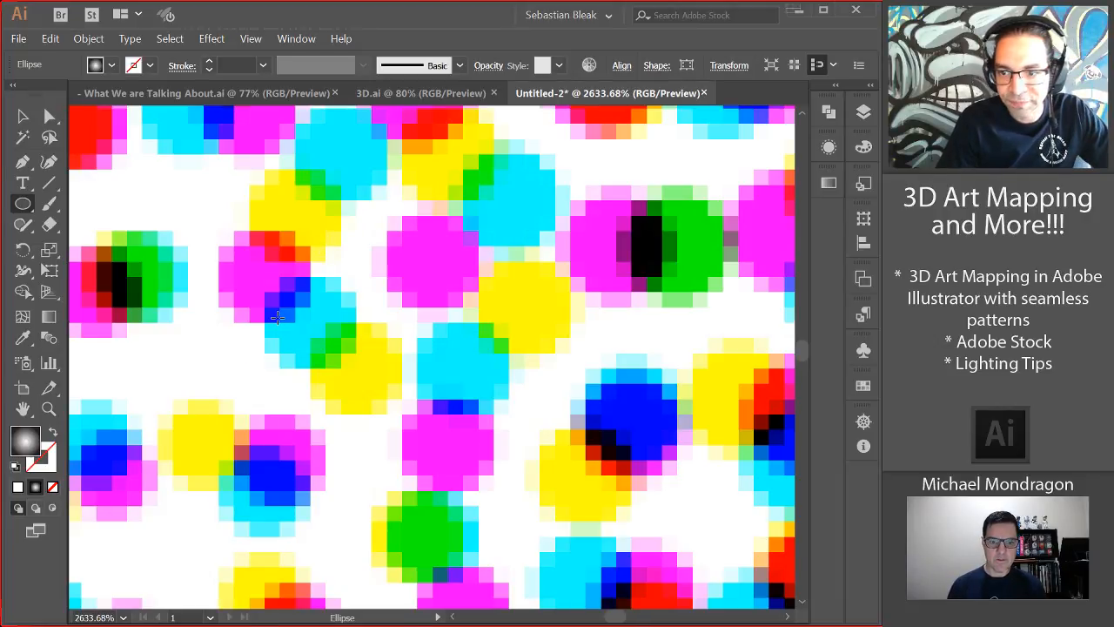
key("ctrl+0")
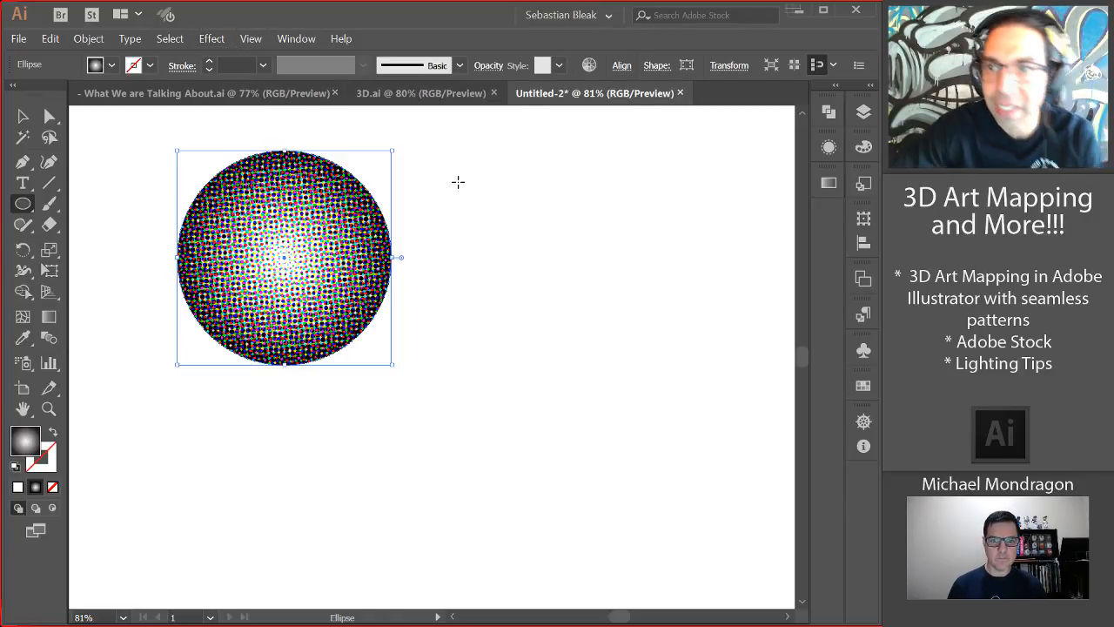
left_click(296, 38)
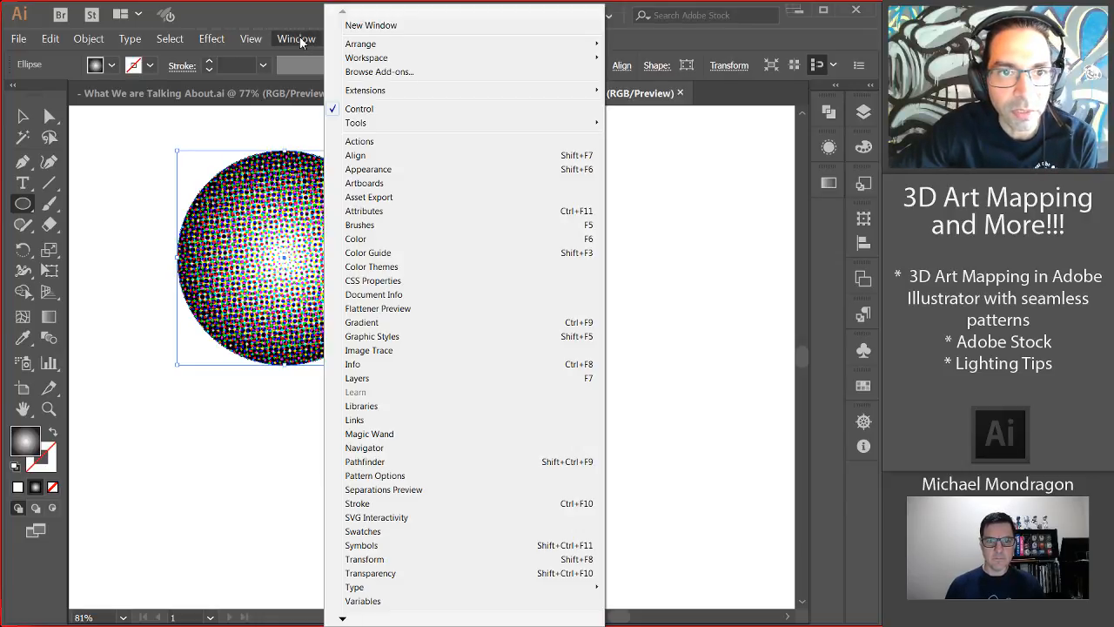
left_click(384, 169)
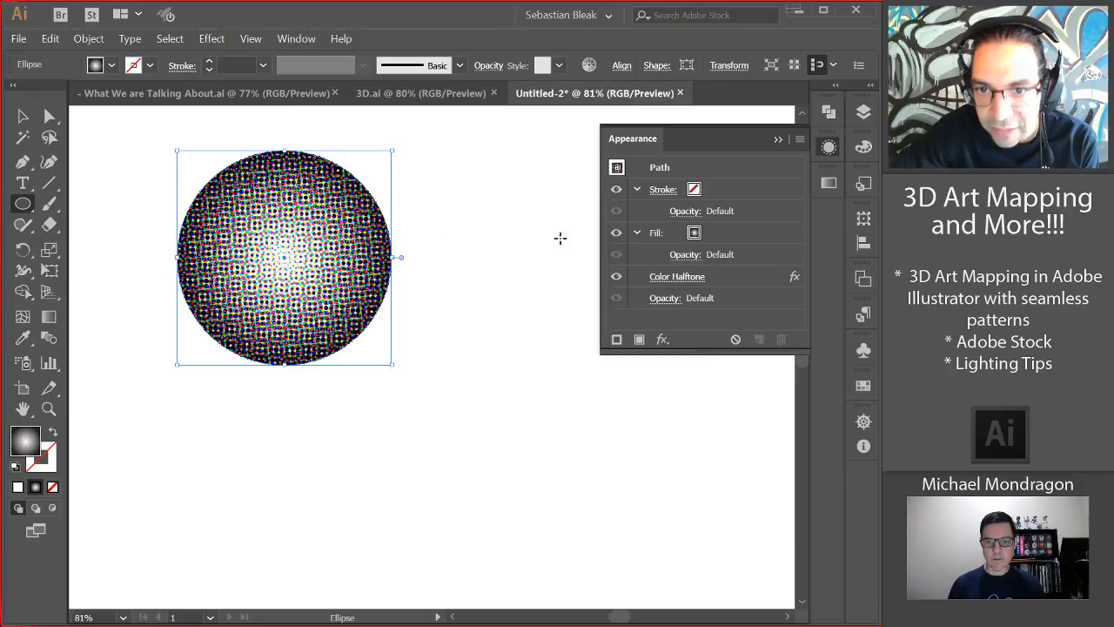
- Edit the circle's existing Color Halftone effect, setting the screen angles of channels 1, 3 and 4 to 85 degrees
left_click(691, 279)
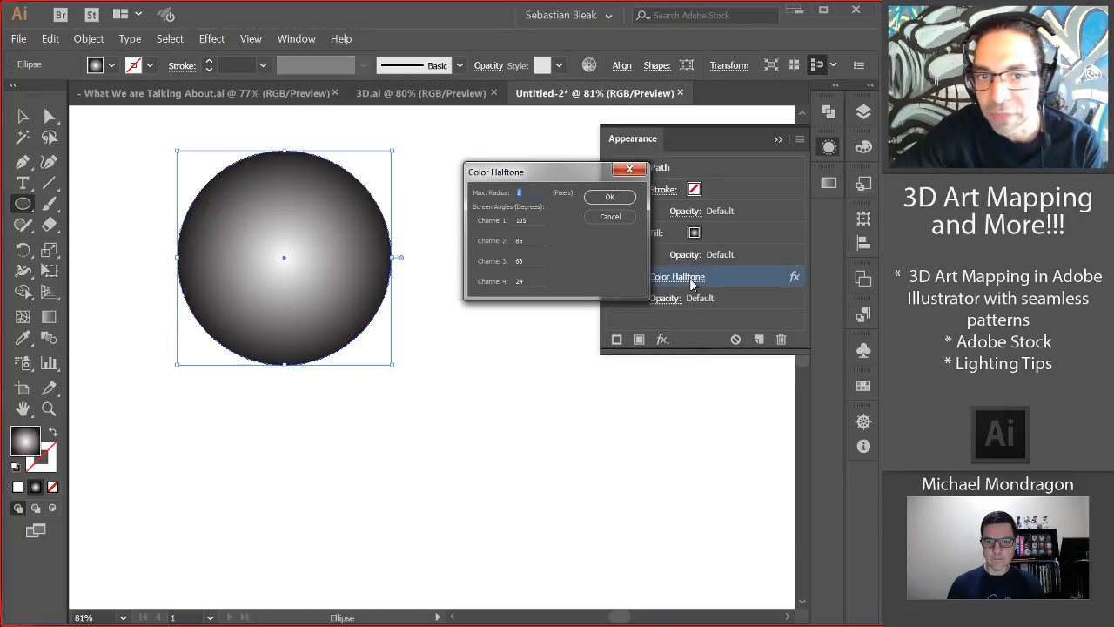
left_click(529, 221)
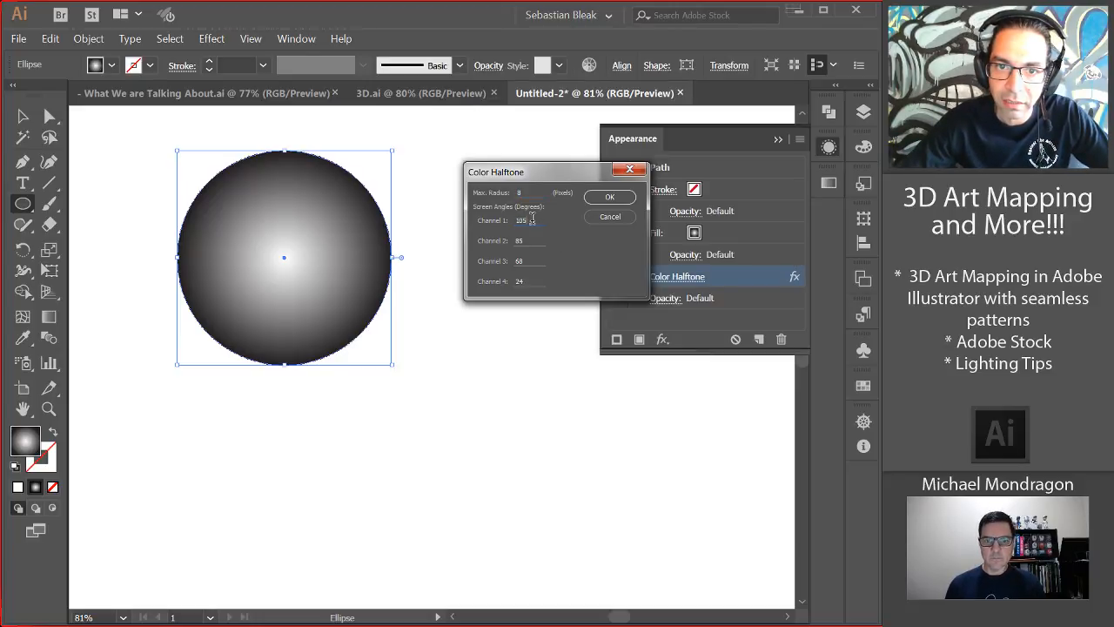
double_click(523, 220)
type("85")
key("Tab")
key("Tab")
type("85")
key("Tab")
type("85")
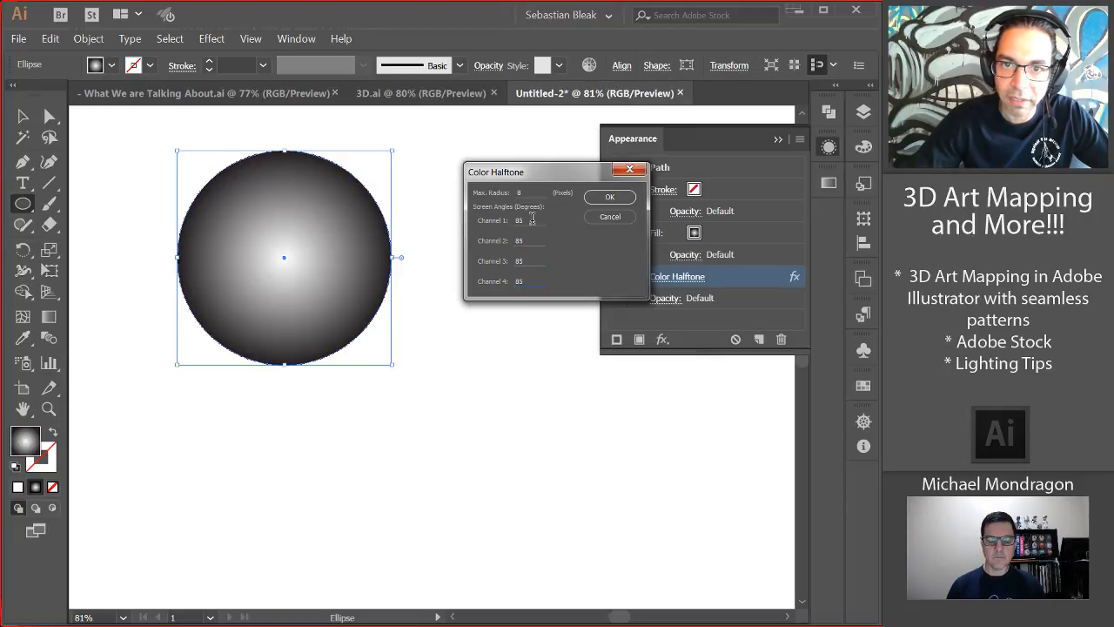
left_click(610, 197)
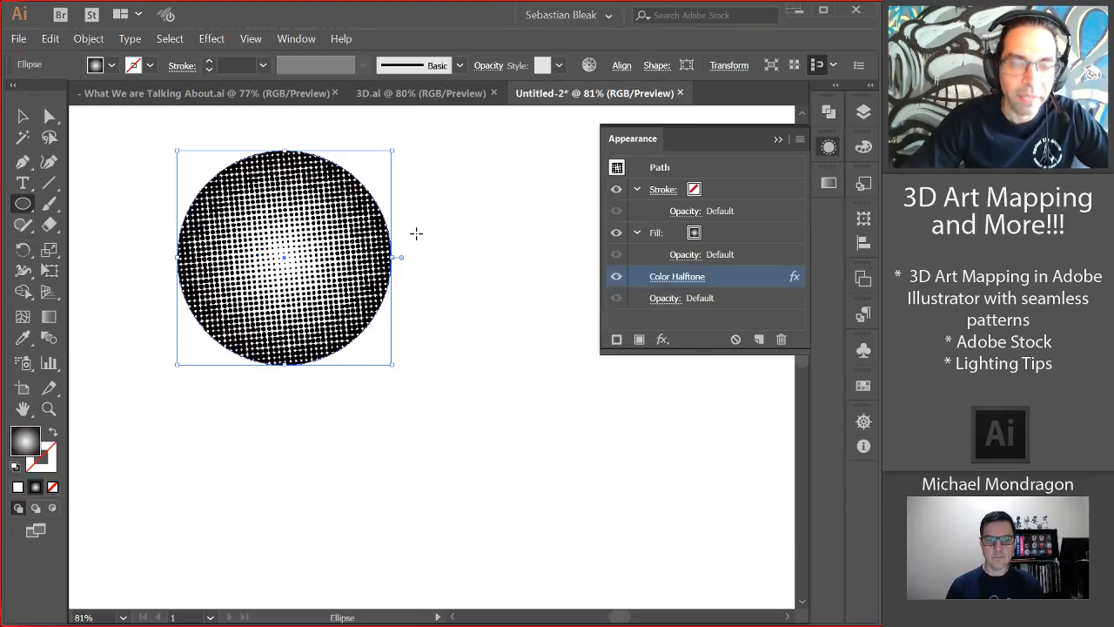
- Increase the maximum radius of the circle's Color Halftone effect for larger dots
key("ctrl")
key("ctrl+1")
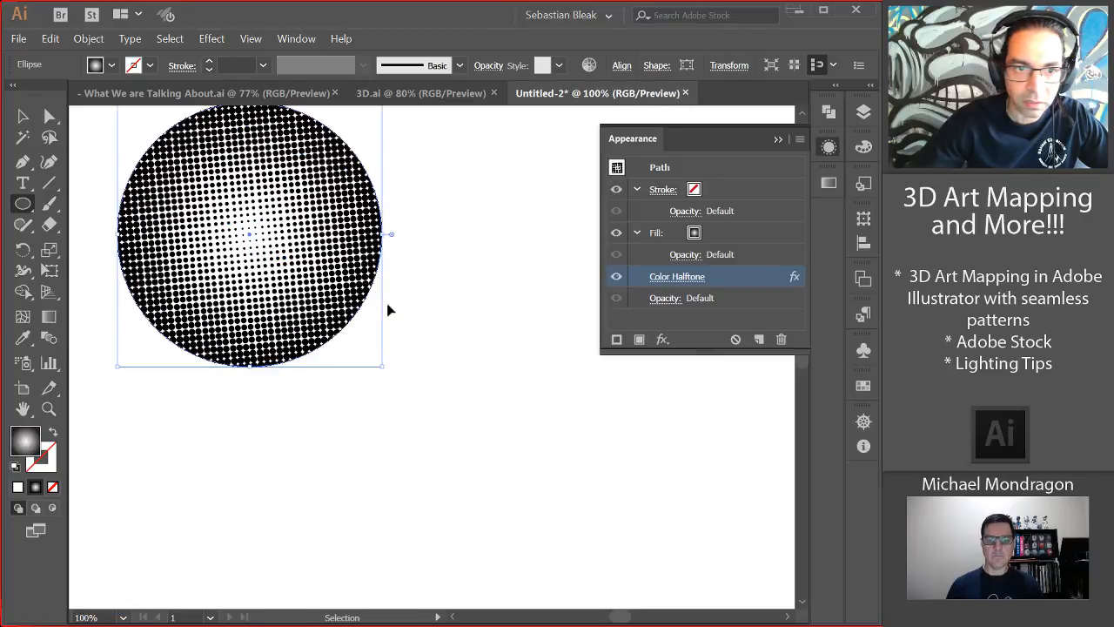
key("space")
left_click_drag(297, 233, 330, 282)
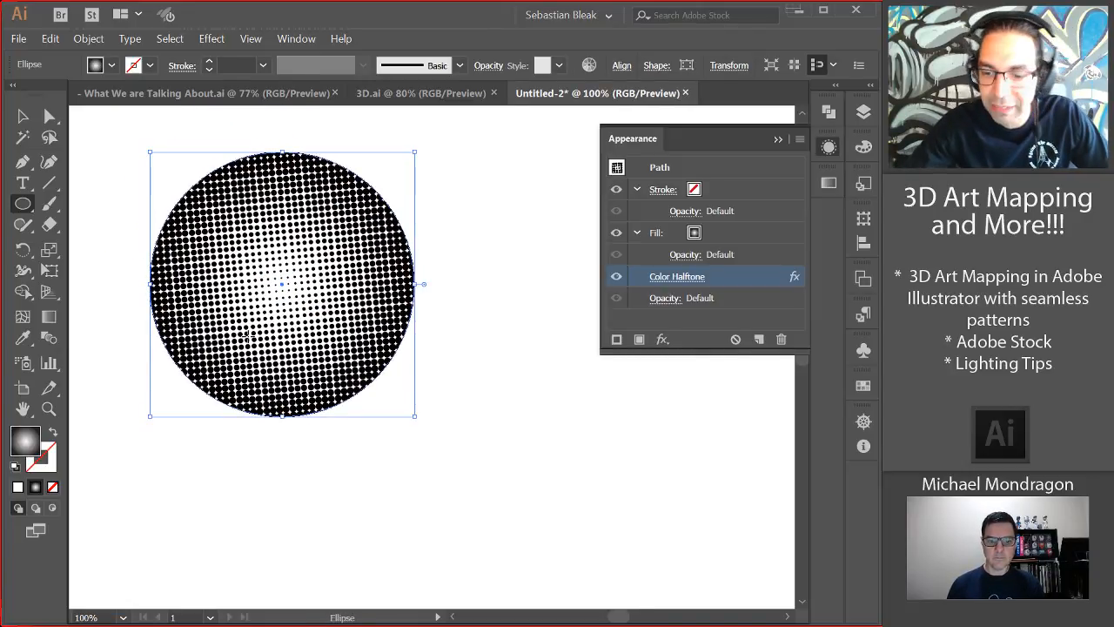
key("ctrl+equal")
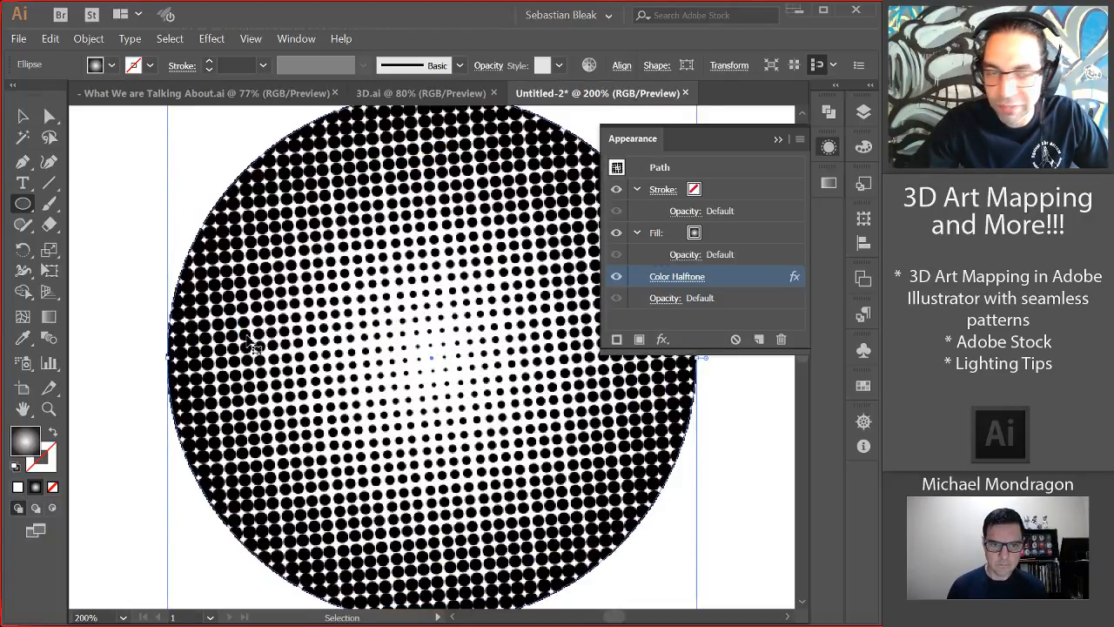
key("ctrl+0")
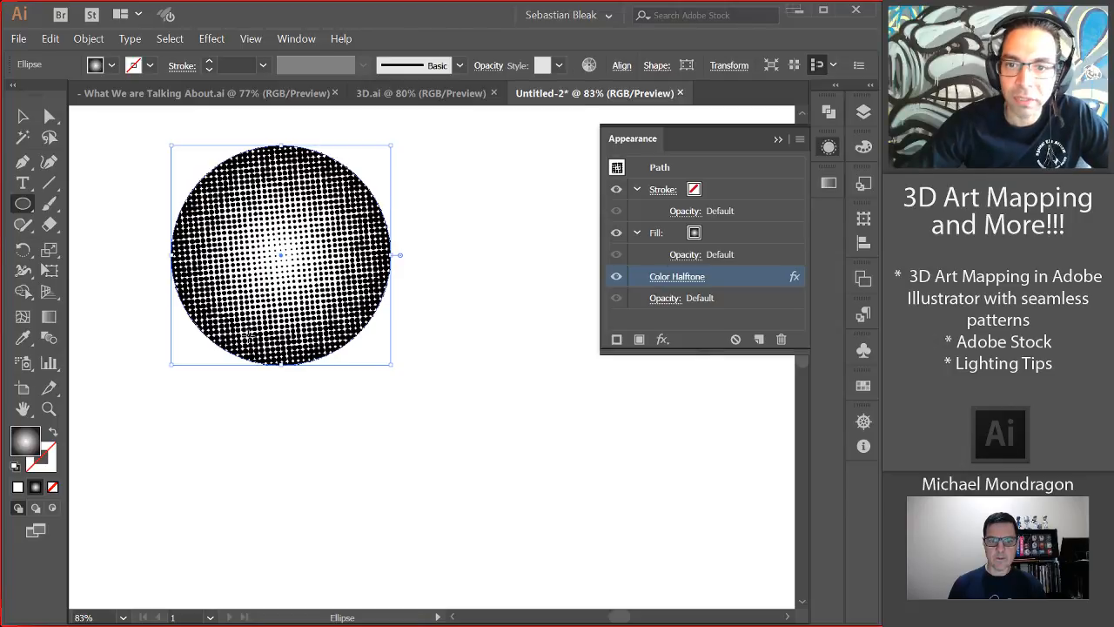
left_click(665, 277)
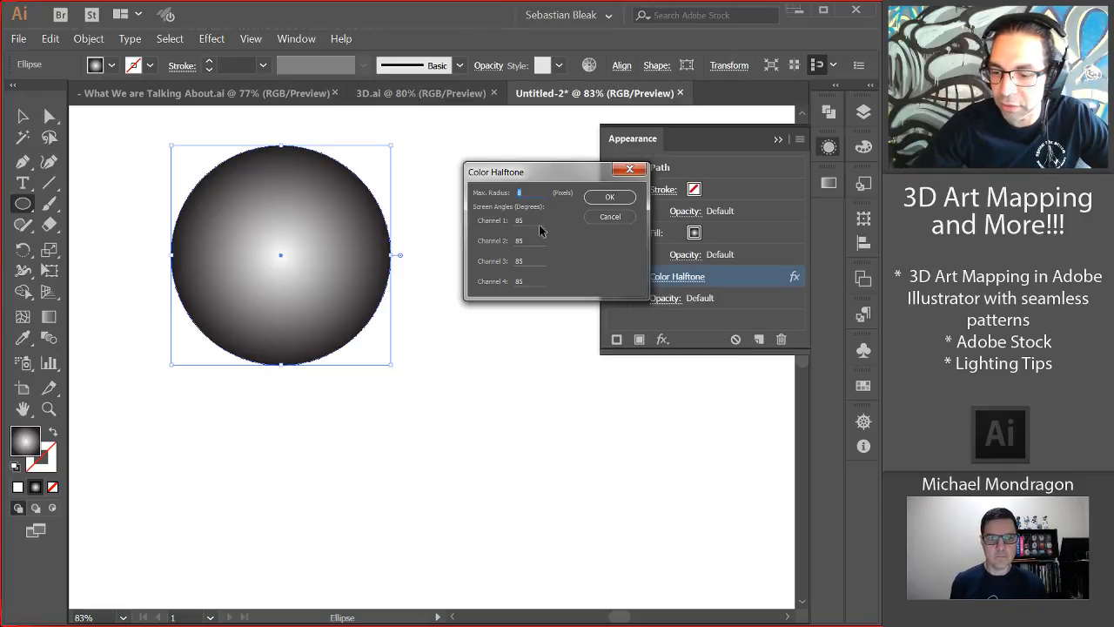
left_click(609, 196)
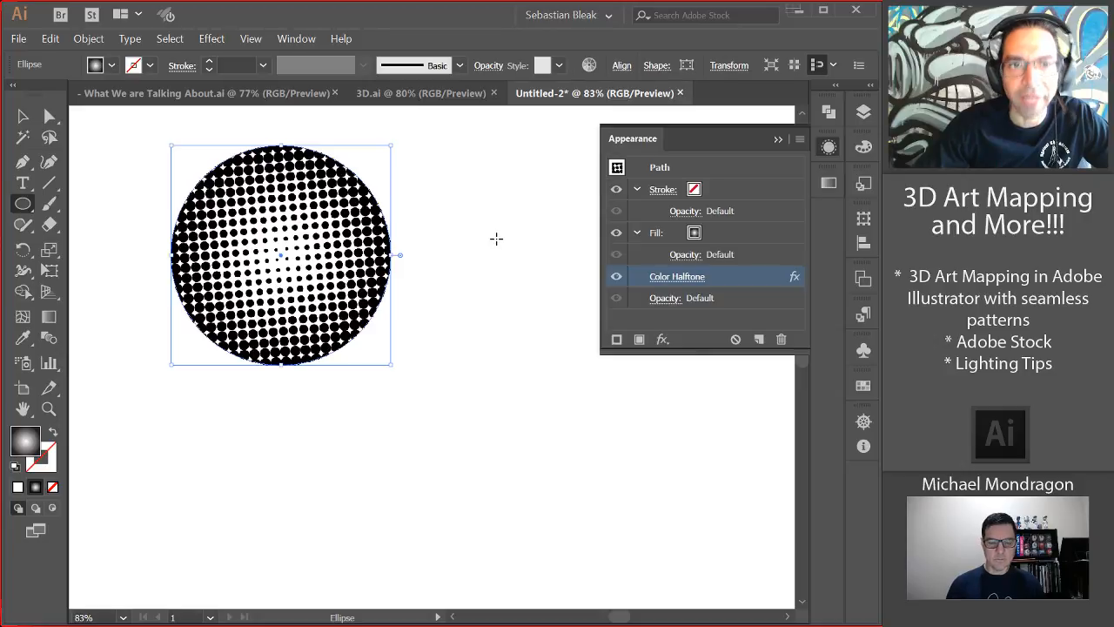
- Set the document raster effects resolution to High (300 ppi)
left_click(212, 39)
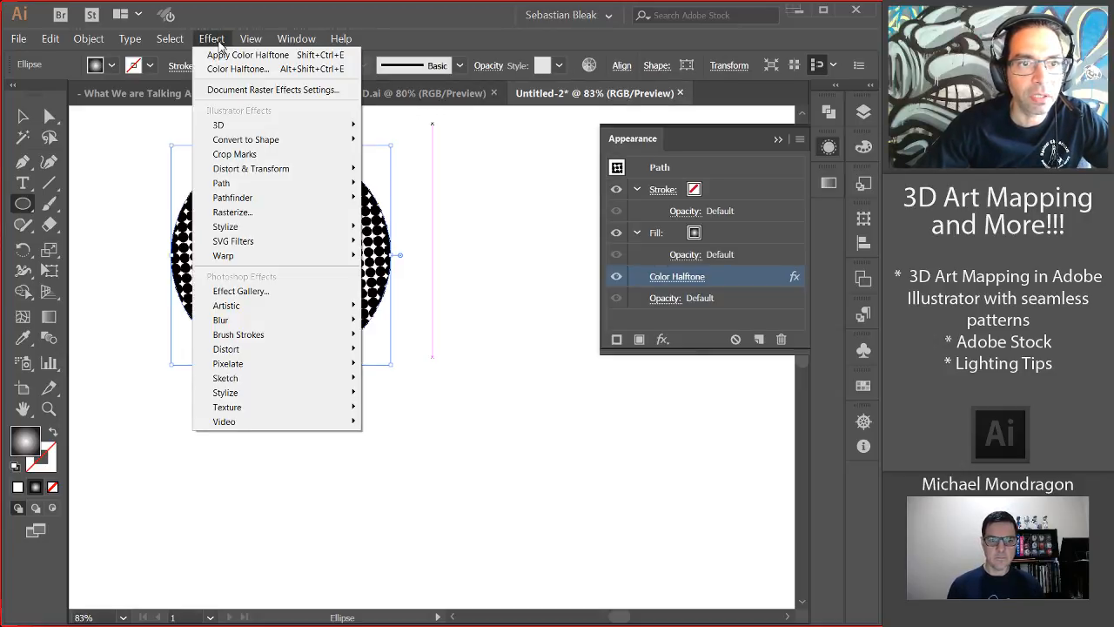
mouse_move(277, 231)
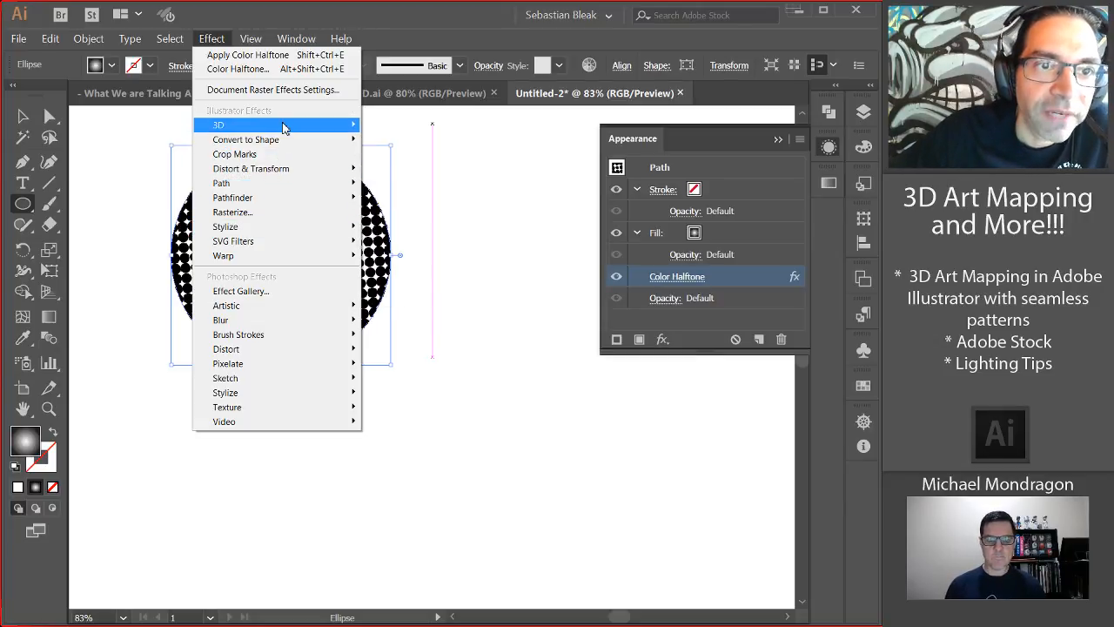
left_click(352, 92)
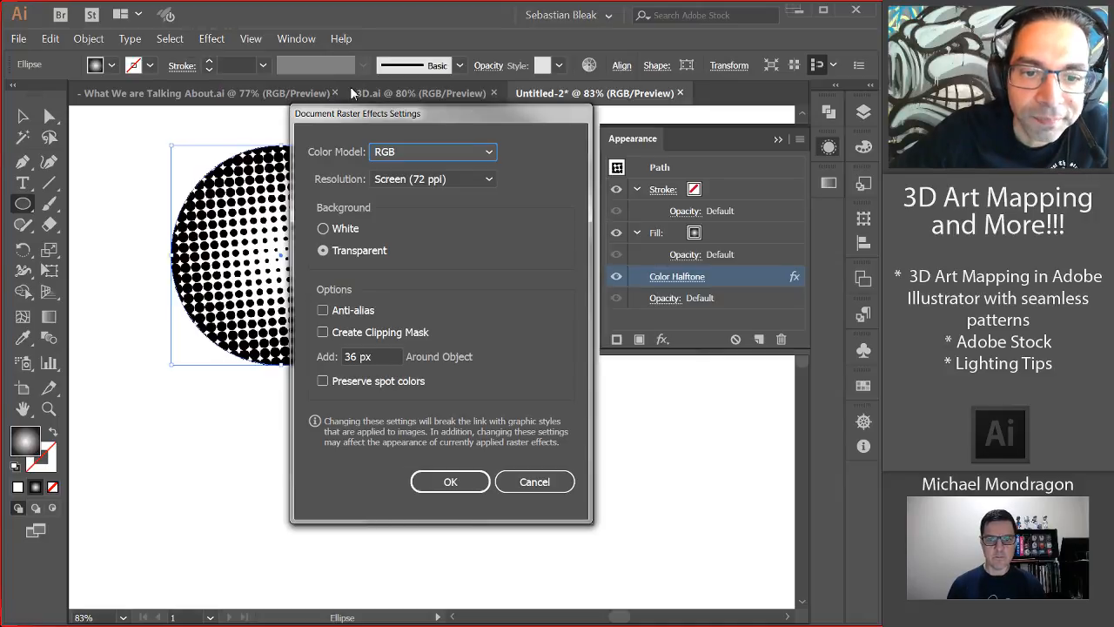
left_click(462, 180)
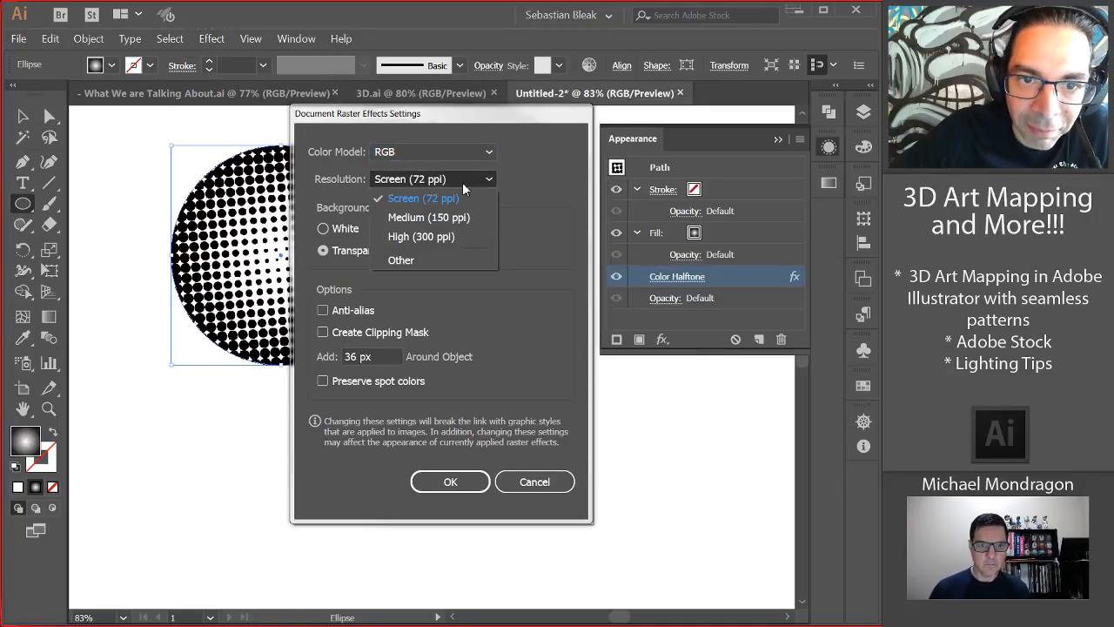
left_click(453, 238)
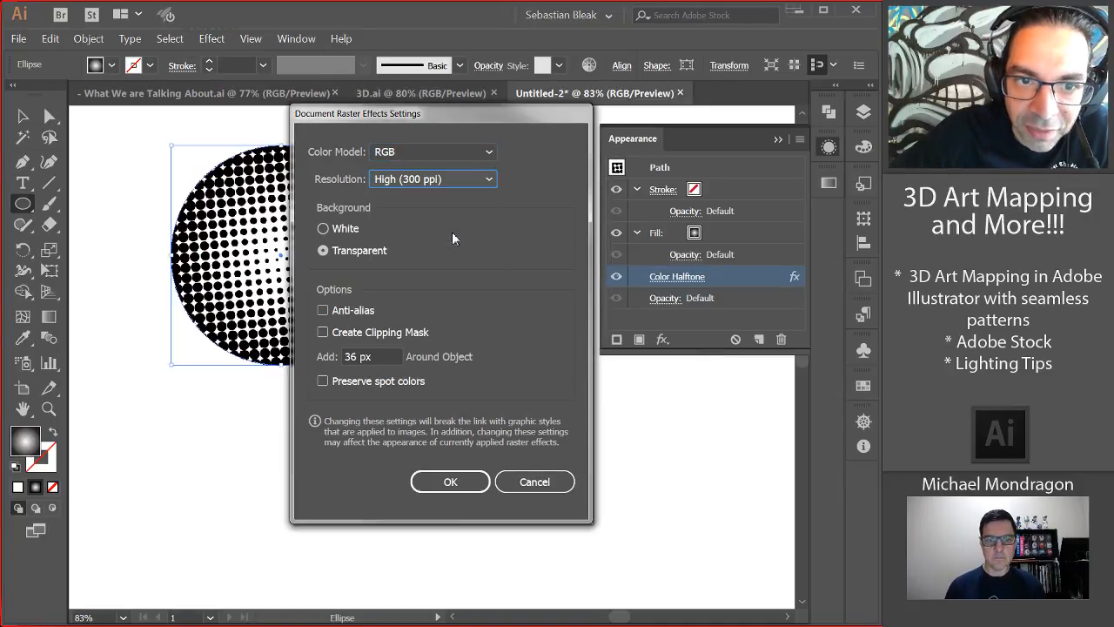
left_click(440, 485)
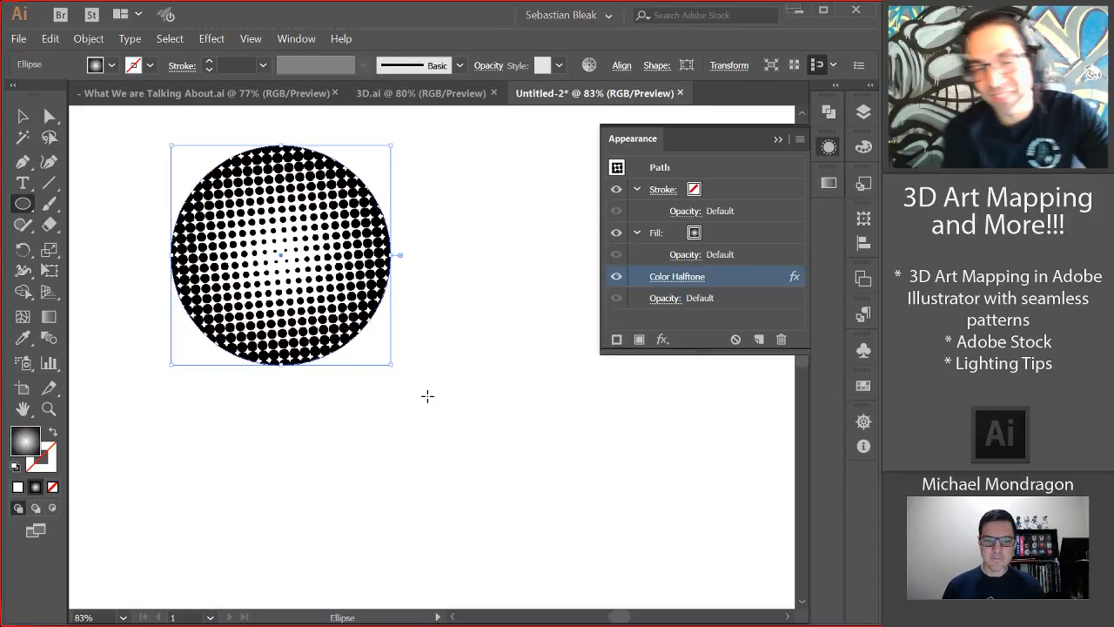
- Enlarge the halftone circle proportionally to about 1.4 times its size, keeping its upper-left corner fixed
key("v")
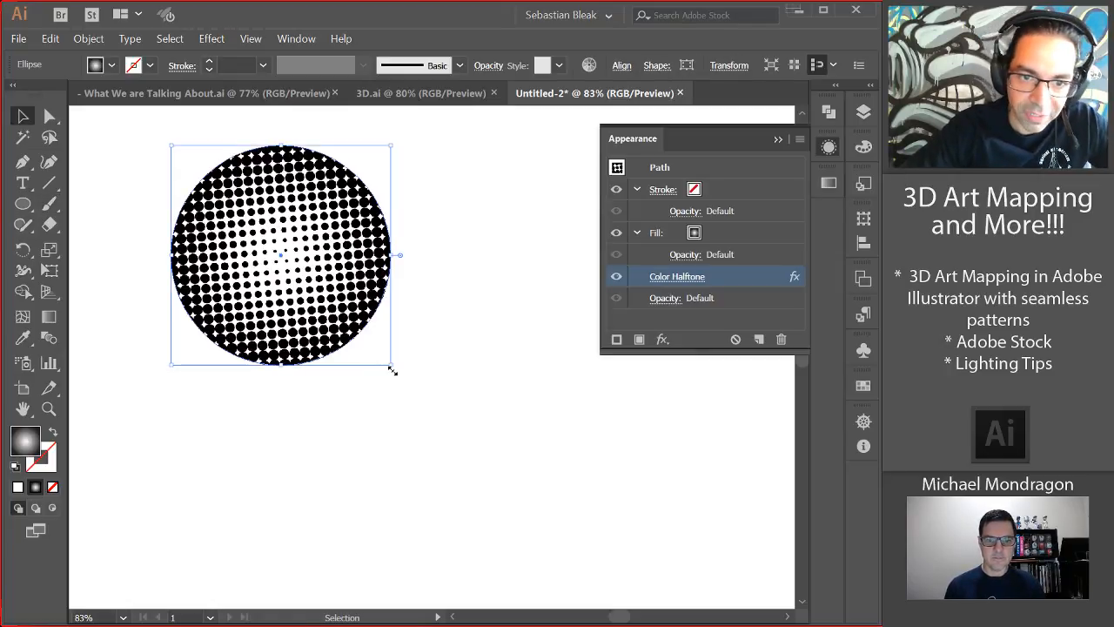
left_click_drag(390, 368, 576, 456)
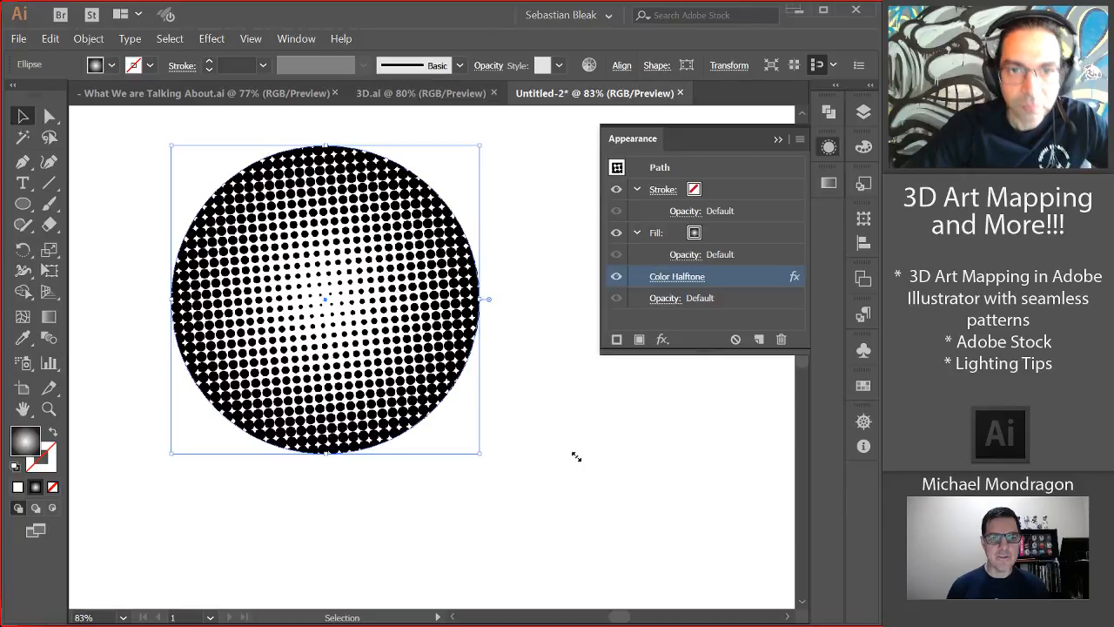
left_click(671, 276)
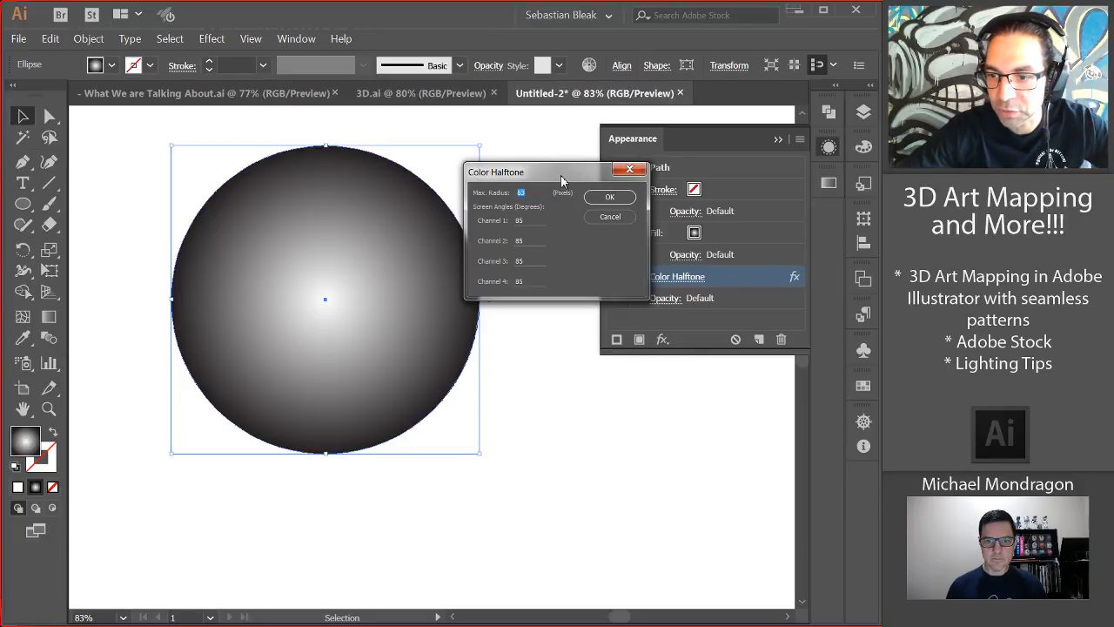
left_click_drag(562, 180, 507, 143)
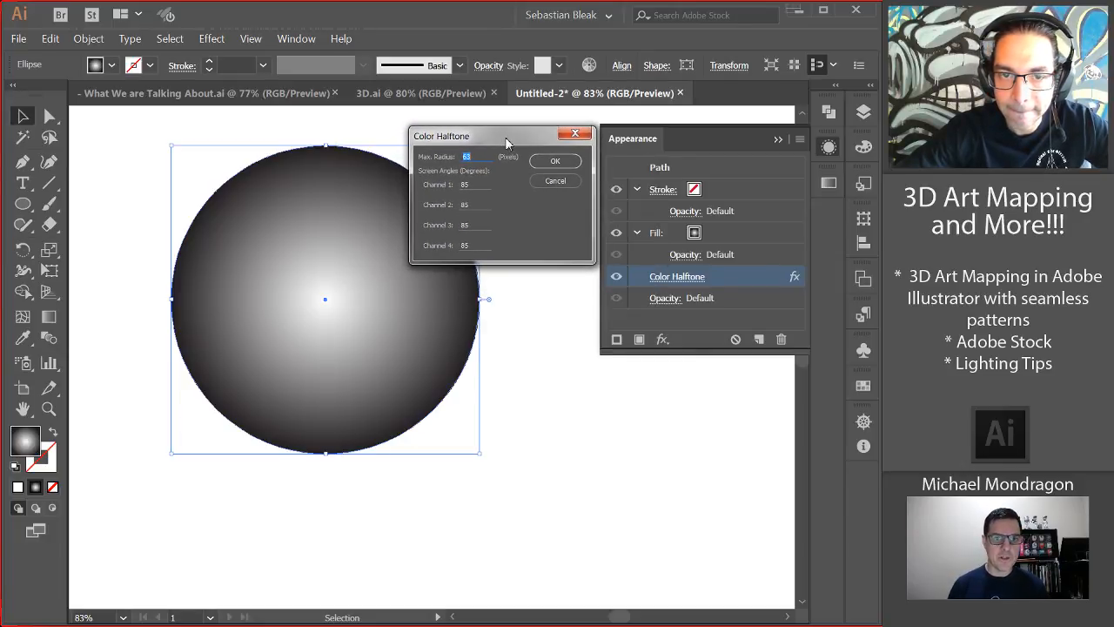
left_click(542, 188)
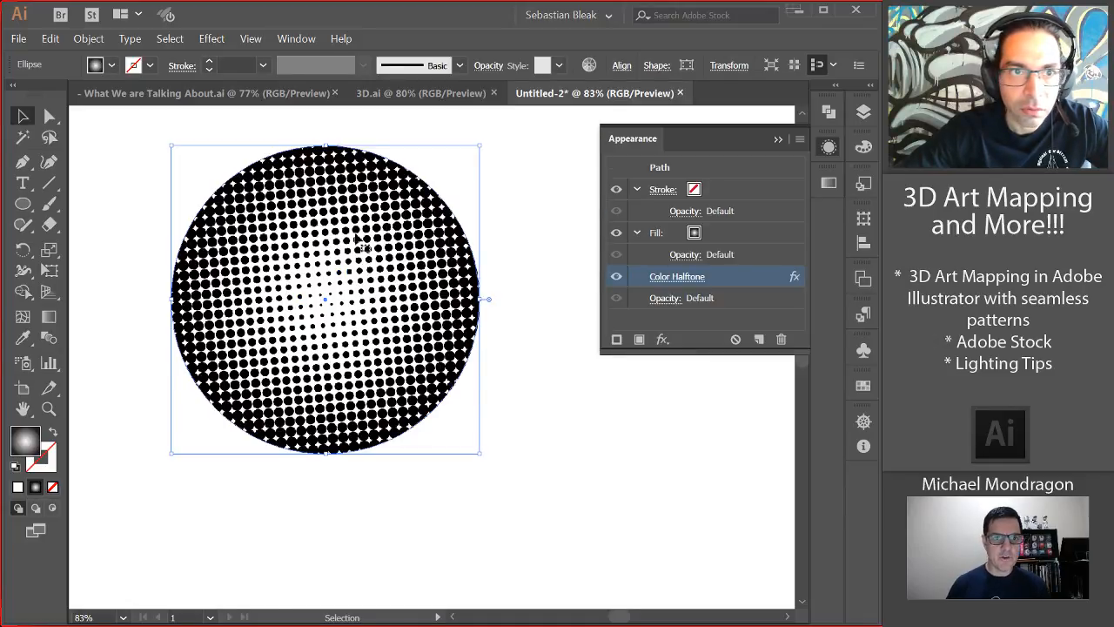
- Change the color model in the document raster effects settings to Grayscale
left_click(209, 40)
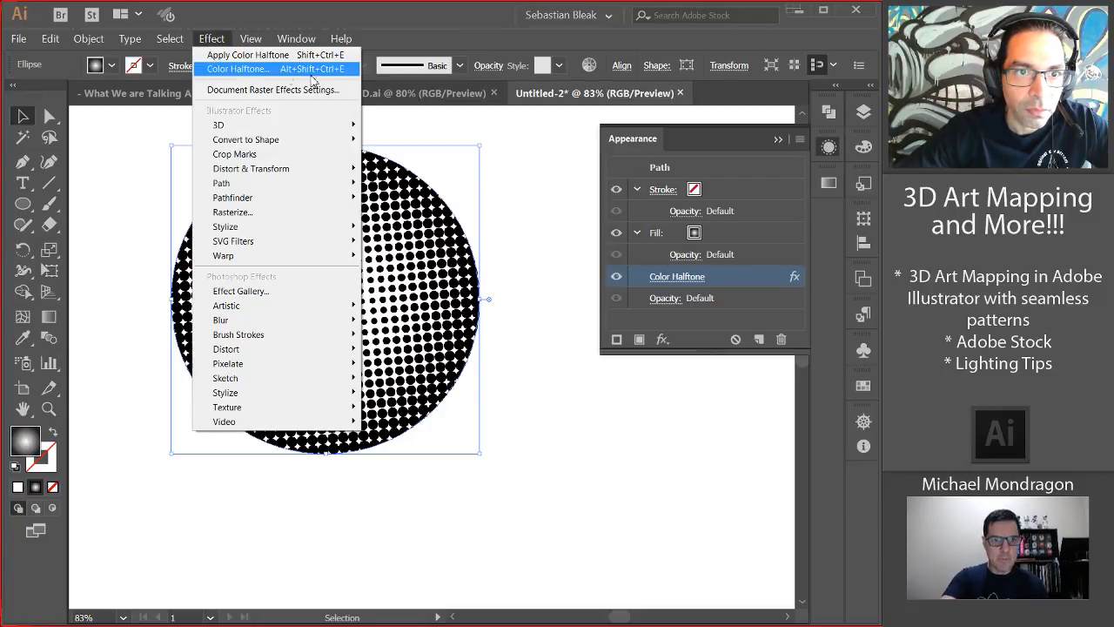
left_click(340, 90)
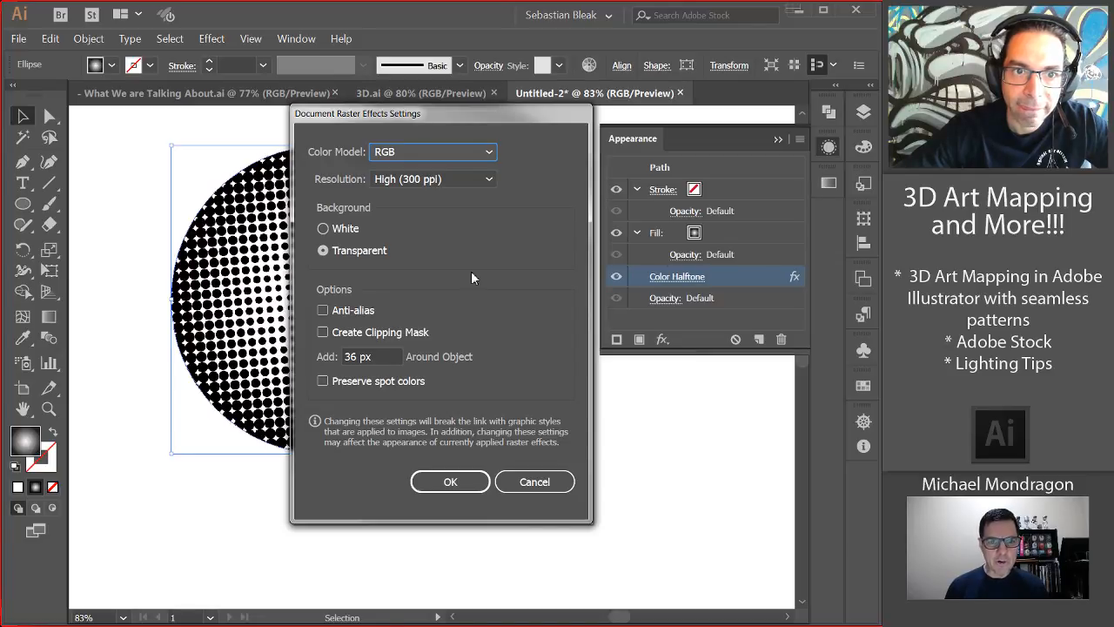
left_click(468, 151)
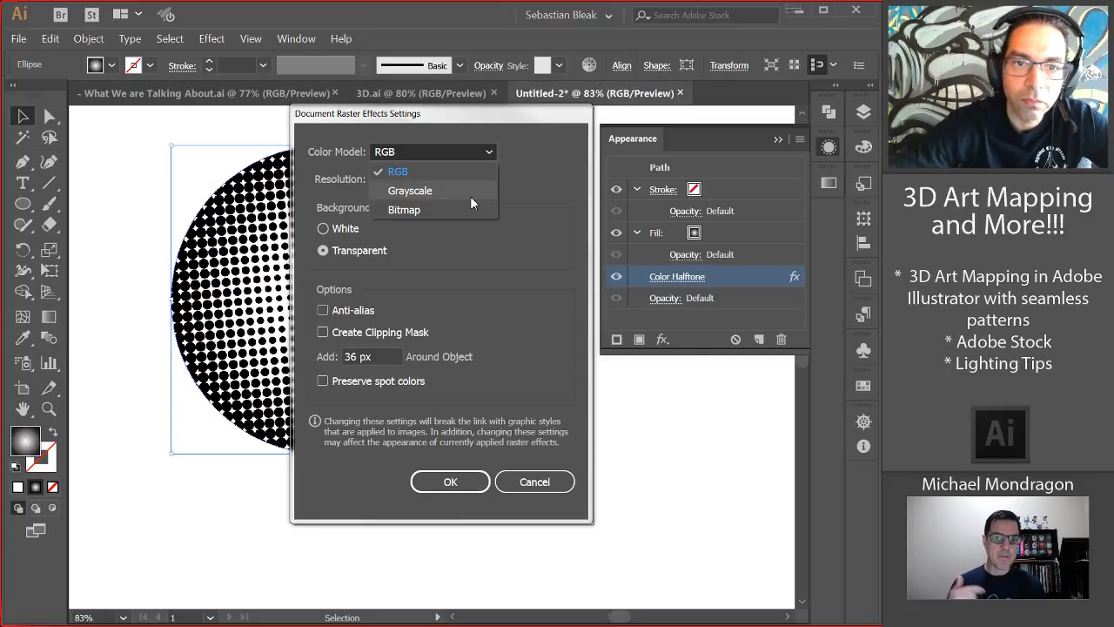
left_click(470, 196)
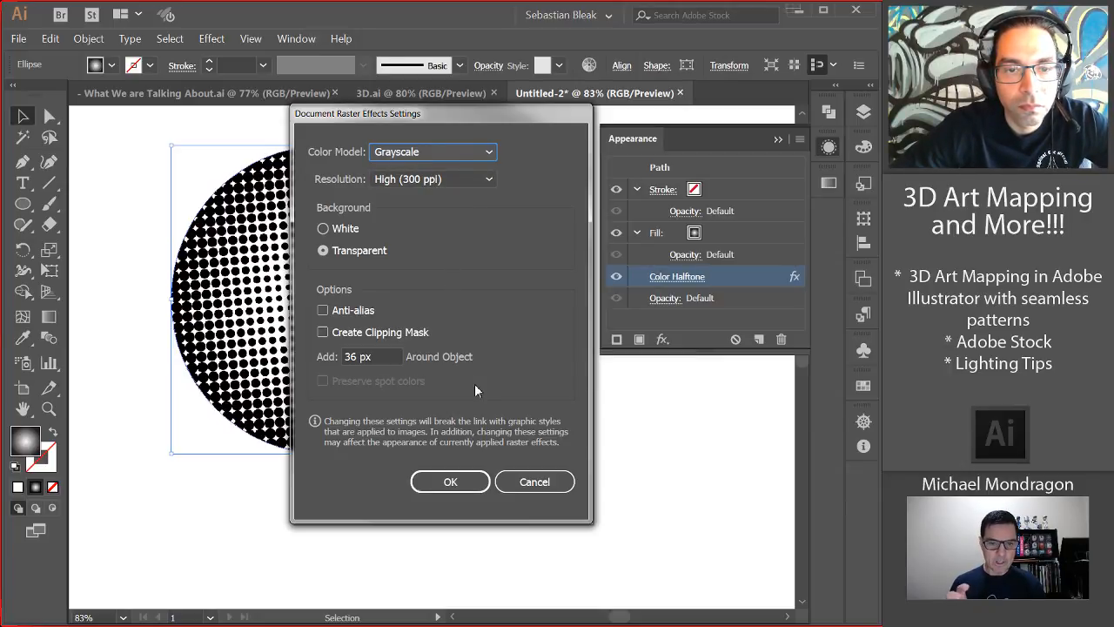
left_click(451, 481)
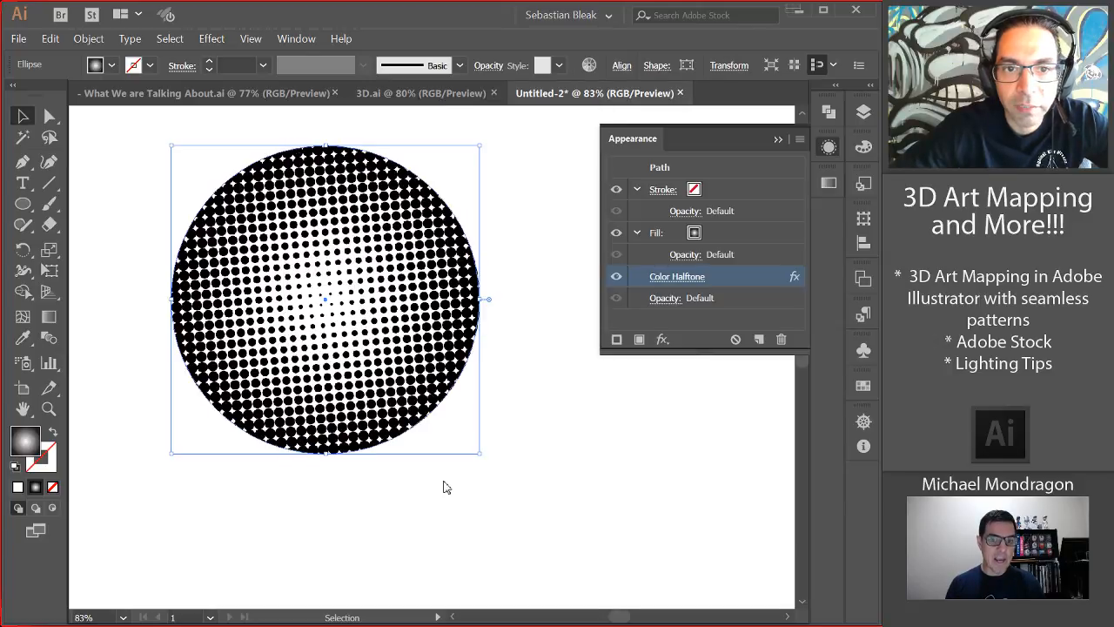
- Edit the circle's Color Halftone effect, setting the screen angles to 105 for channel 1, 26 for channel 3 and 74 for channel 4
left_click(654, 277)
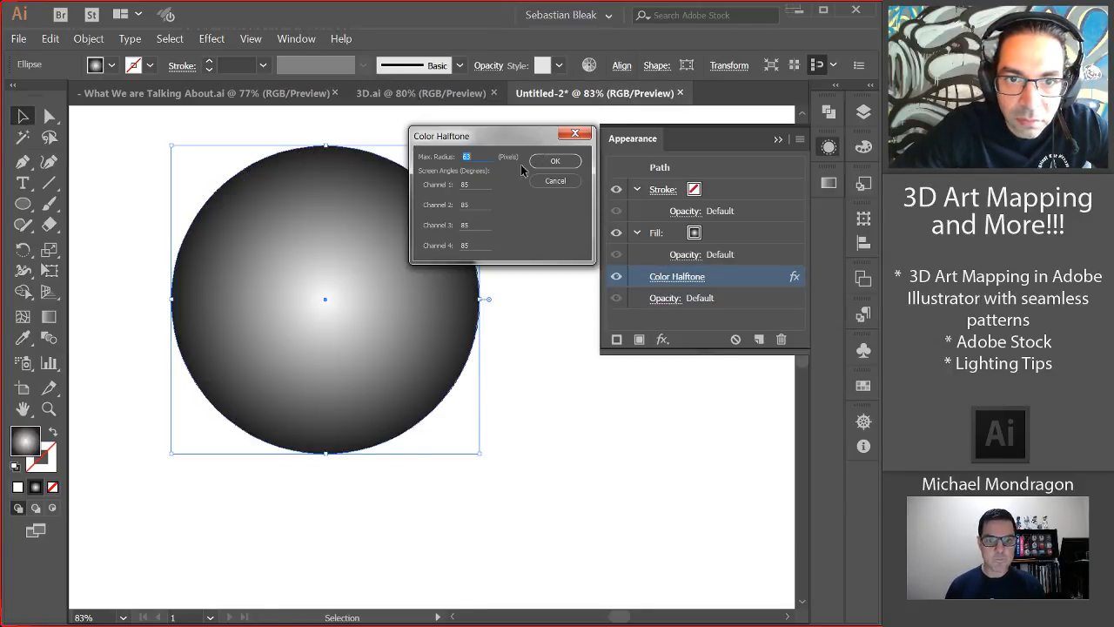
double_click(469, 184)
type("105")
key("Tab")
key("Tab")
type("26")
key("Tab")
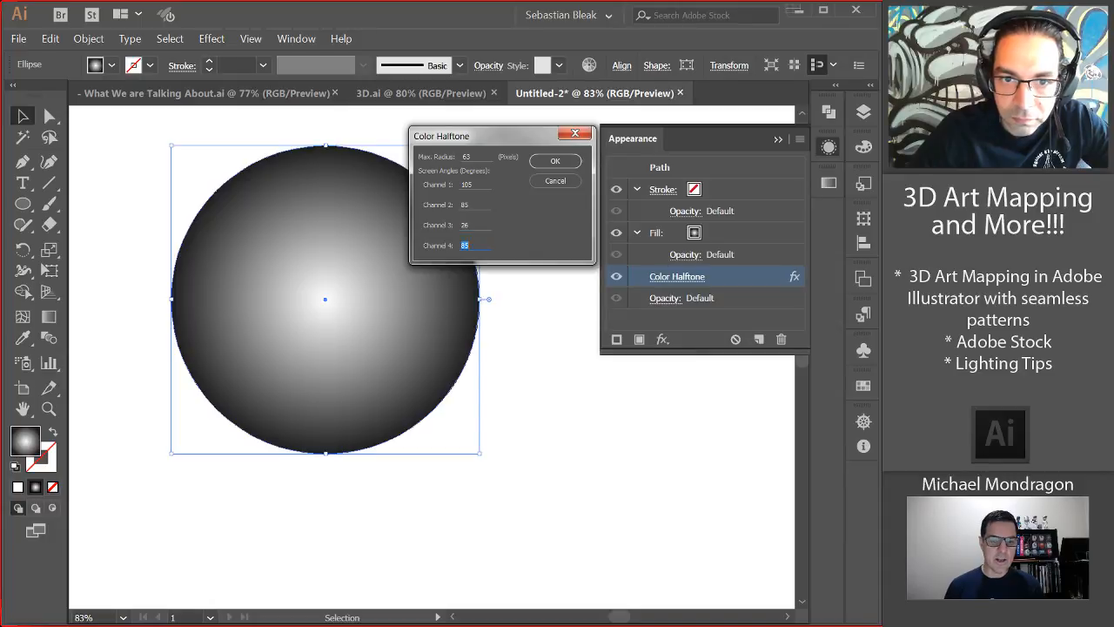
type("74")
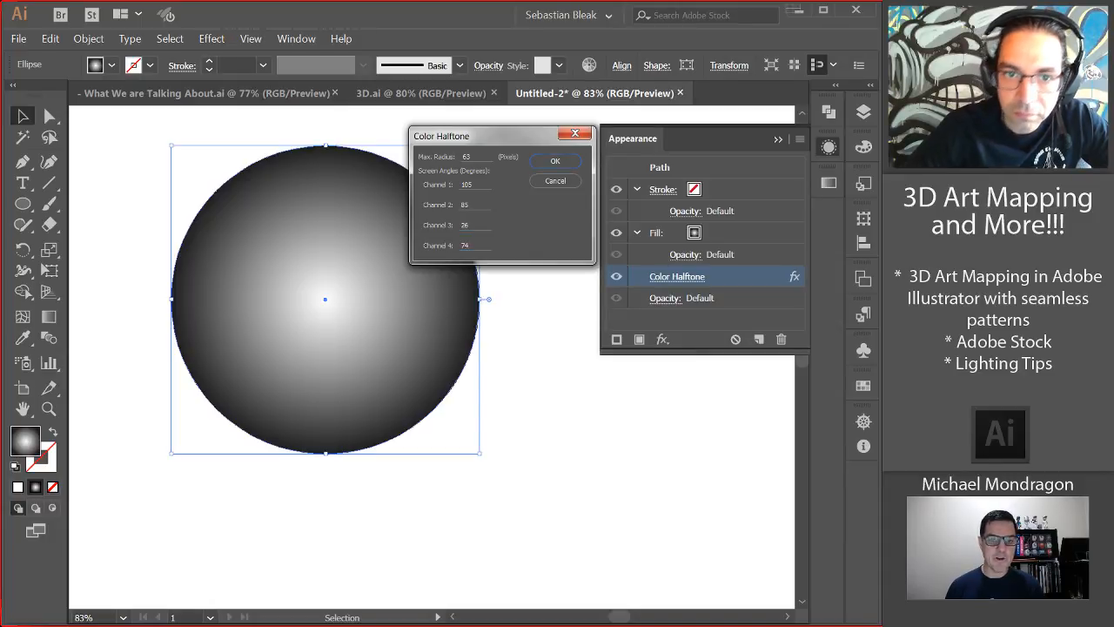
left_click(548, 162)
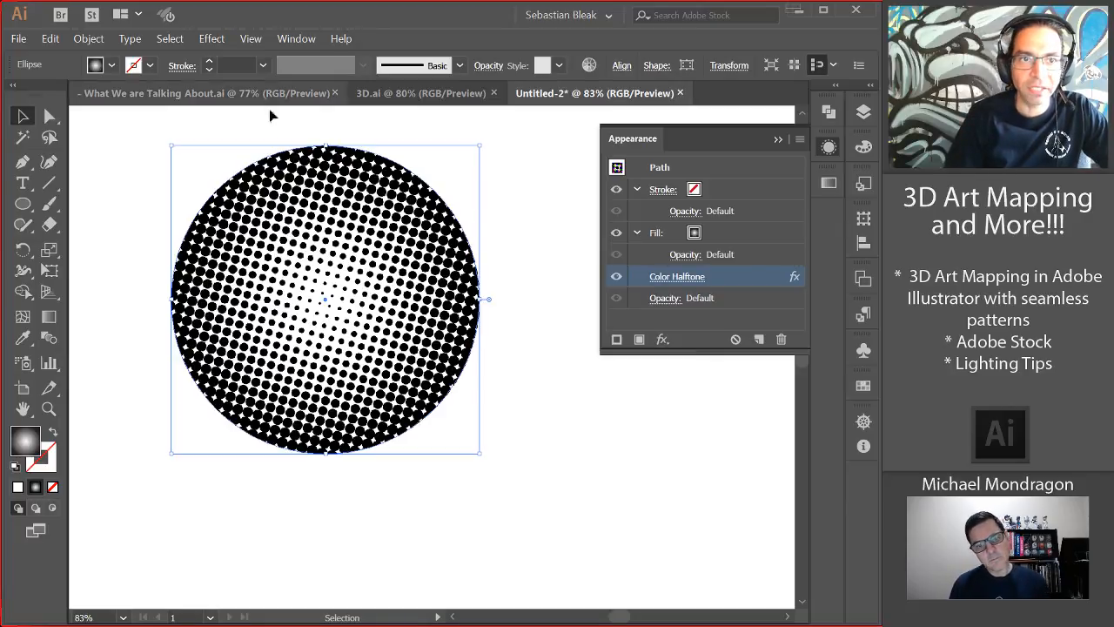
left_click(218, 38)
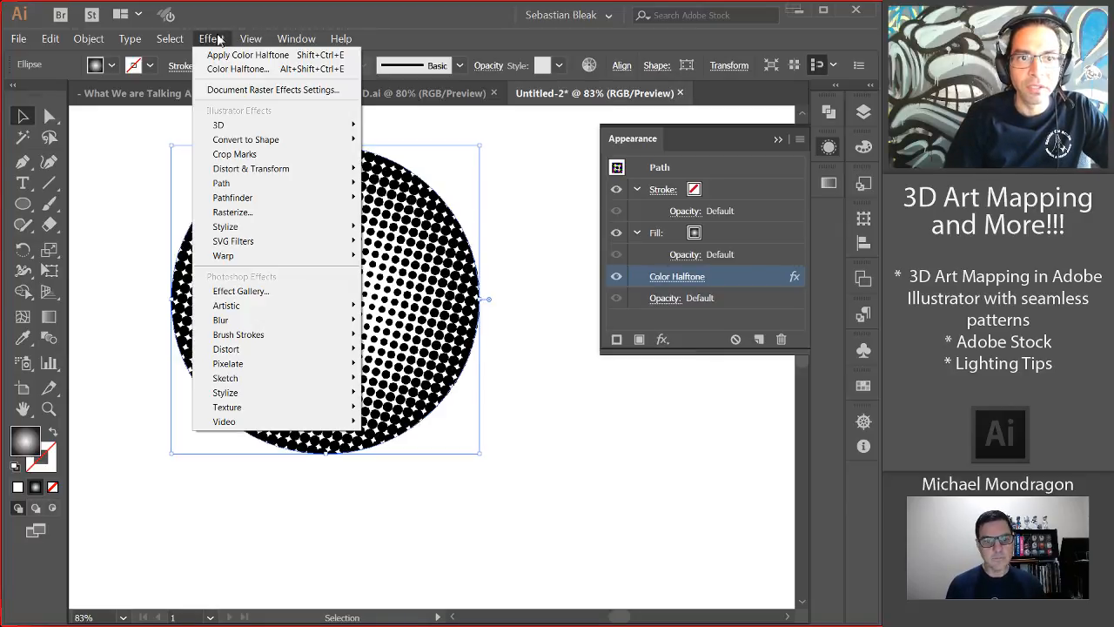
left_click(275, 90)
left_click(465, 182)
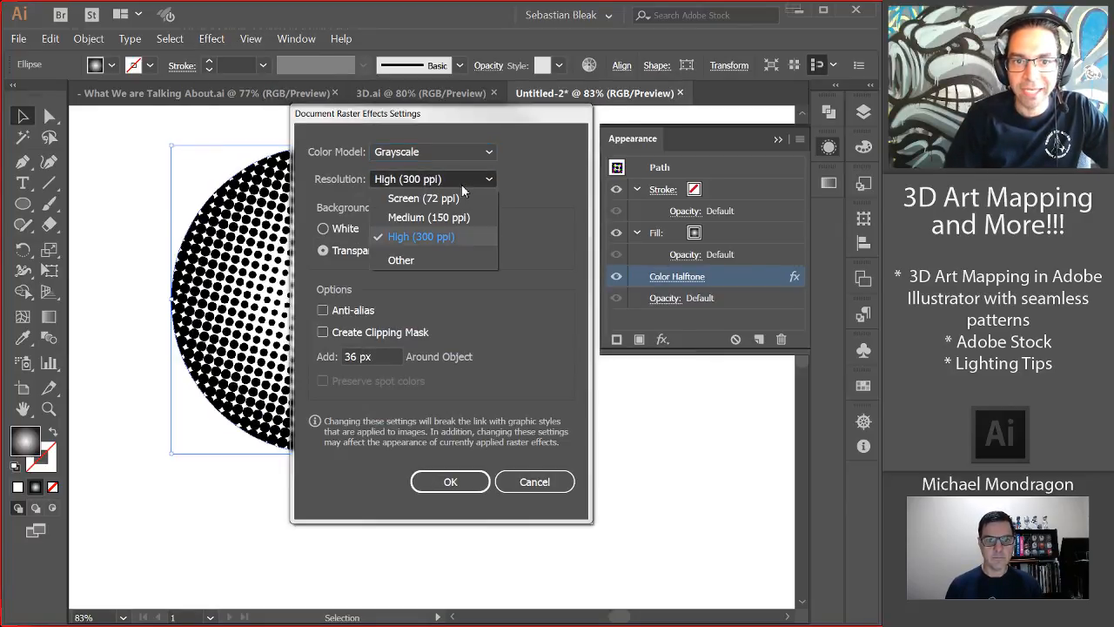
left_click(402, 259)
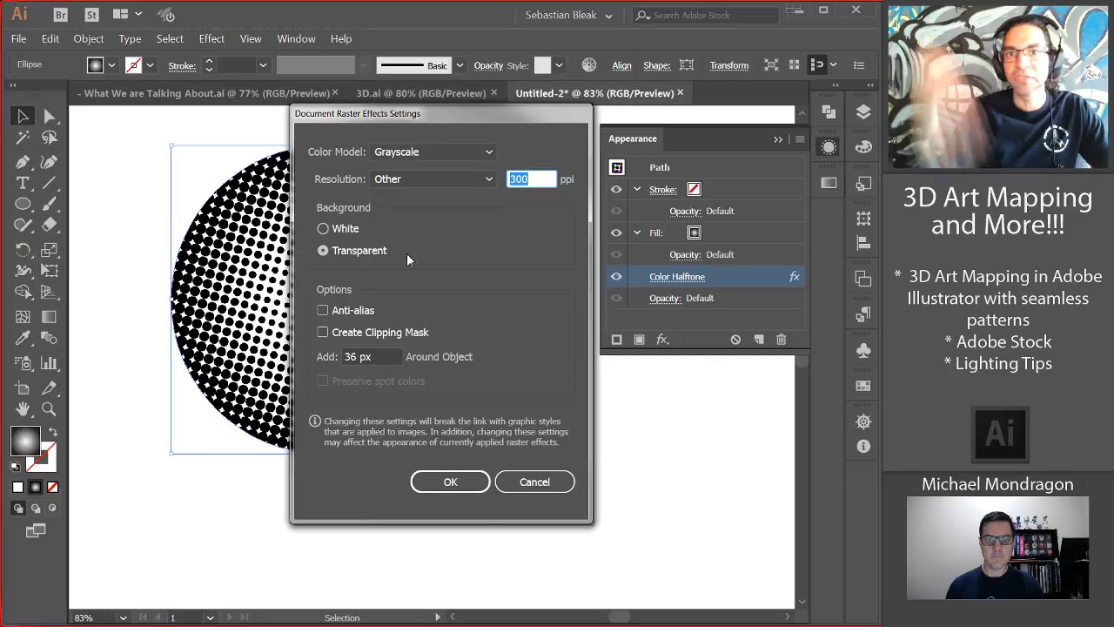
left_click(508, 483)
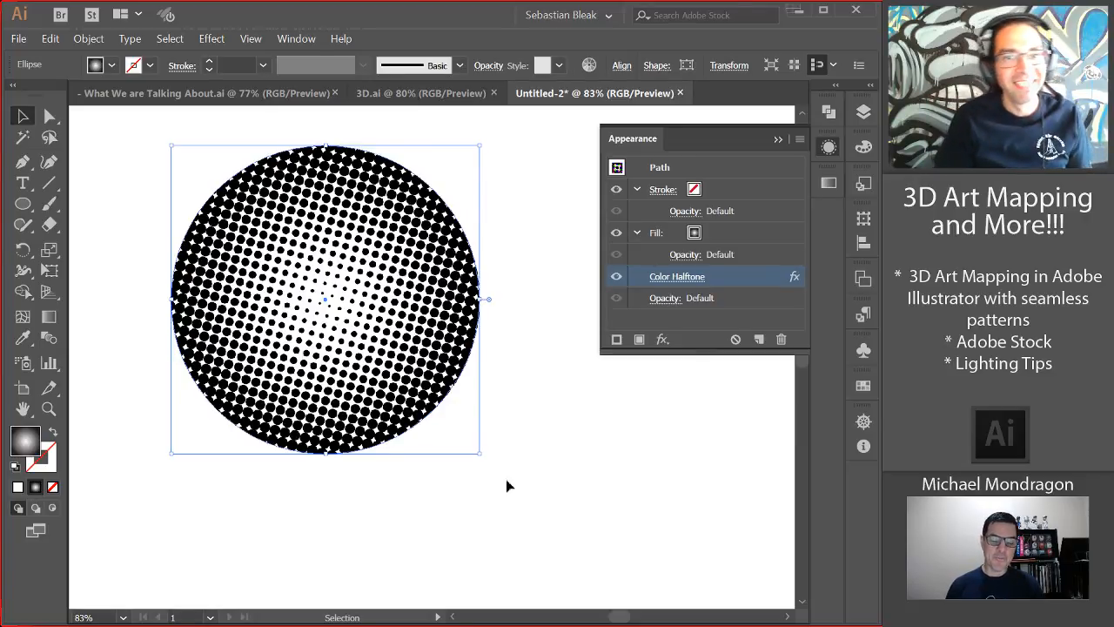
- Deselect the circle, switch to the What We are Talking About.ai document and hide the appearance attributes
left_click(506, 480)
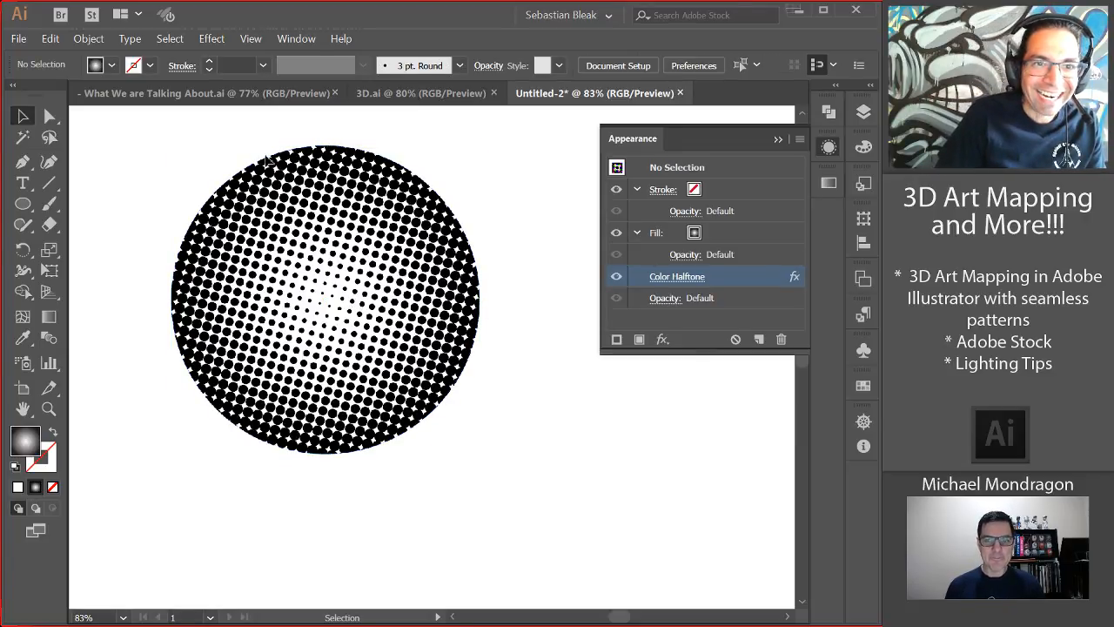
left_click(250, 99)
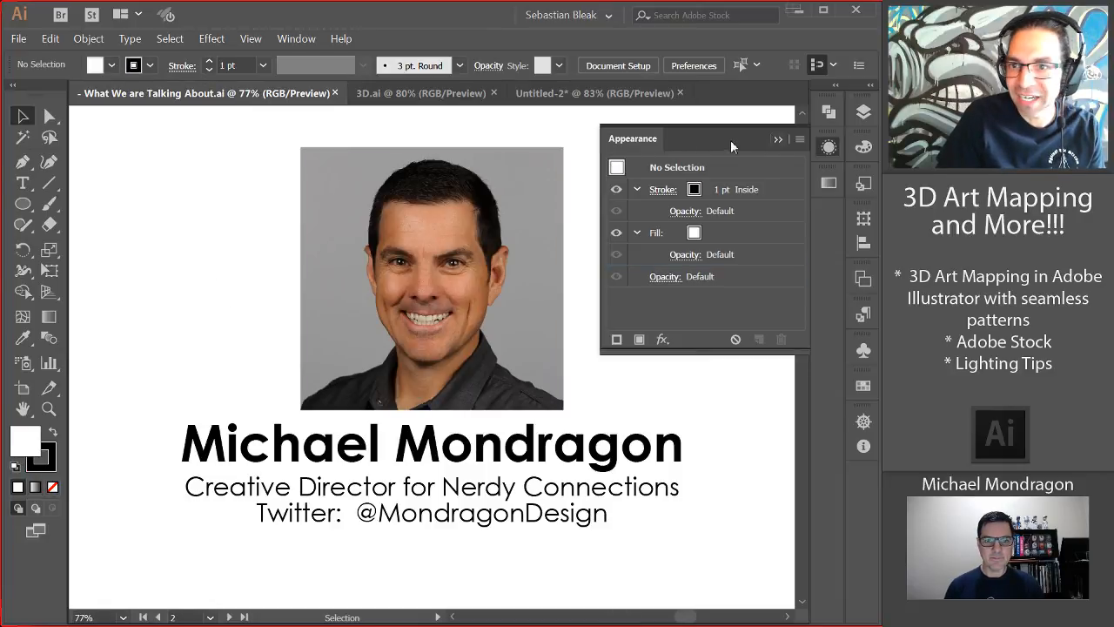
left_click(822, 149)
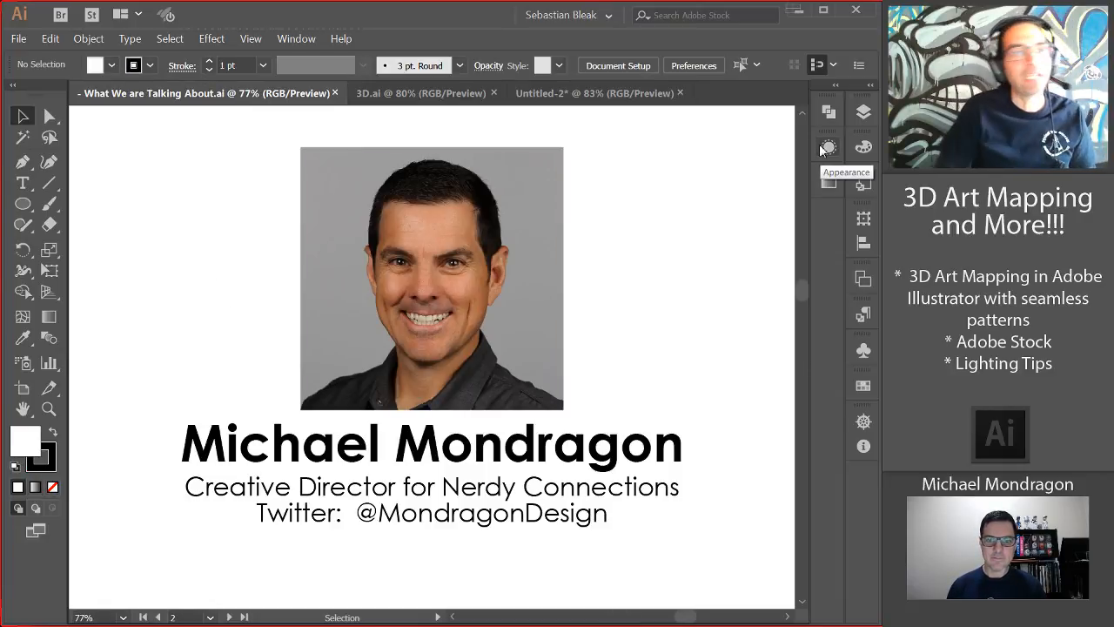